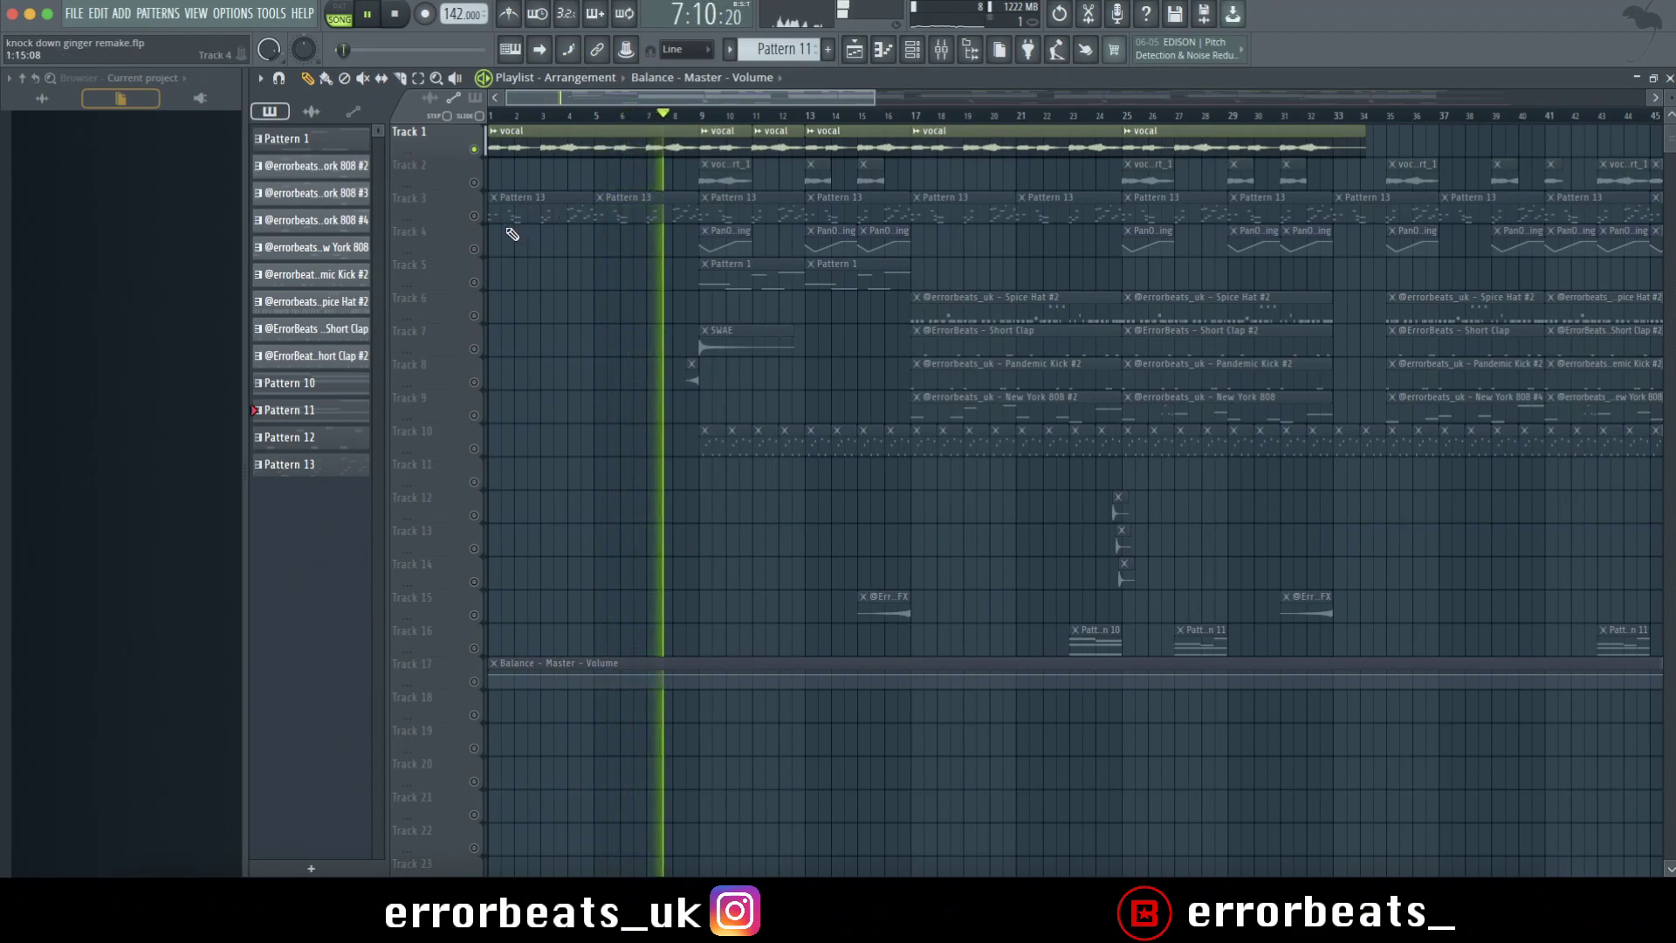
Mute the Track 1 vocal, unmute Track 2 and play its vocal chops around bar 9.
click(476, 150)
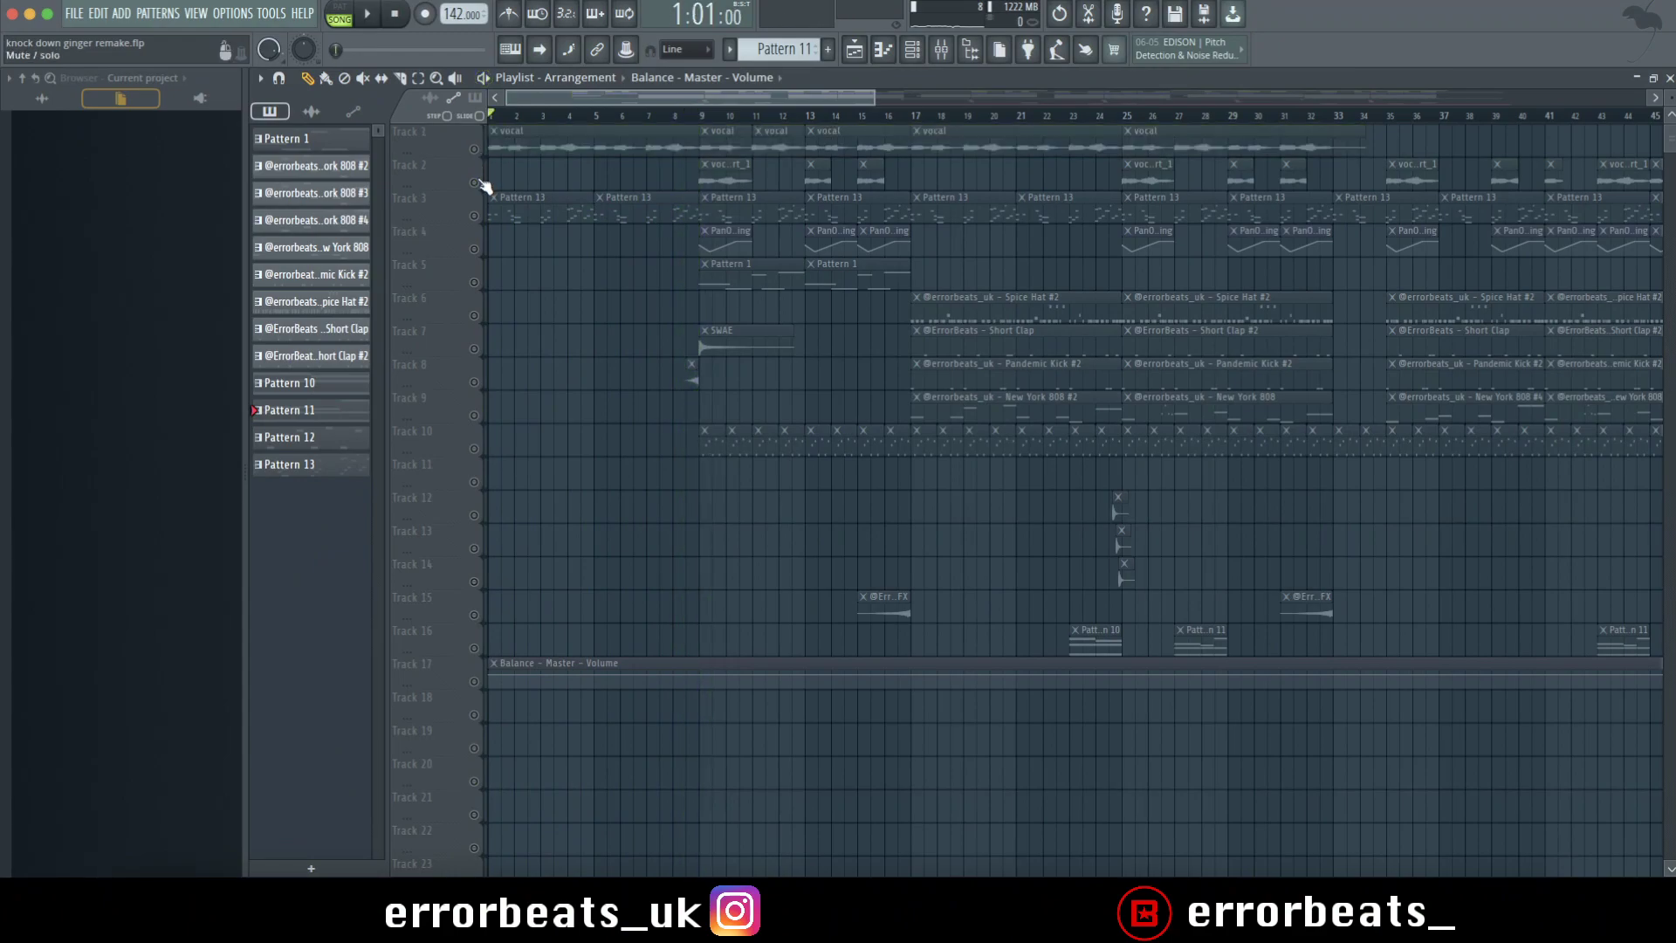
click(476, 183)
scroll(741, 179, up, 6)
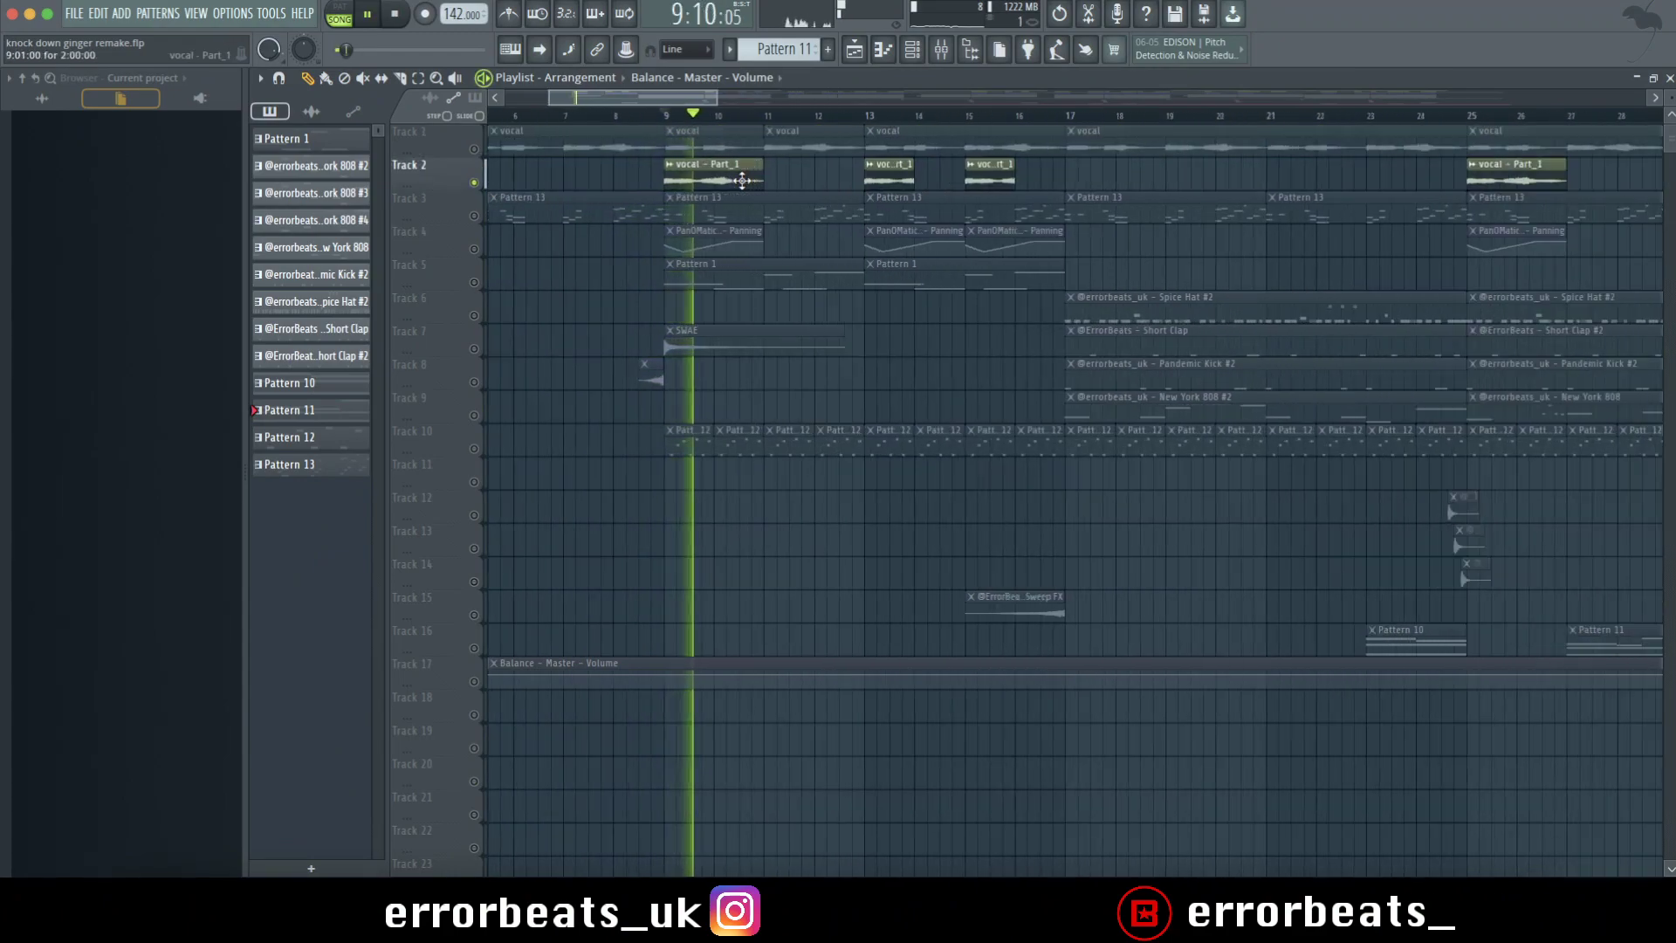
scroll(737, 190, down, 5)
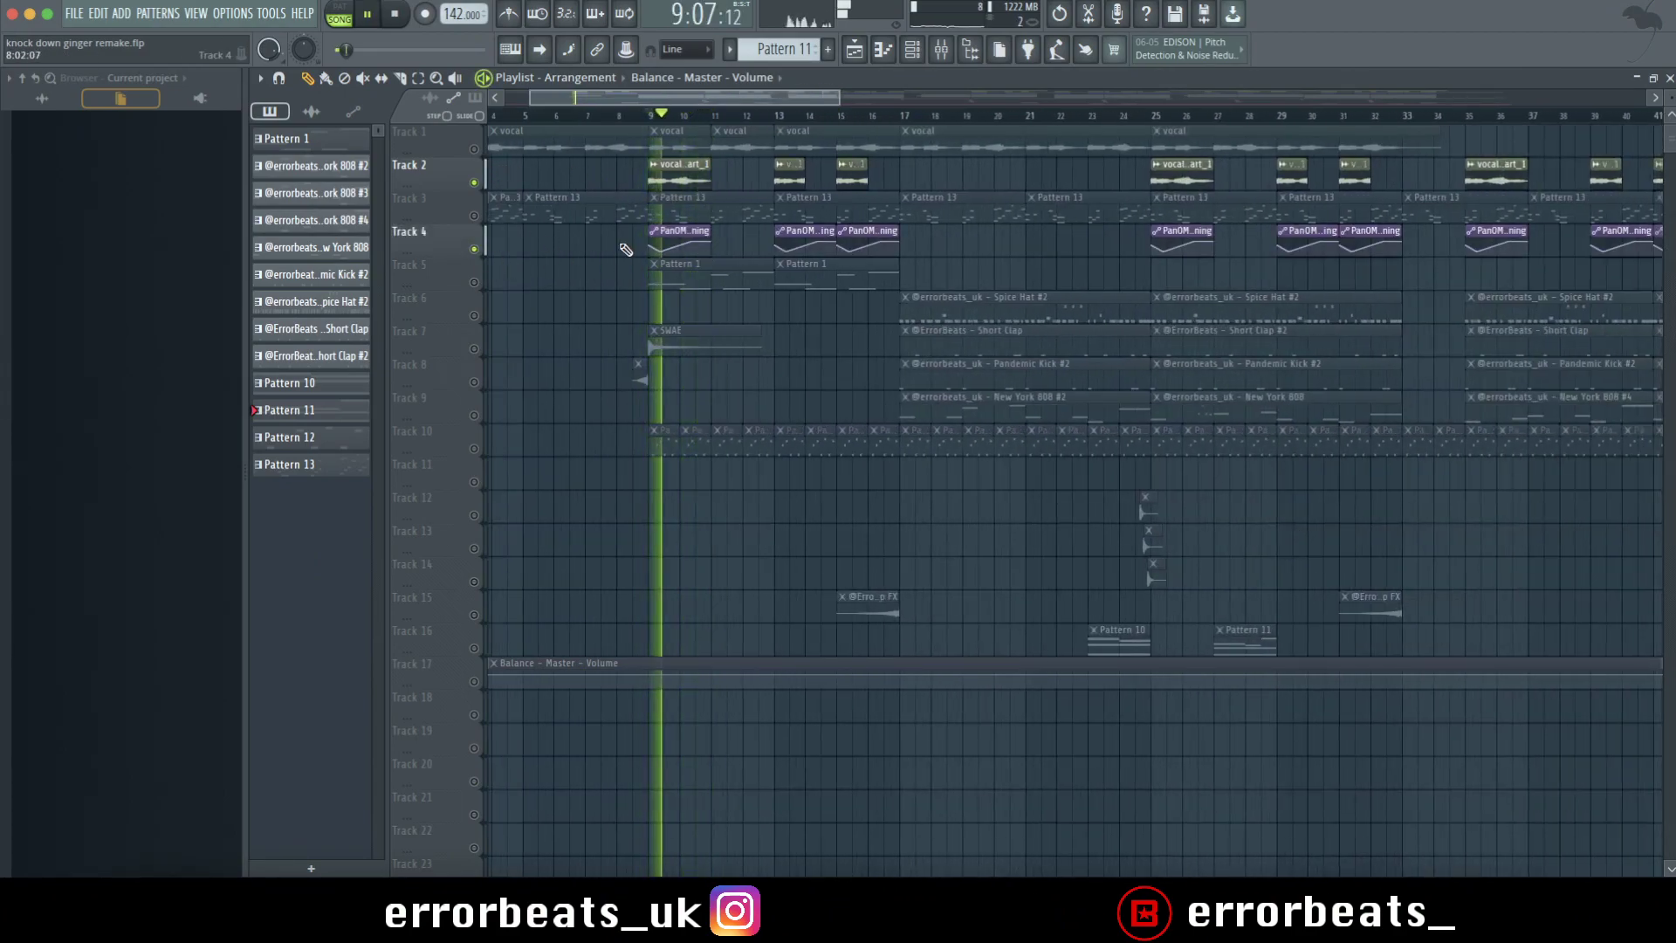
Unmute Track 1 and play the main vocal with the Track 2 chops and Track 4 panning automation from bar 9.
scroll(626, 249, up, 2)
key(space)
click(474, 149)
key(space)
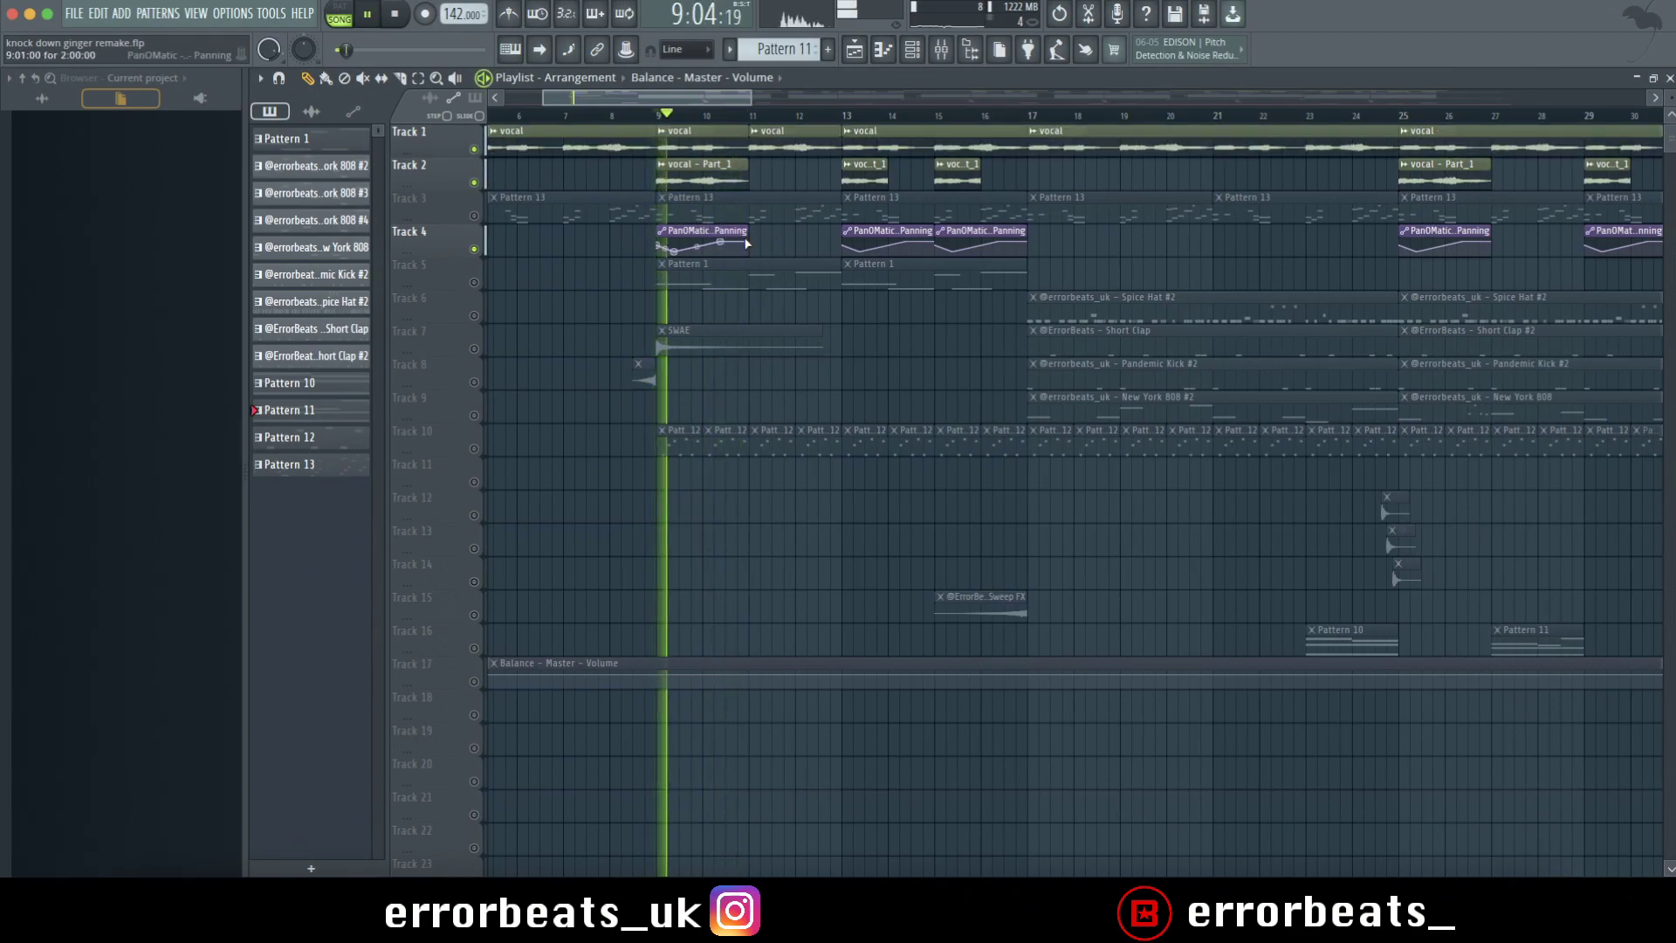
Examine how the vocal chops and panning clips line up with the main vocal between bars 9 and 17.
scroll(604, 214, down, 3)
scroll(673, 262, up, 3)
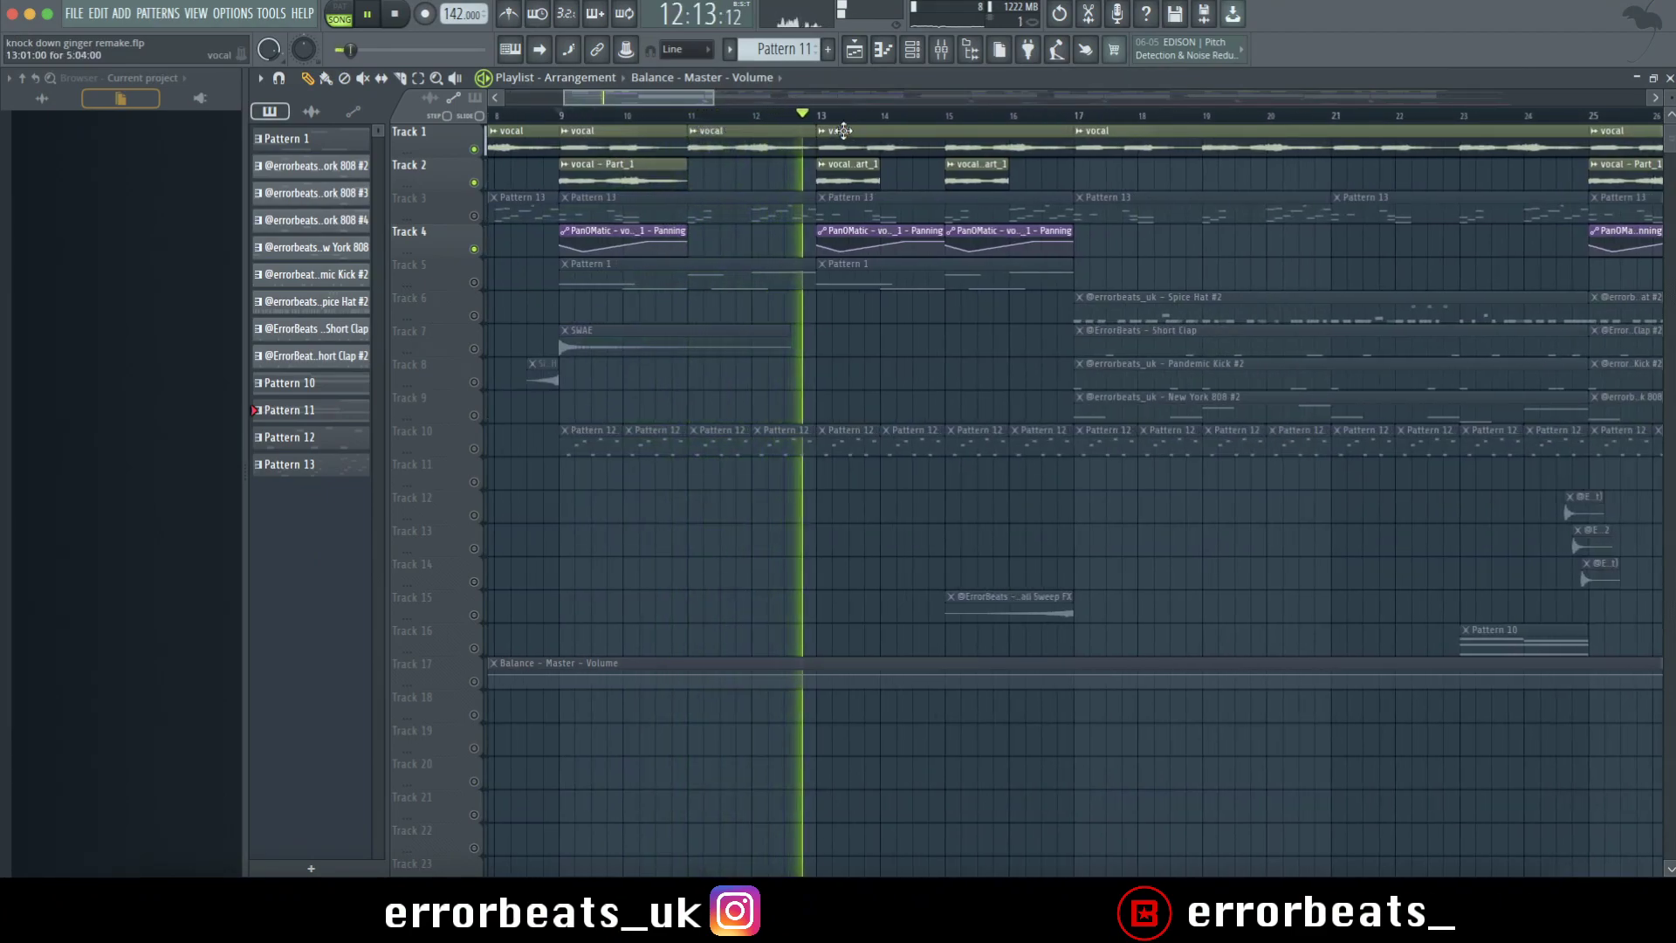
scroll(821, 135, down, 3)
scroll(814, 137, up, 2)
scroll(815, 137, up, 3)
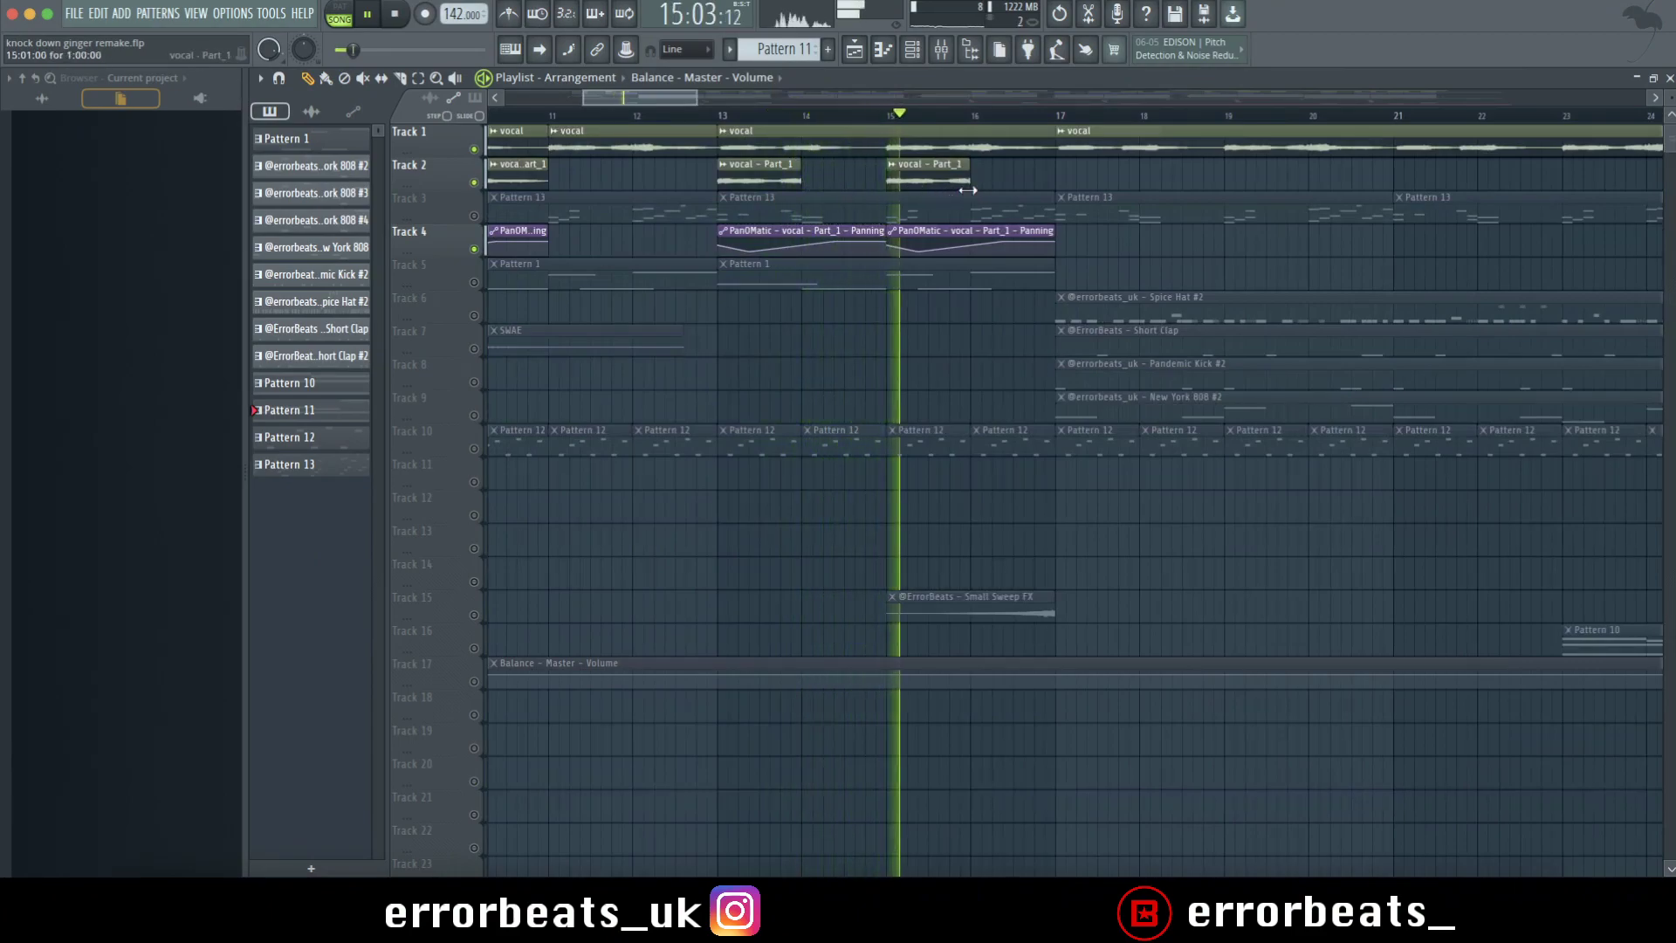
scroll(960, 190, down, 4)
scroll(1004, 197, down, 1)
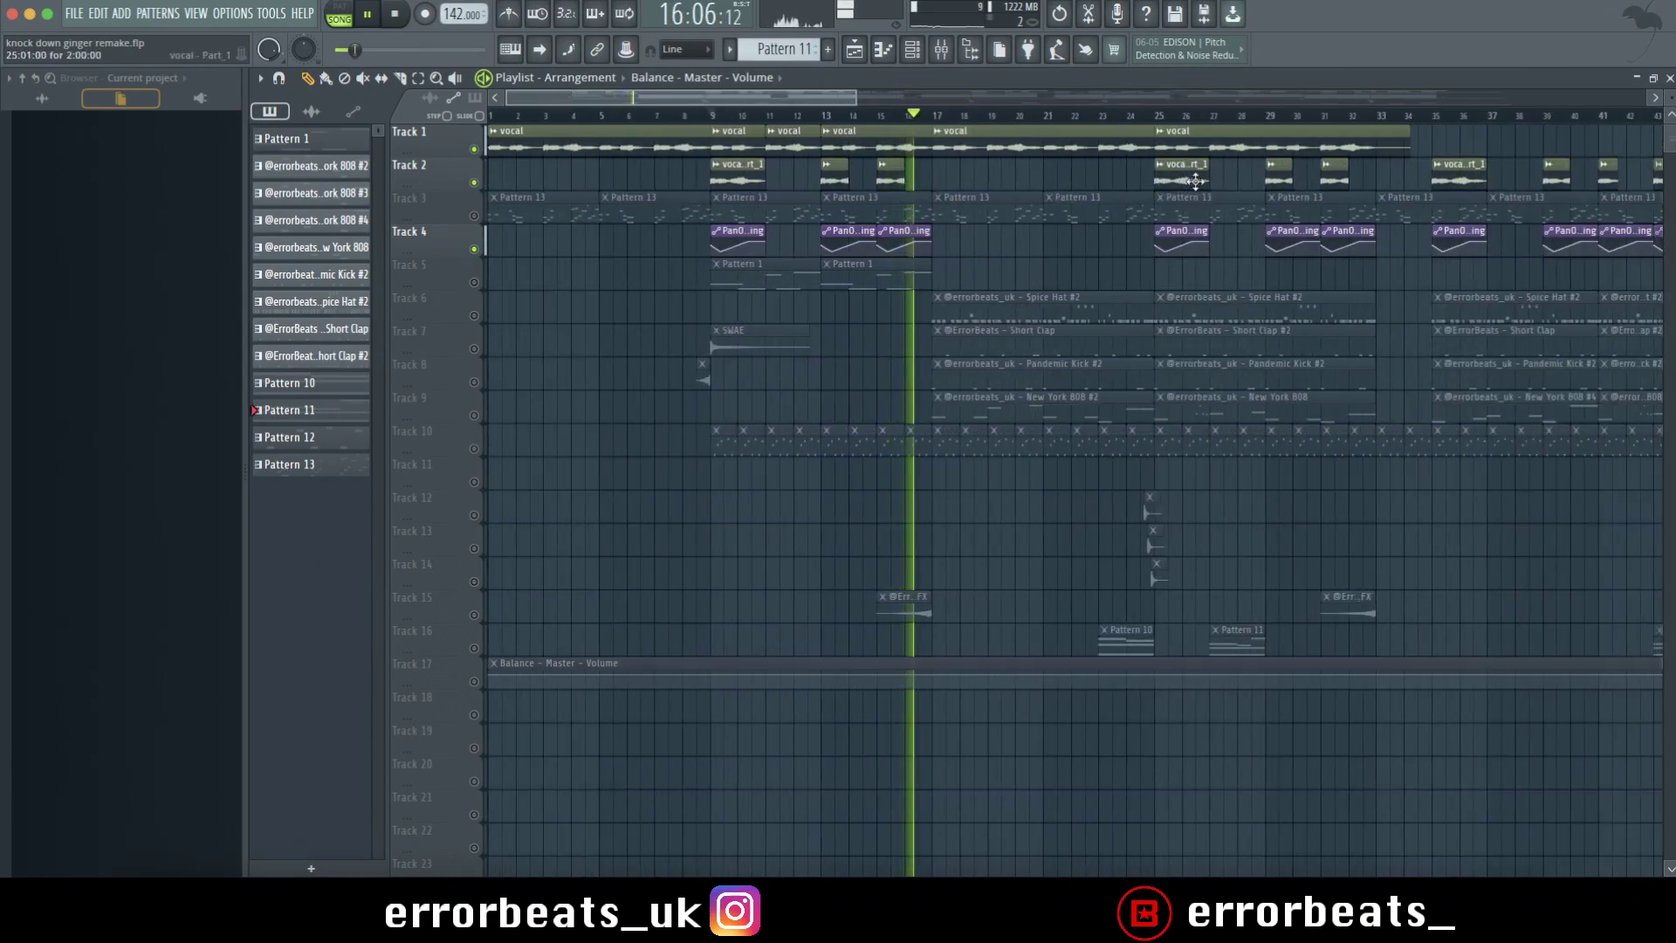
Play and examine the vocal, chop and panning clip placement from bar 25 through the rest of the arrangement.
scroll(1283, 147, down, 3)
key(space)
scroll(1115, 132, up, 6)
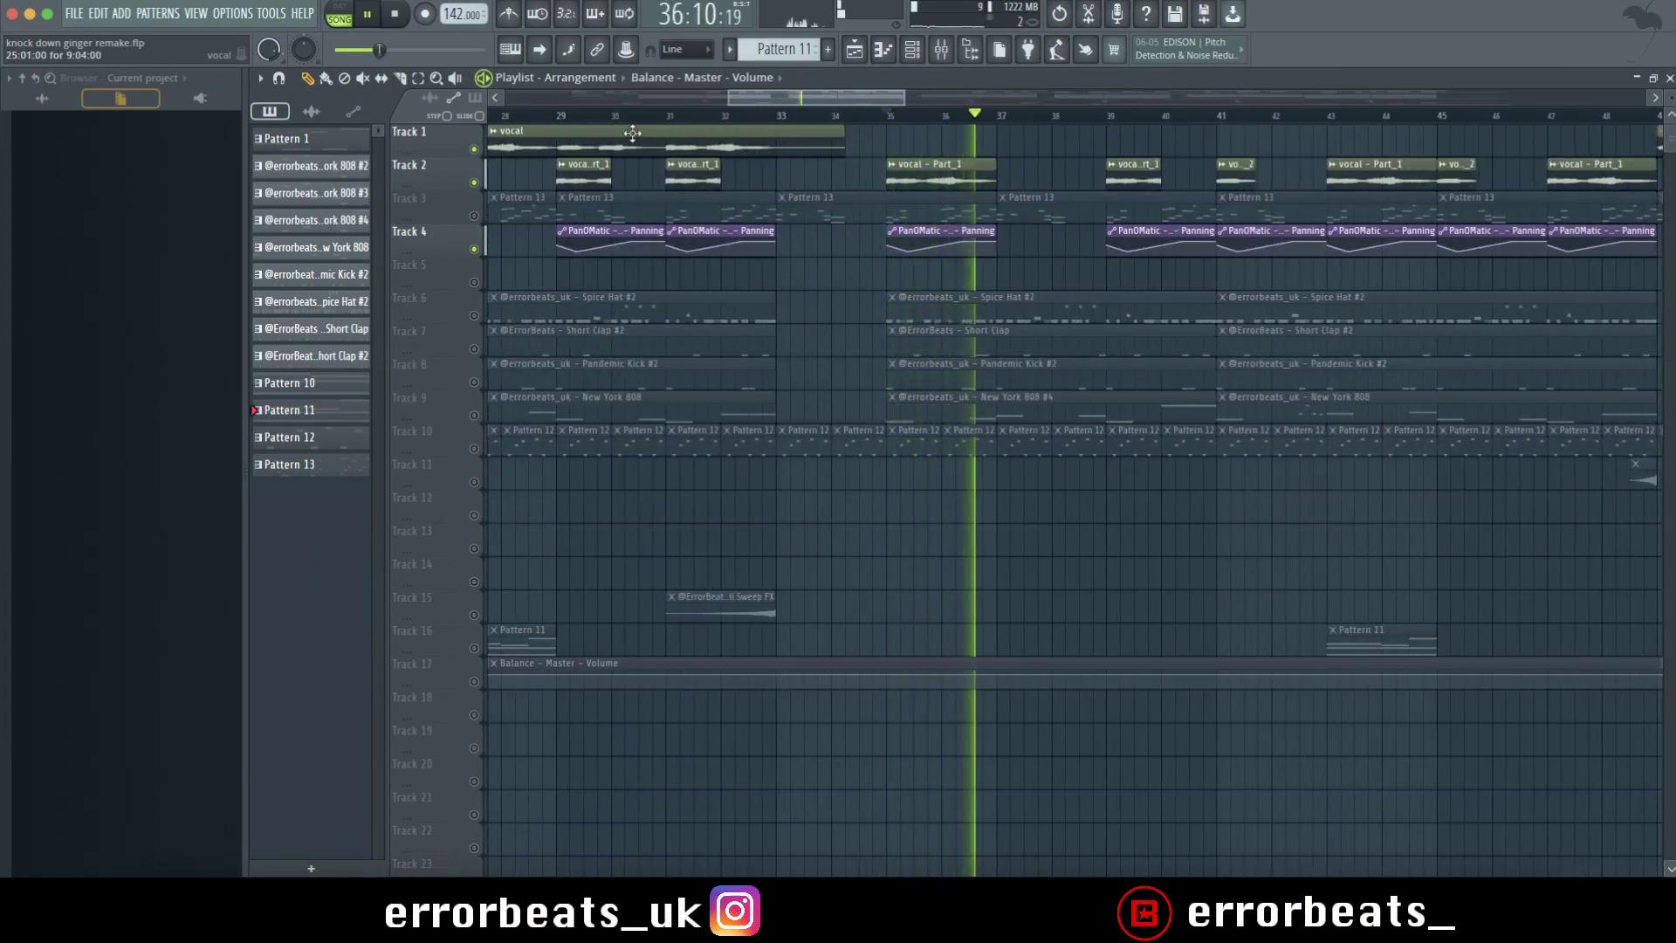
scroll(1086, 197, down, 5)
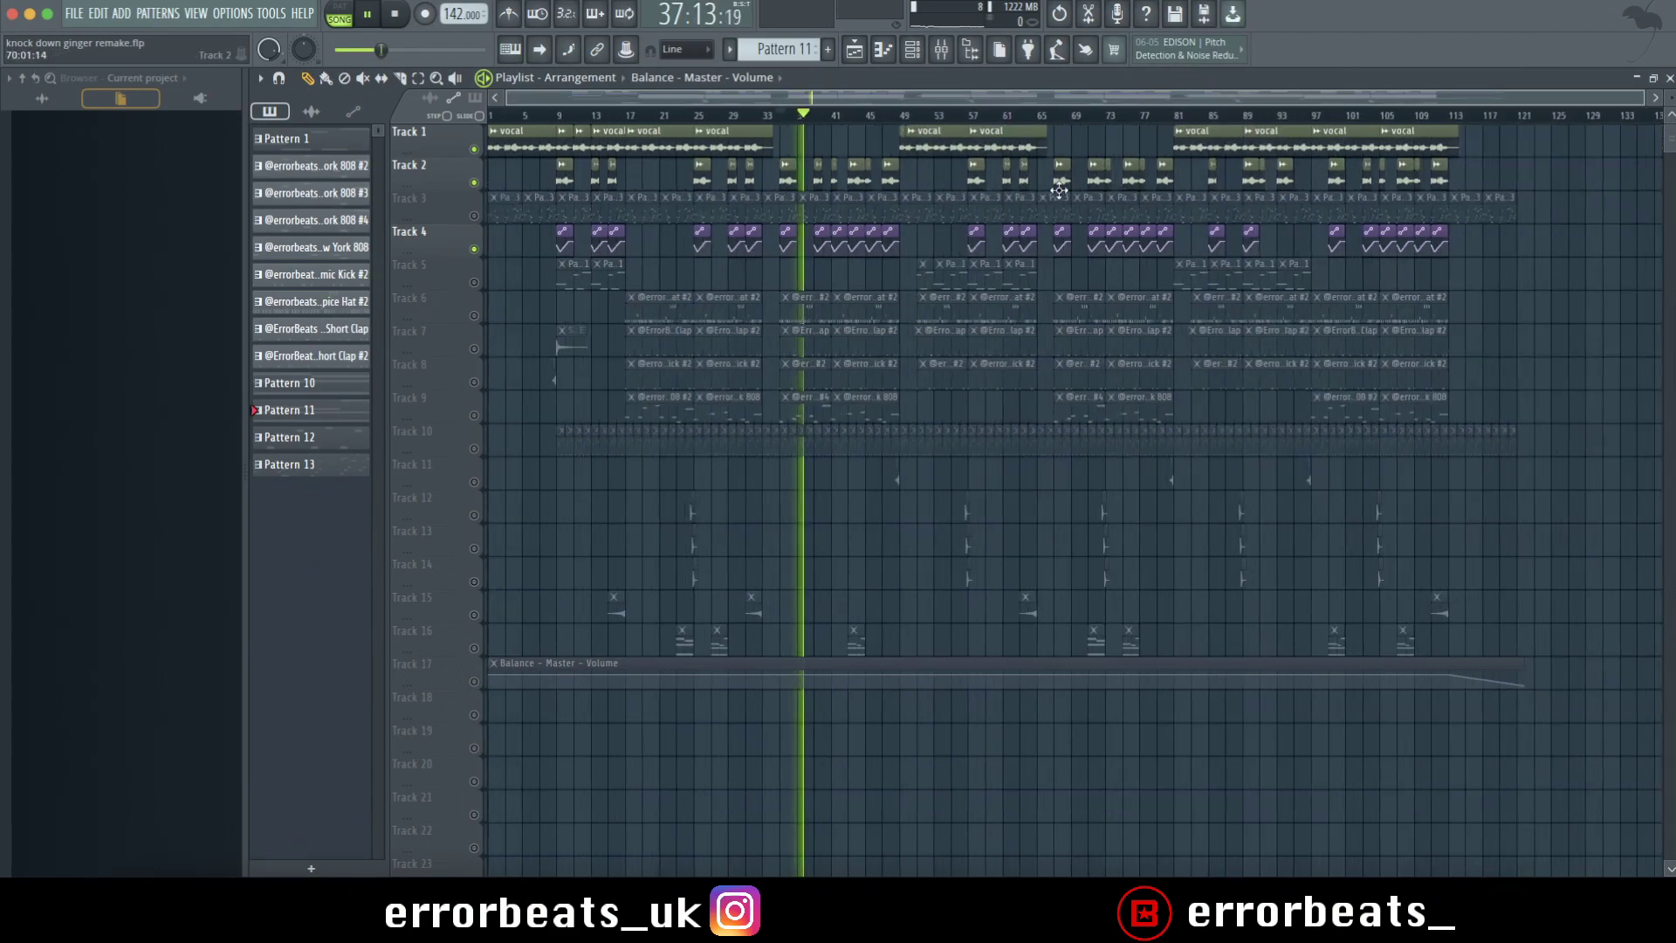
scroll(907, 166, up, 3)
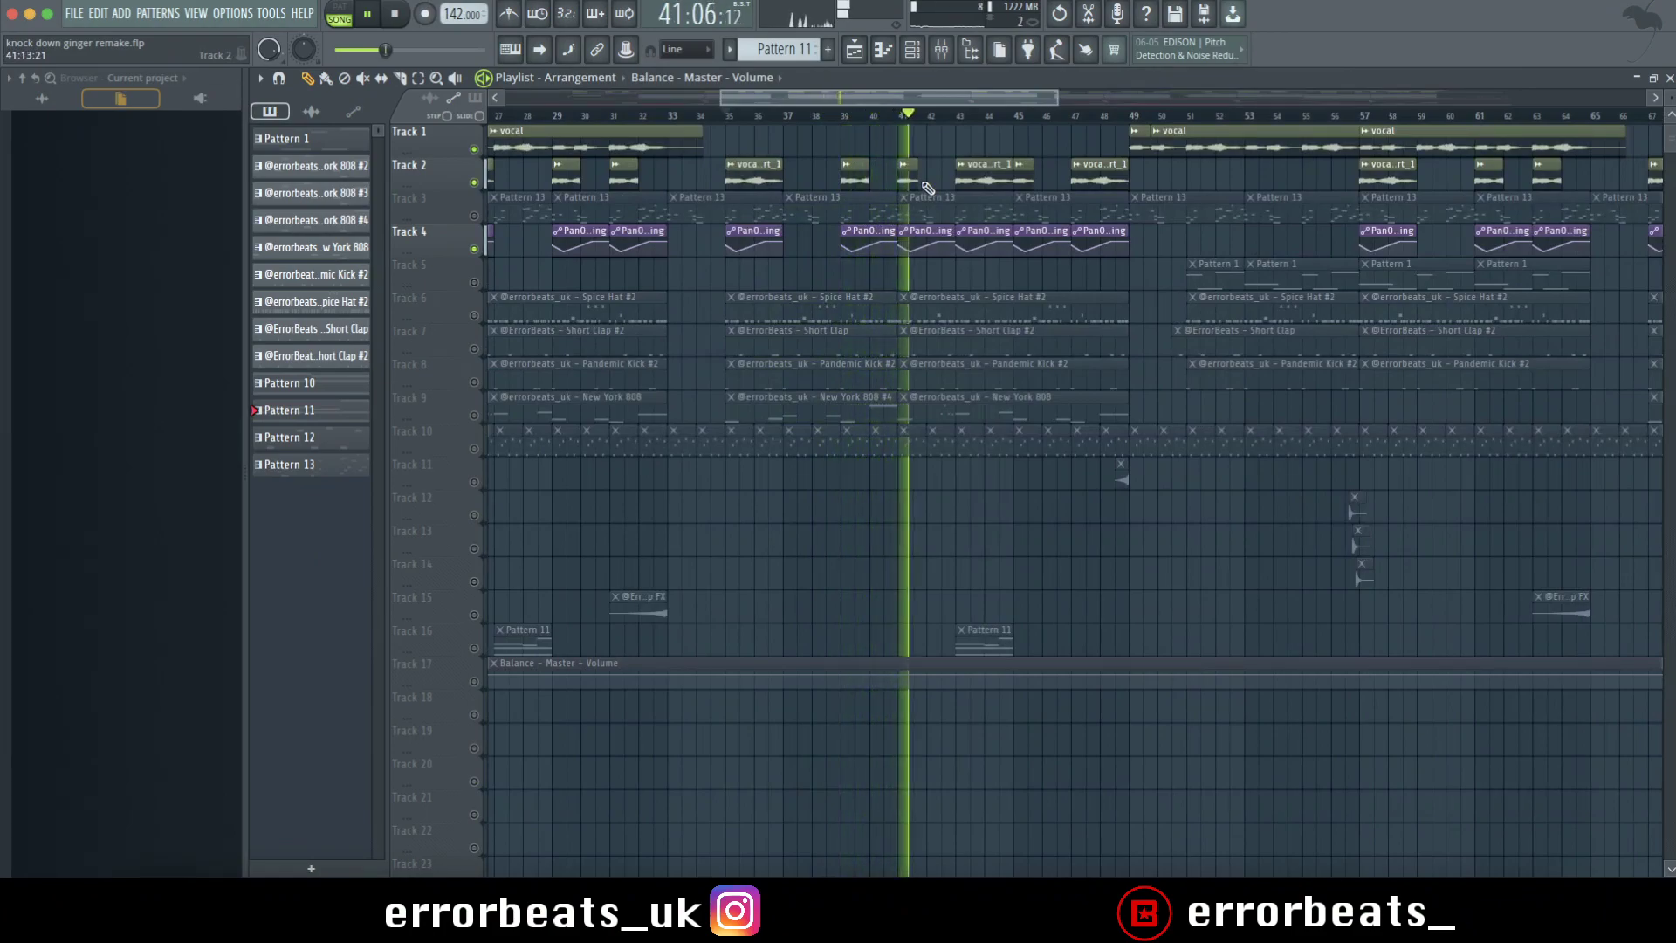
scroll(934, 189, down, 1)
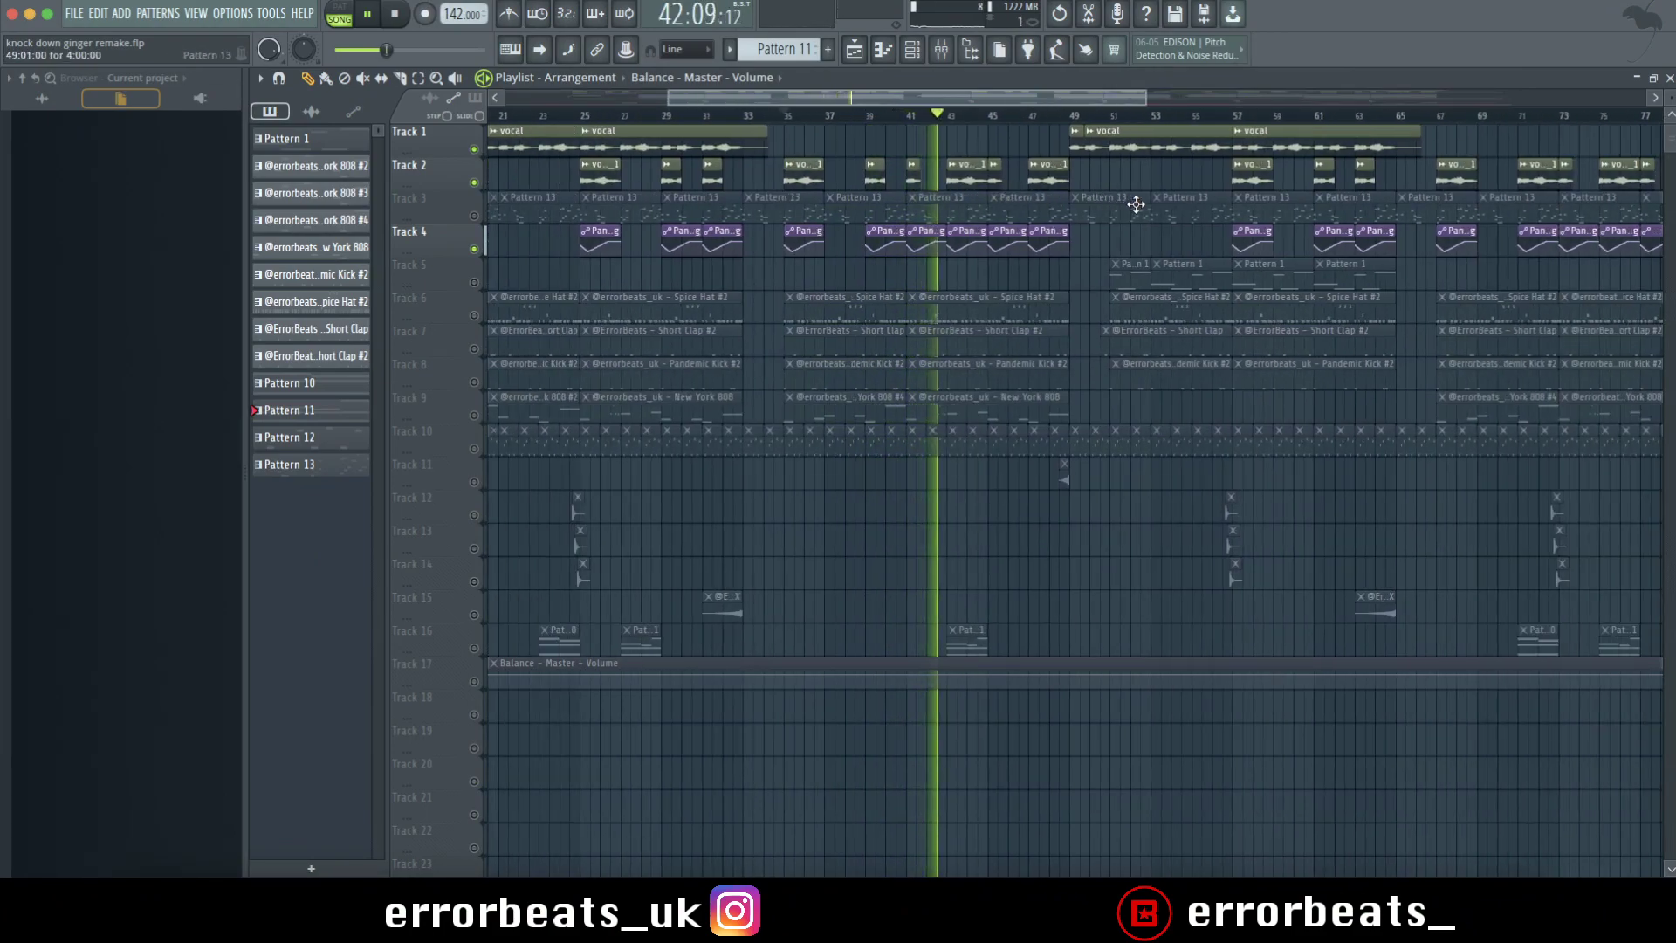
scroll(1143, 202, up, 2)
scroll(1076, 207, up, 1)
scroll(961, 201, up, 6)
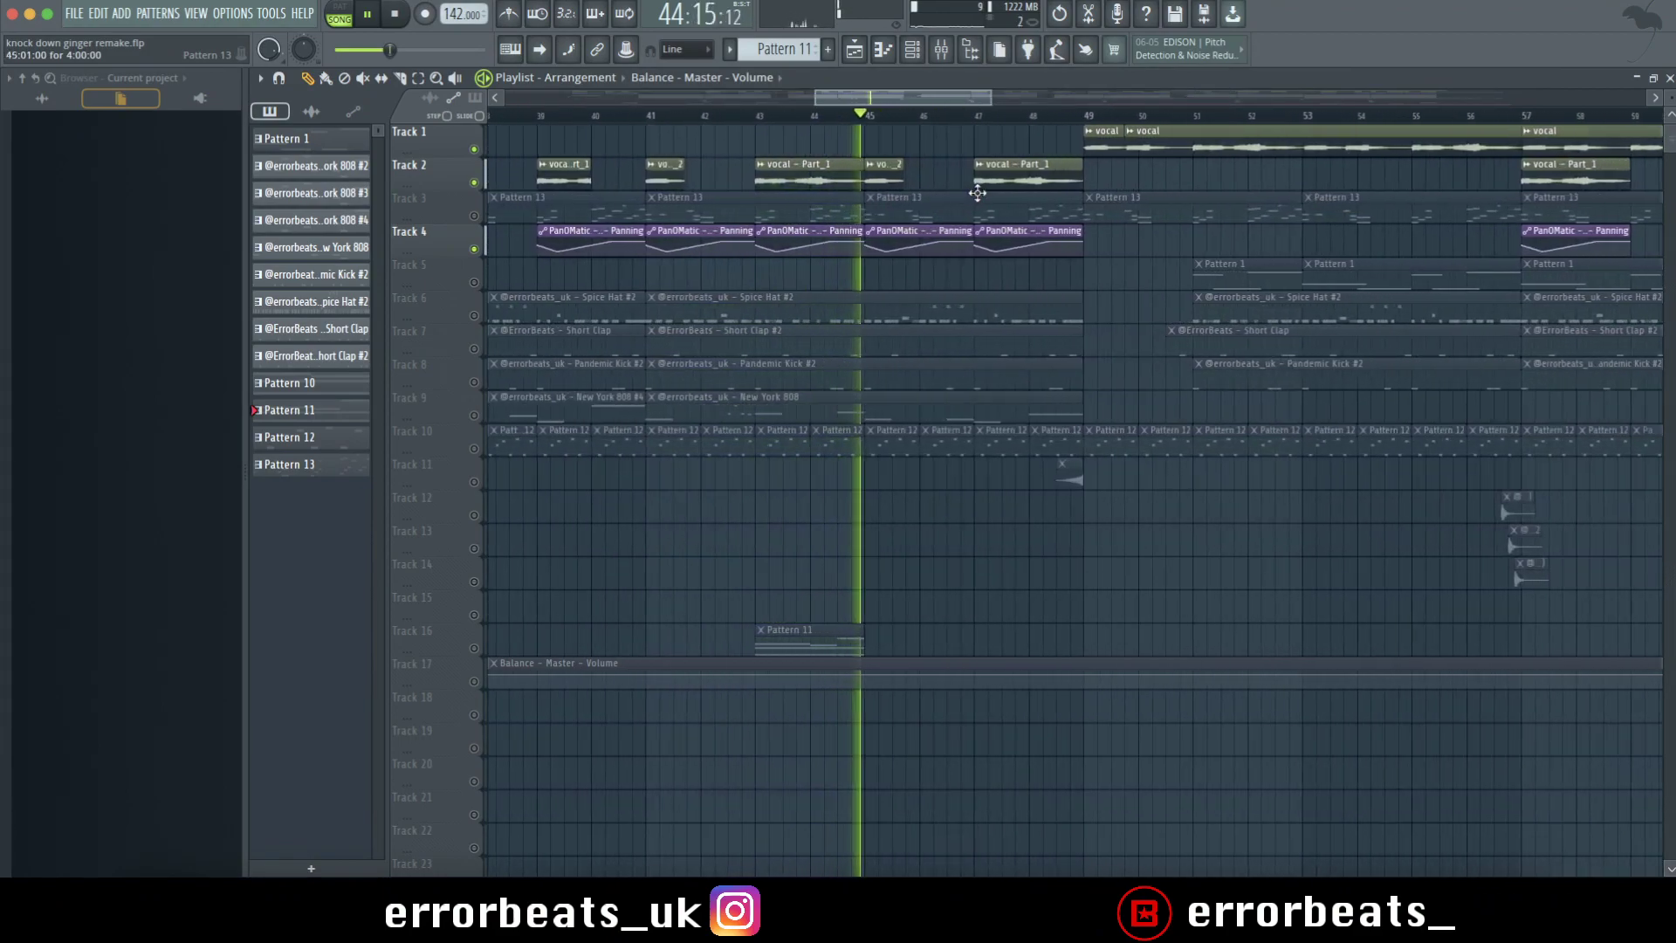
scroll(978, 193, down, 1)
Inspect the Fruity Reeverb 2 and Fruity Delay 3 settings on mixer Insert 4.
key(F9)
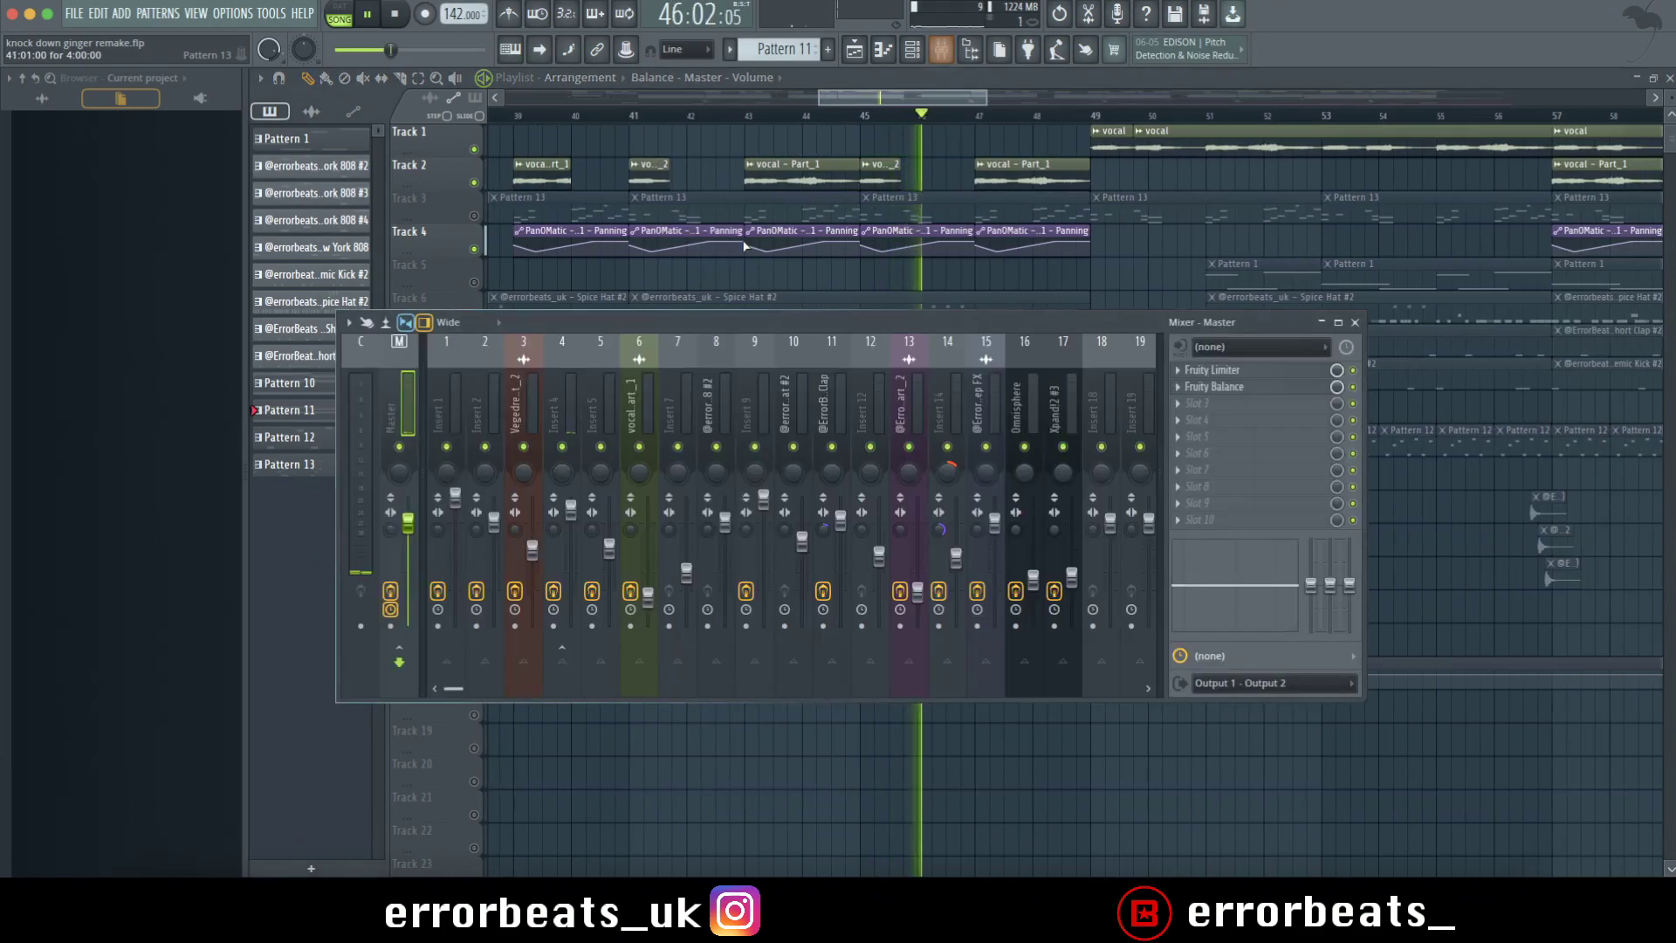
click(569, 403)
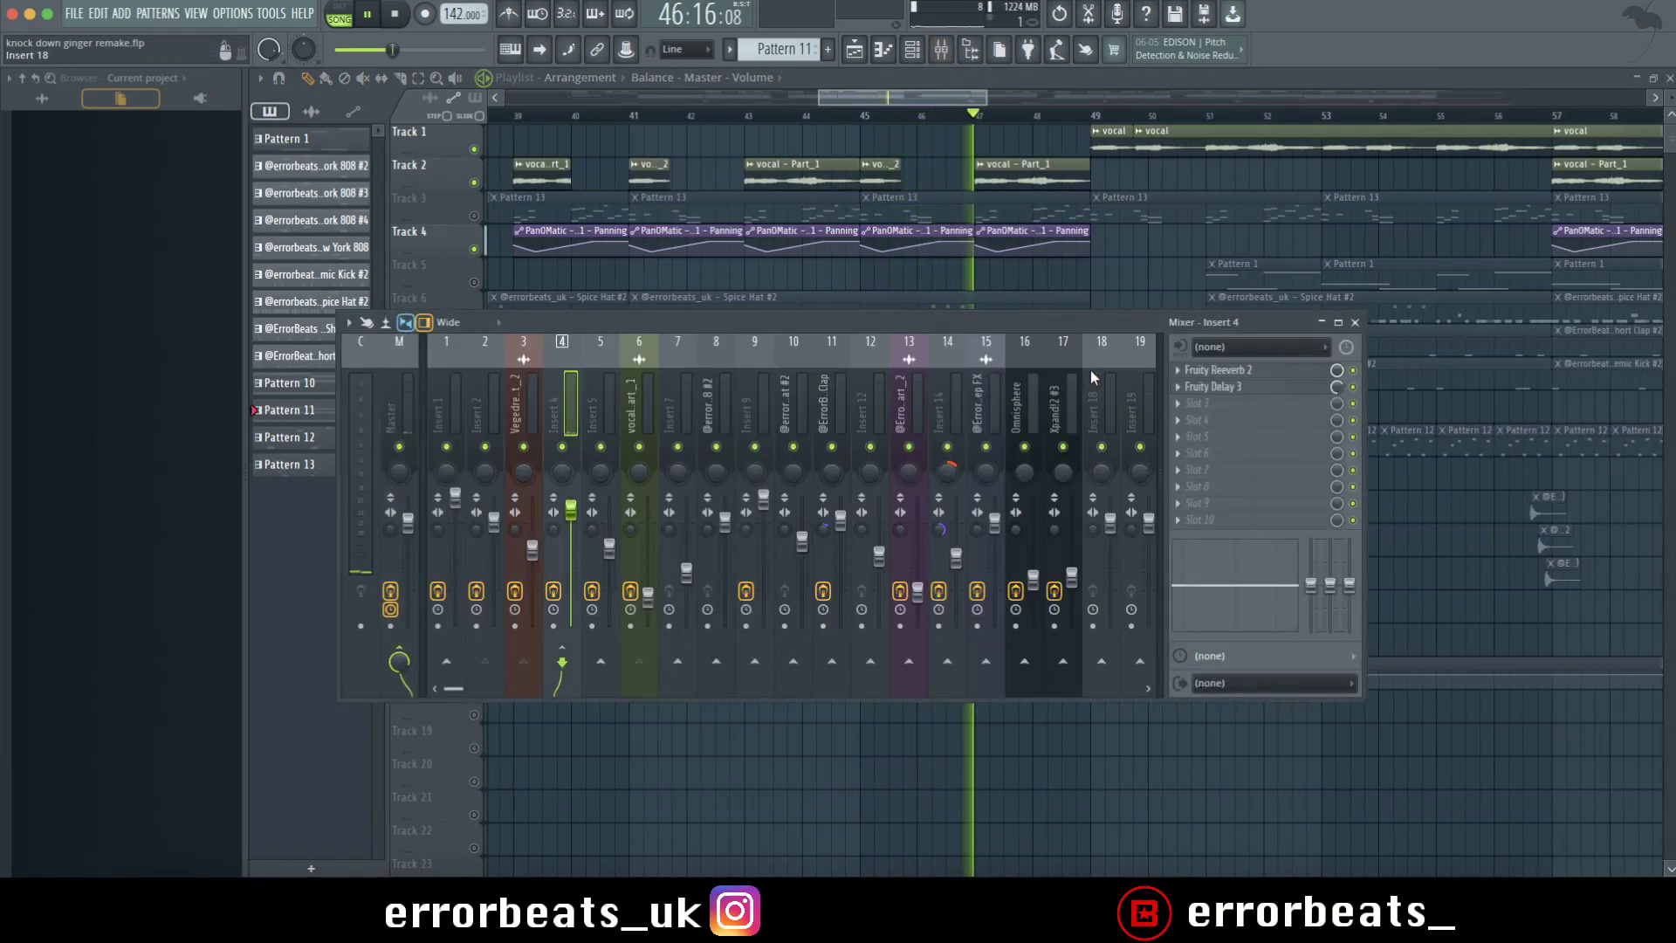
click(1226, 370)
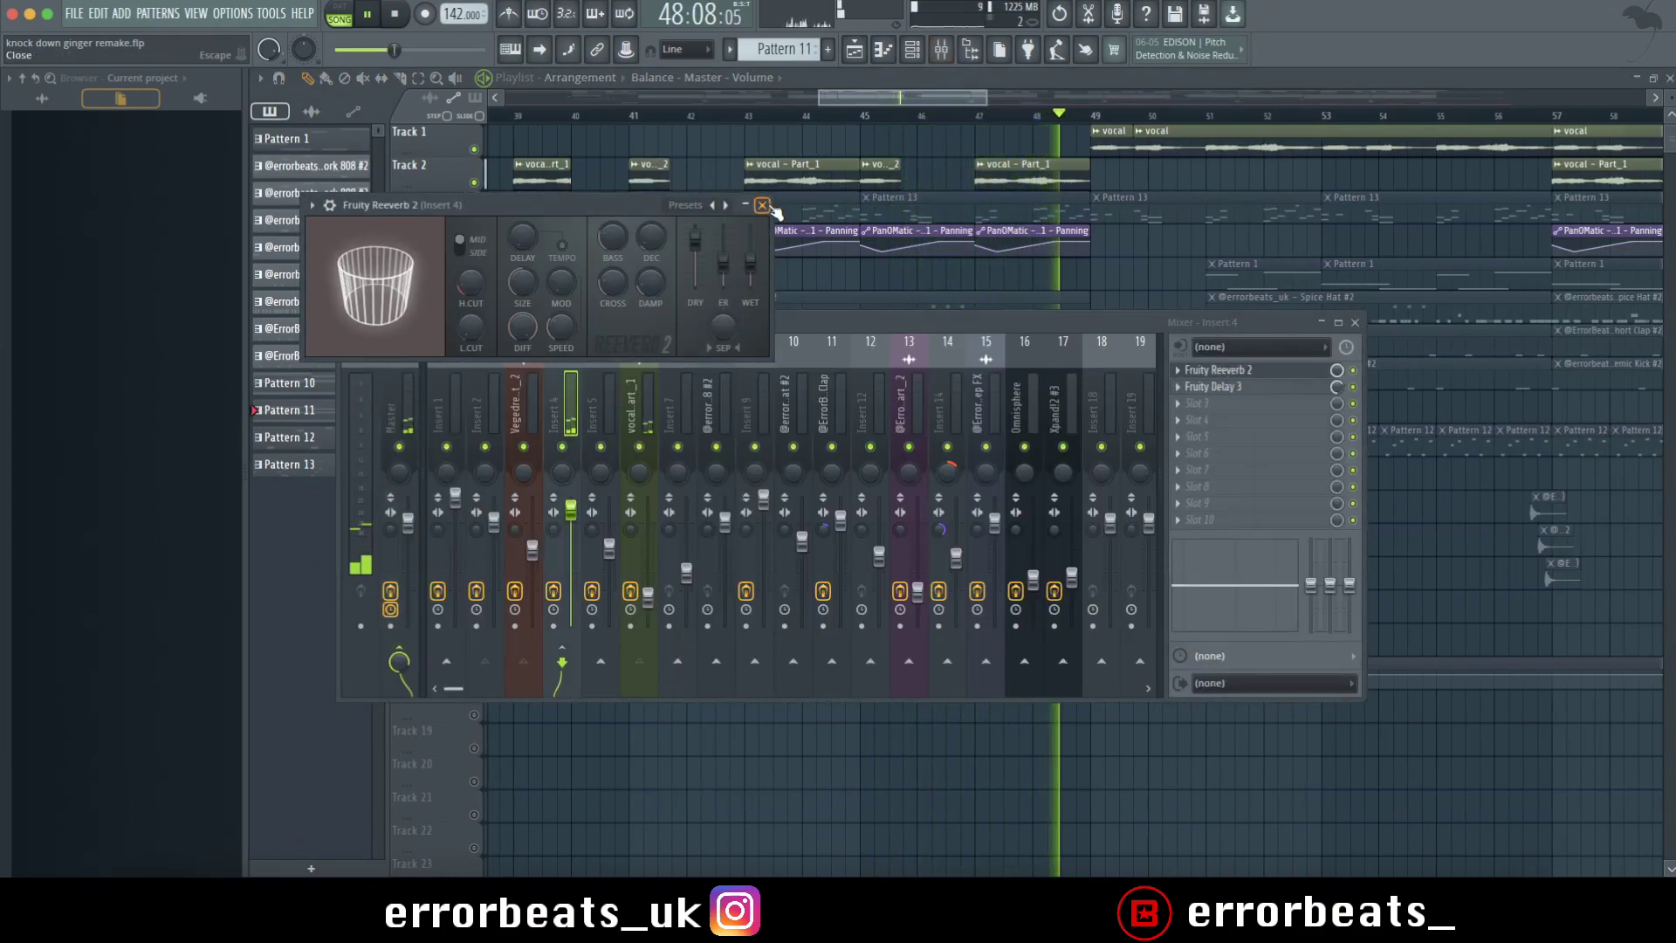
click(1222, 370)
click(1240, 389)
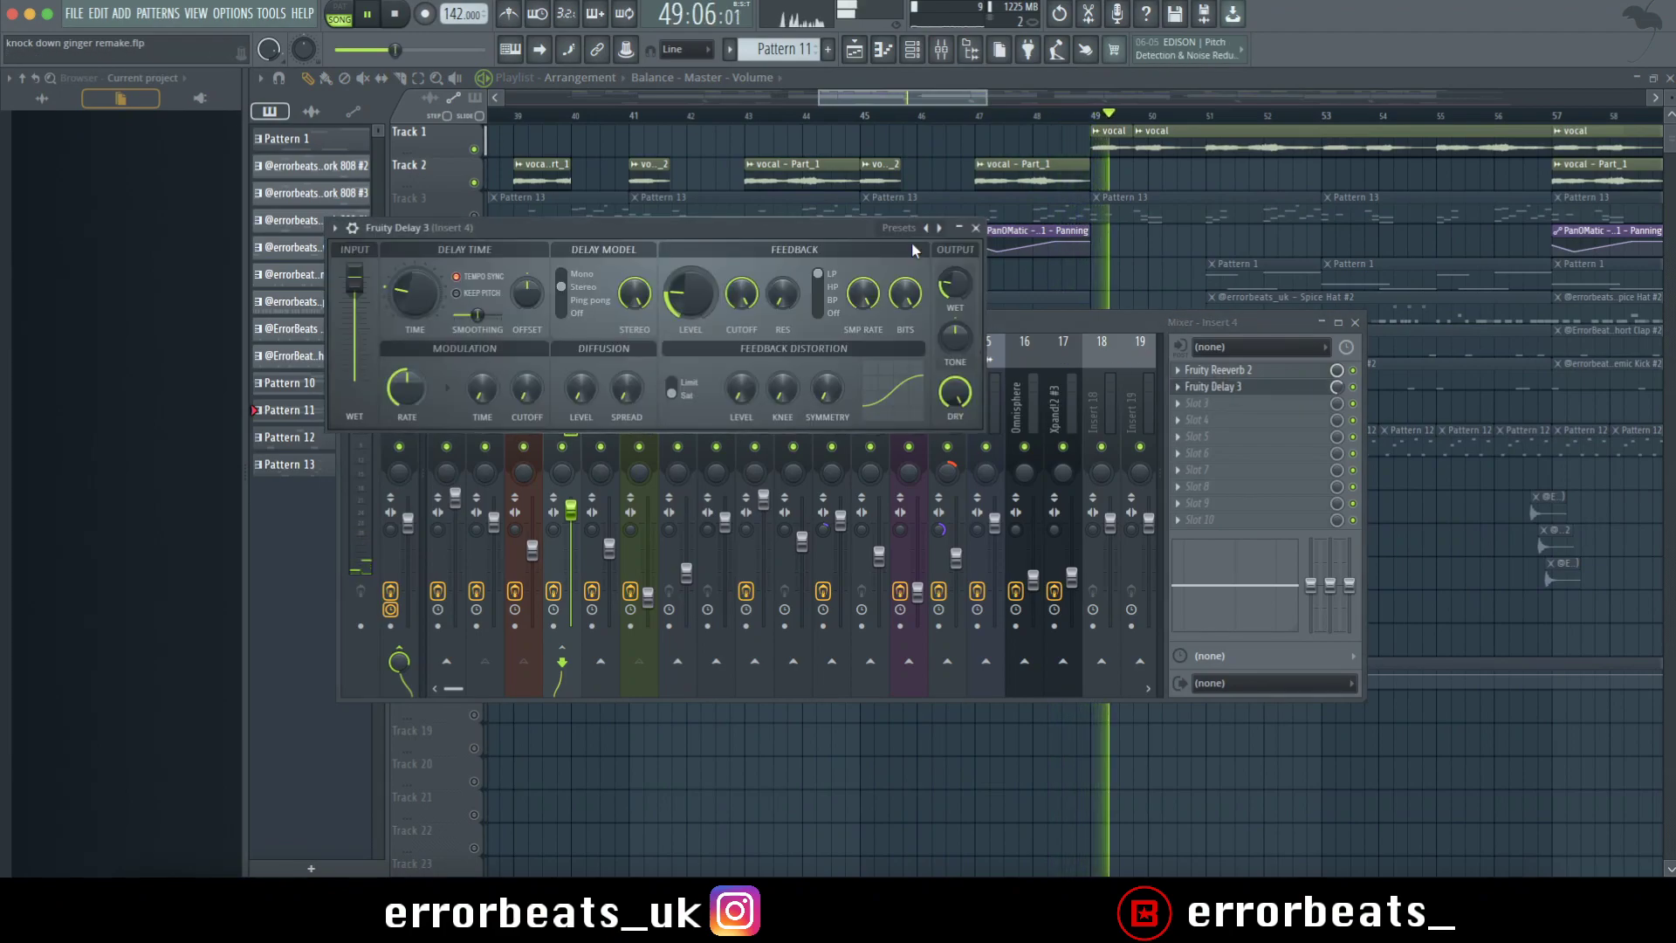
click(977, 228)
click(1354, 323)
Solo Track 3 and play its Pattern 13 melody from the start of the song.
scroll(1384, 306, down, 5)
scroll(910, 267, down, 3)
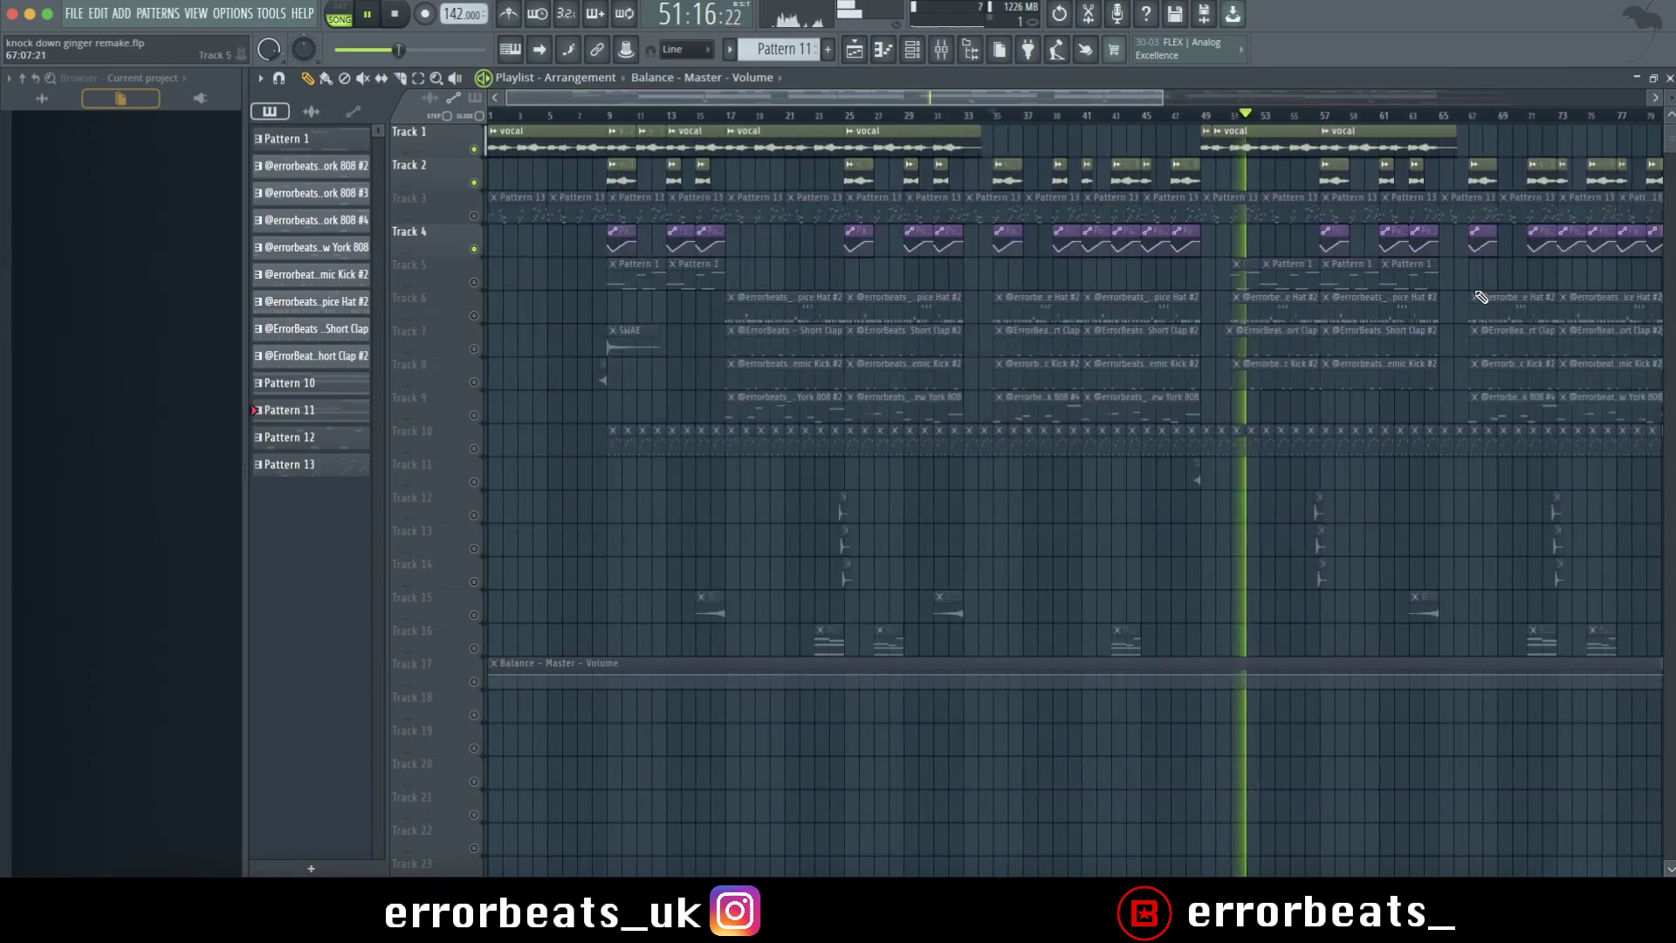
scroll(723, 235, down, 3)
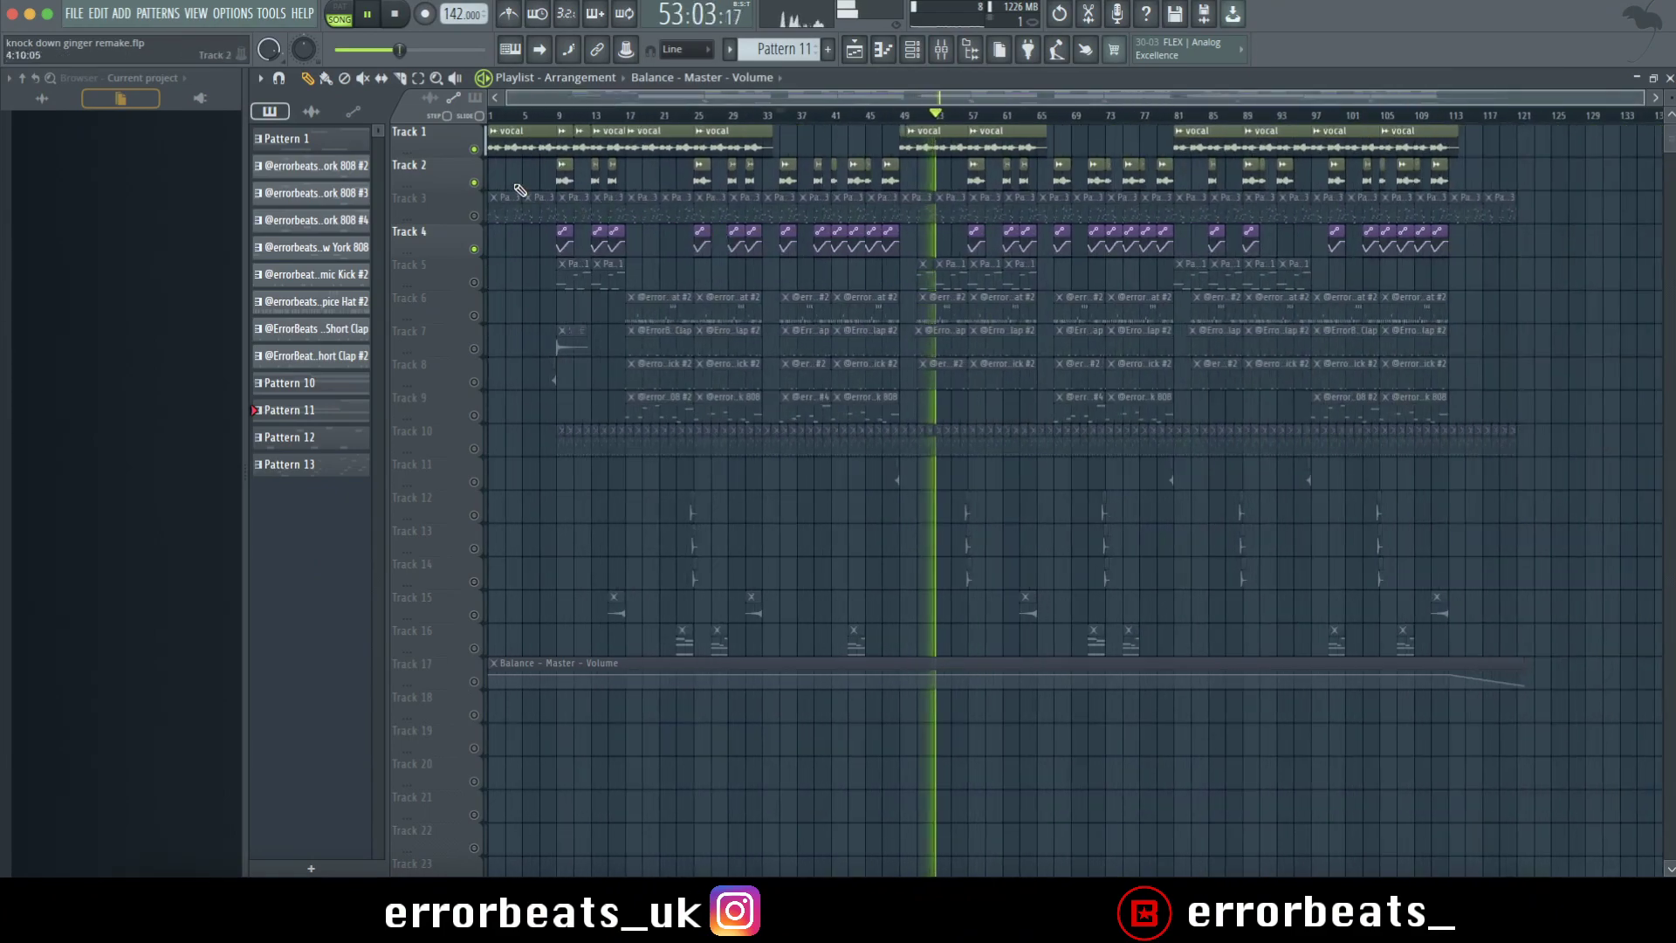
right_click(476, 216)
right_click(475, 217)
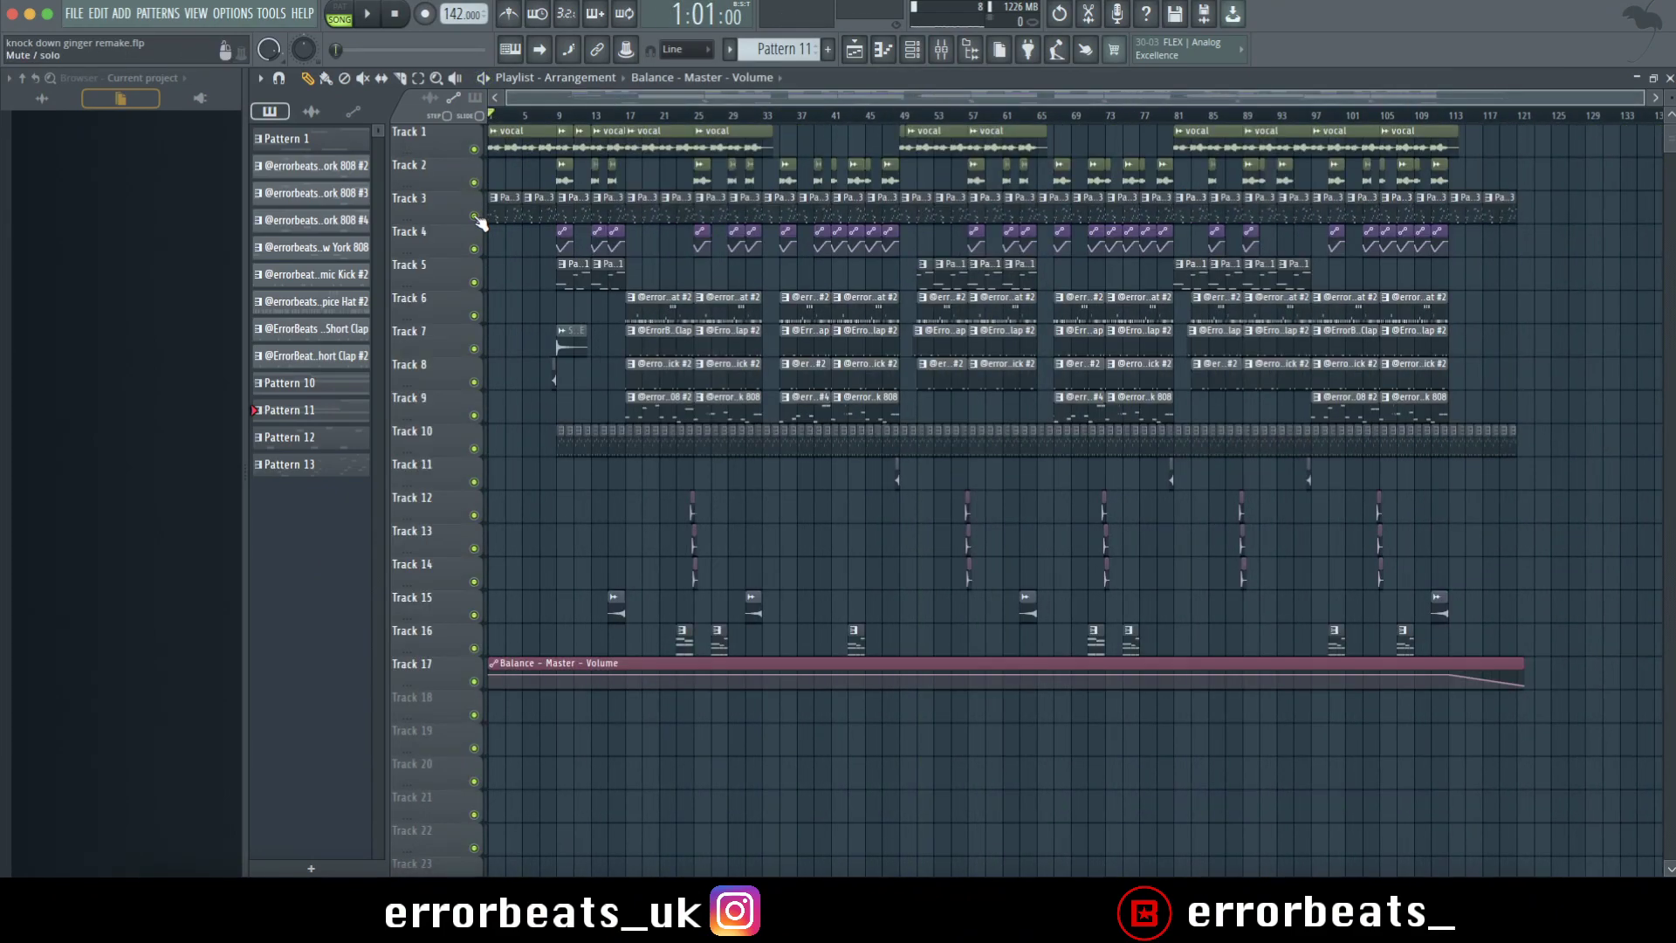
right_click(476, 215)
scroll(523, 209, up, 3)
key(space)
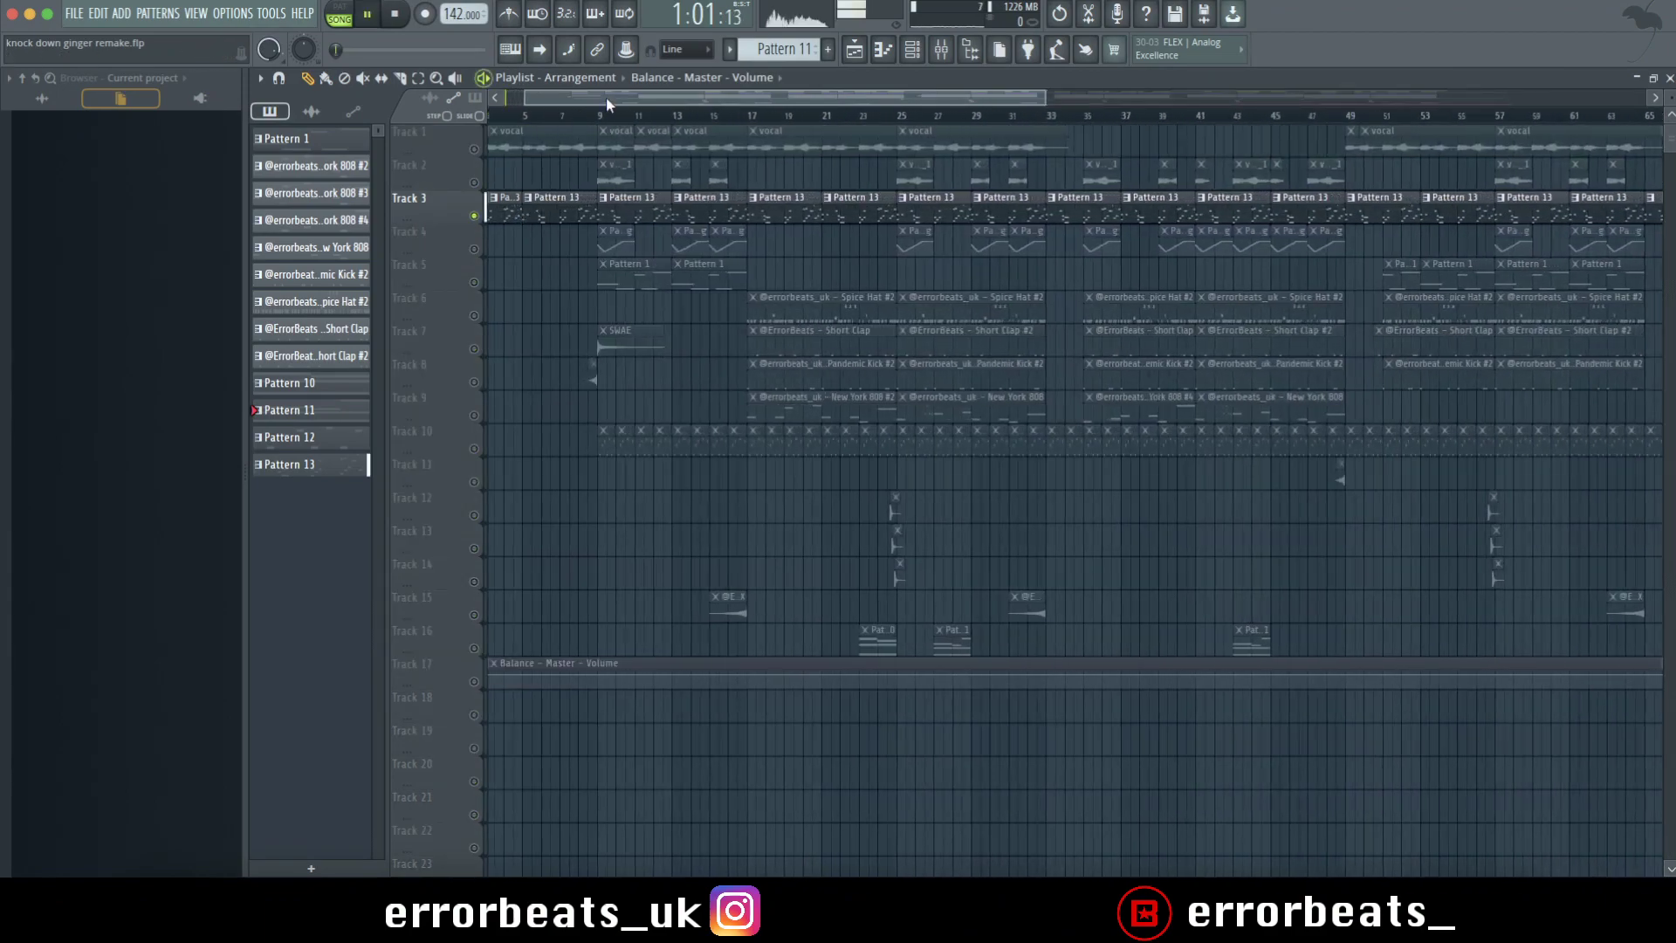
scroll(532, 108, up, 5)
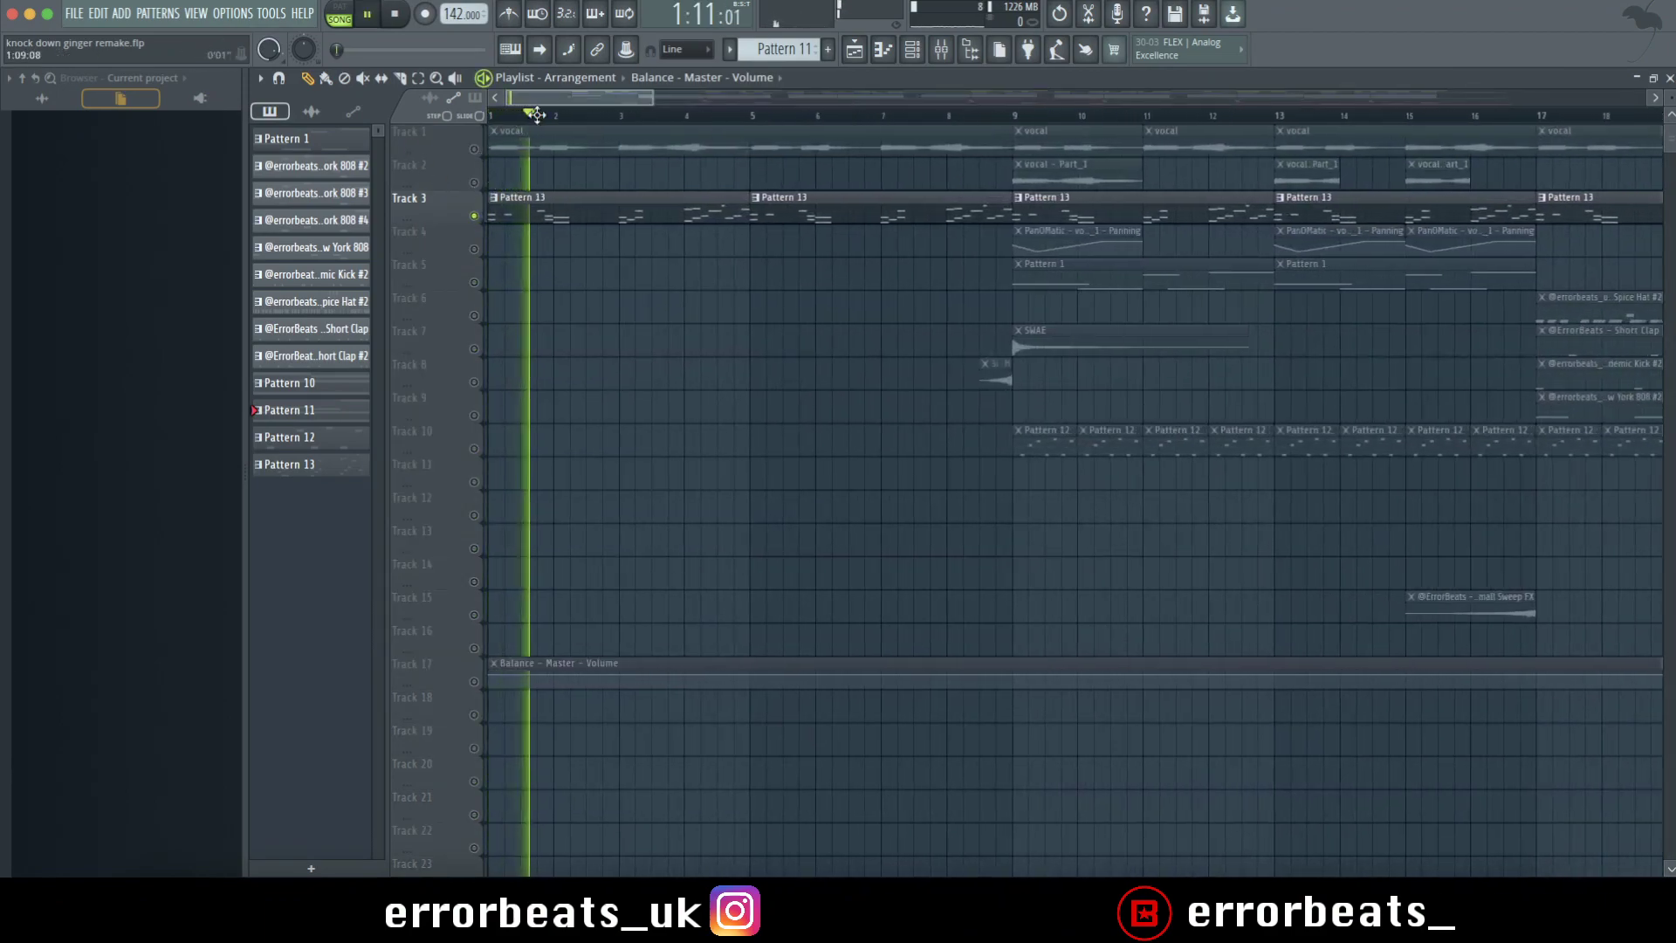
Open Pattern 13 in the piano roll and examine its melody notes during playback.
double_click(635, 219)
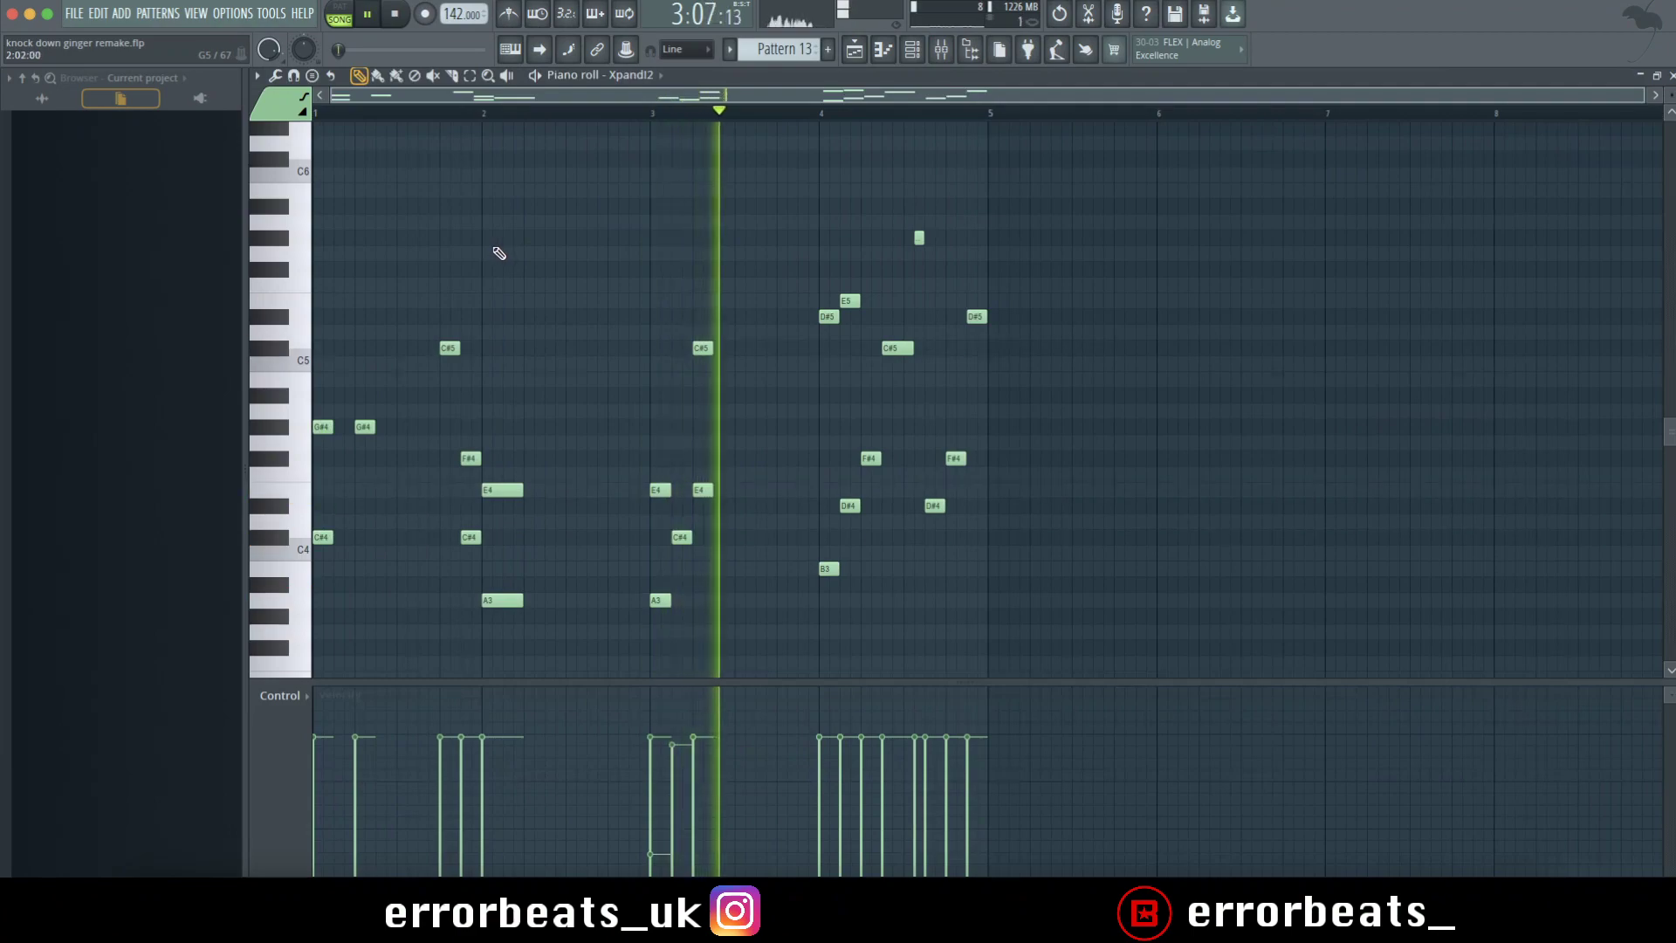
scroll(505, 253, up, 8)
scroll(507, 254, down, 4)
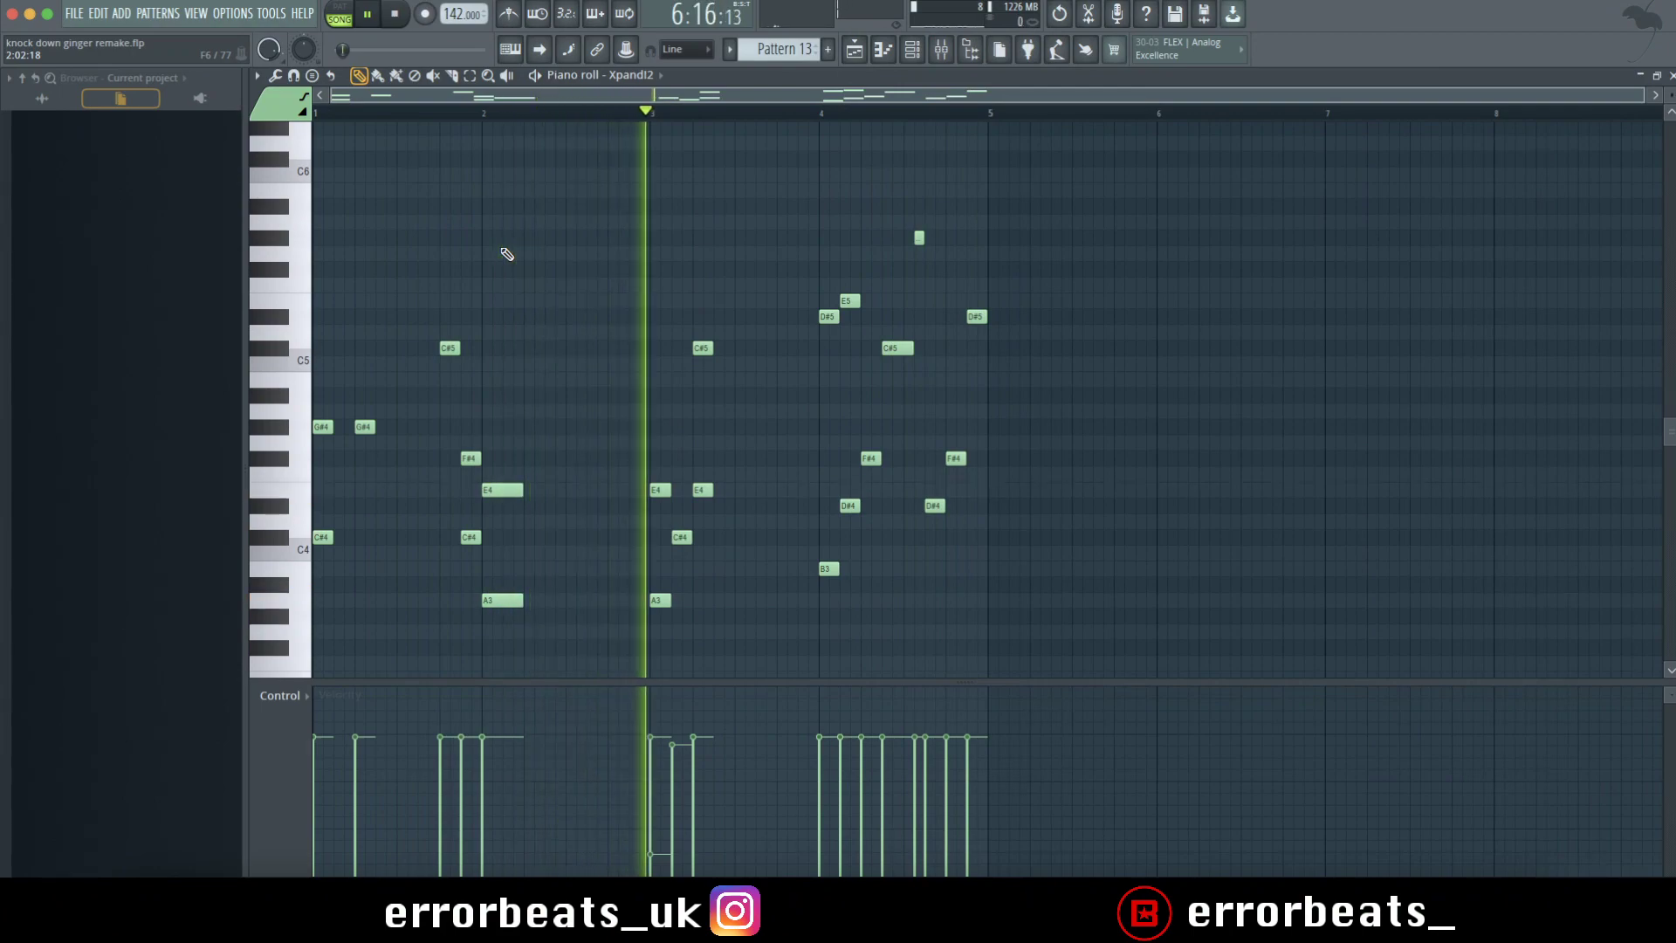
Inspect the Fruity parametric EQ 2 and Fruity Reeverb 2 settings on mixer Insert 5 while Pattern 13 plays.
key(F9)
click(615, 406)
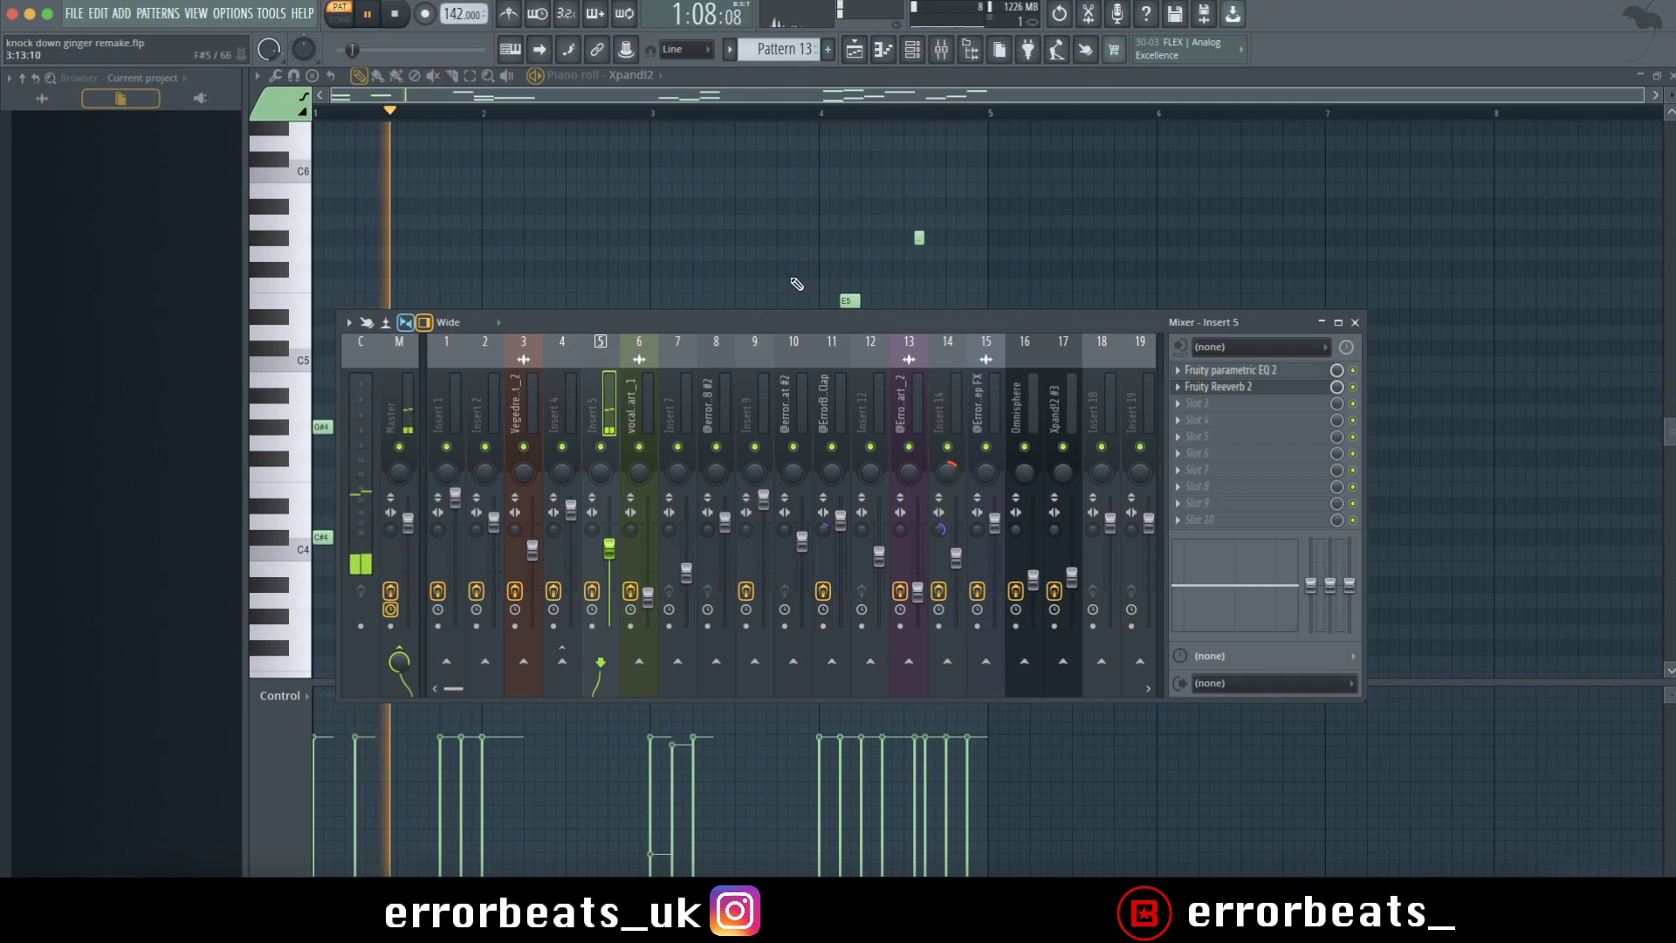
click(1231, 370)
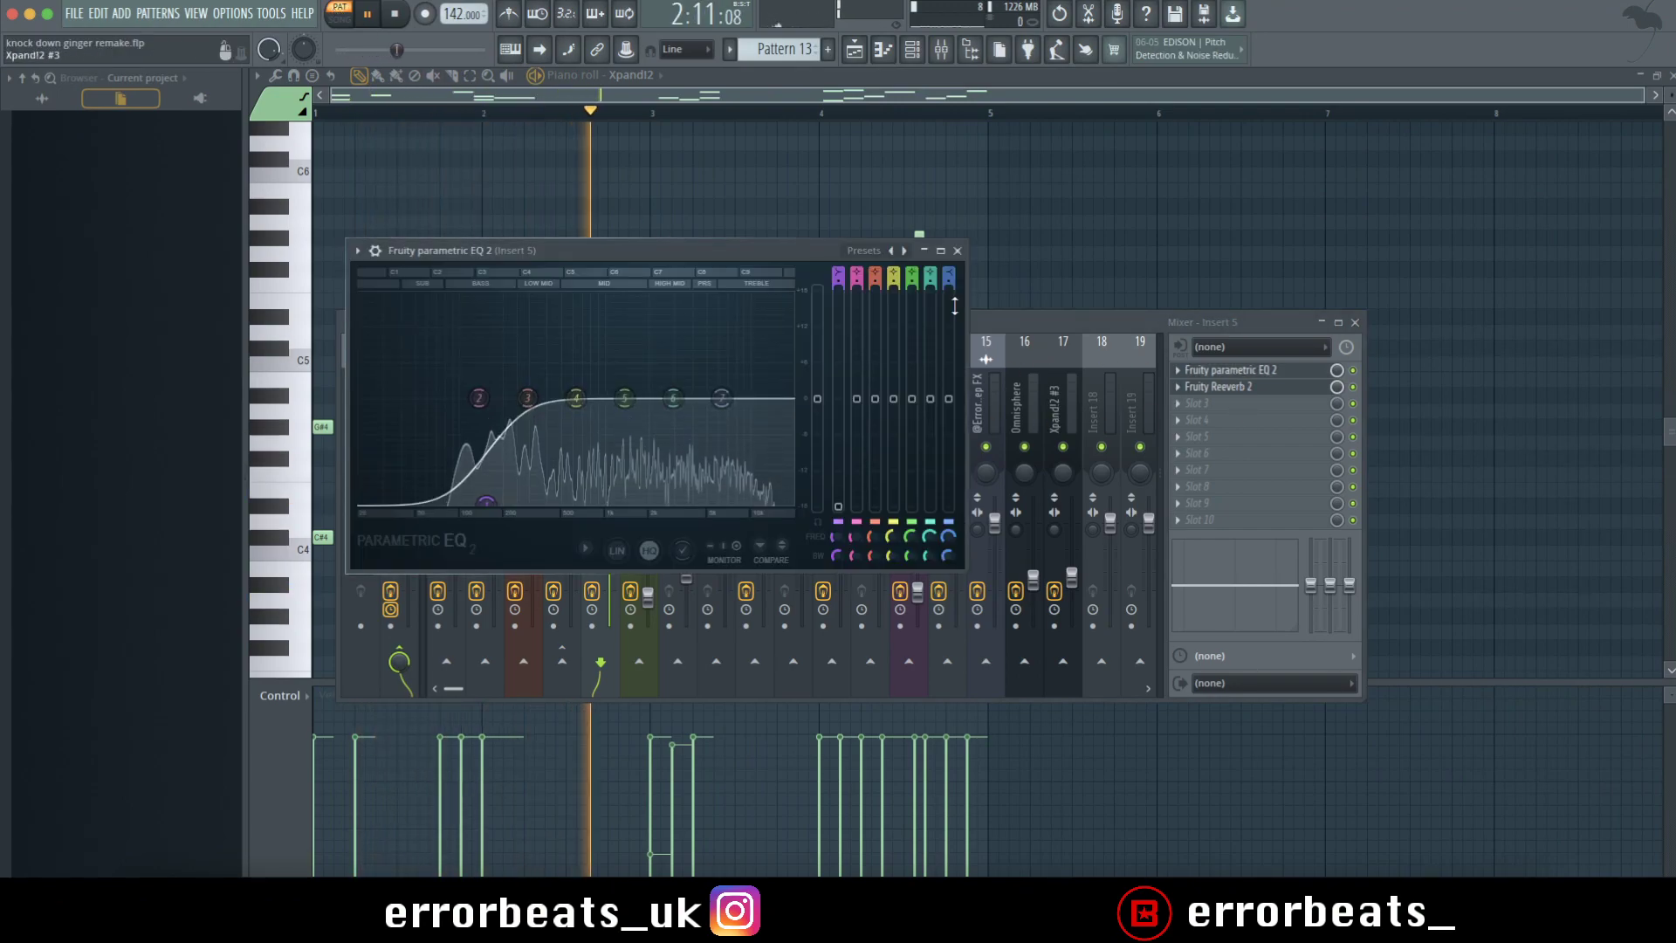
click(956, 252)
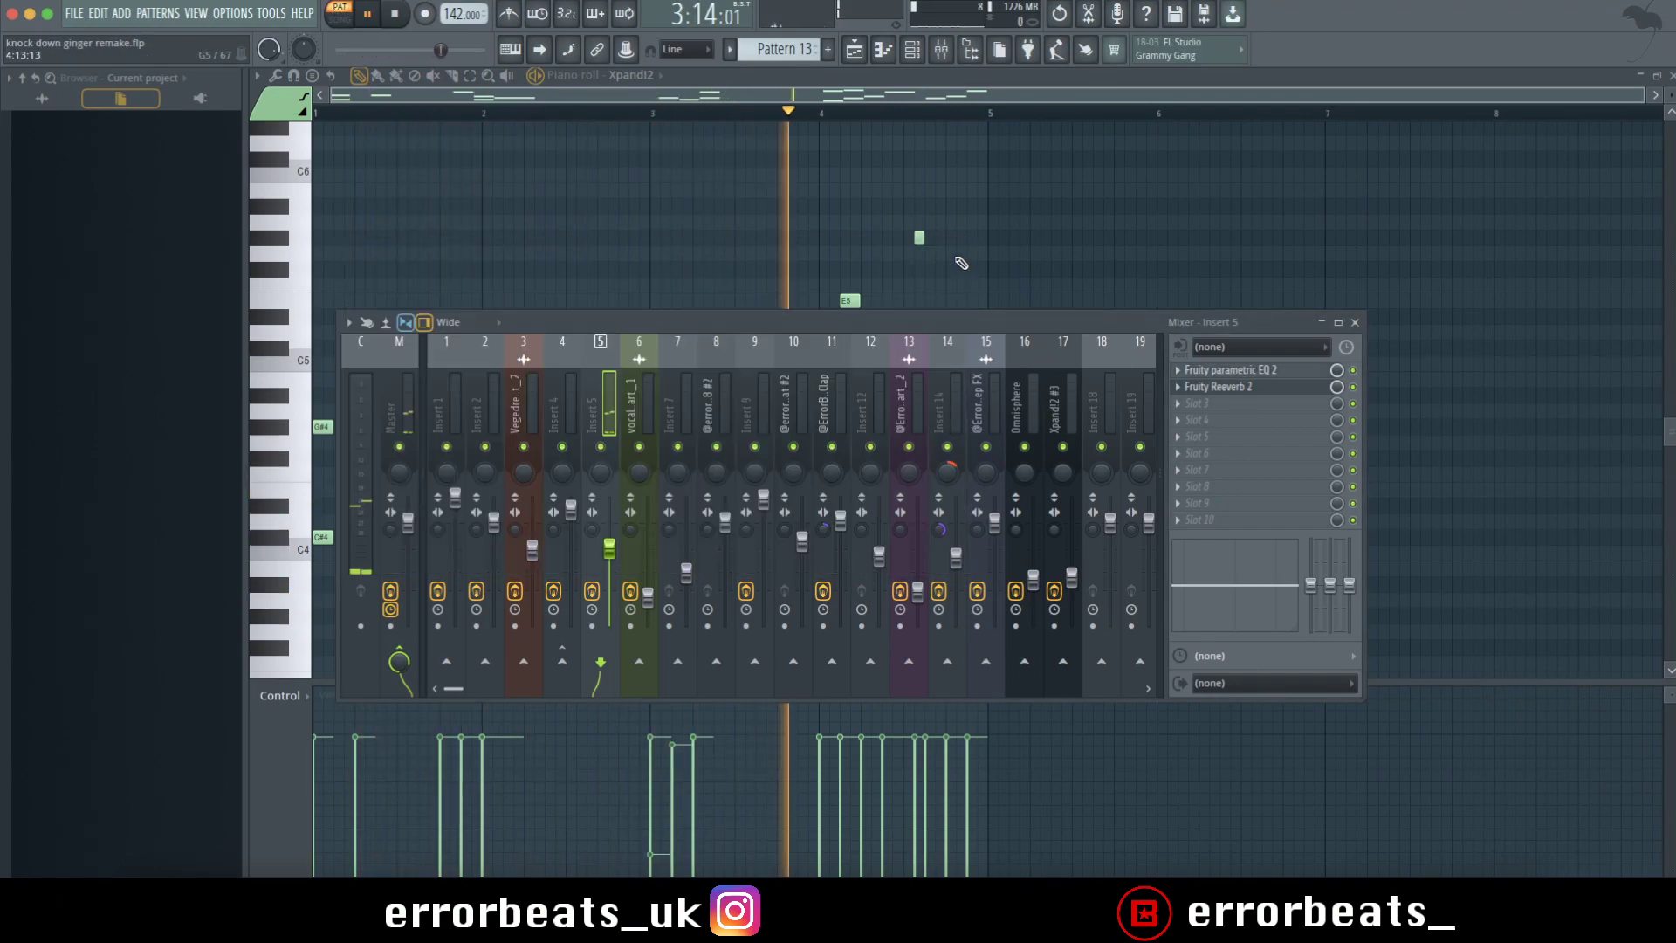
click(1218, 386)
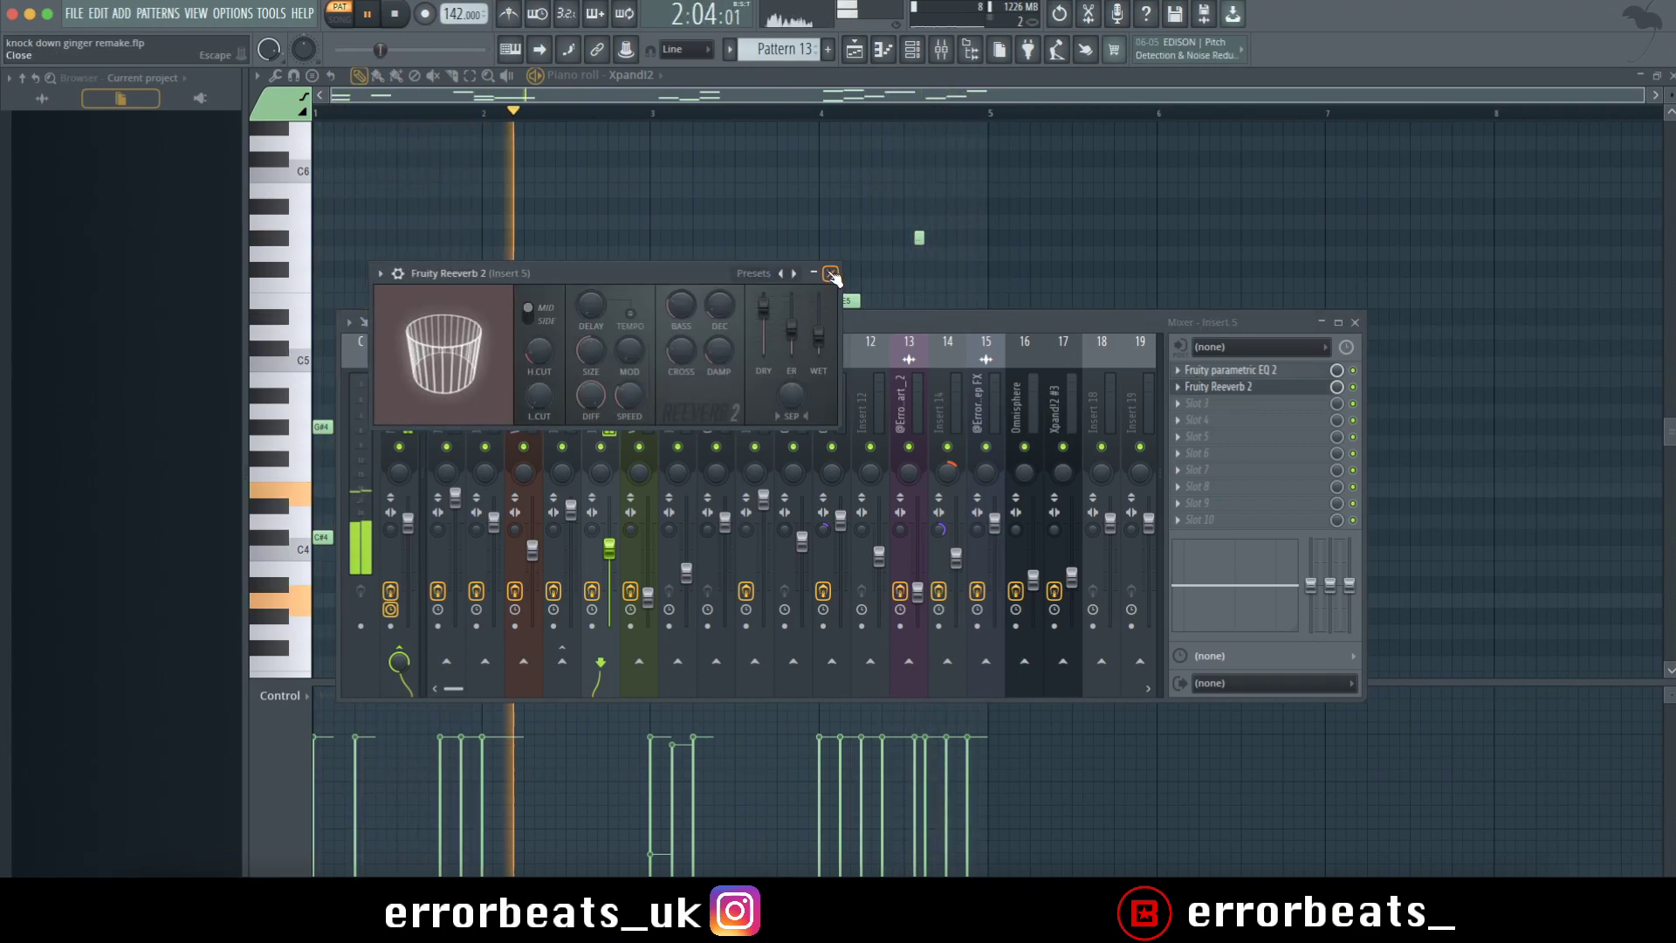
click(830, 274)
Inspect the melody's Xpand!2 instrument and locate its Hard Nylon String preset in the 019 Guitars category.
key(F6)
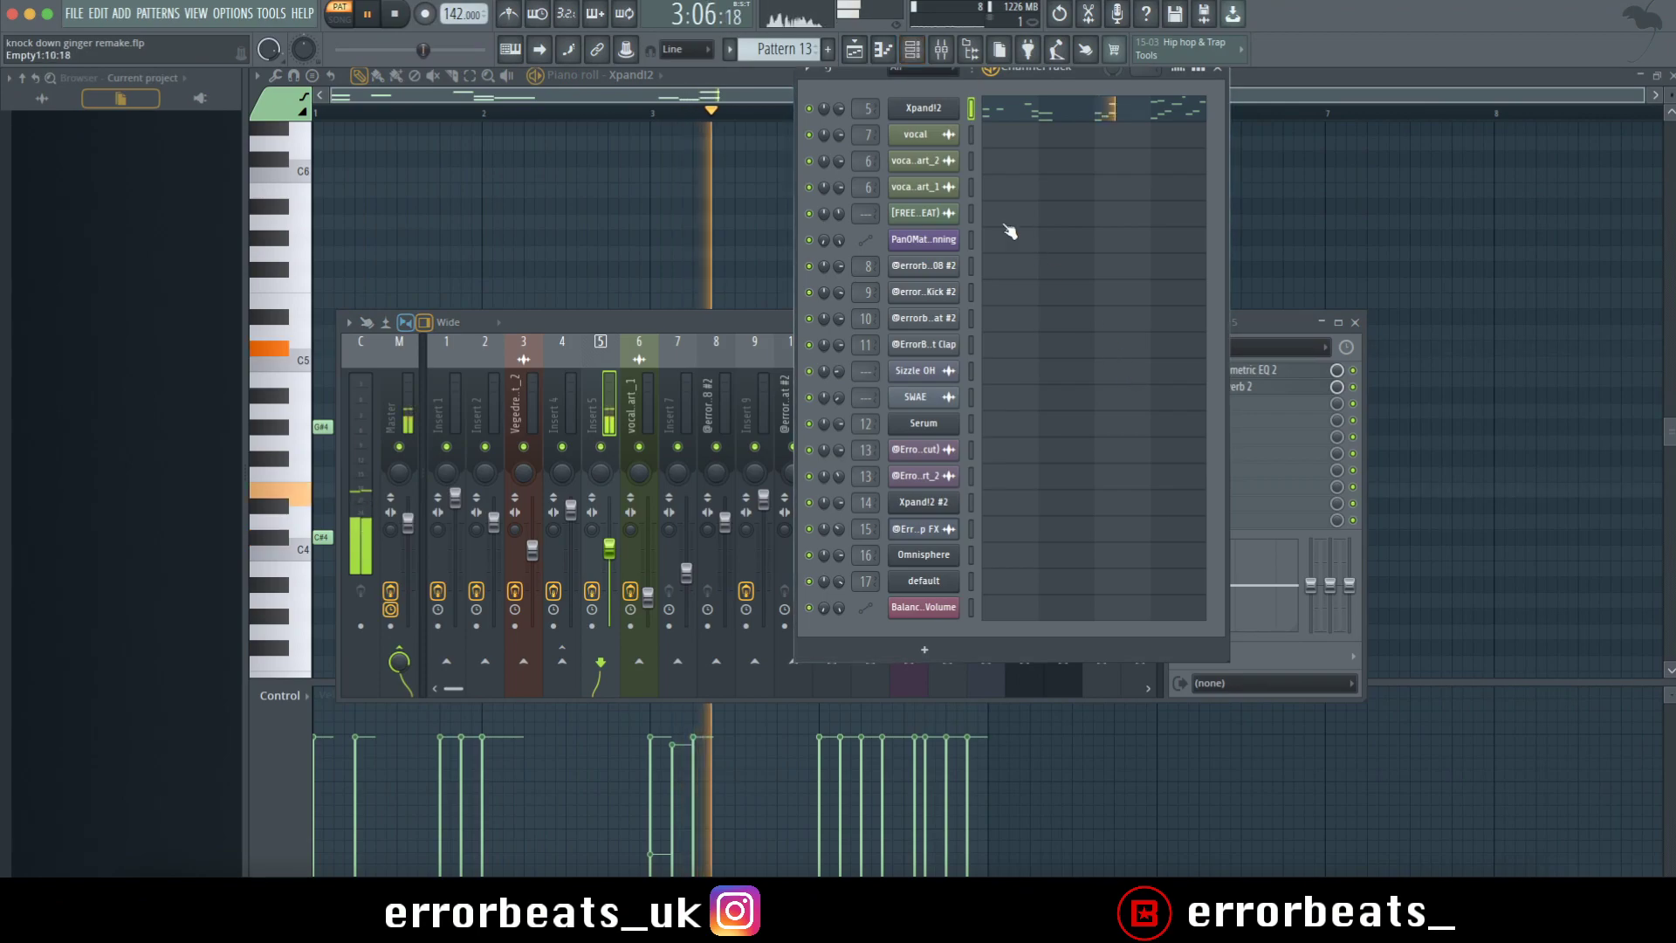
click(918, 110)
drag(547, 223, 729, 212)
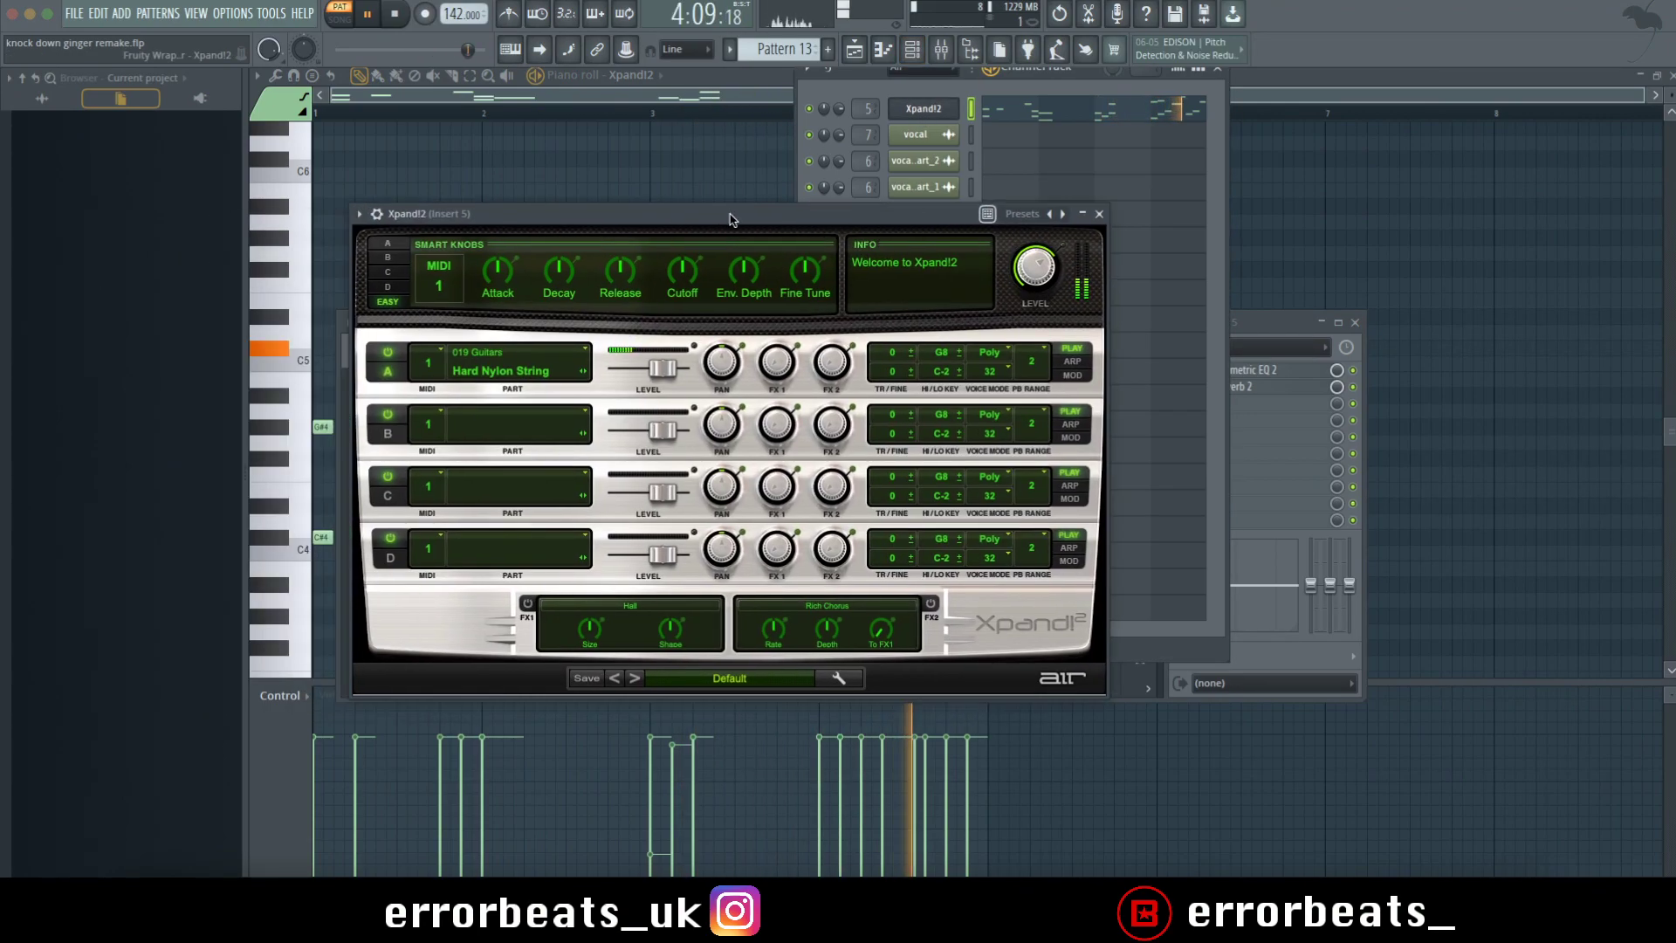
click(541, 381)
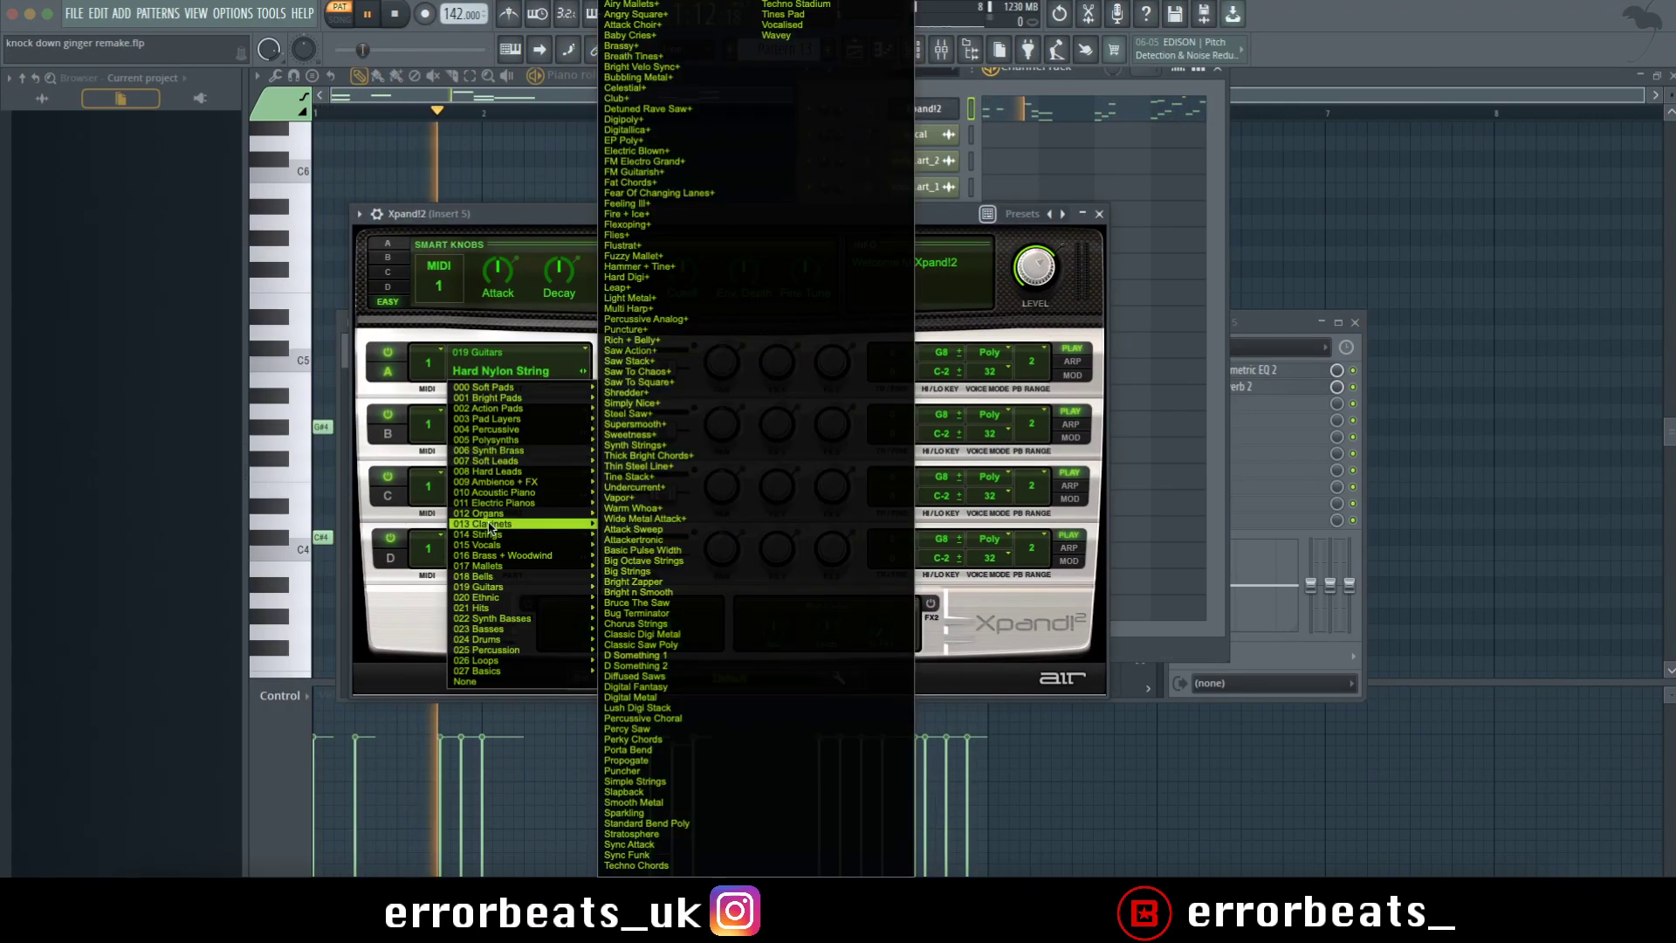
mouse_move(495, 588)
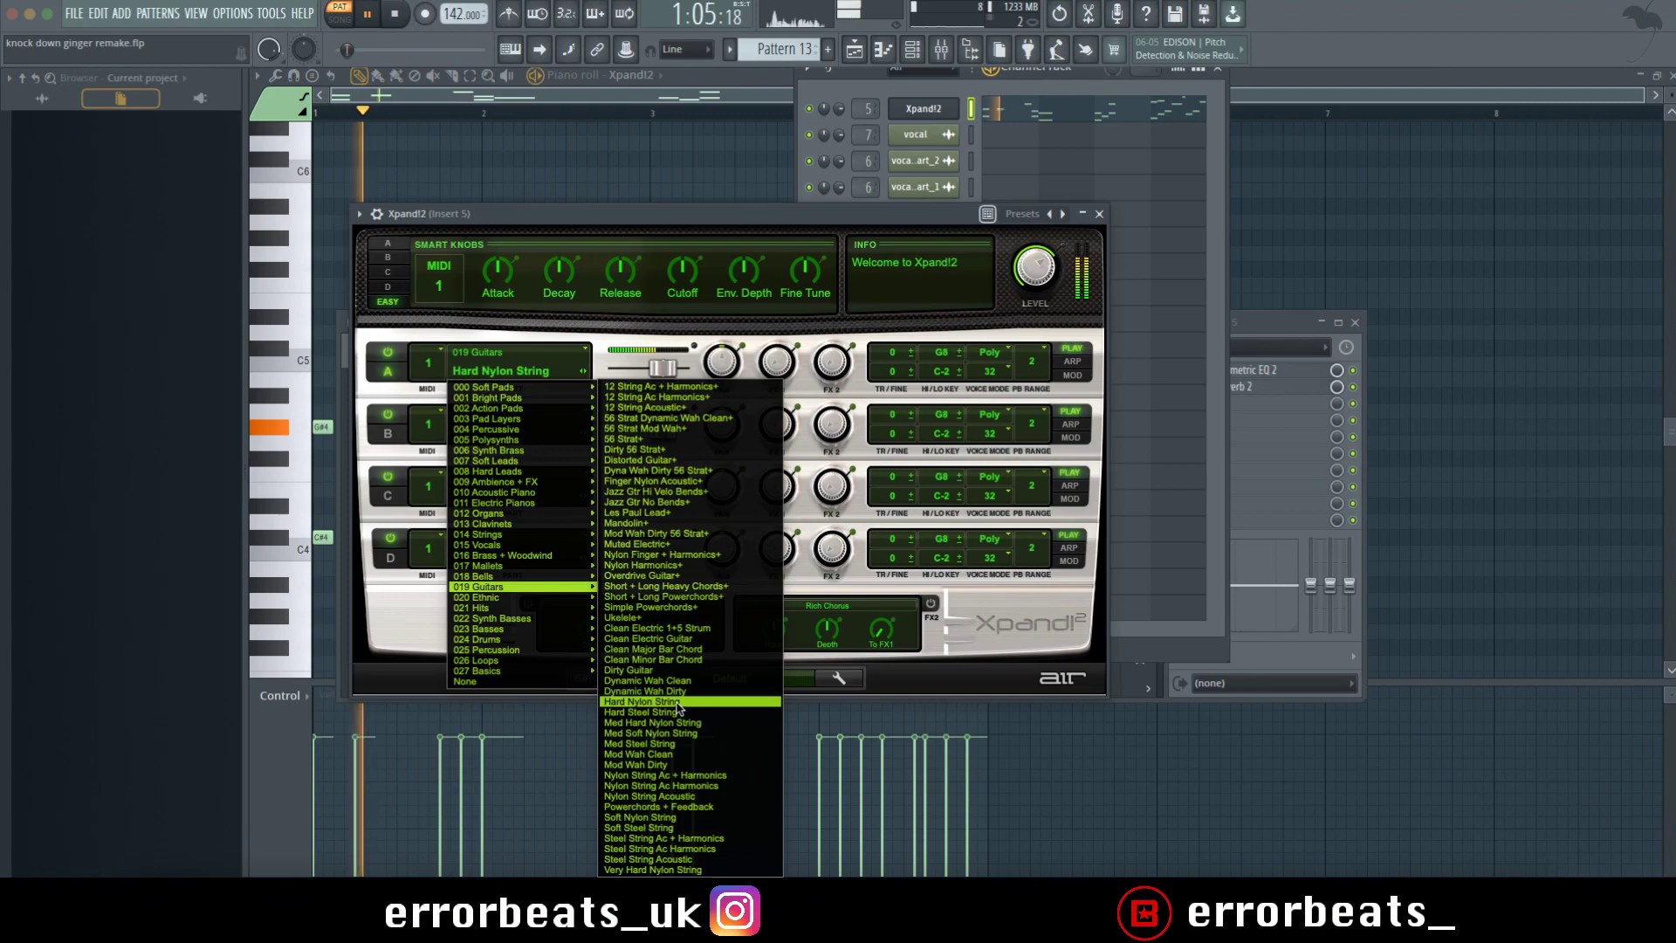
click(1102, 215)
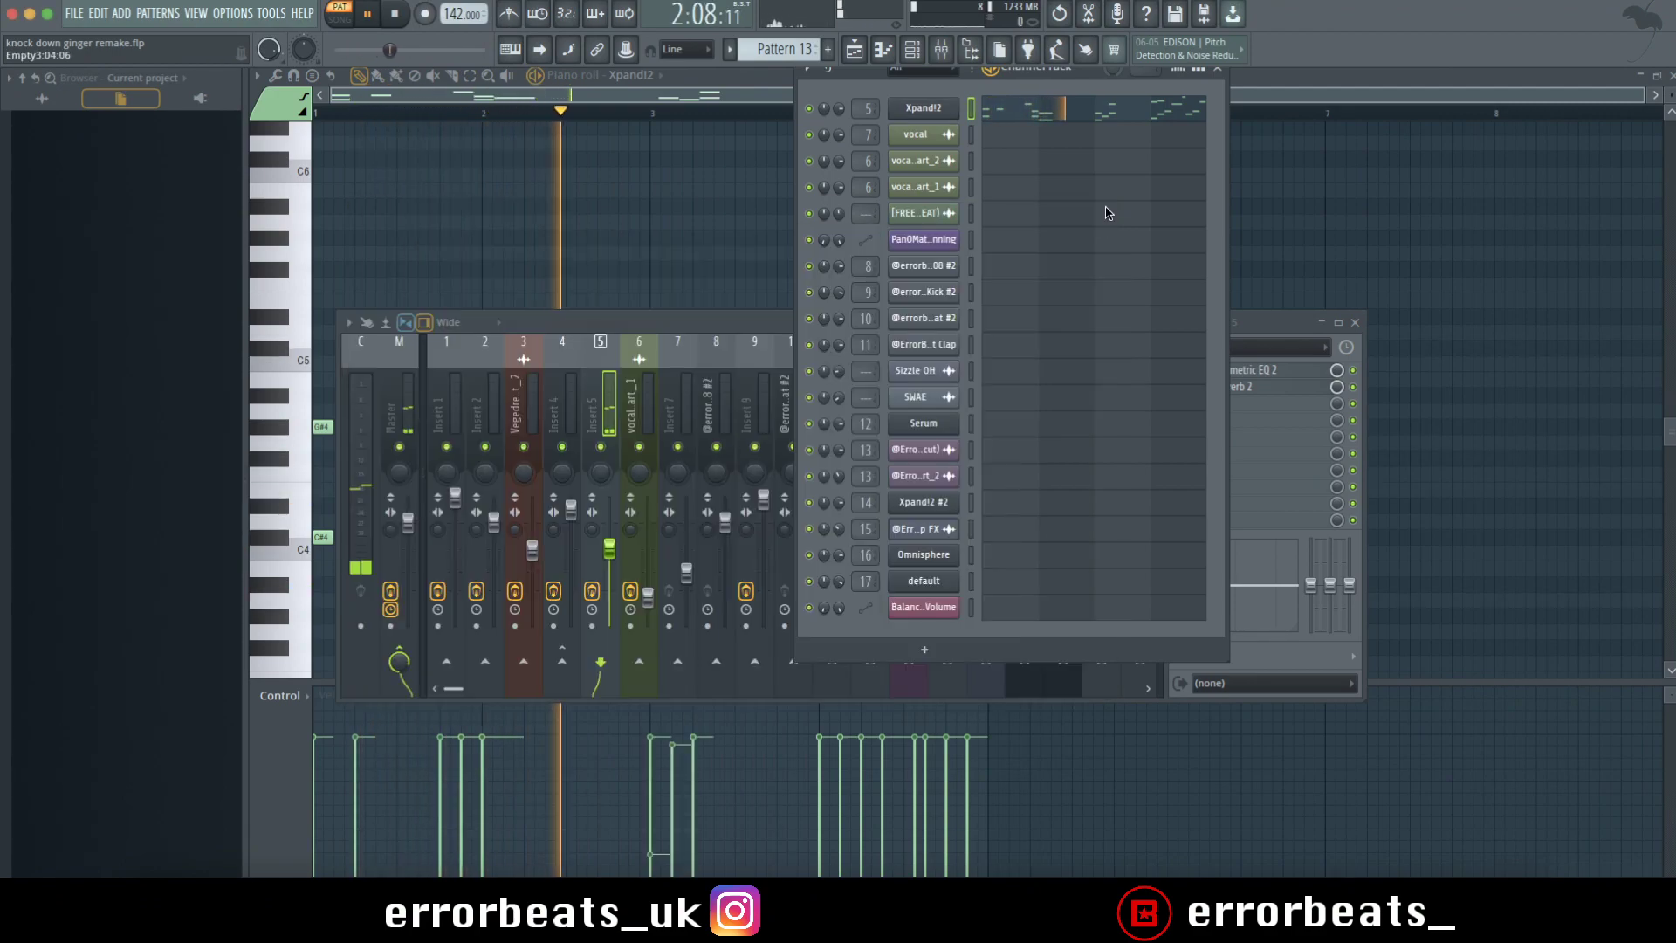
click(1218, 68)
click(1355, 323)
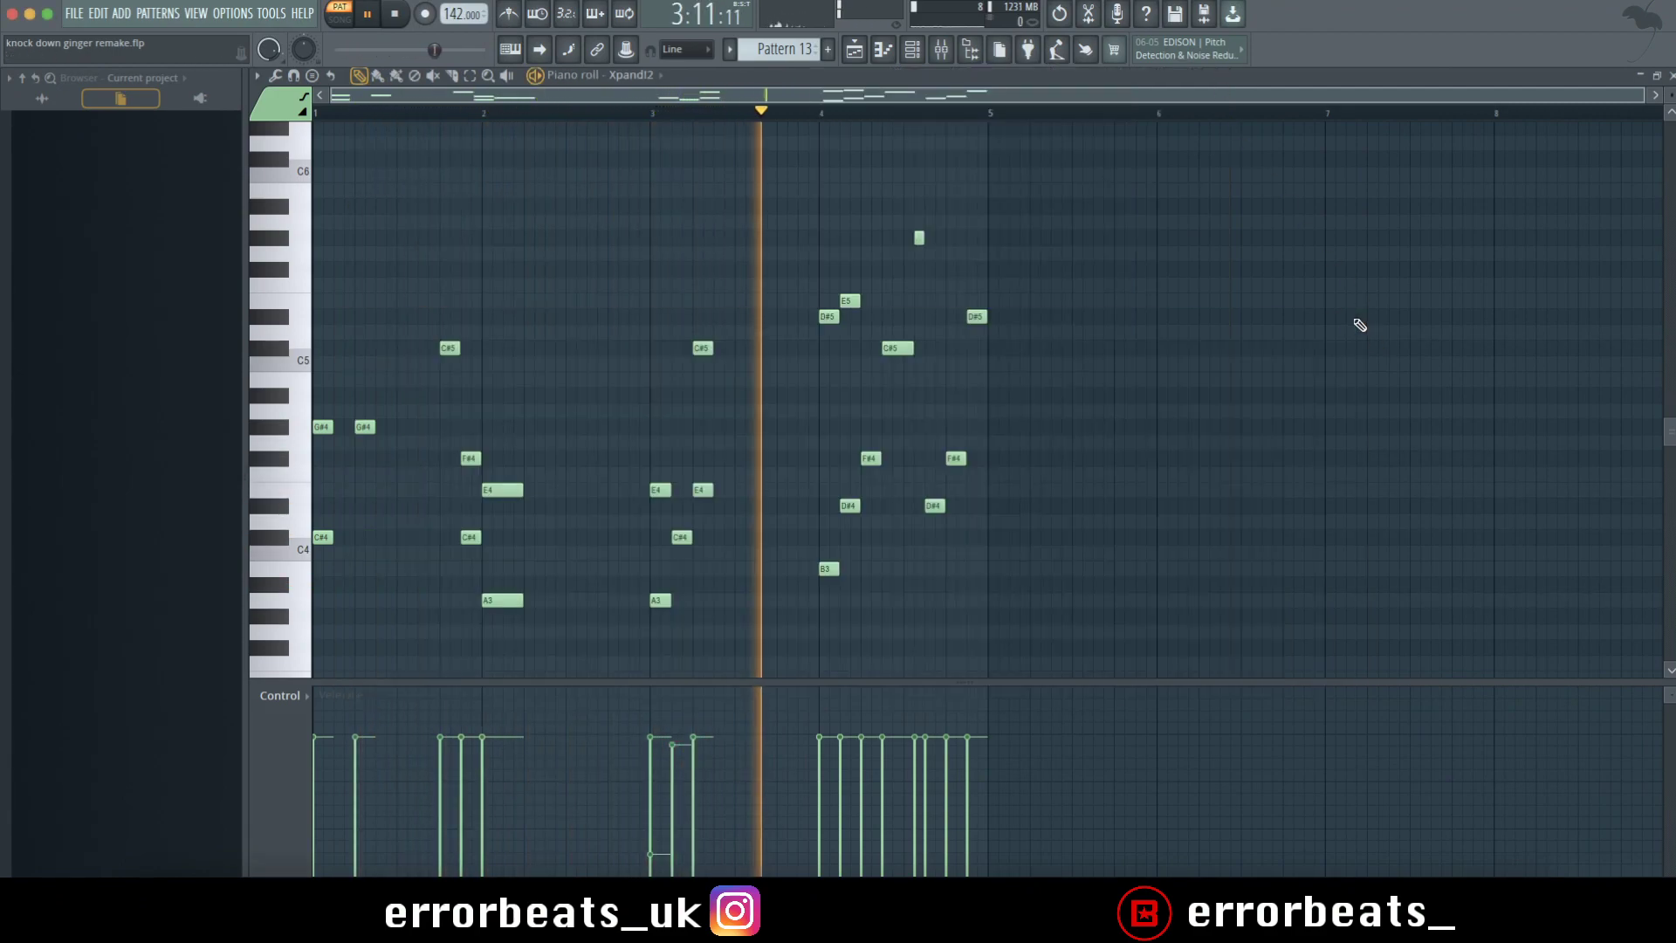
Stop playback, return from the piano roll to the playlist and unmute the Track 1 vocal alongside Track 3.
key(space)
click(1671, 76)
scroll(756, 278, down, 4)
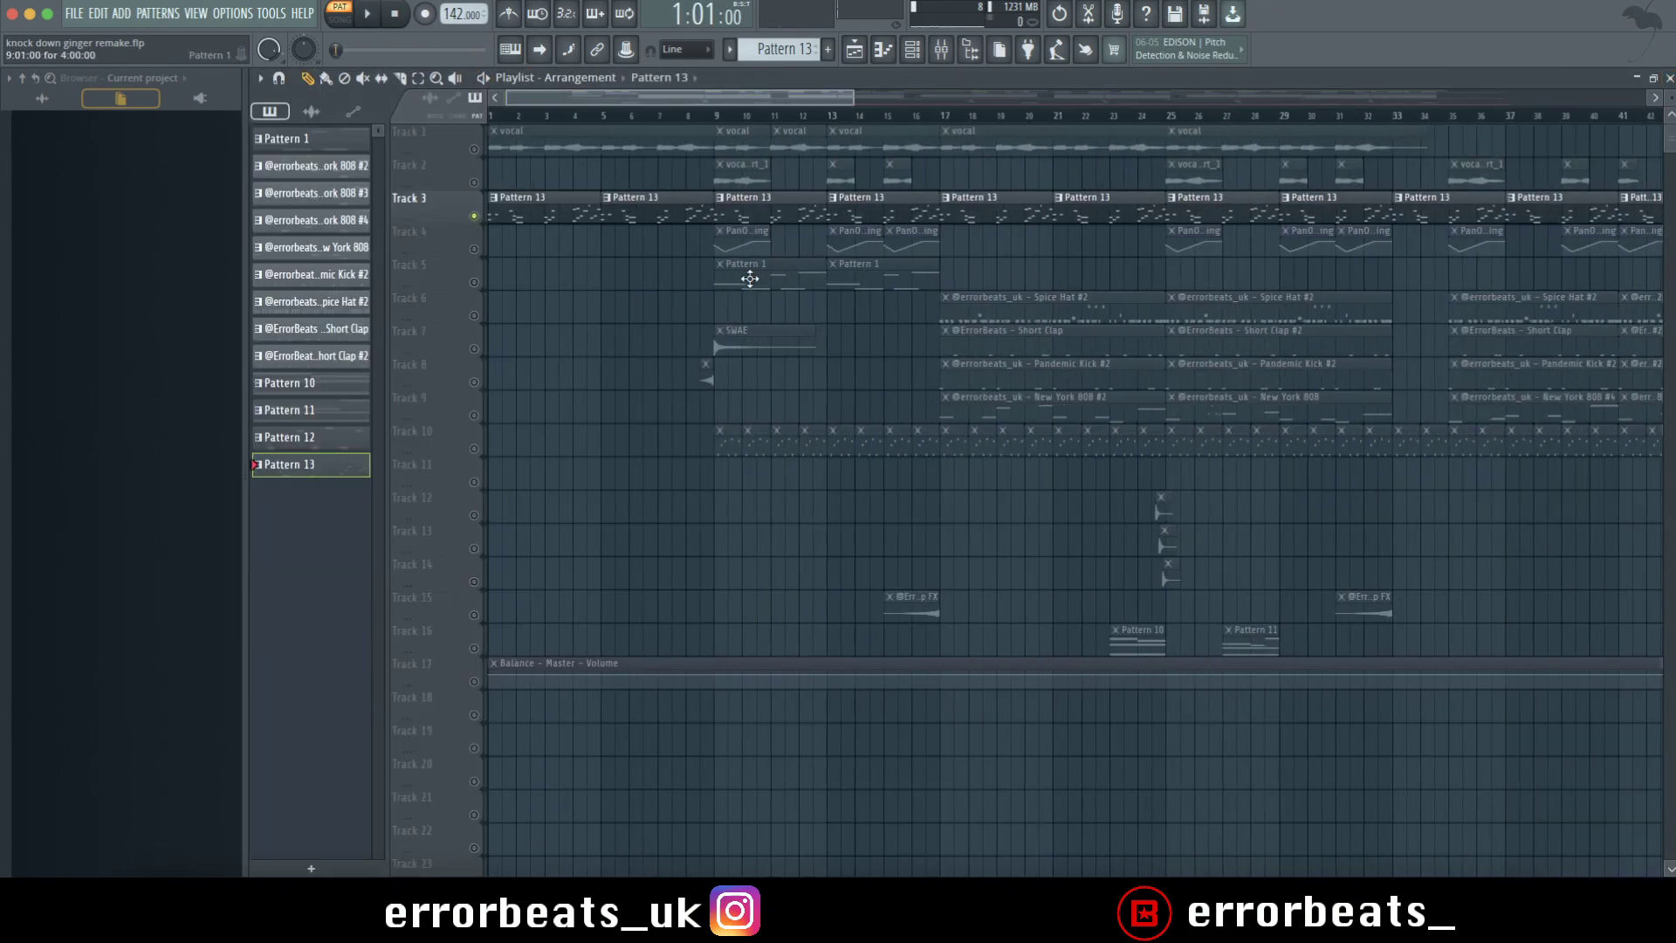
click(474, 149)
key(space)
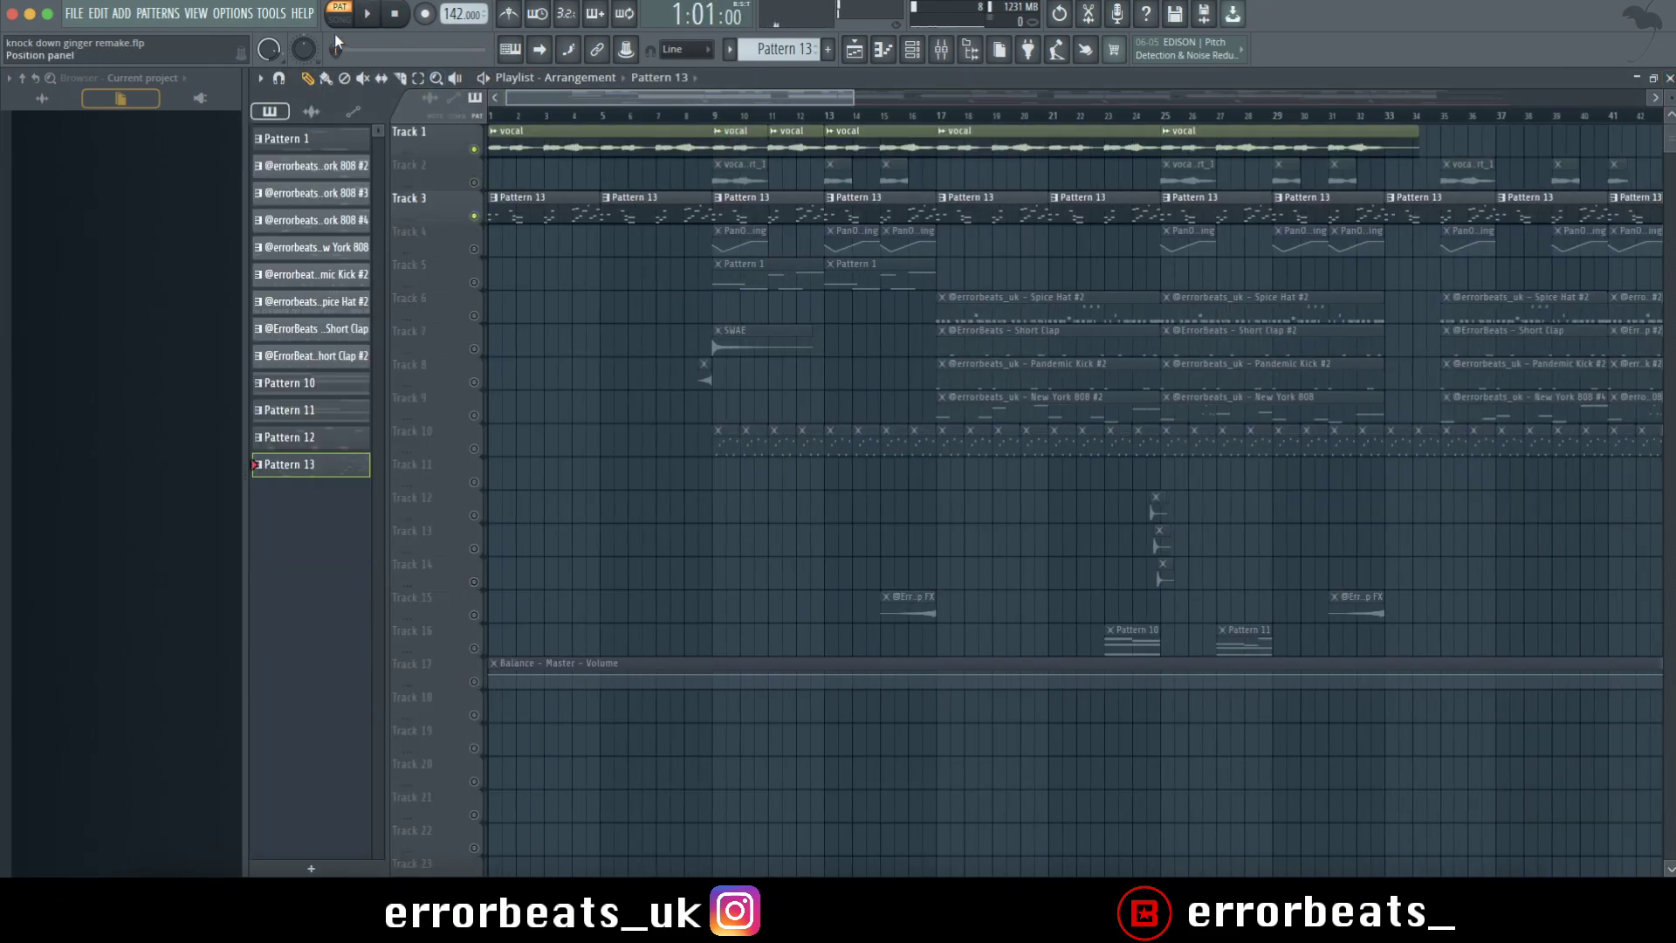
Unmute Tracks 2 and 4 and play the arrangement from bar 9 to audition the vocal parts with their panning automation.
scroll(590, 132, down, 3)
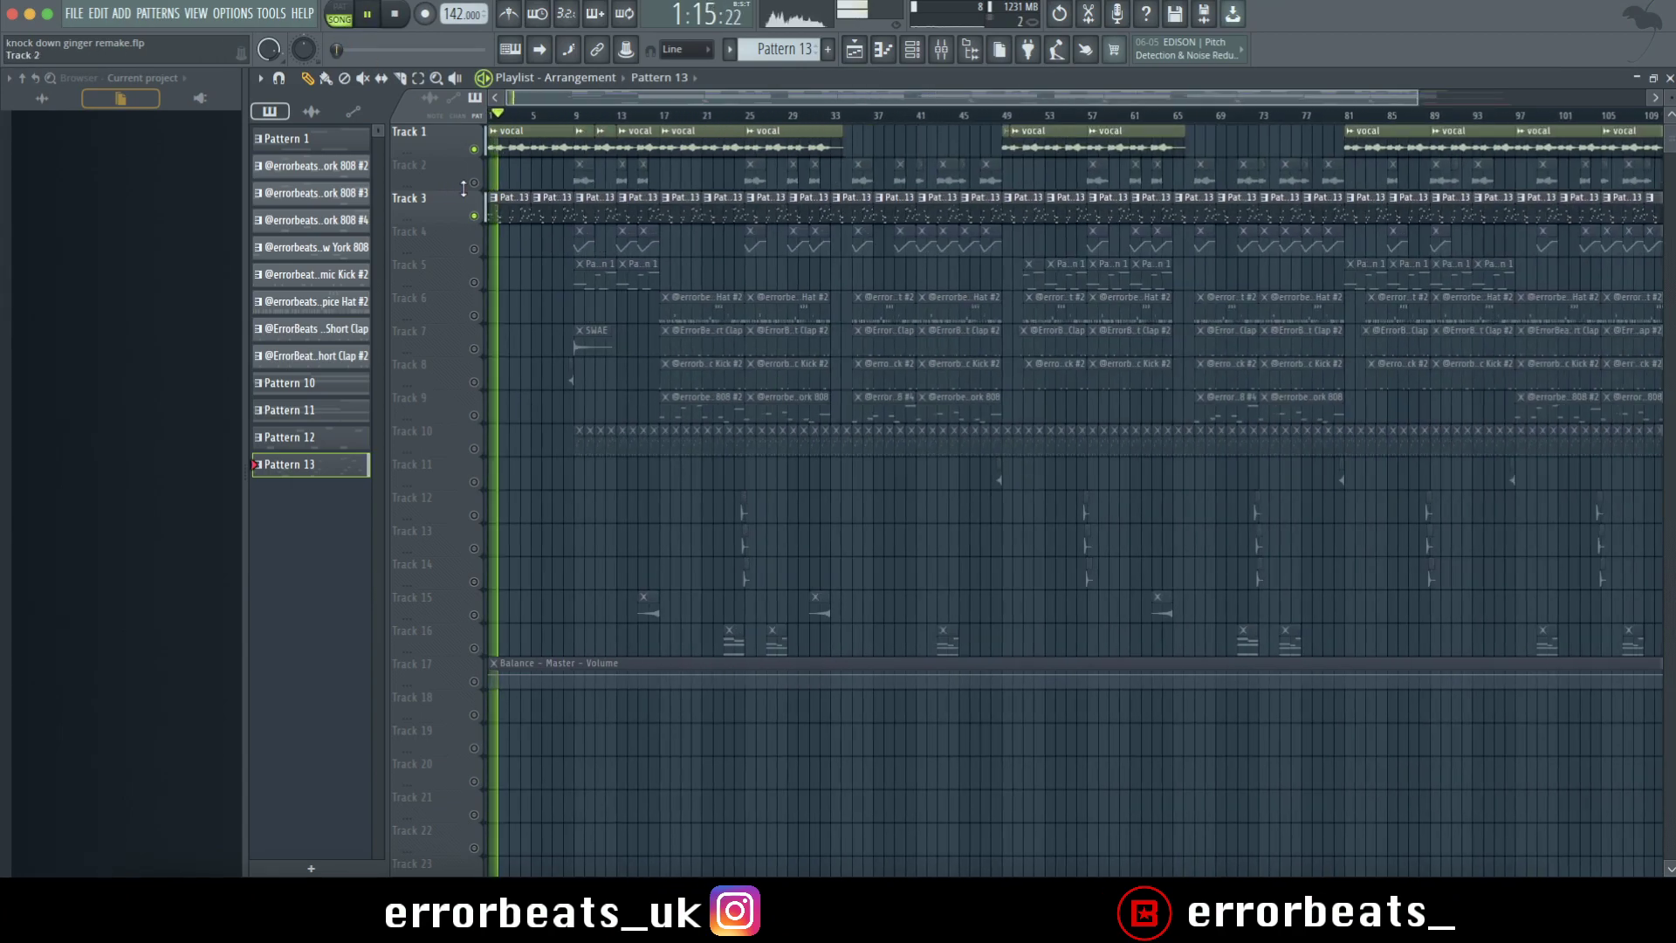
click(474, 182)
click(474, 249)
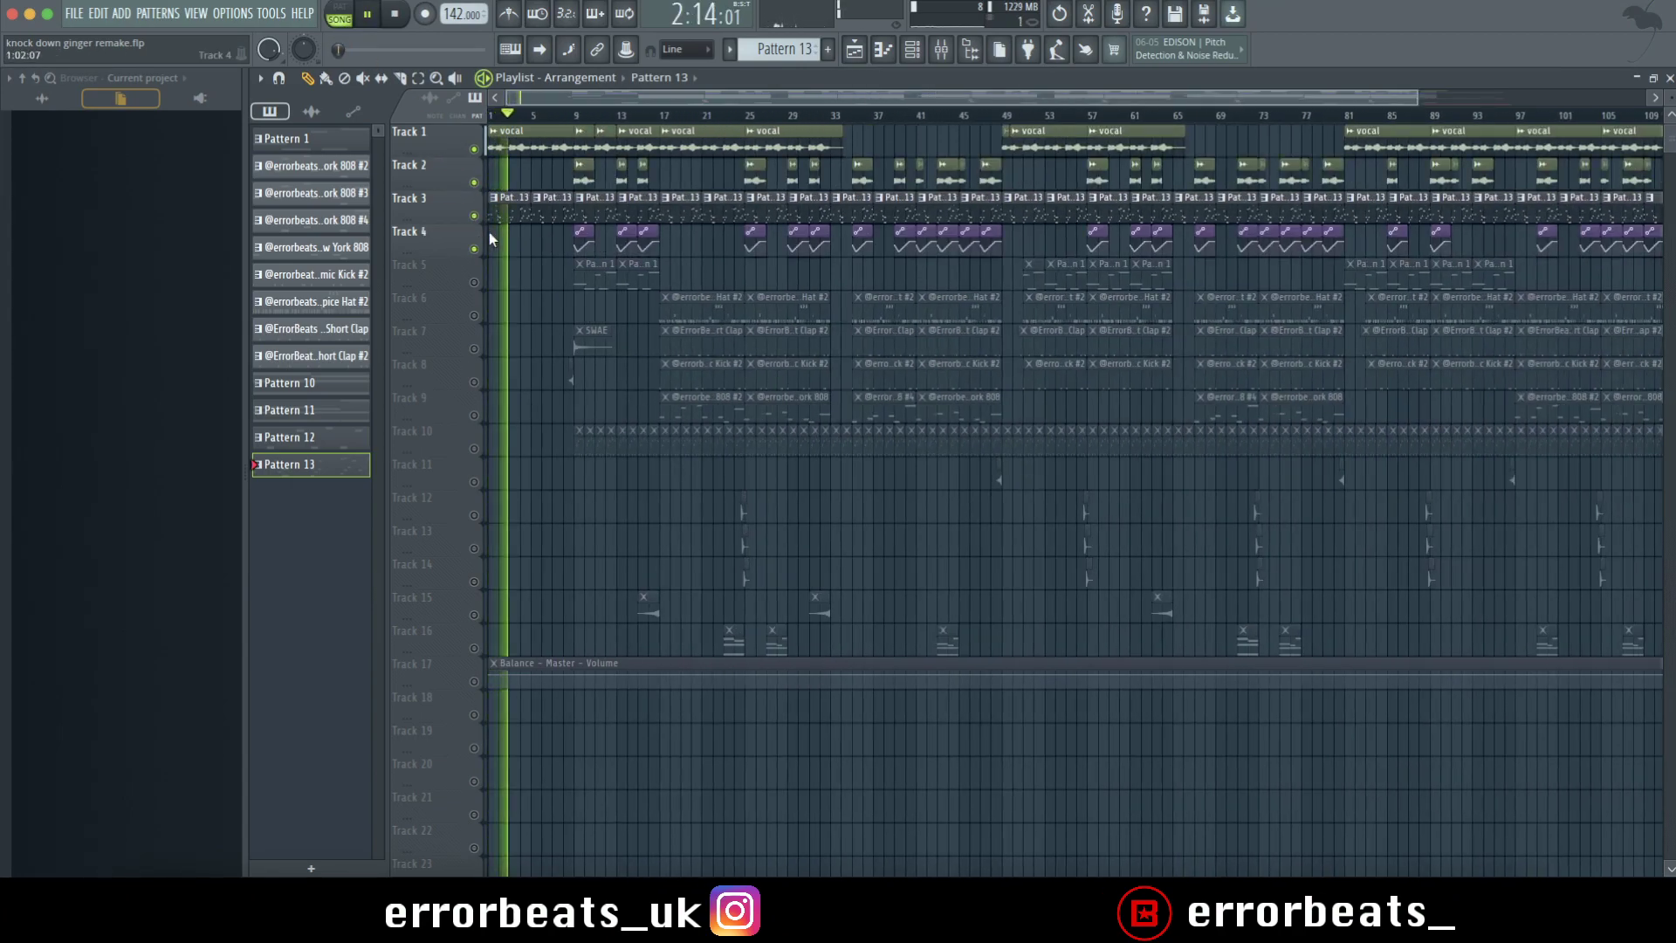
click(576, 116)
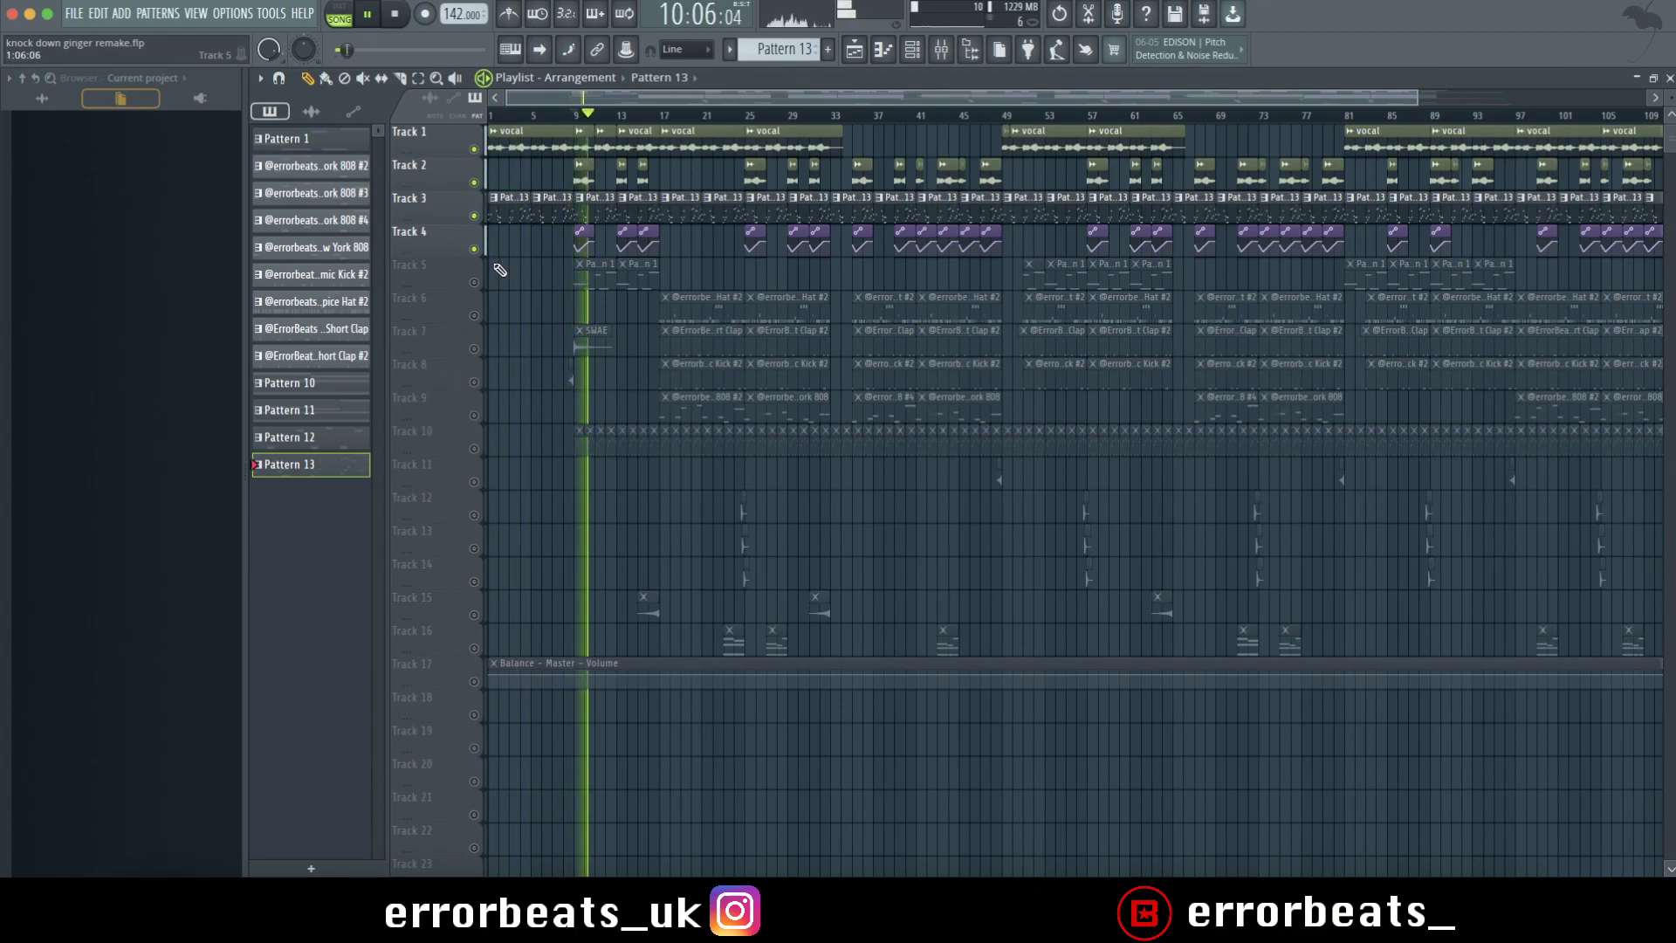
scroll(522, 267, up, 3)
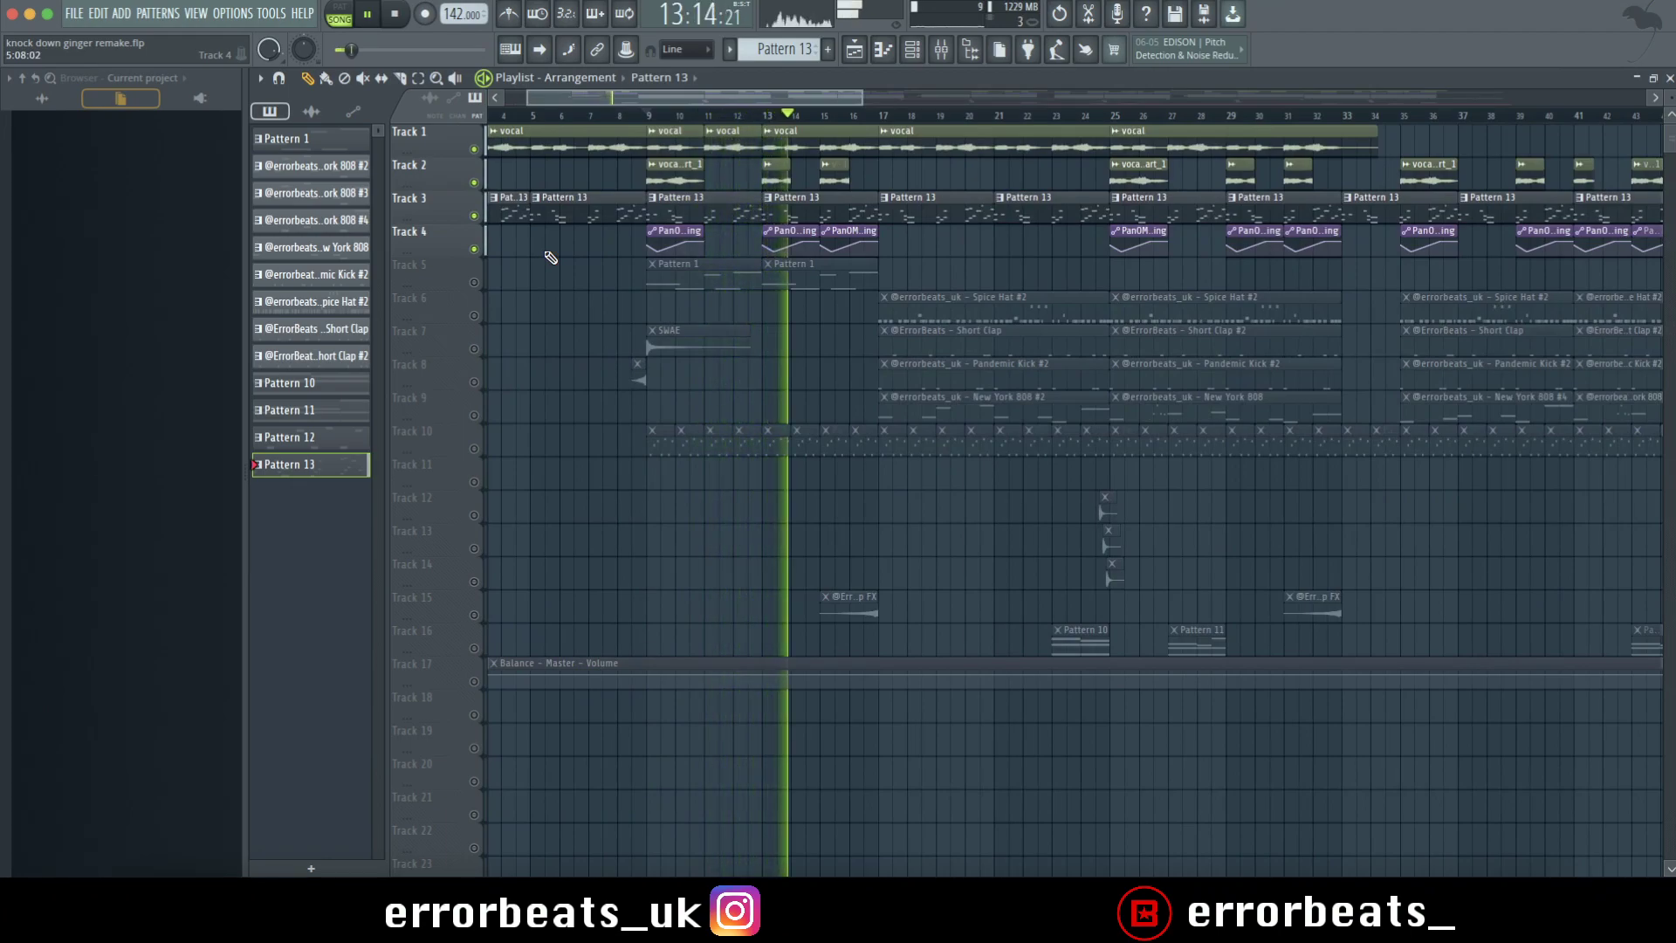
Inspect the Fruity PanOMatic settings on the vocal - Part_1 mixer track, closing the effect and mixer.
key(F9)
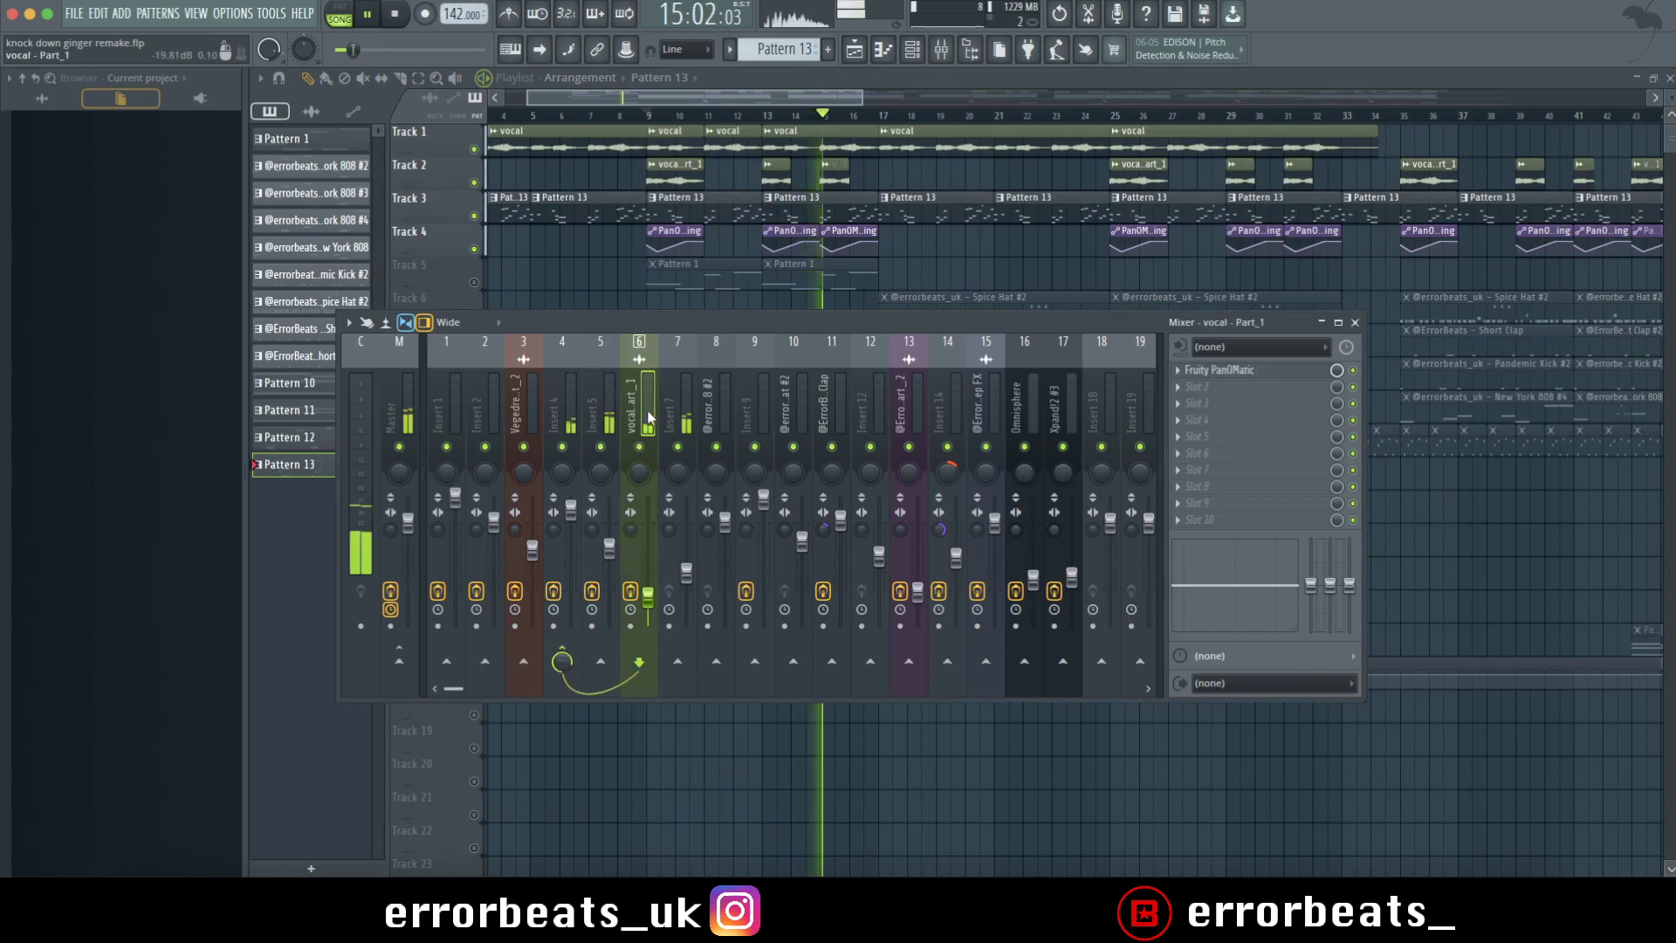
click(1192, 372)
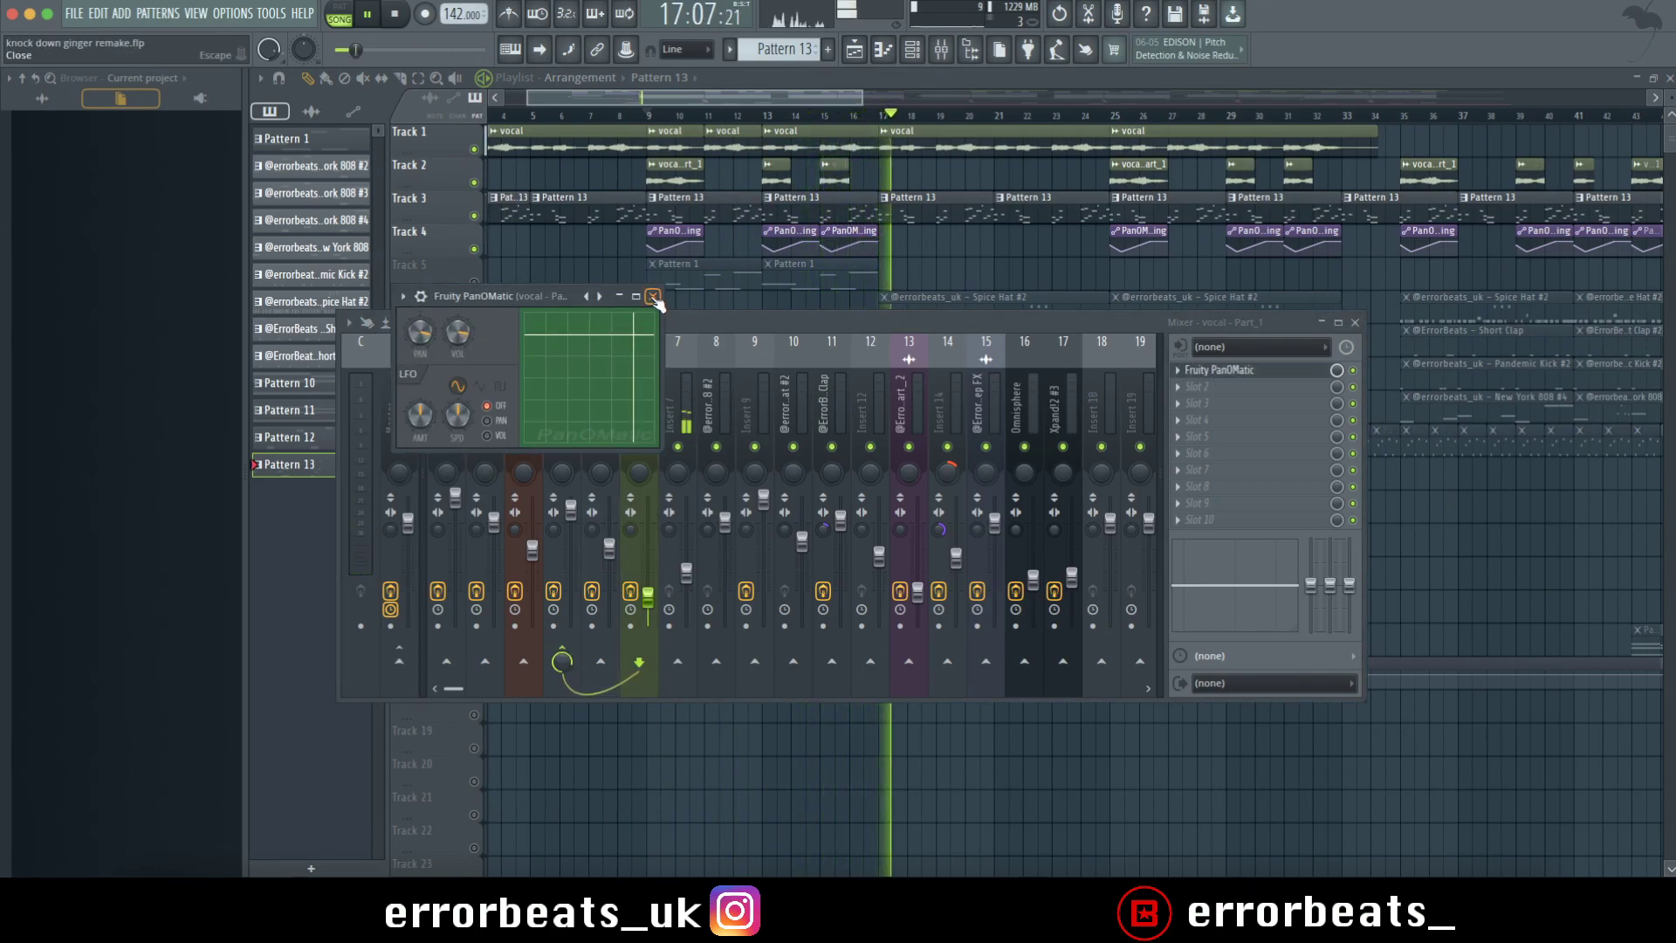
click(652, 297)
click(1355, 322)
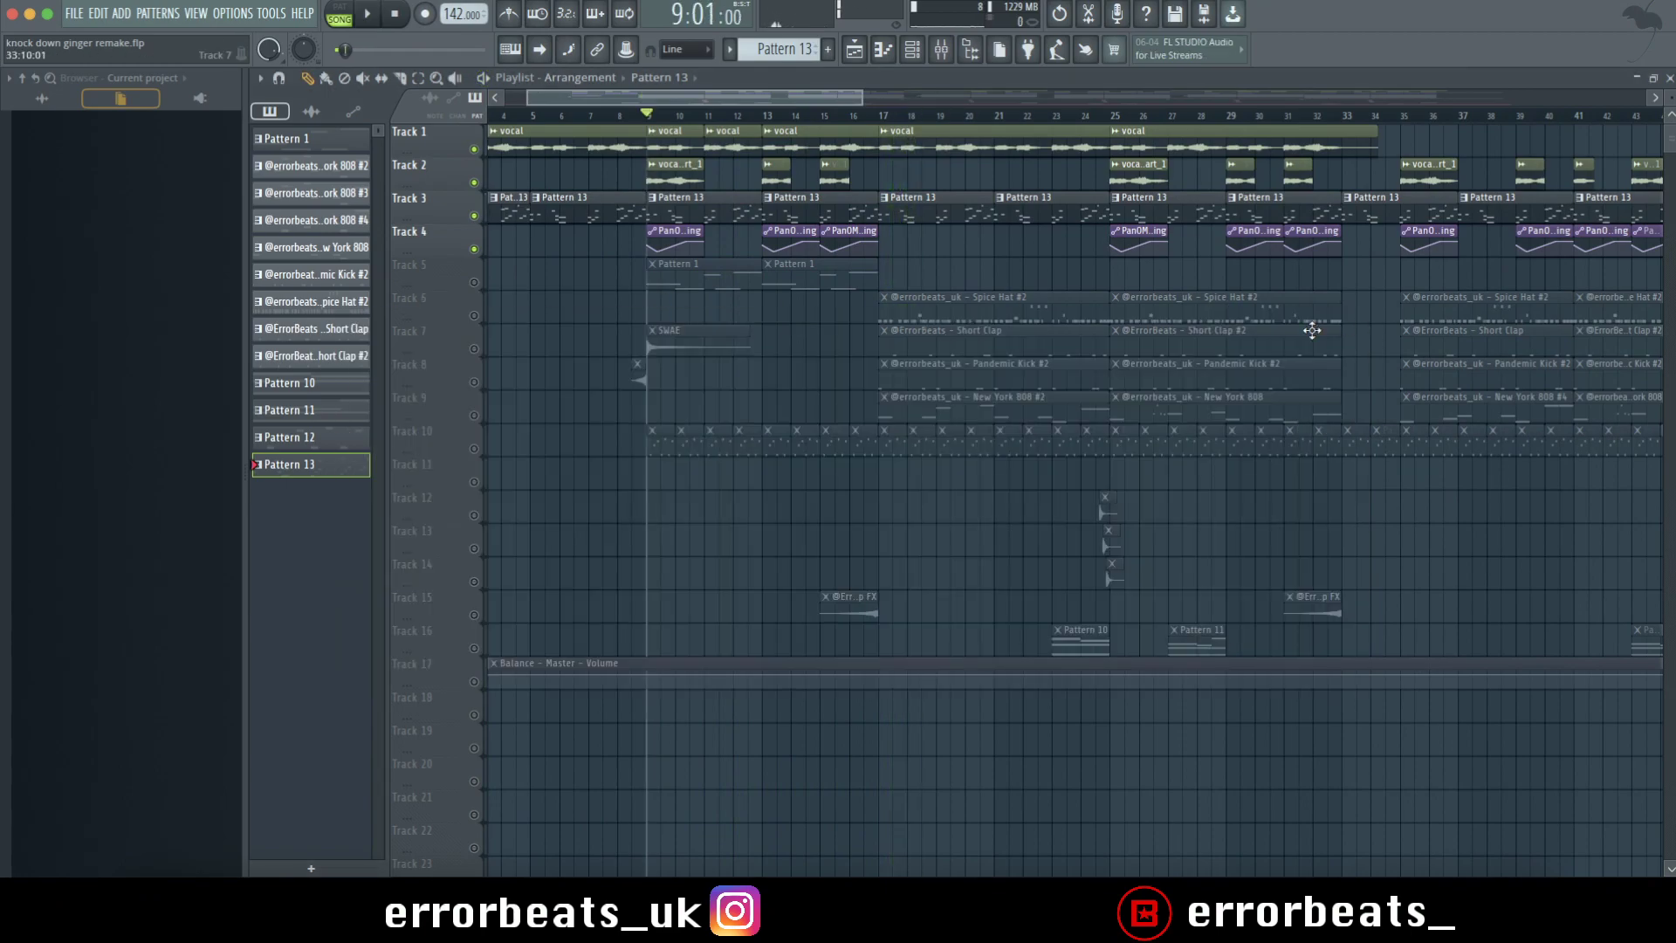
Unmute all playlist tracks, solo Track 10 and play it from bar 9.
scroll(737, 262, down, 5)
right_click(476, 249)
right_click(481, 250)
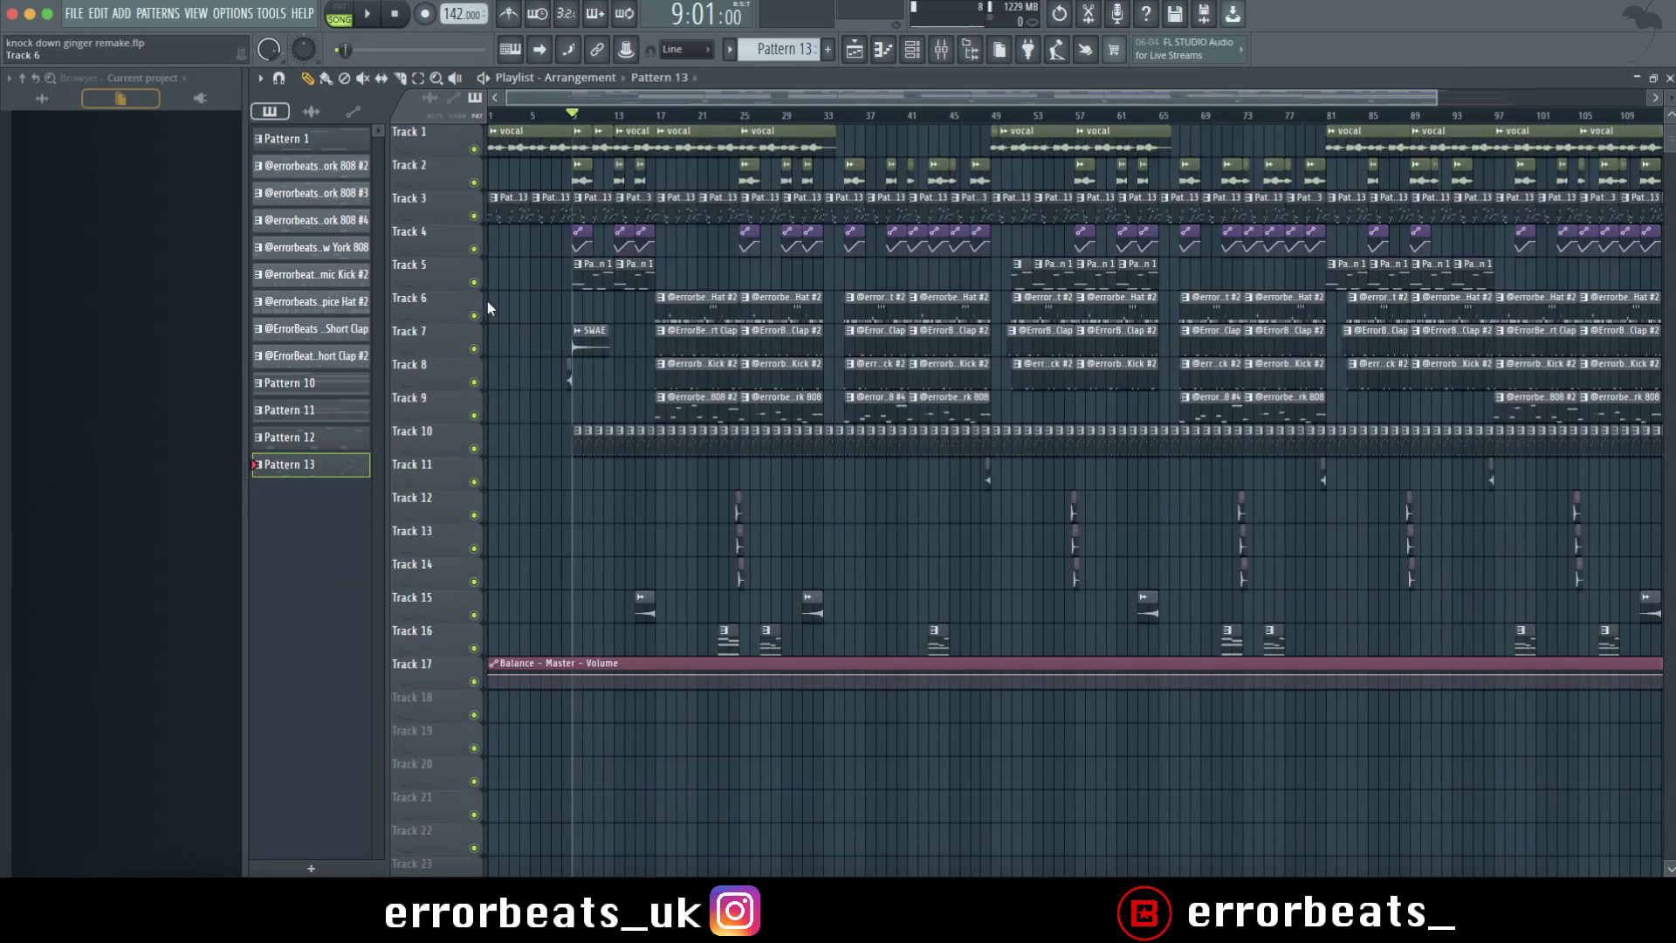
scroll(487, 471, up, 4)
right_click(475, 450)
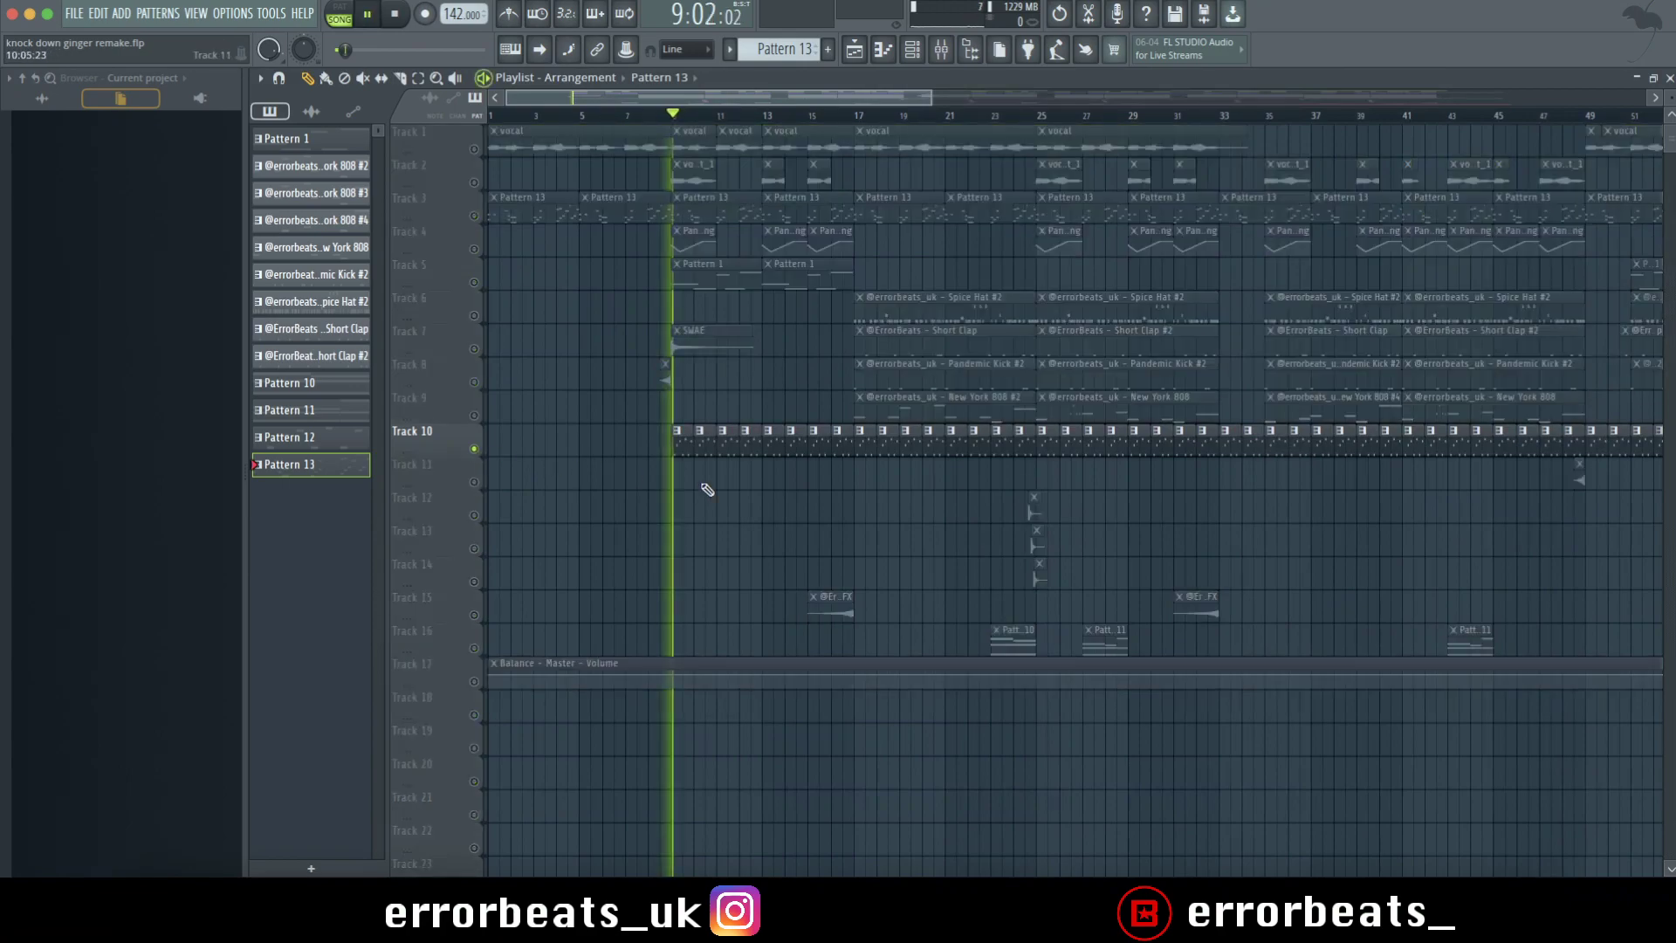
Open Pattern 12 from Track 10 in the piano roll and examine its notes during playback.
scroll(646, 455, up, 4)
click(653, 455)
double_click(653, 455)
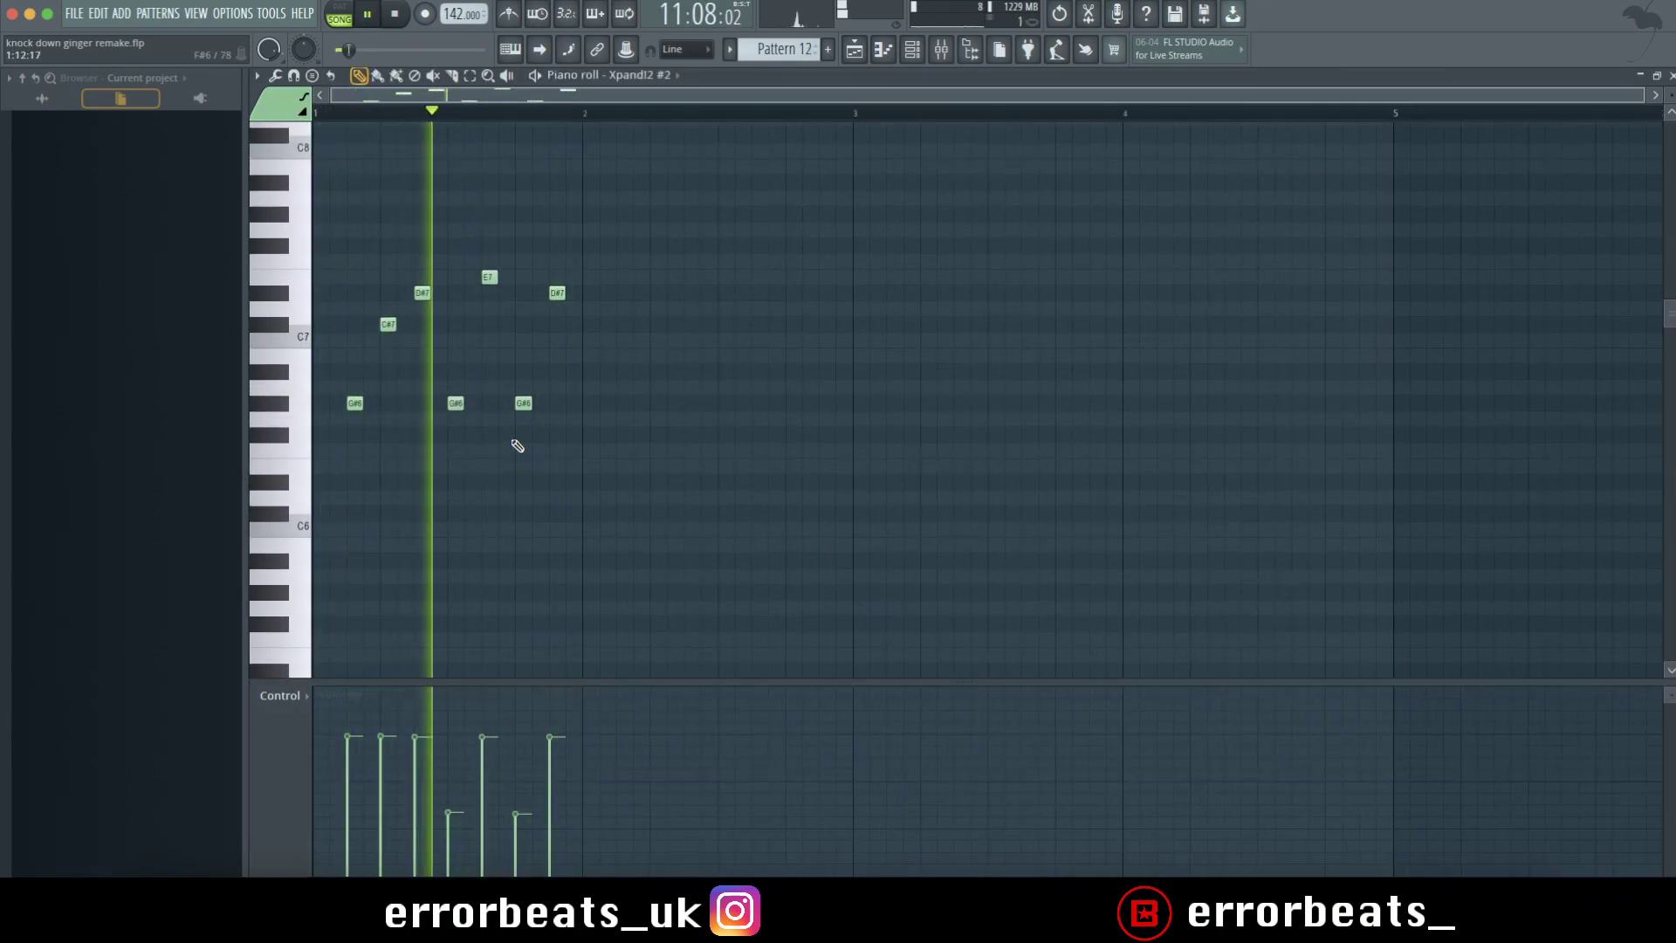
scroll(517, 443, up, 3)
Inspect the Xpand!2 #2 instrument and locate its Celeste Soft+ preset in the 017 Mallets category.
key(F6)
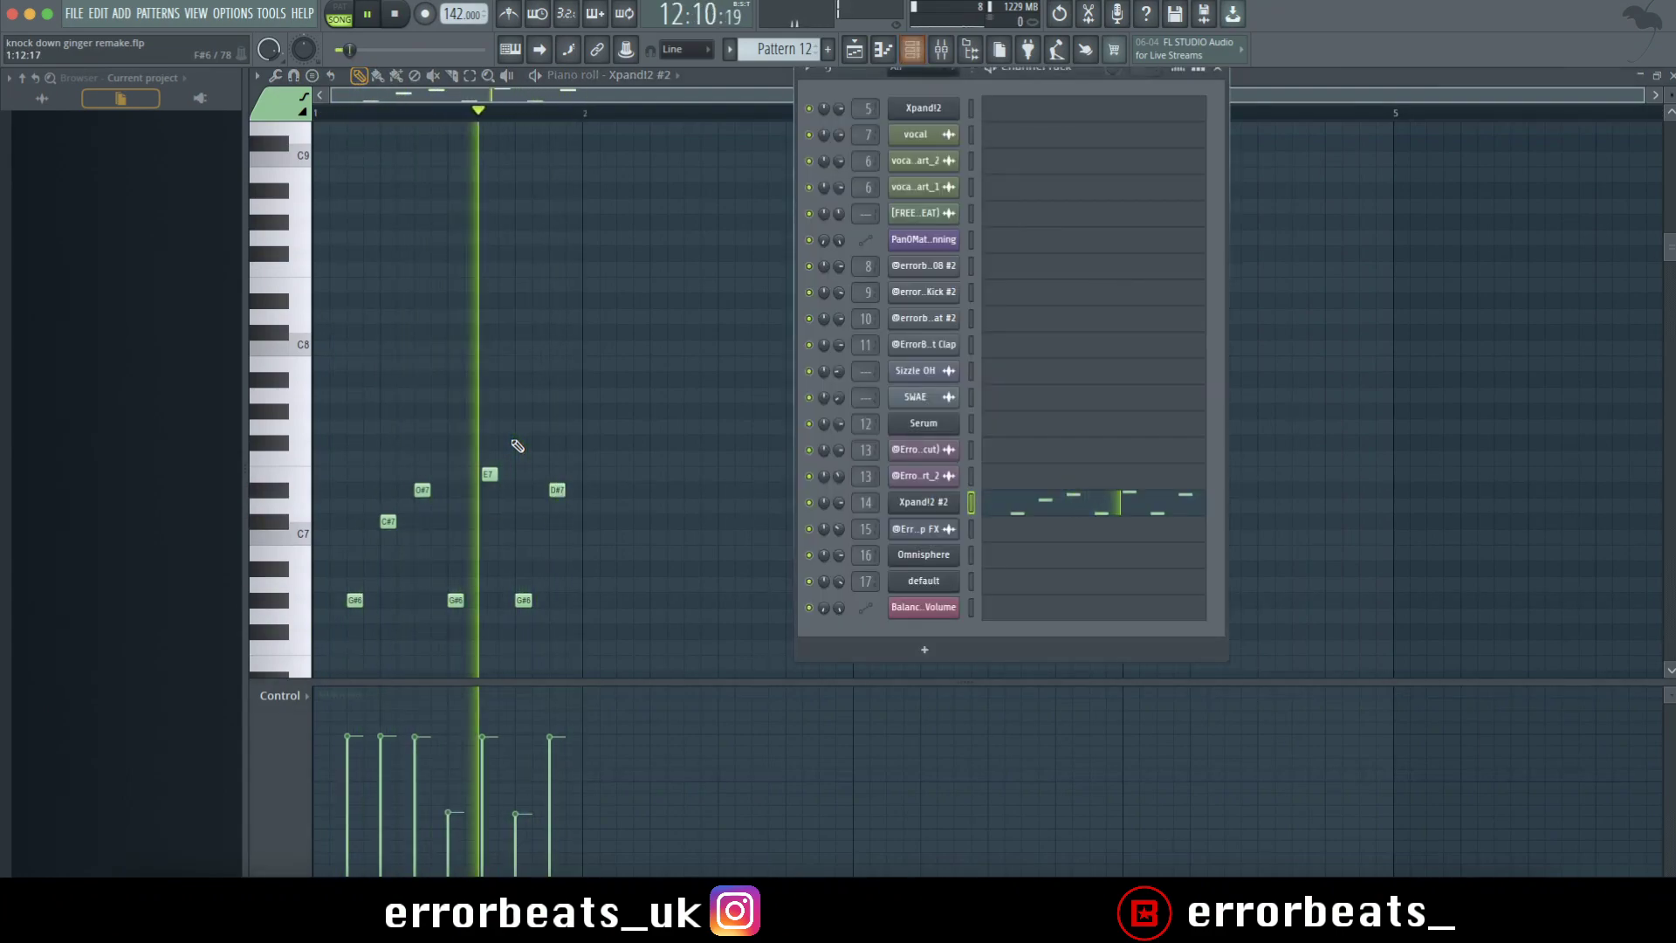
click(944, 506)
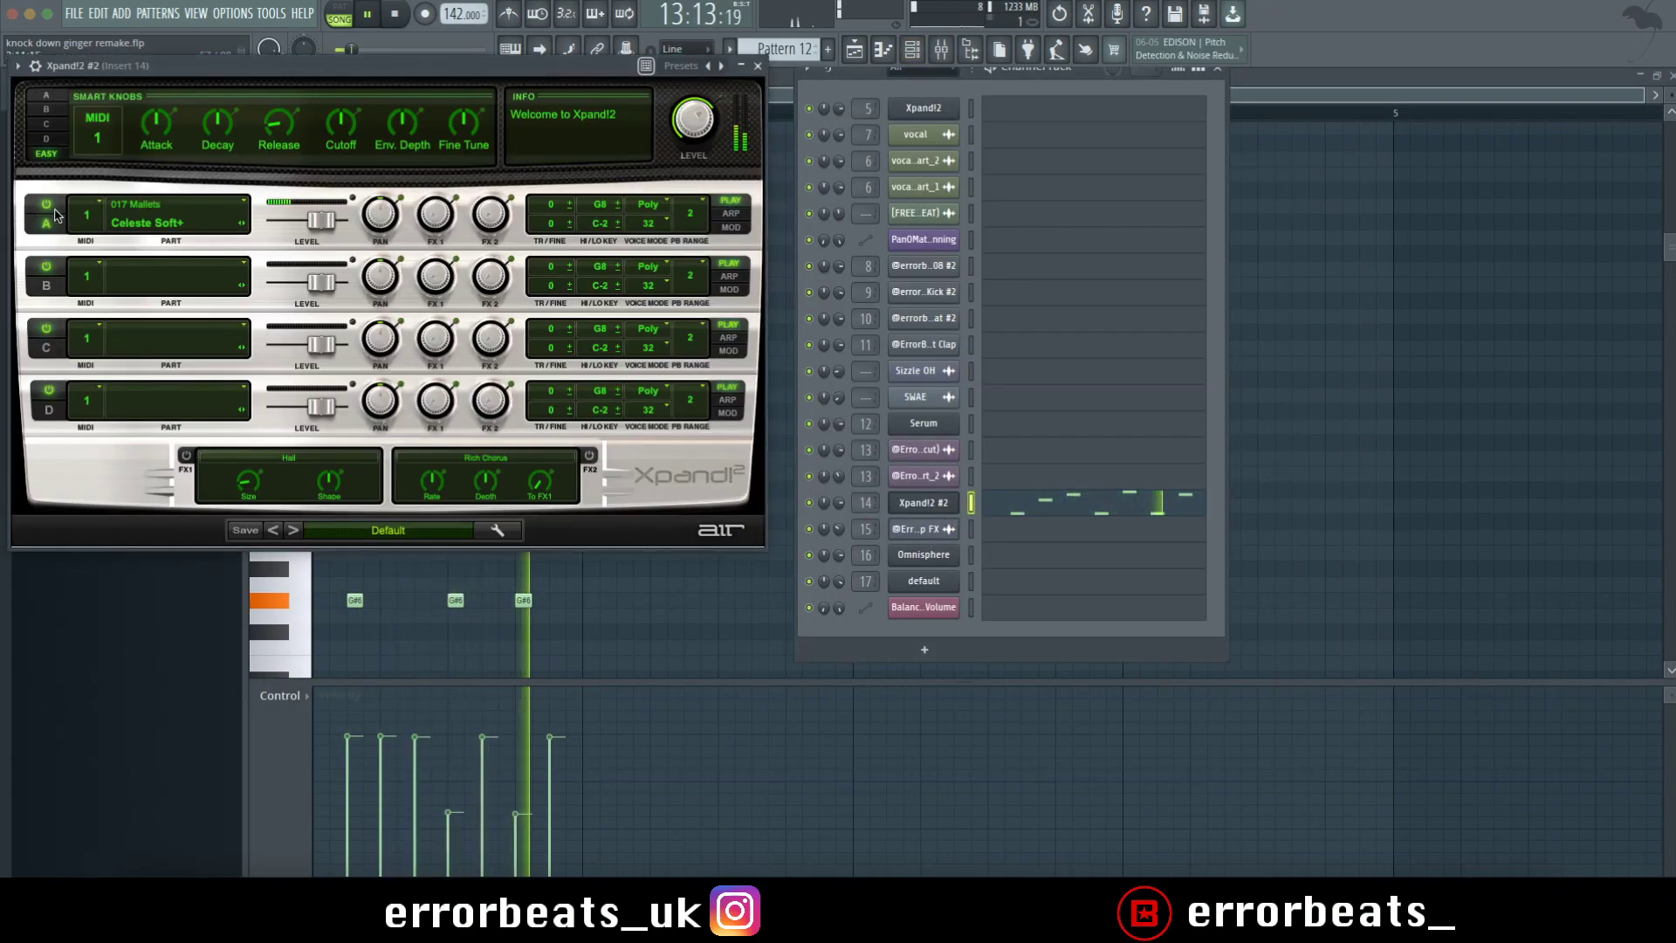
click(173, 229)
mouse_move(174, 418)
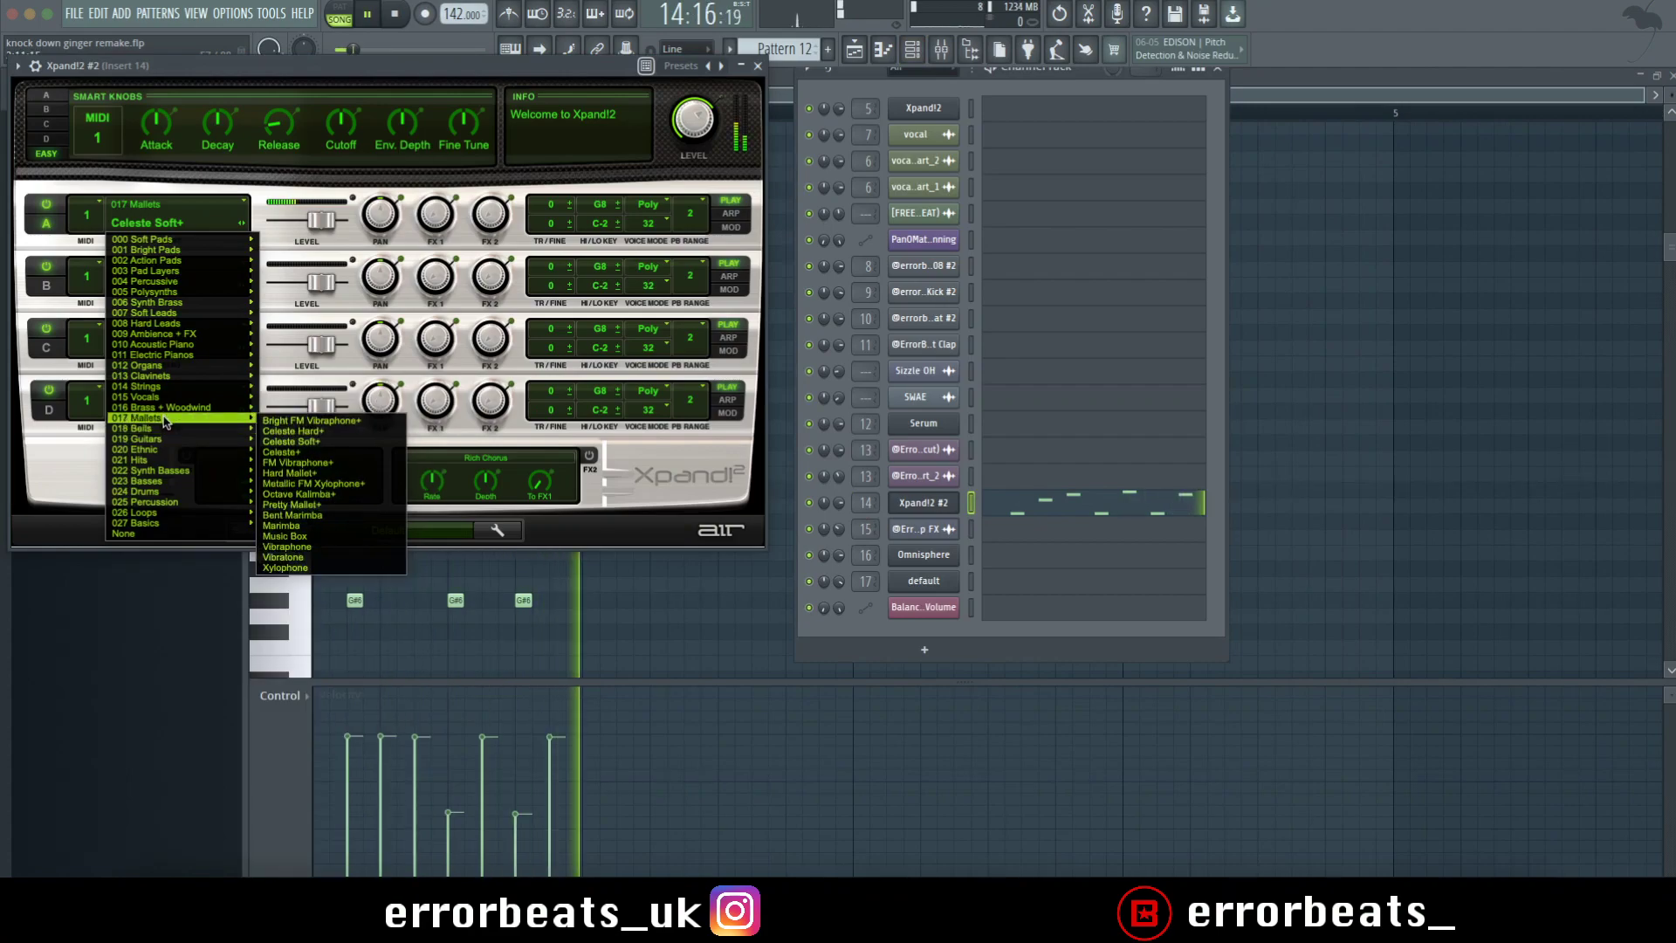
click(615, 152)
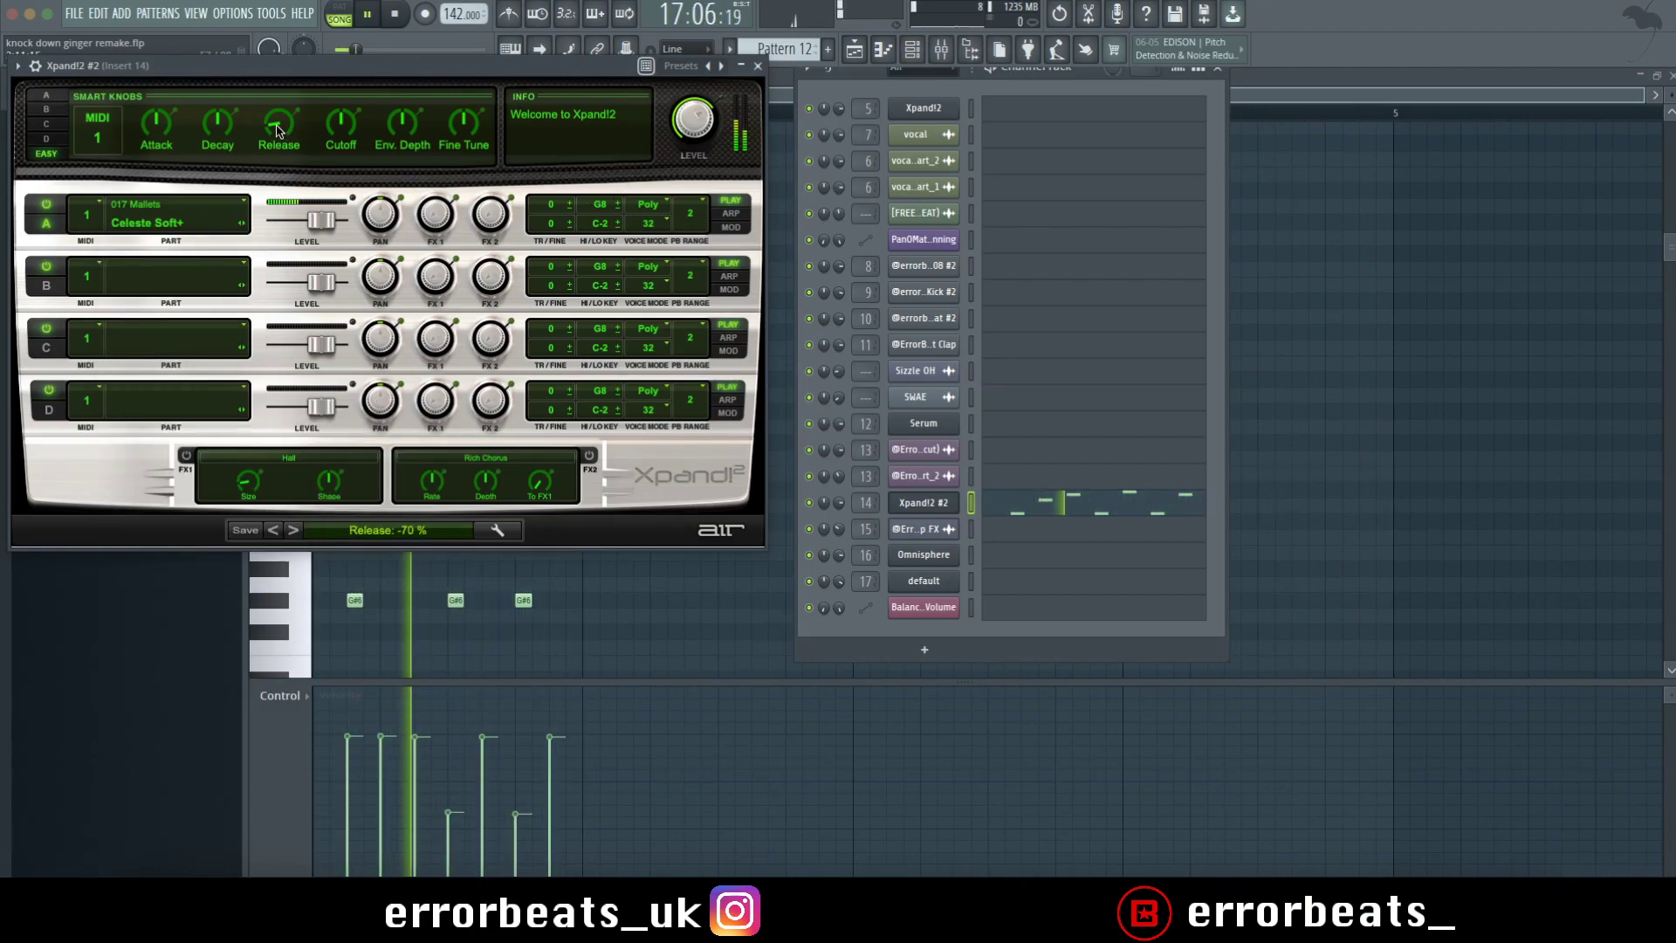
Inspect the Fruity parametric EQ 2 curve and the channel controls on mixer Insert 14 while Pattern 12 plays.
click(757, 66)
key(F9)
click(1238, 371)
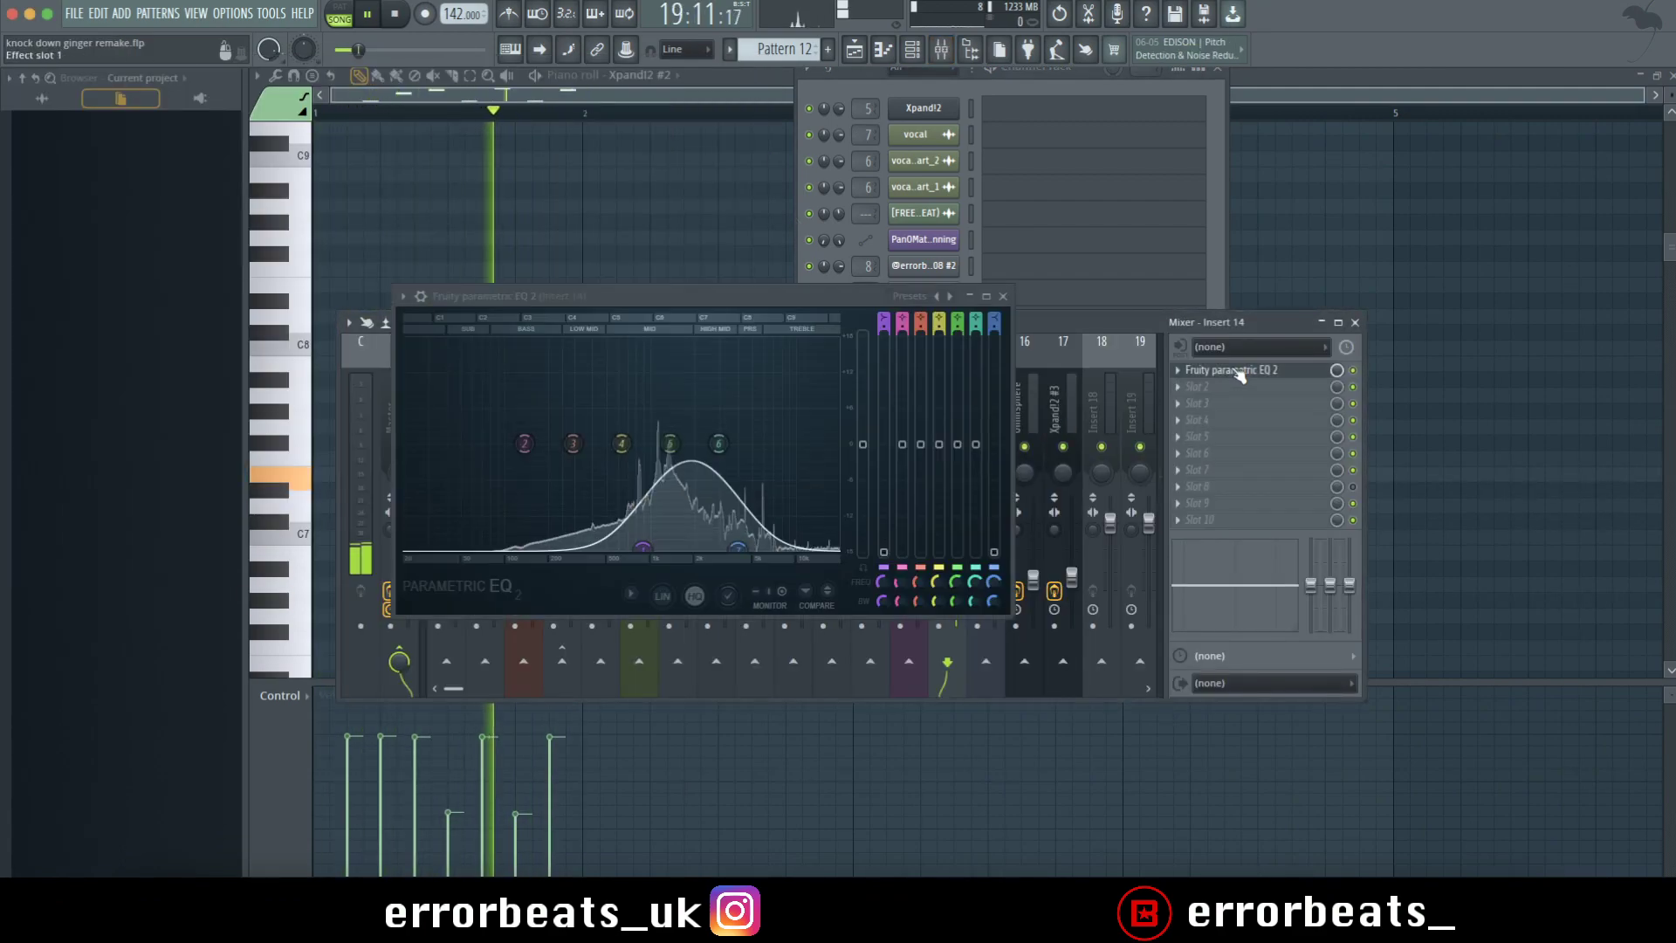
click(1004, 296)
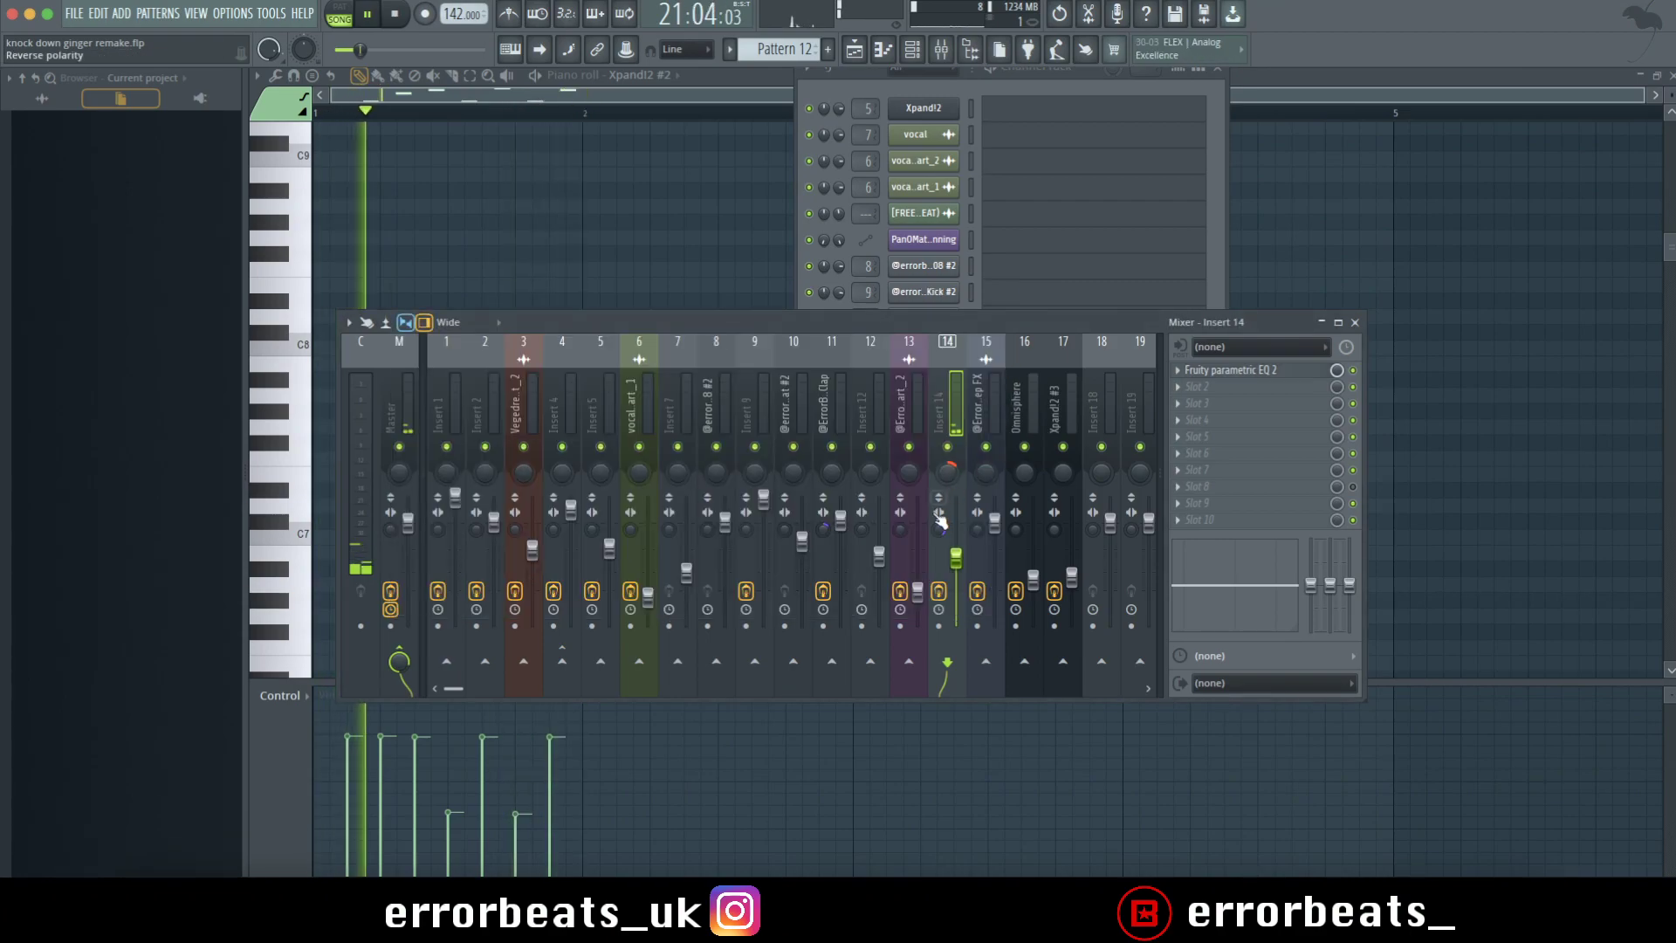
click(940, 594)
click(940, 593)
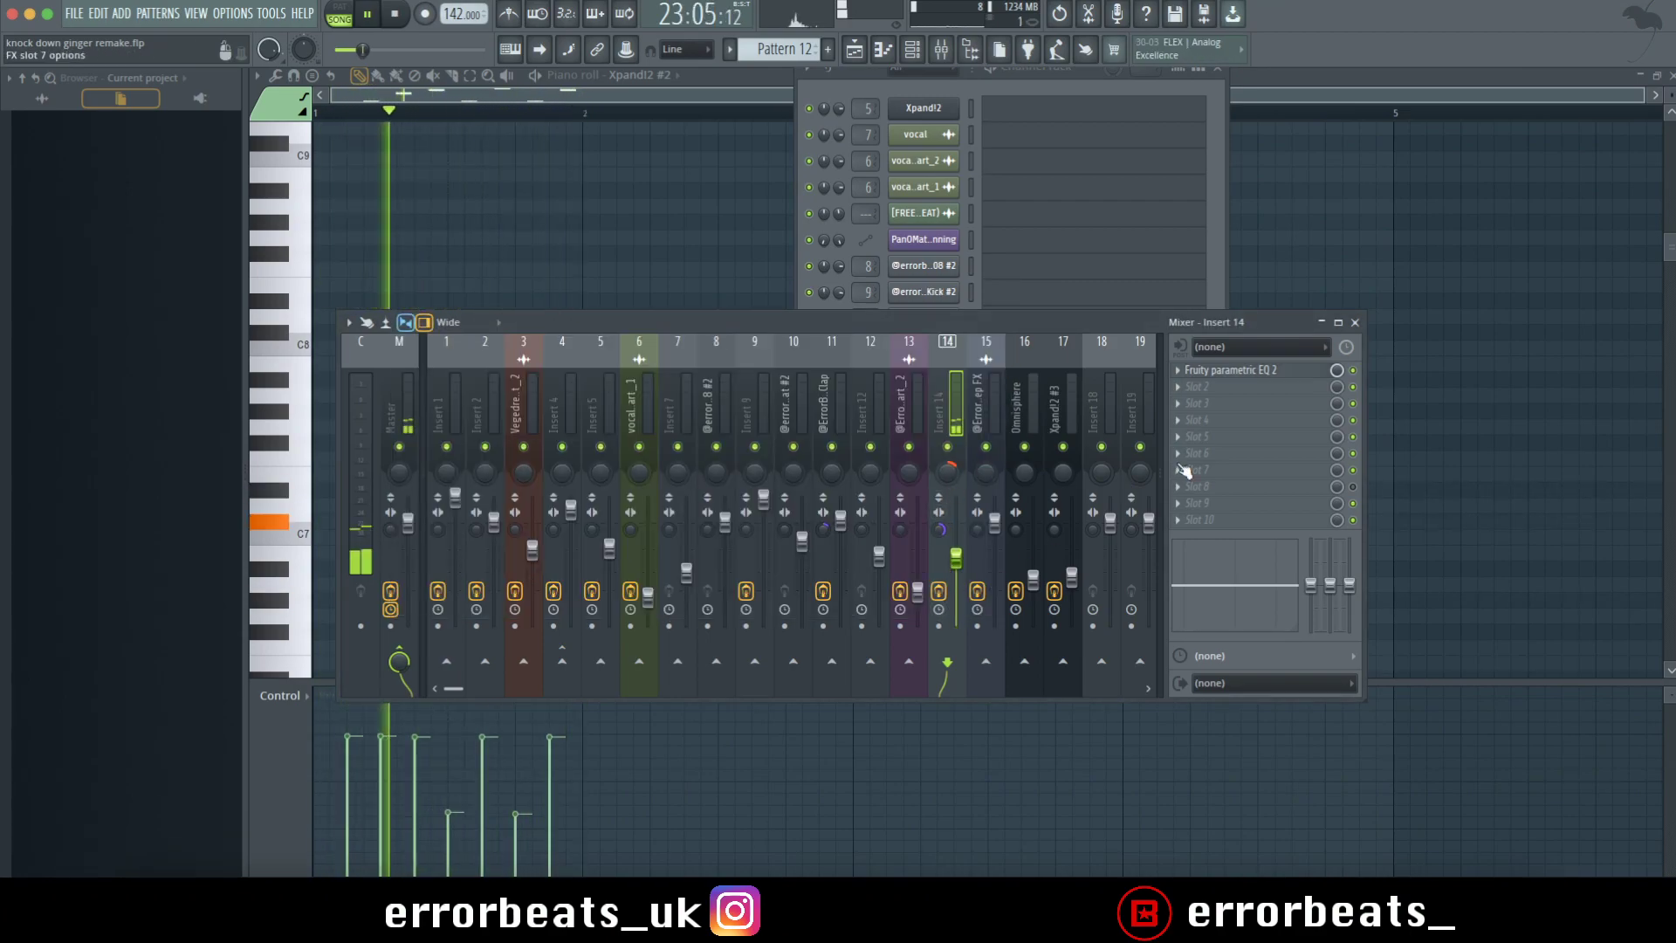
click(1356, 323)
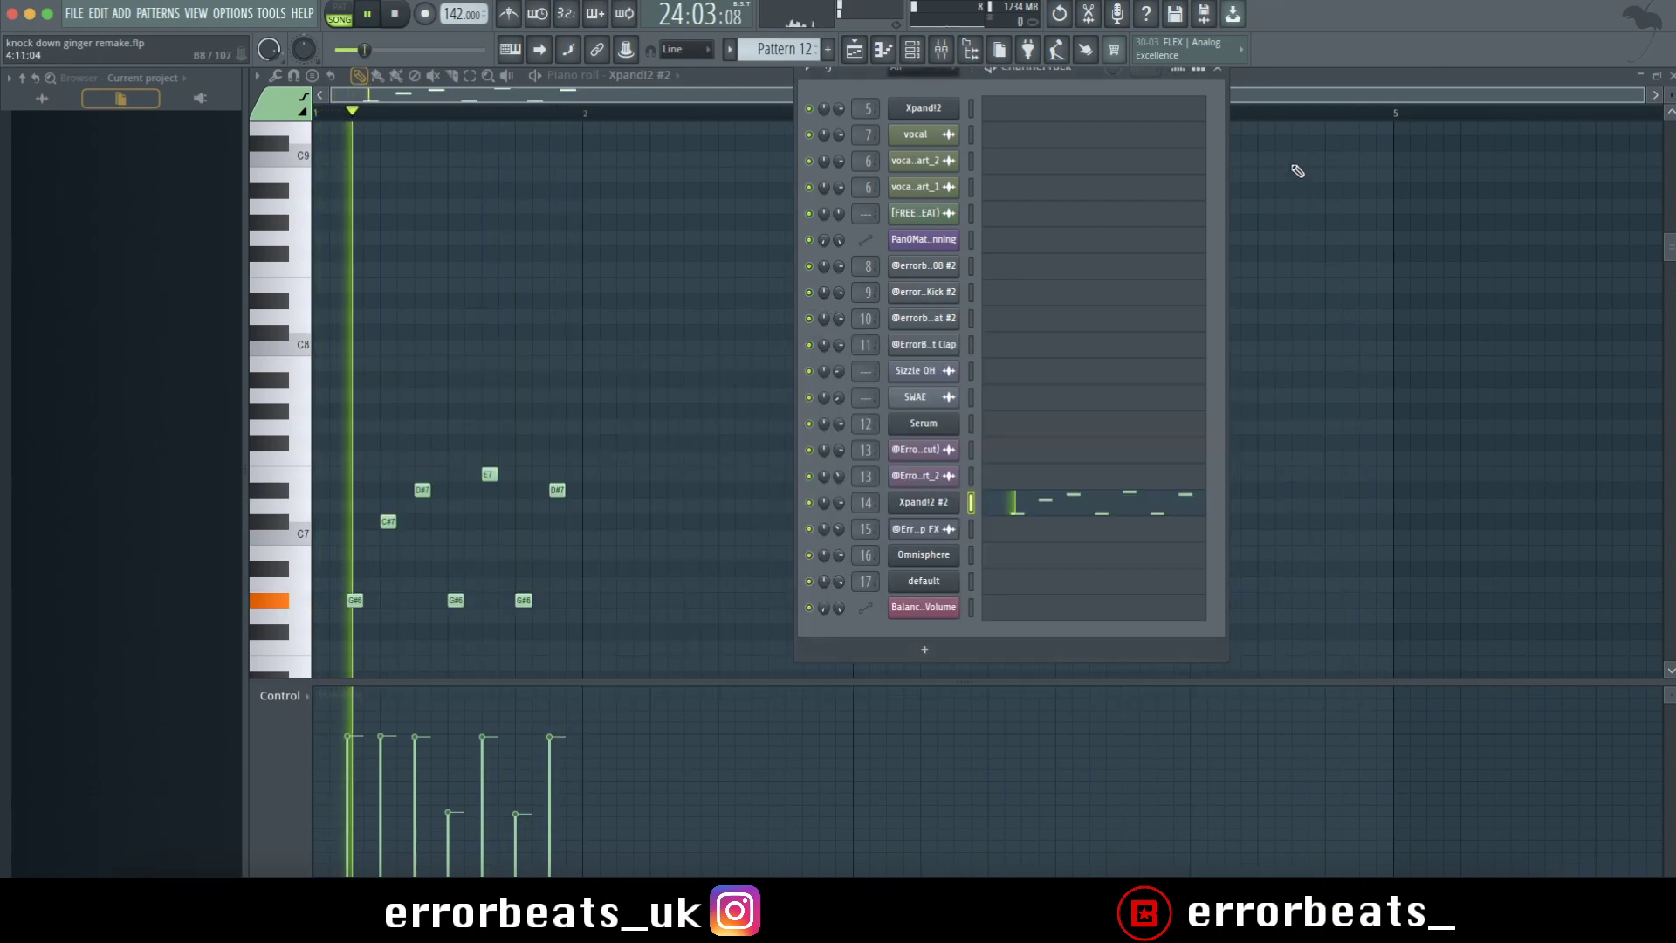
Return to the playlist, release Track 10's solo, and play Track 5 soloed from bar 9.
click(1217, 68)
click(1669, 76)
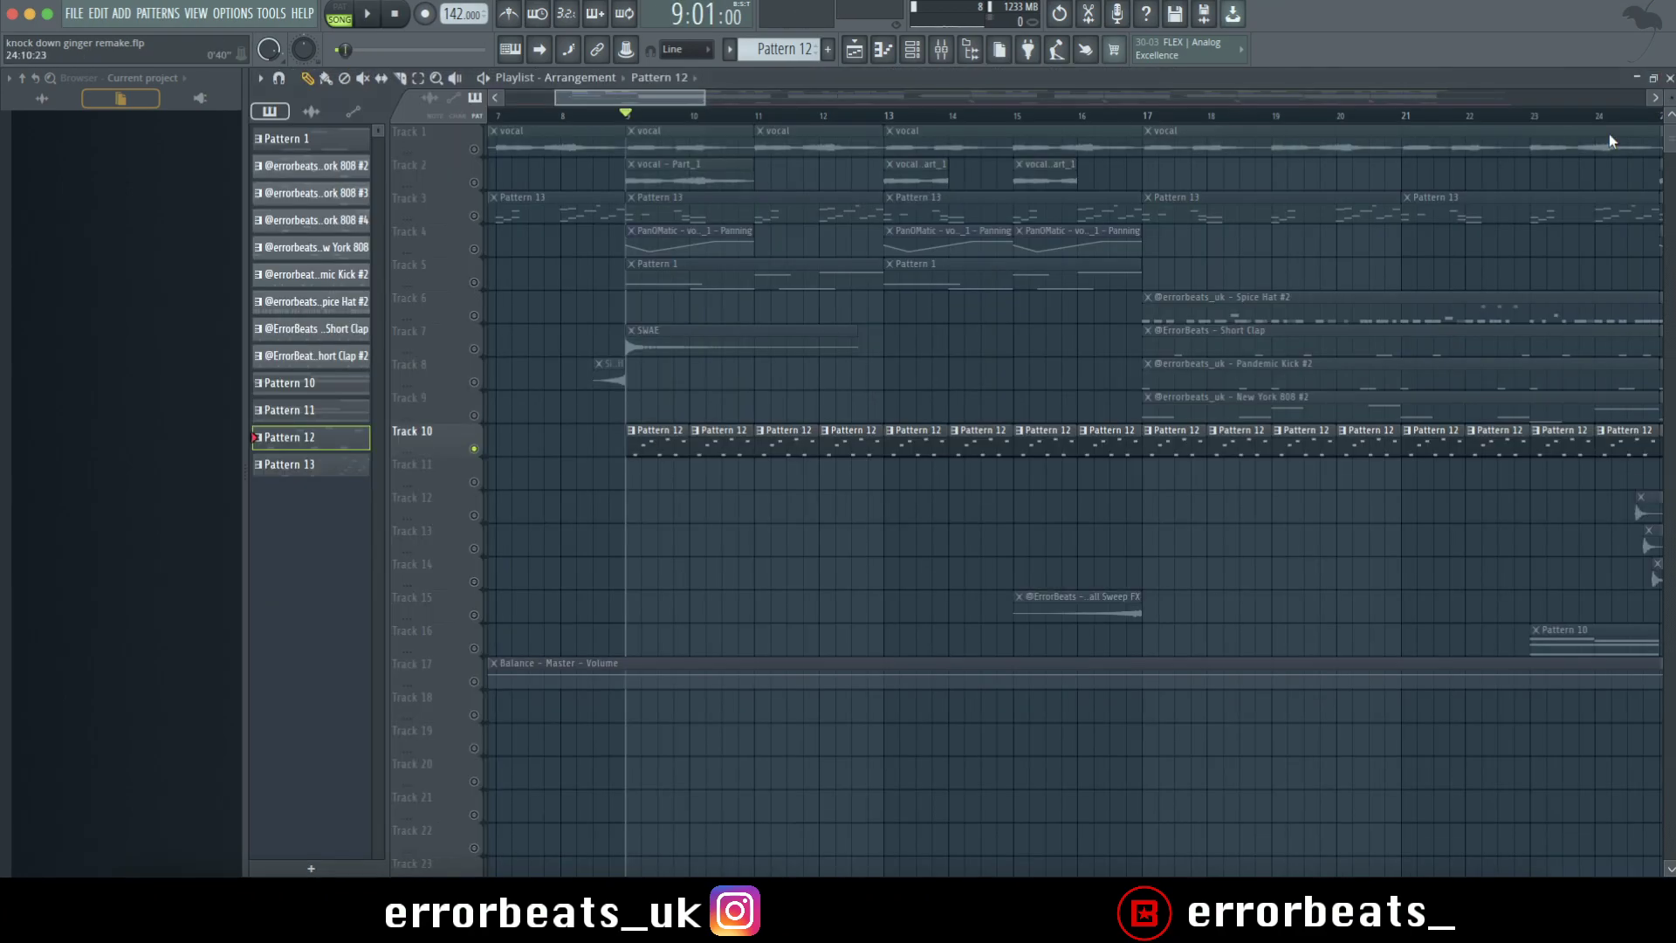
right_click(477, 450)
scroll(649, 336, up, 3)
right_click(476, 283)
key(space)
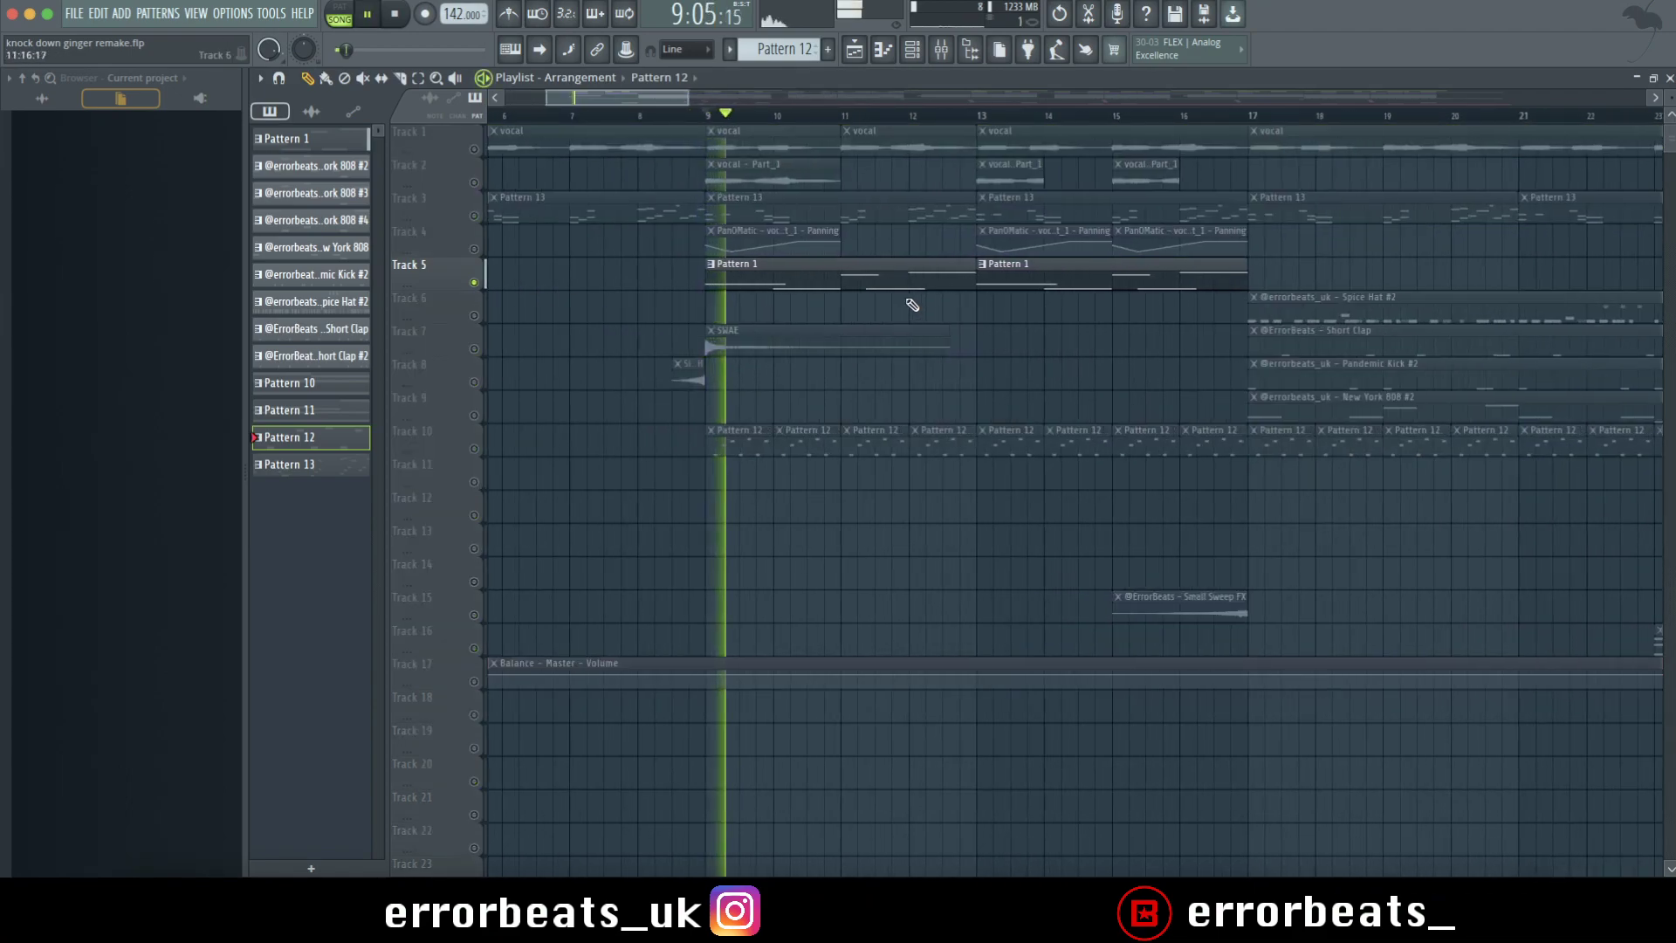
Open Pattern 1 in the piano roll, examine its bass notes and switch playback to pattern mode.
double_click(899, 278)
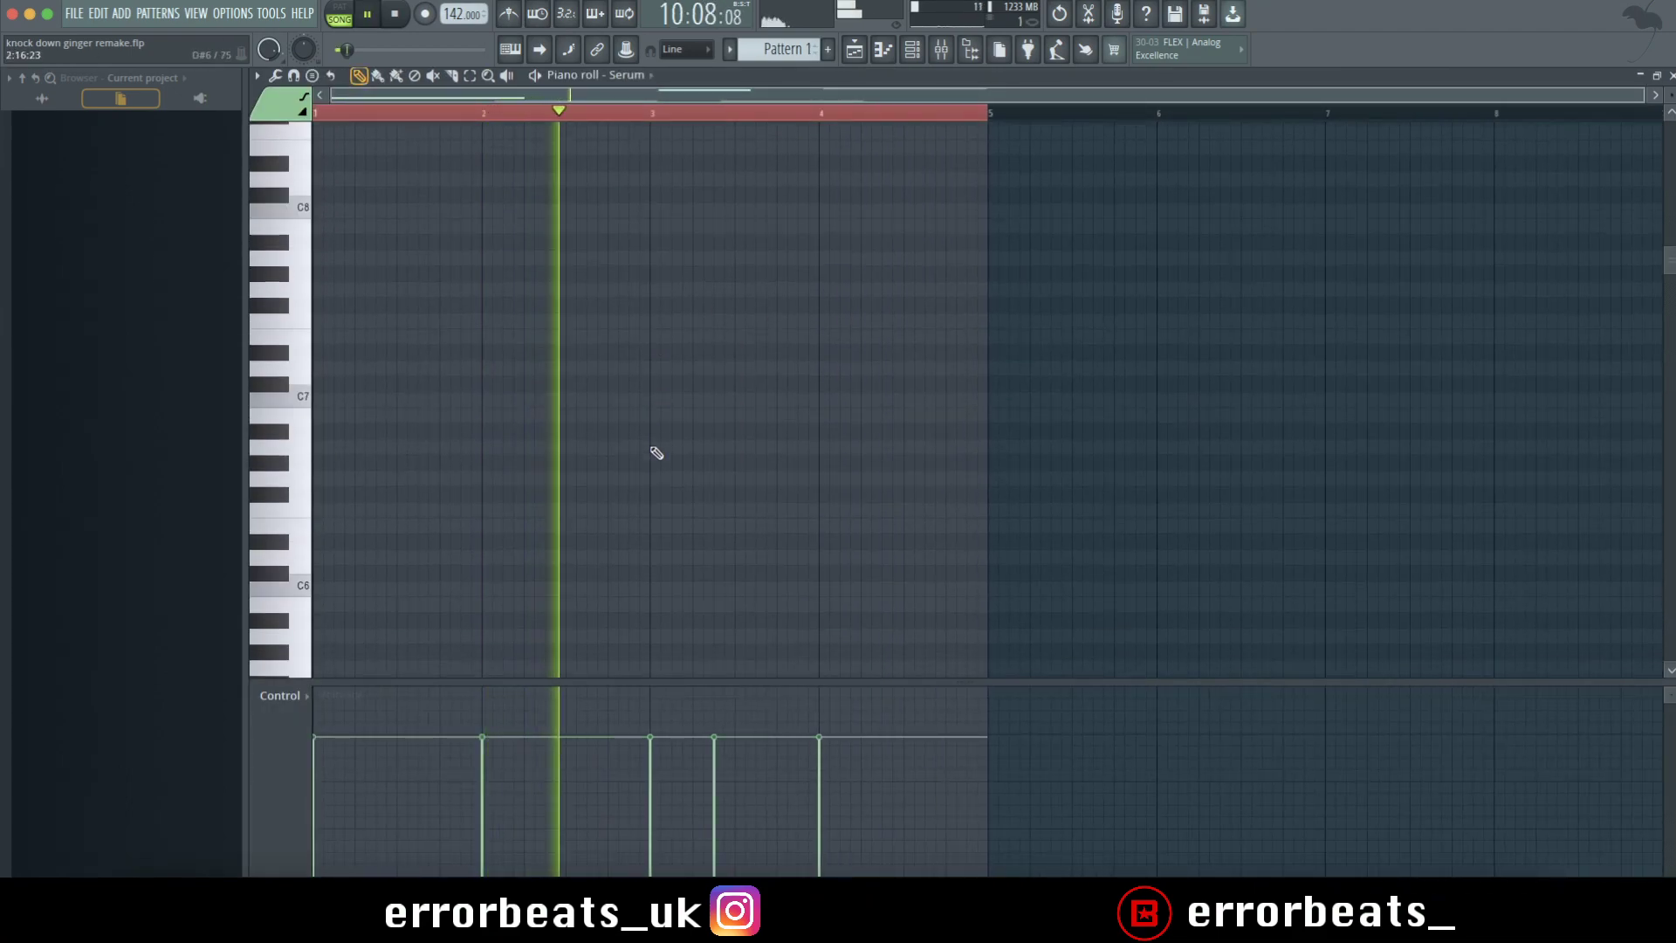
scroll(656, 453, up, 3)
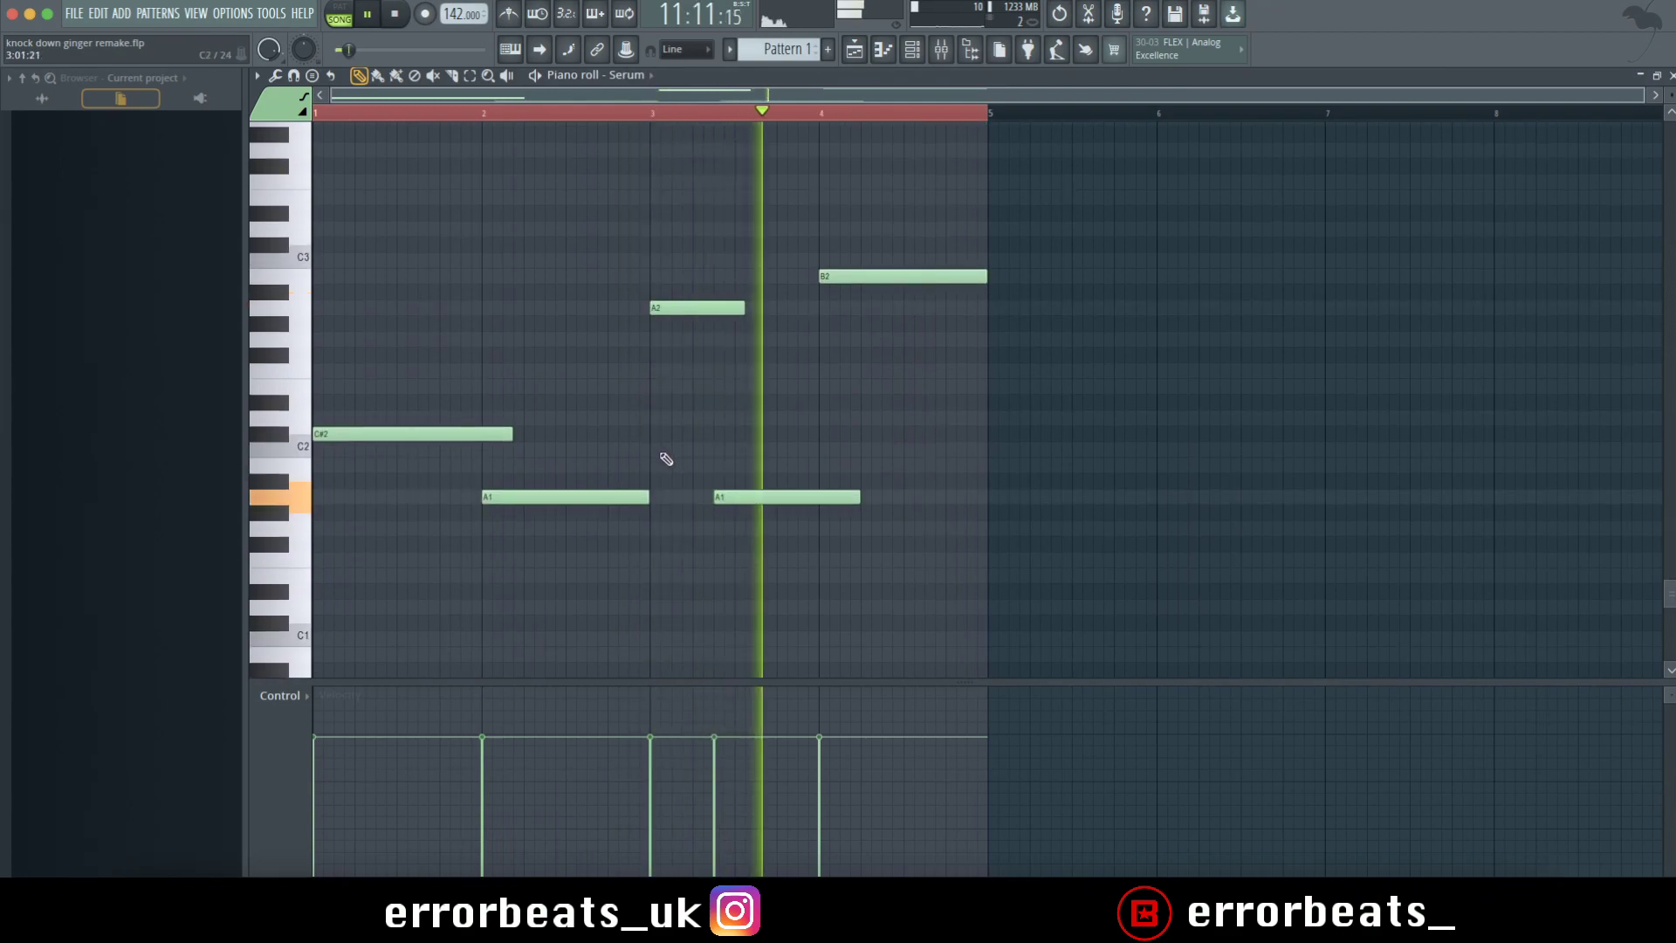
key(F6)
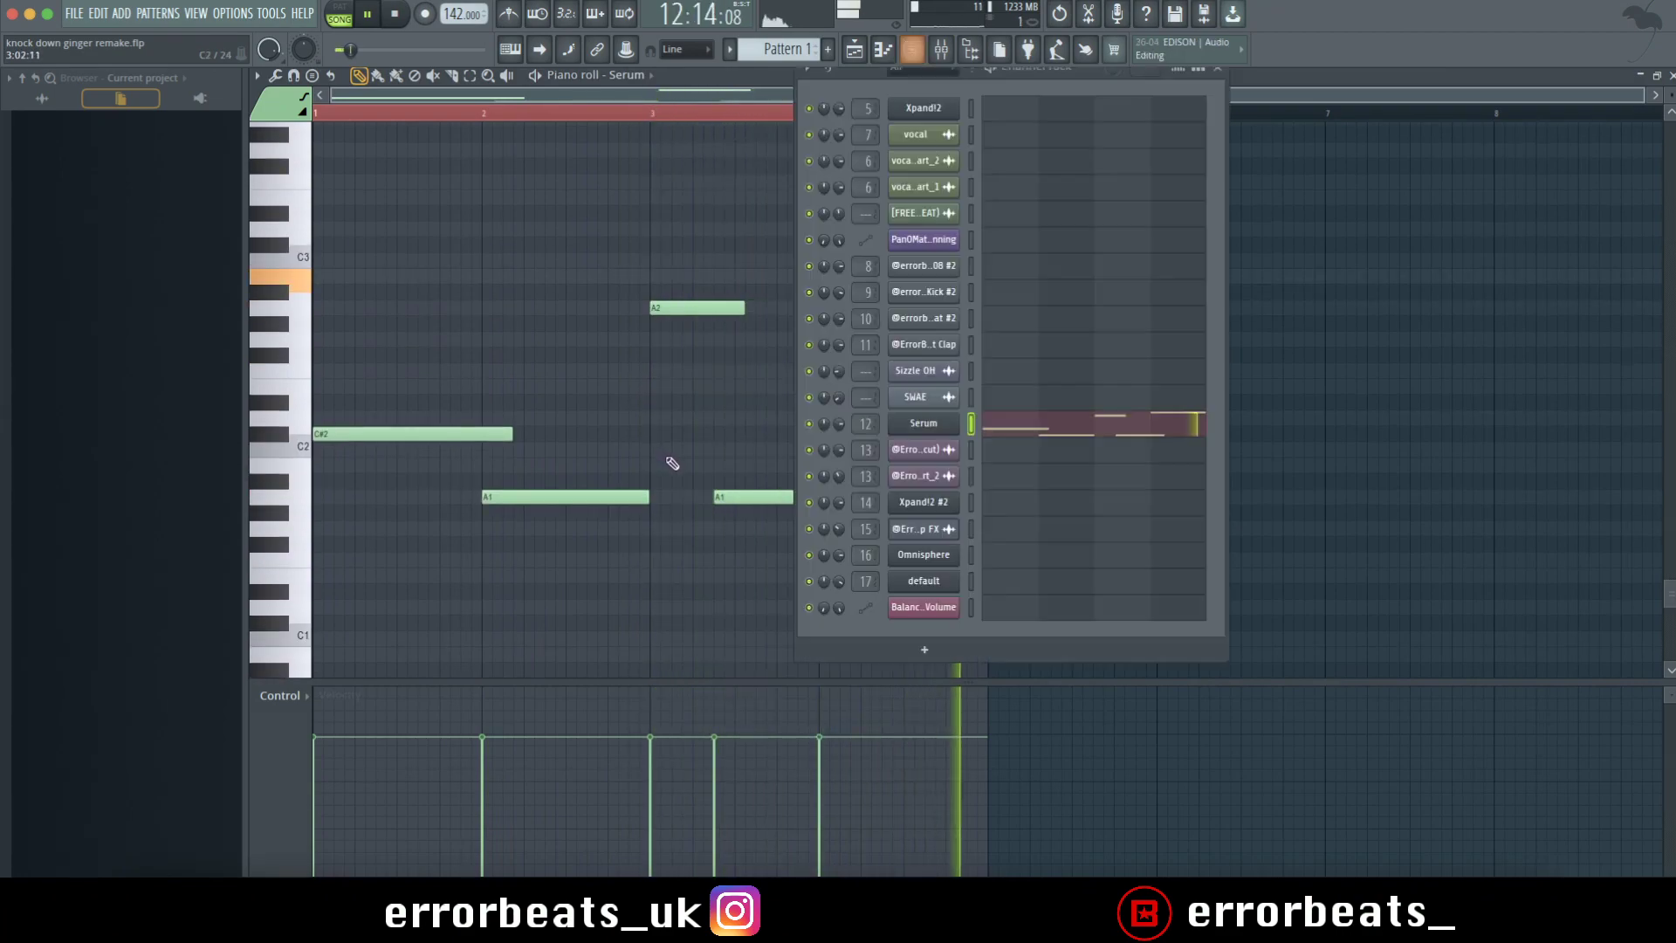
click(340, 7)
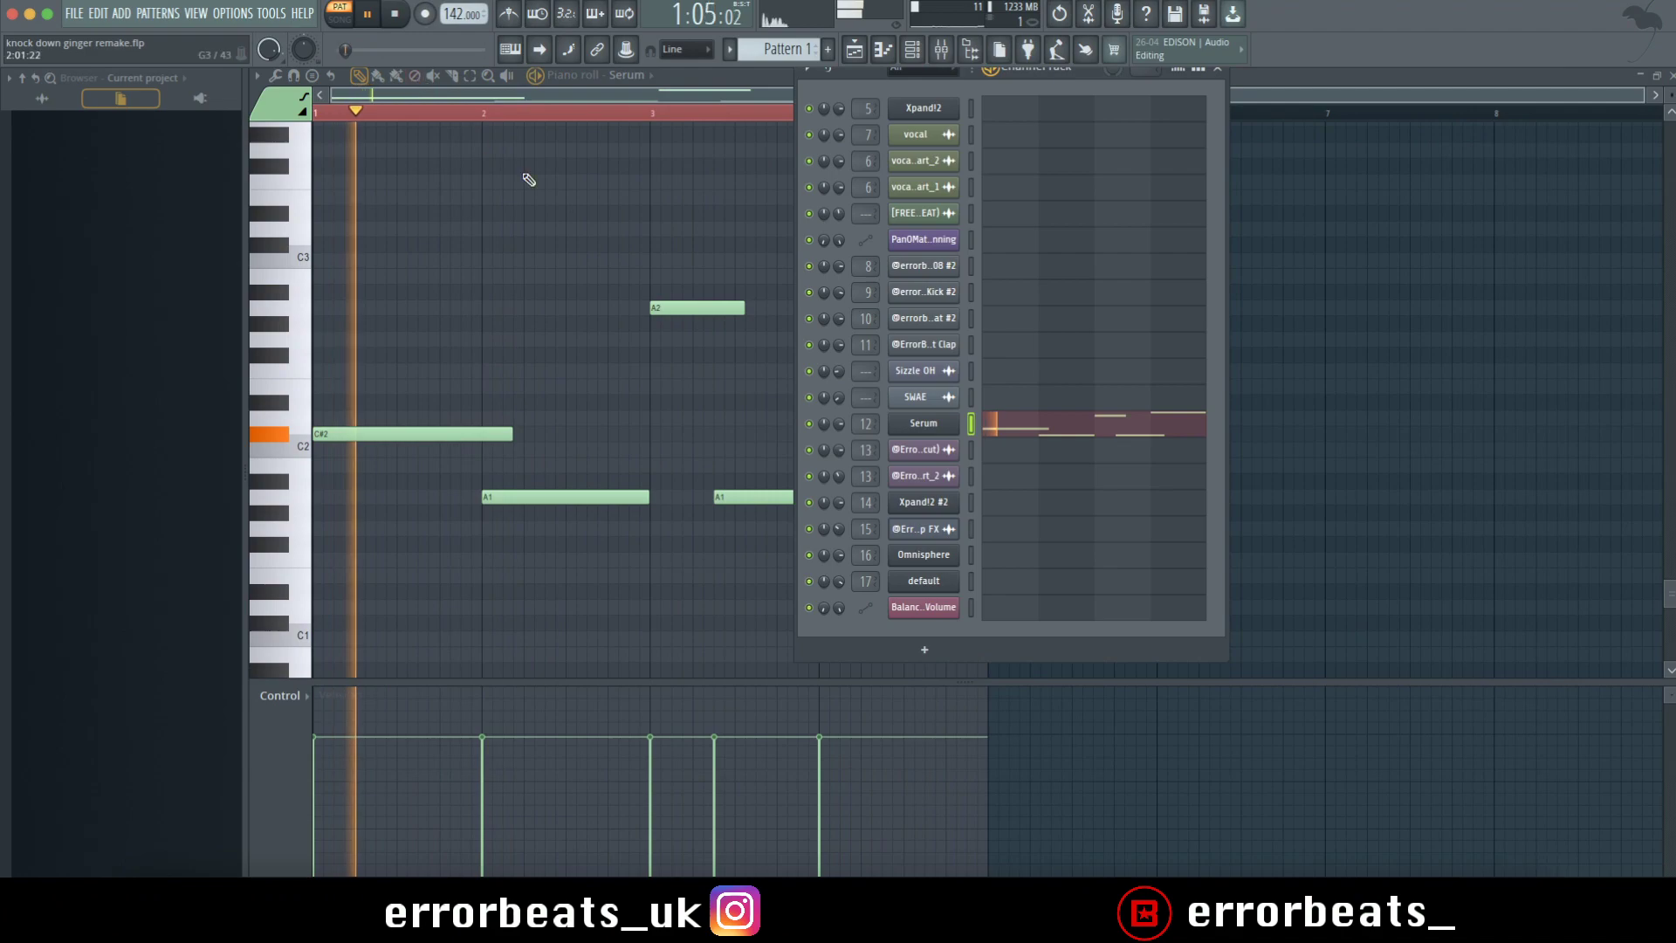
Inspect the saw bass preset in Serum, including its oscillator, filter, mono voicing and portamento time settings.
click(951, 424)
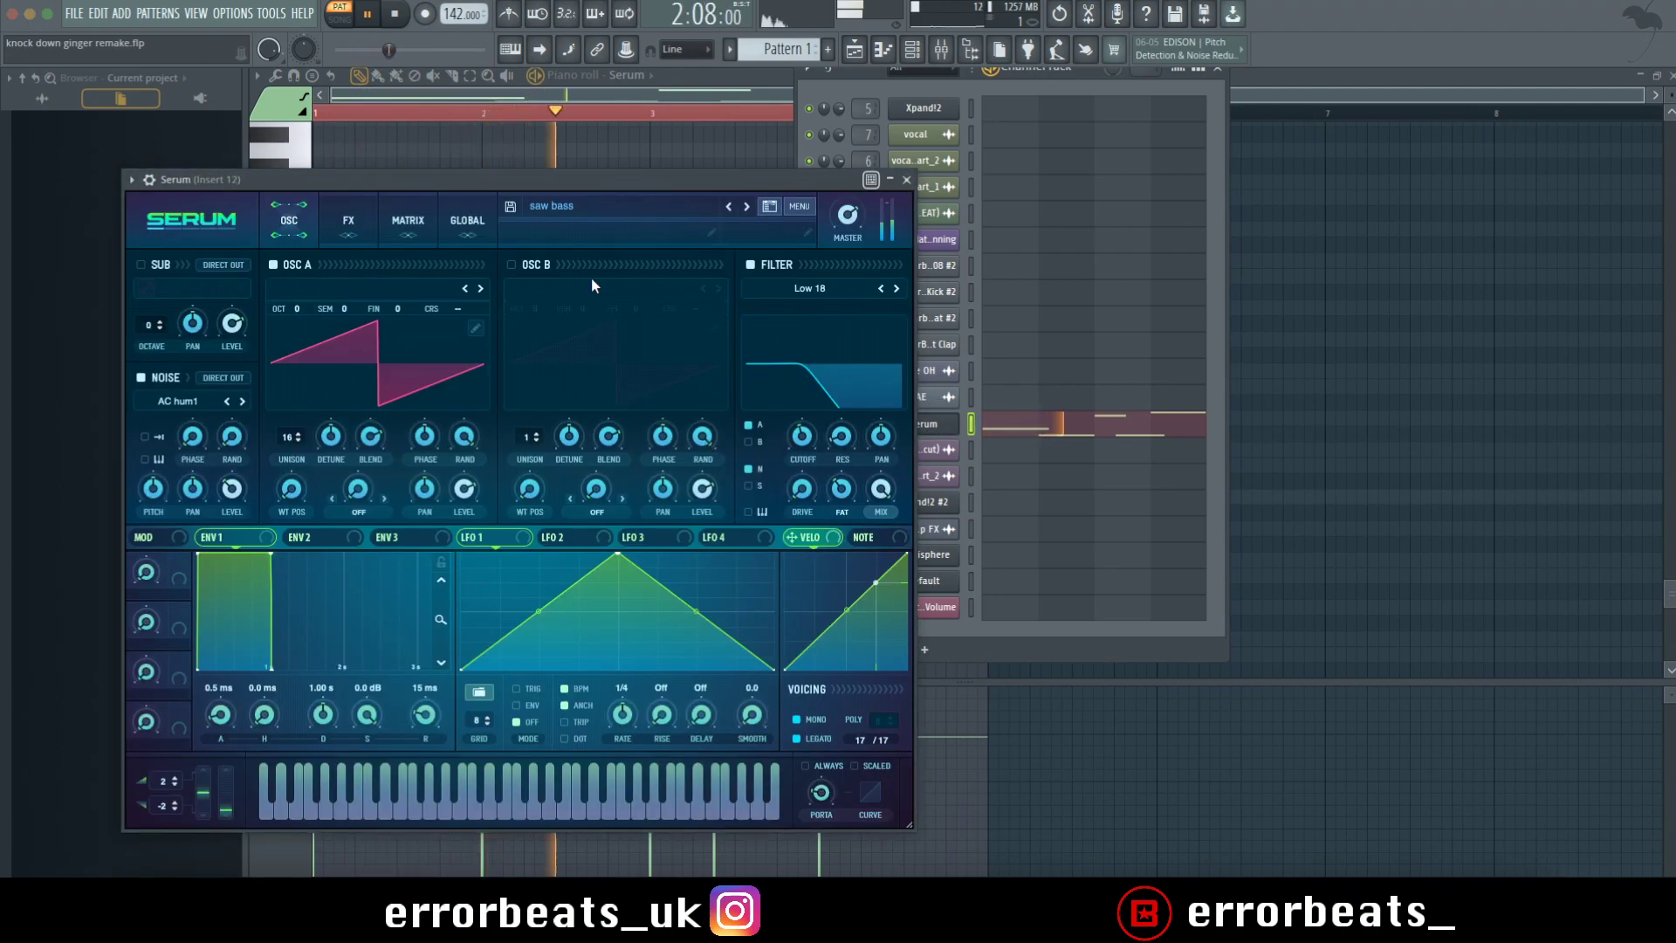
drag(620, 180, 768, 107)
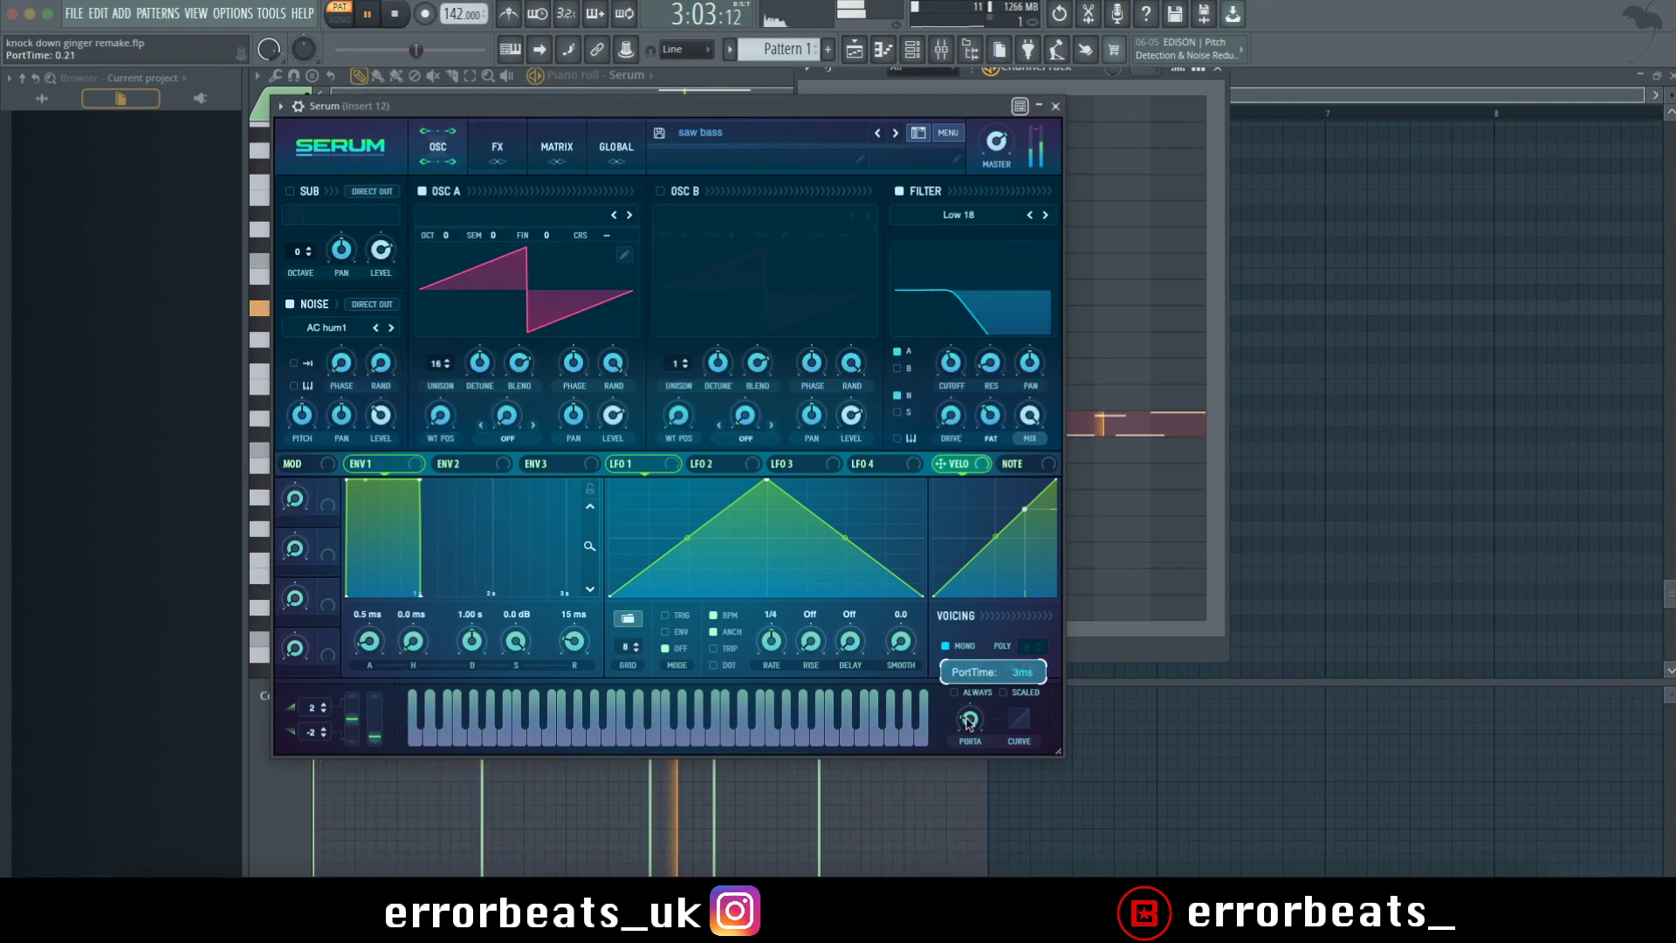
click(1057, 106)
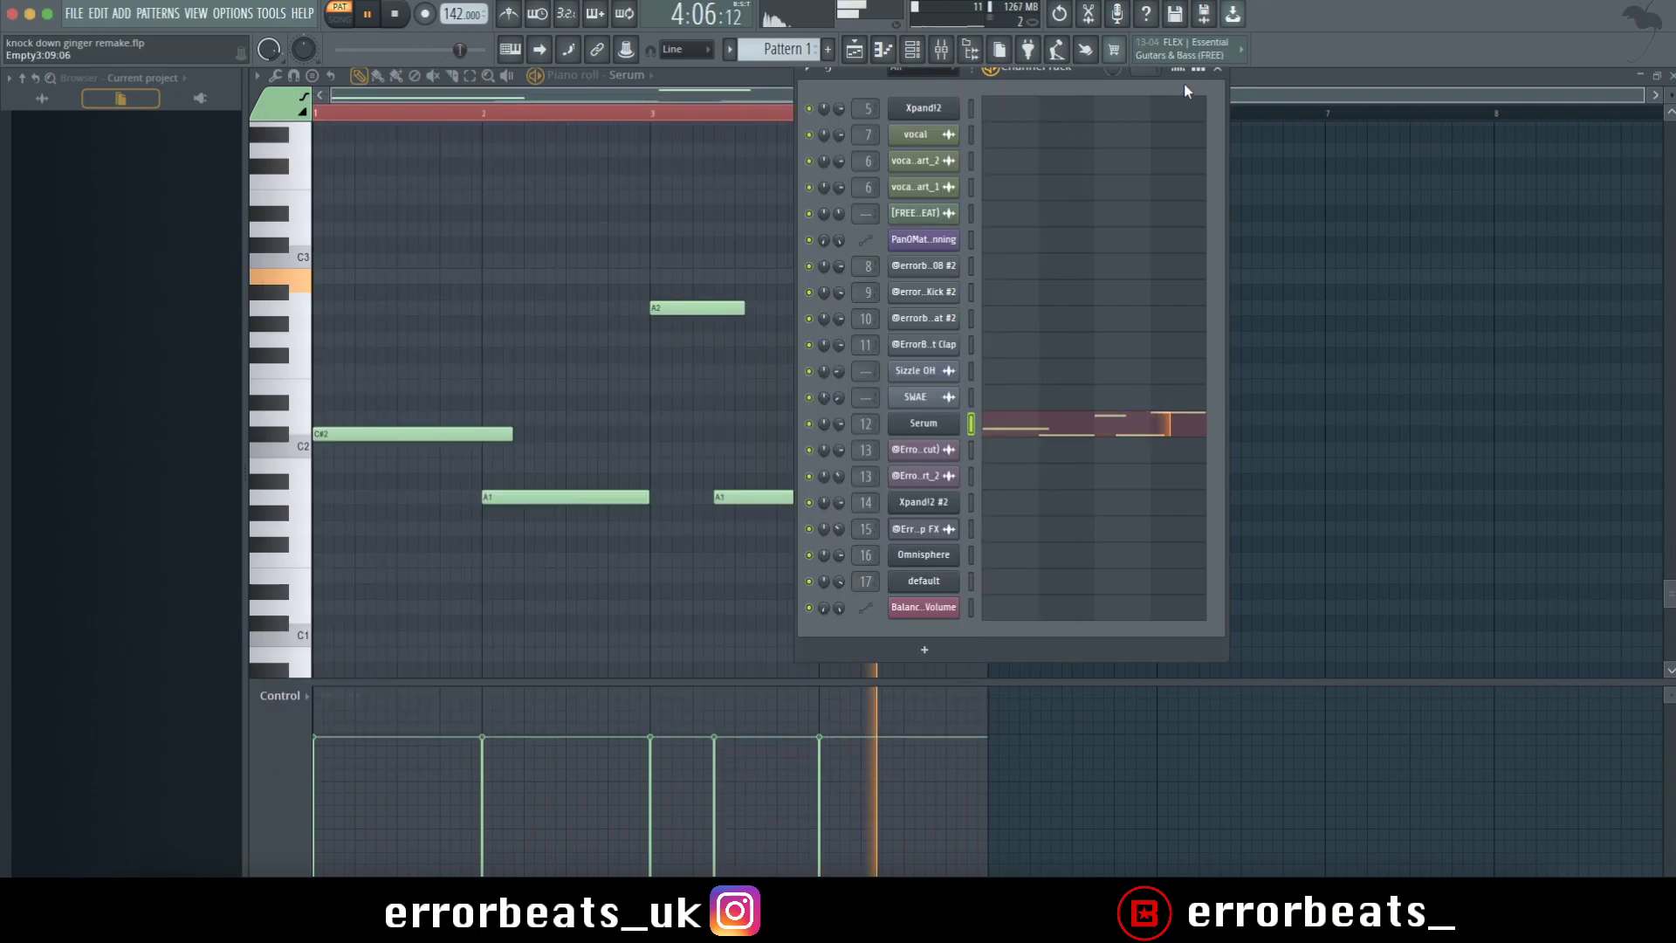
Check mixer Insert 12 for effects on the Serum bass and return to the playlist.
click(1216, 70)
key(F9)
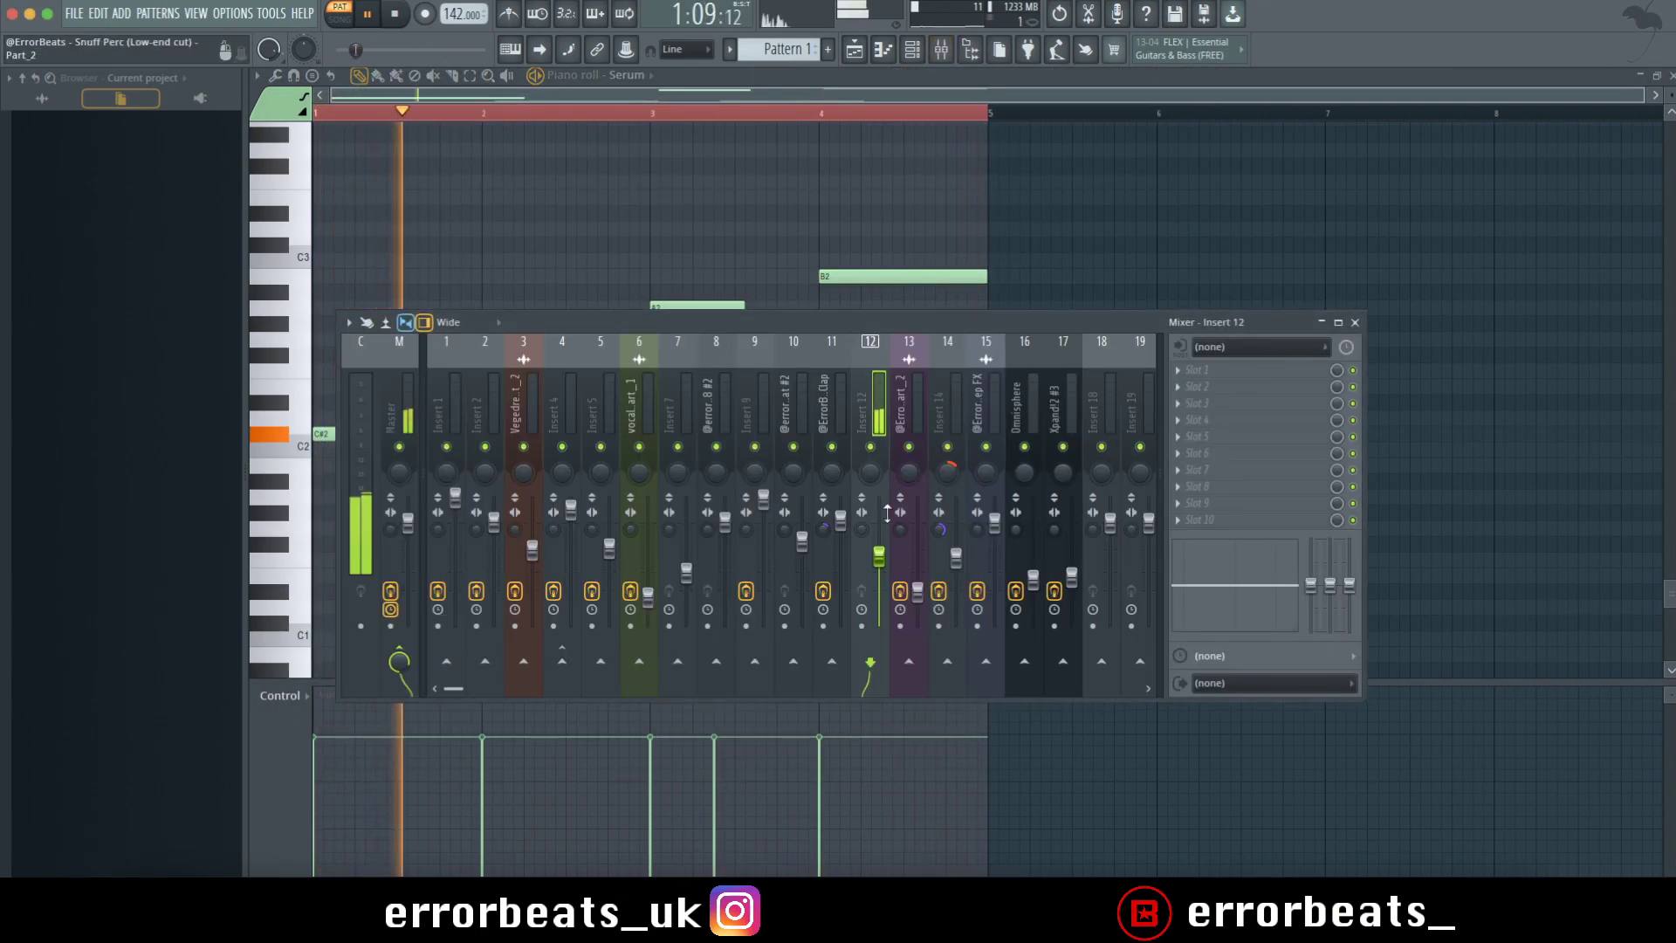
click(1356, 323)
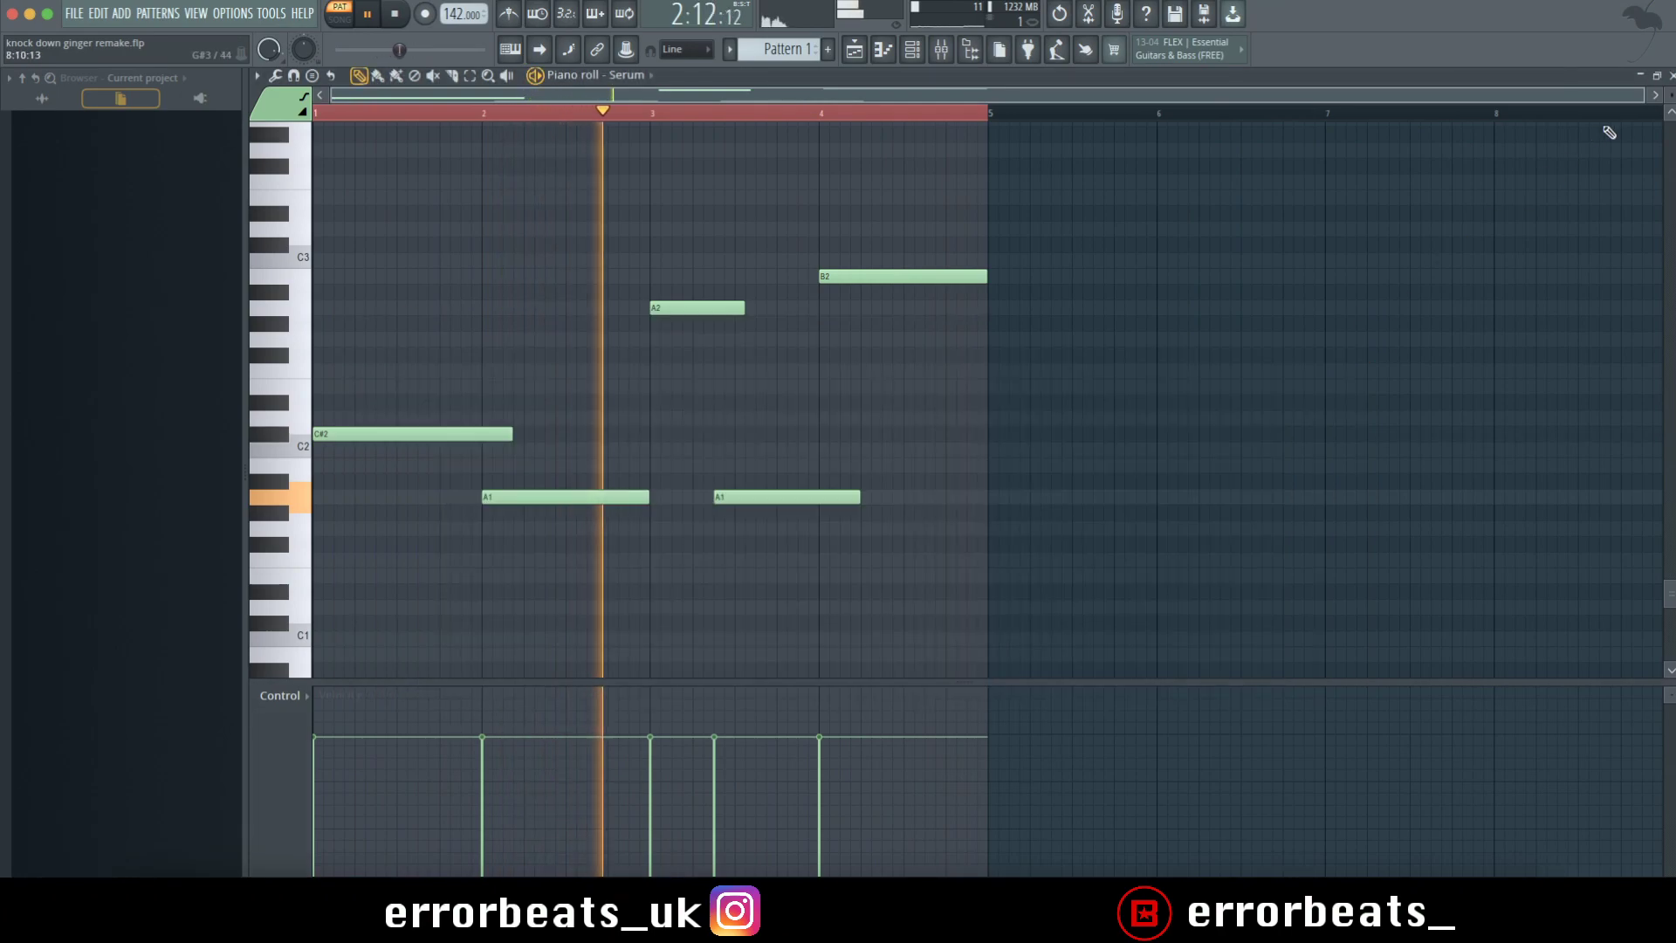
key(F5)
scroll(539, 306, up, 10)
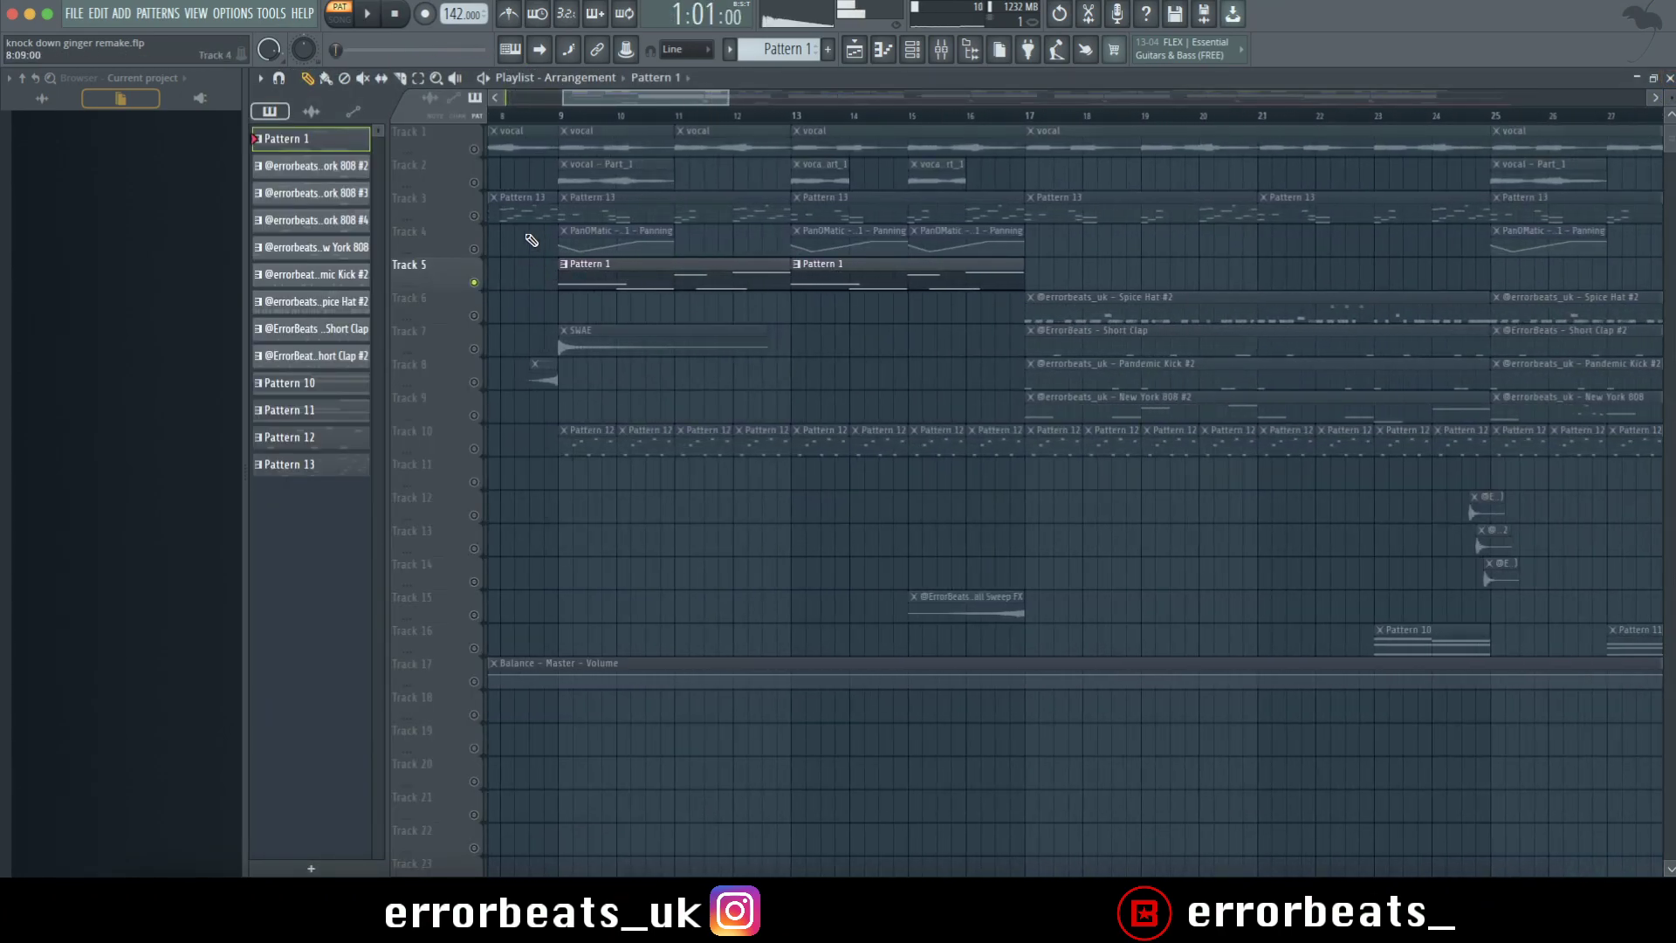
Move the solo from Track 5 to Track 8, switch playback to song mode and open the Sizzle OH clip before bar 9.
right_click(485, 288)
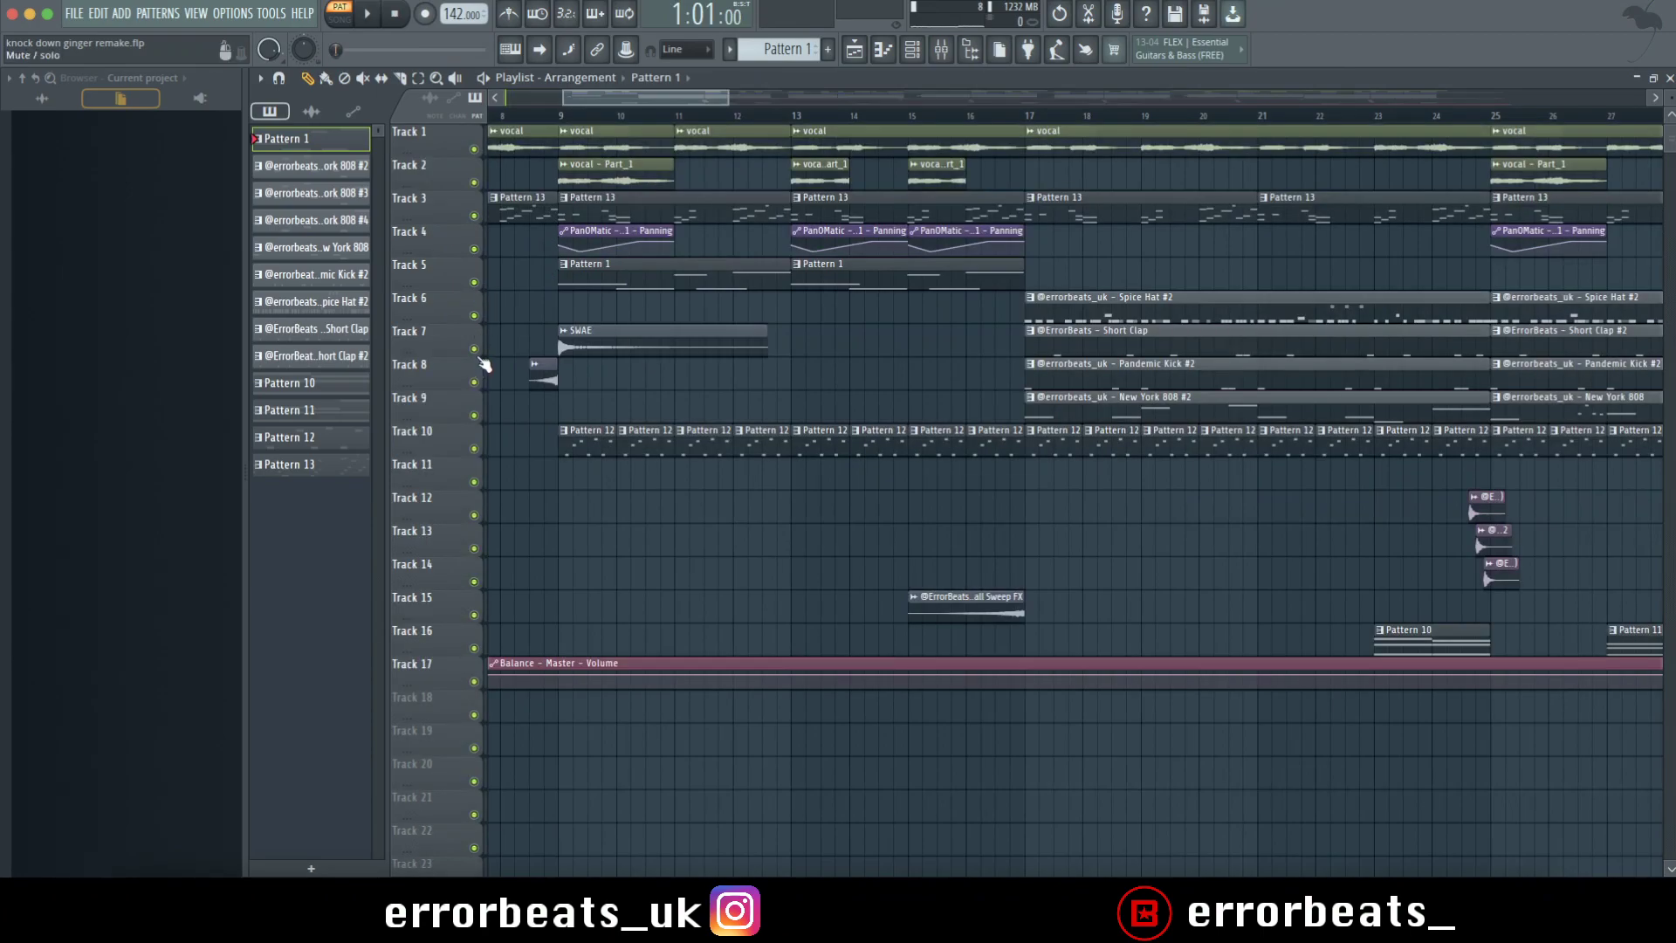
right_click(482, 354)
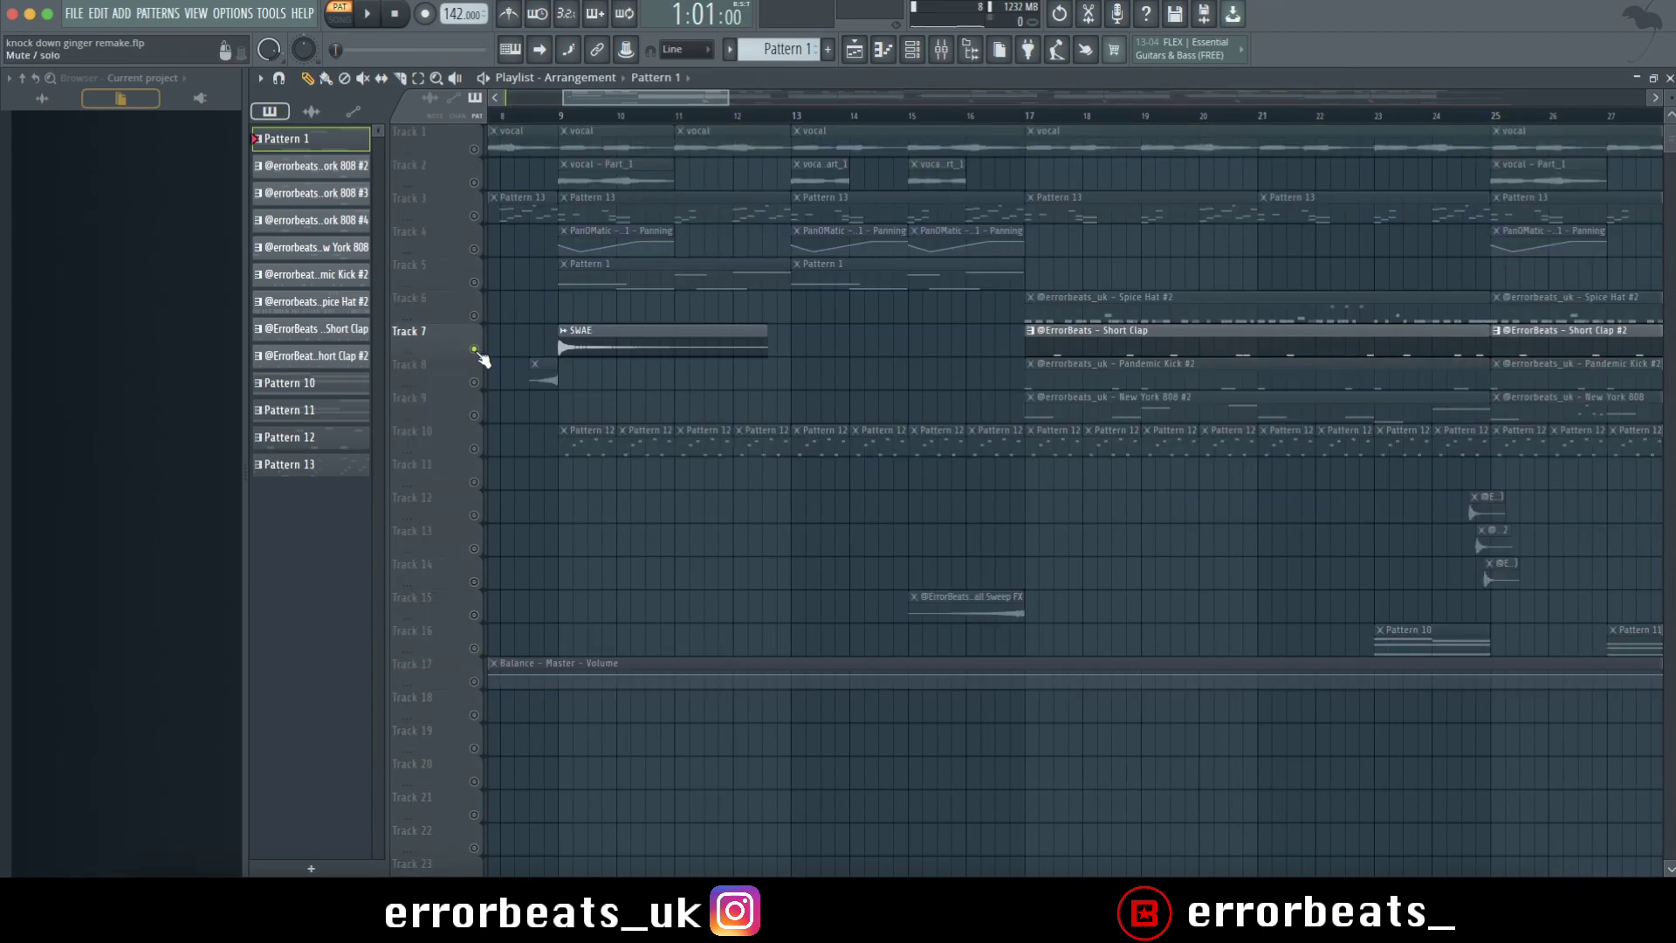
right_click(479, 382)
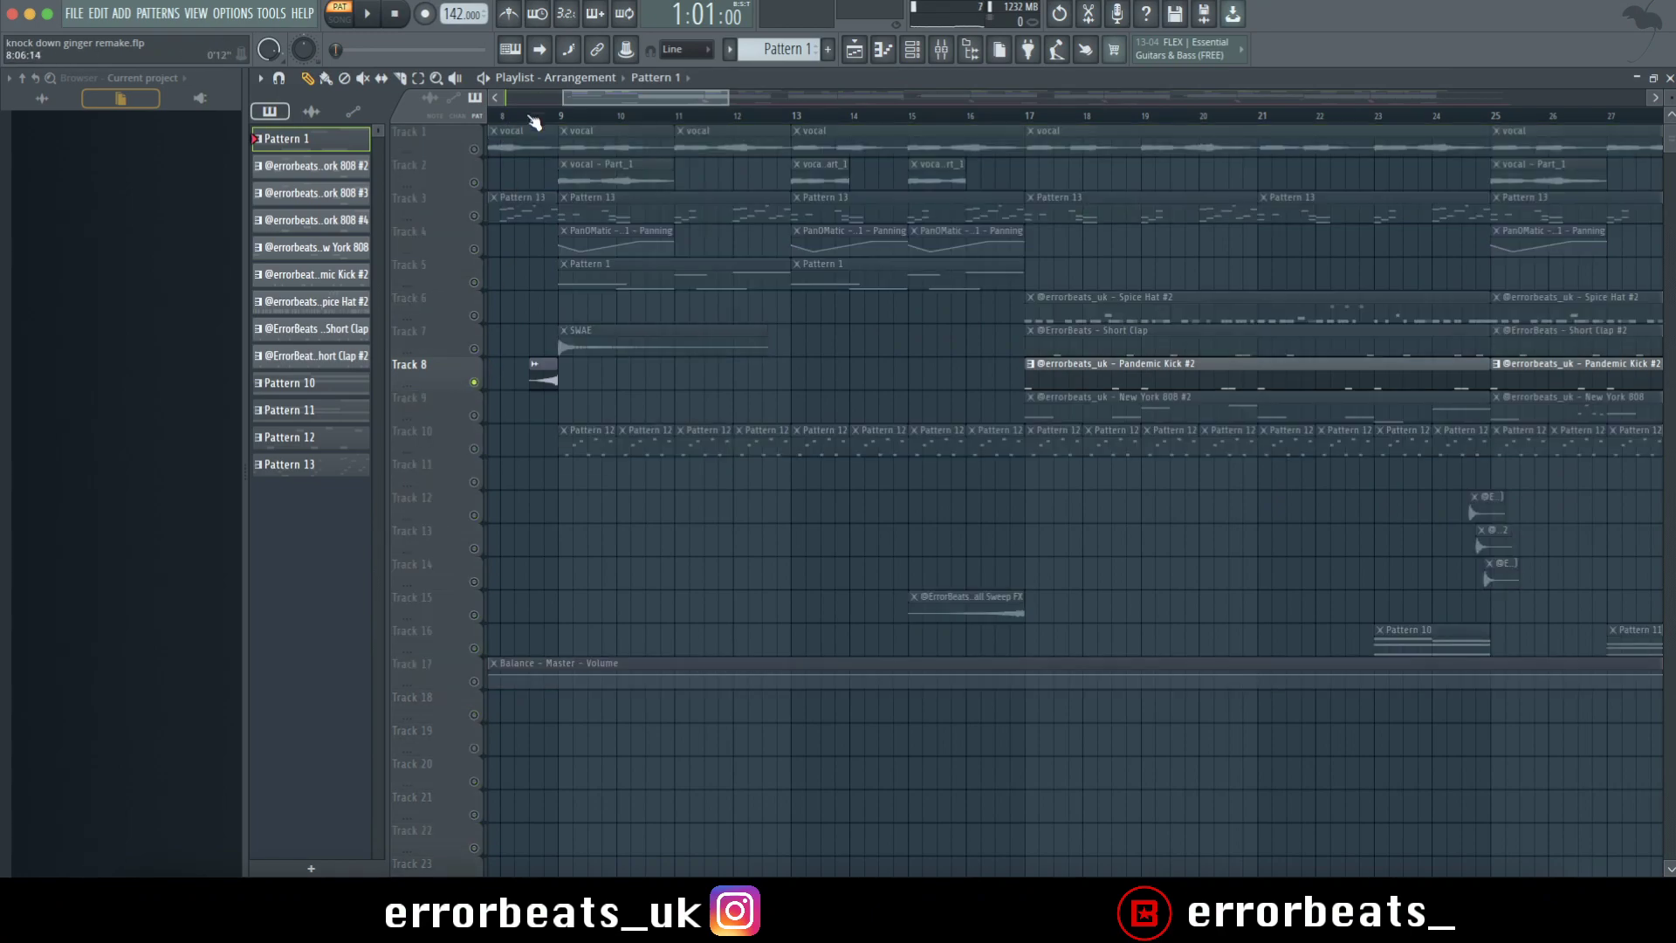
click(358, 16)
scroll(535, 187, up, 8)
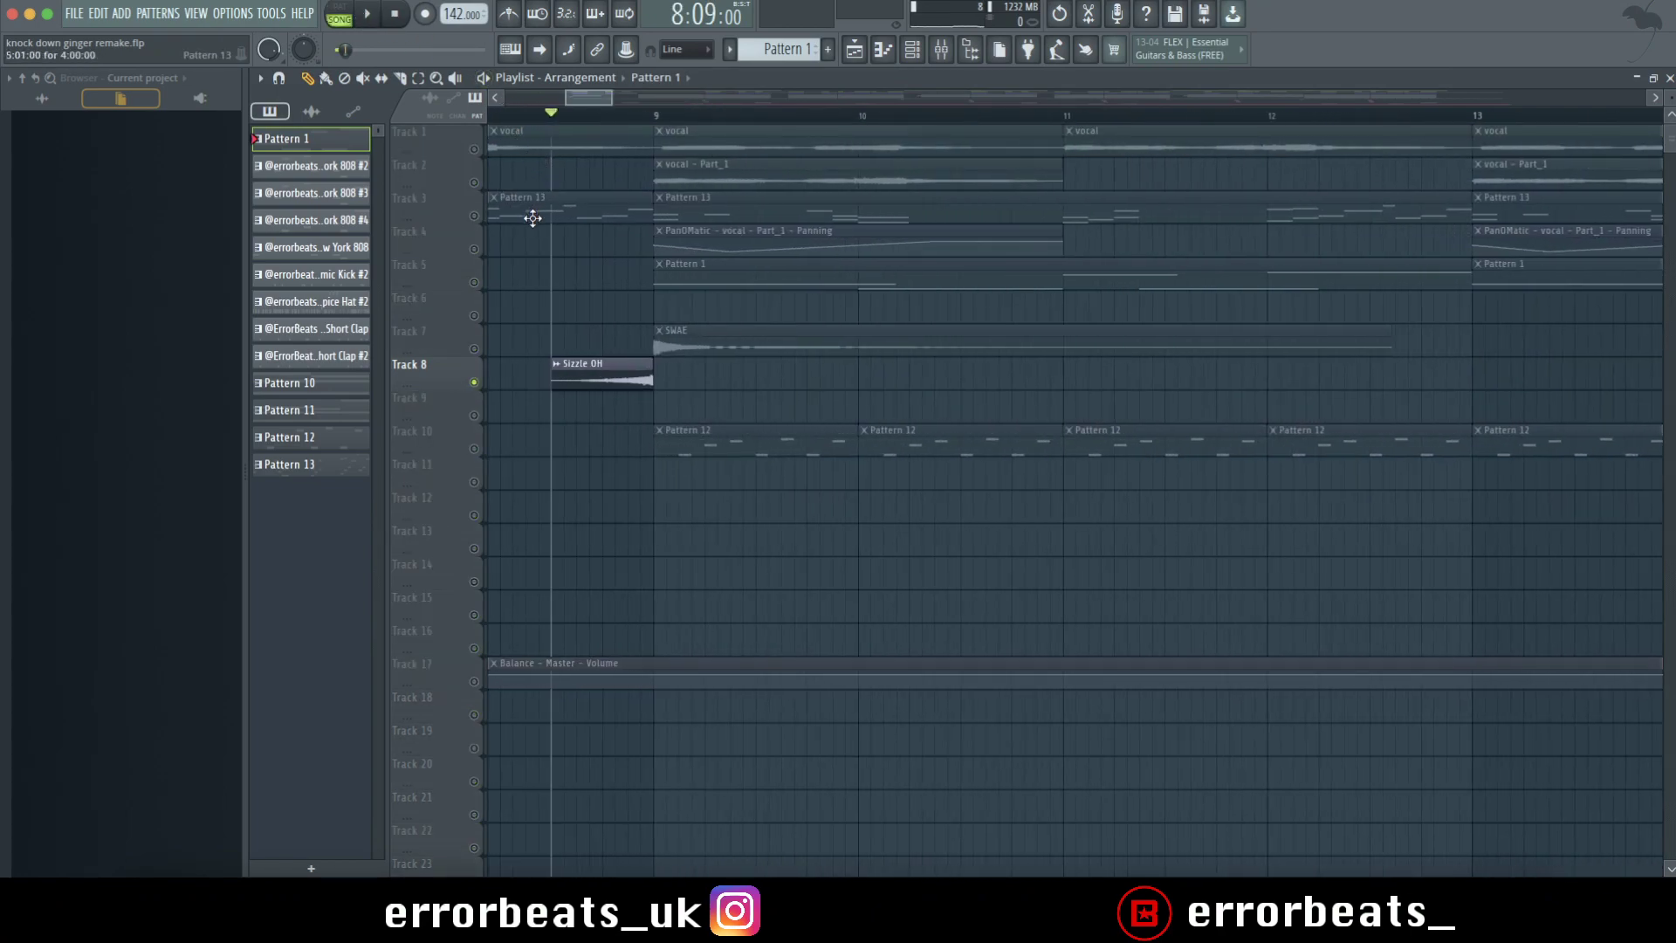
double_click(632, 377)
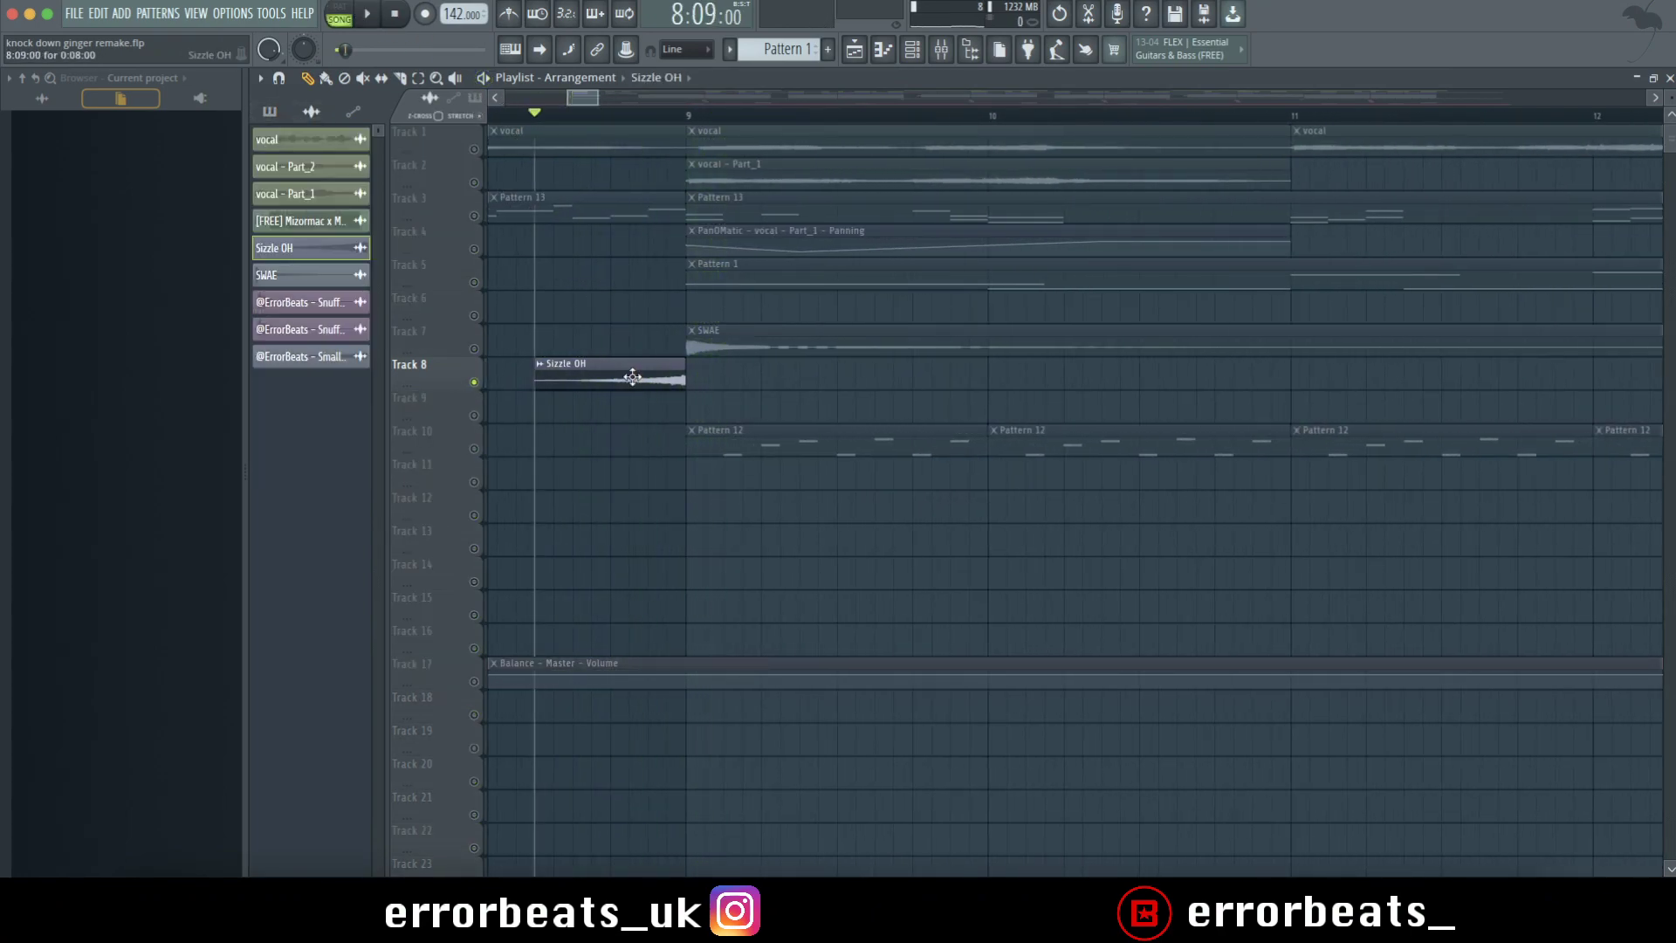
Compare the Sizzle OH sample with Reverse off and on, leave it reversed, audition it and close its settings.
click(620, 430)
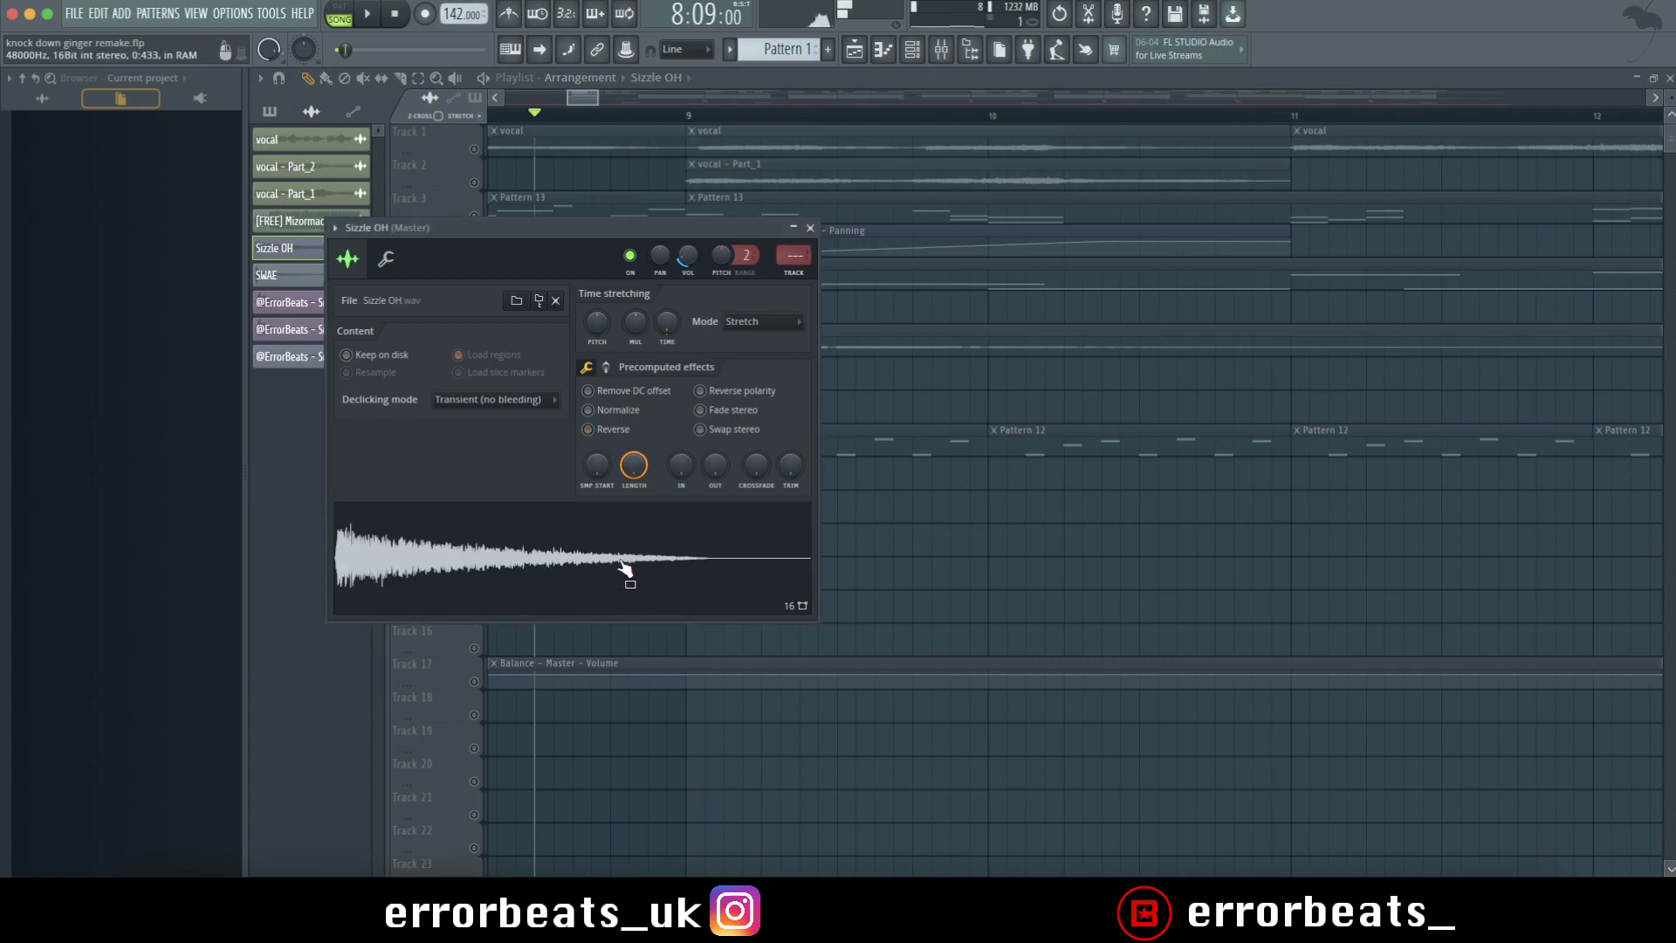
click(616, 433)
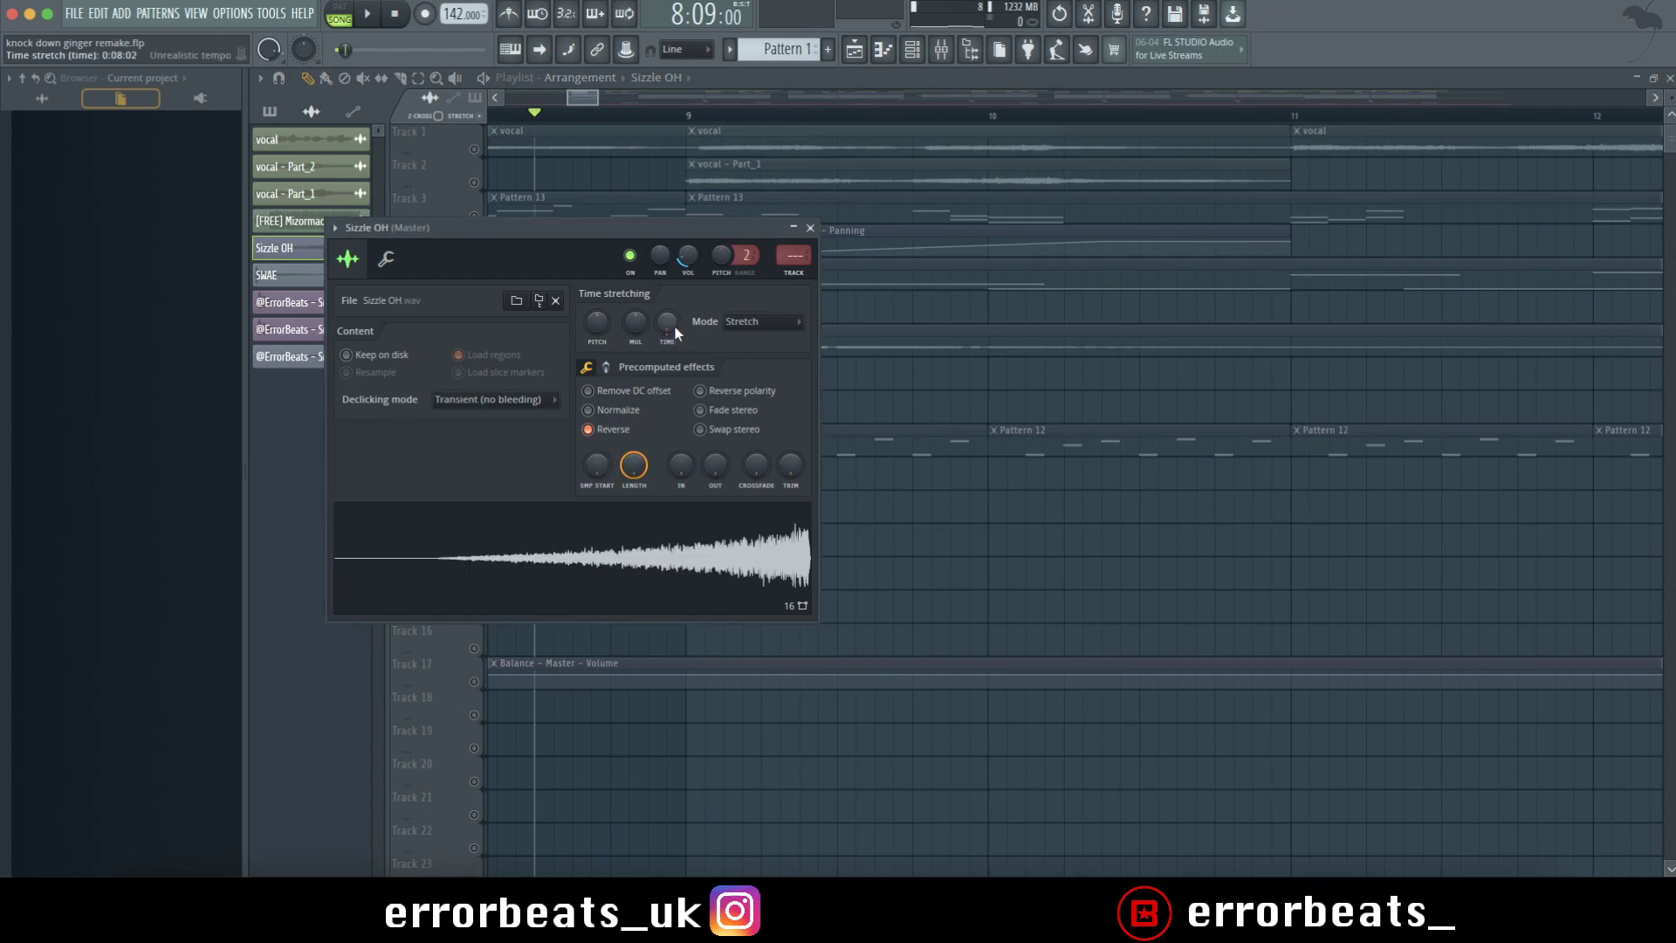
key(space)
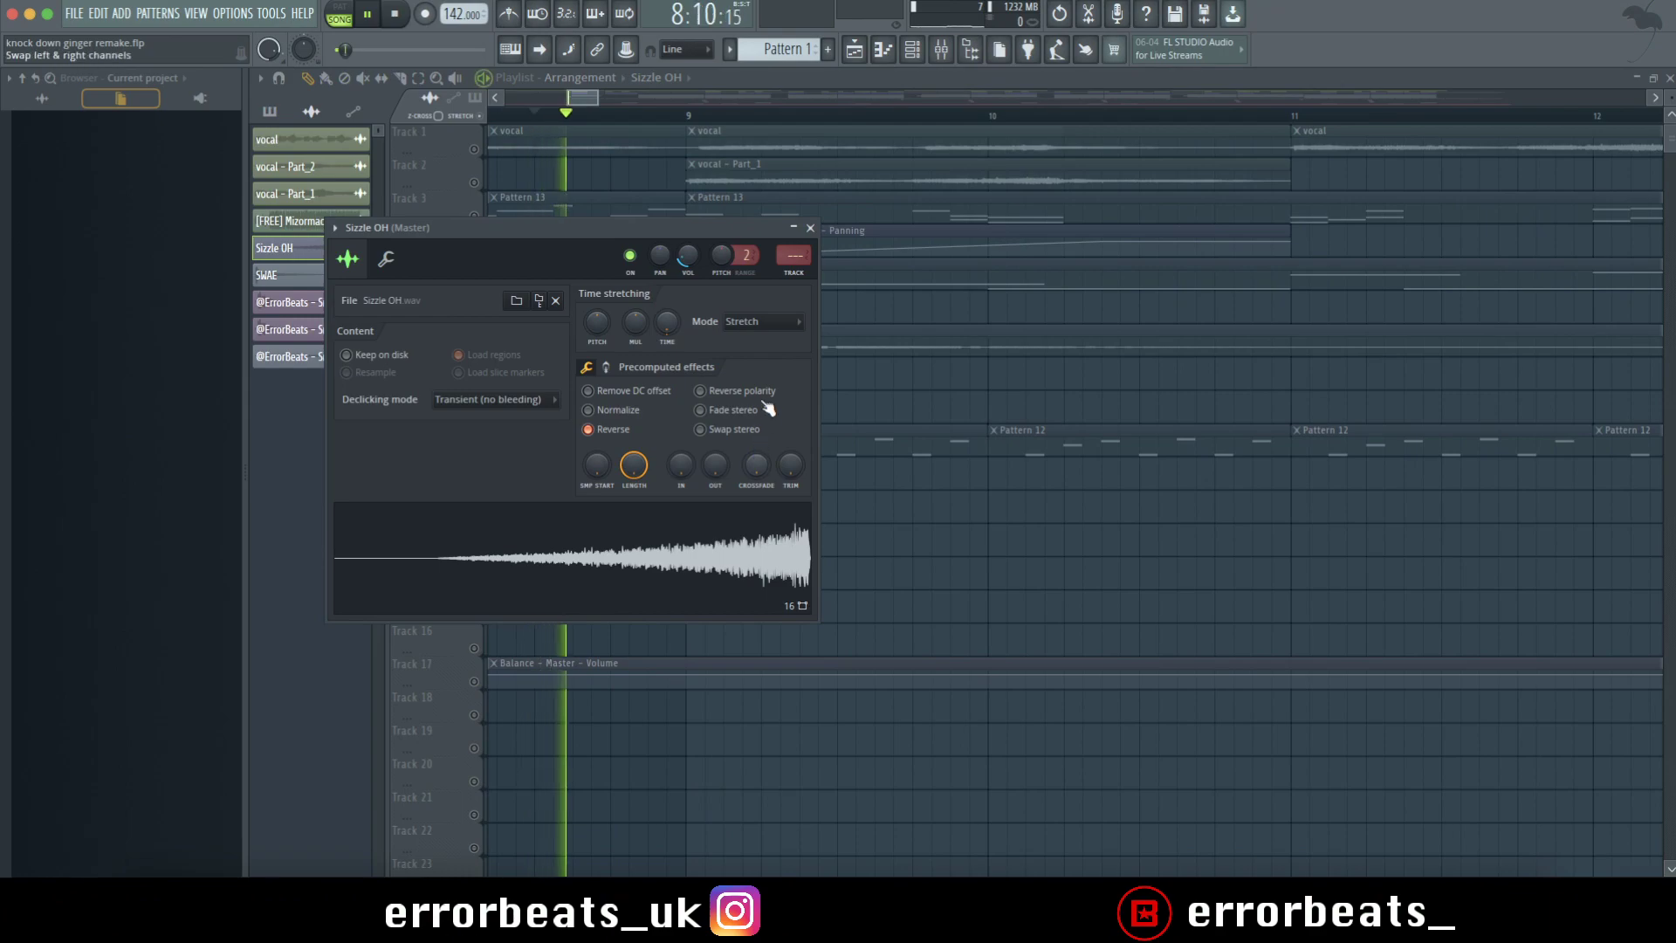
key(space)
click(811, 228)
Audition the SWAE clip on Track 7 from bar 9 and look over the arrangement.
scroll(655, 384, down, 4)
key(space)
key(space)
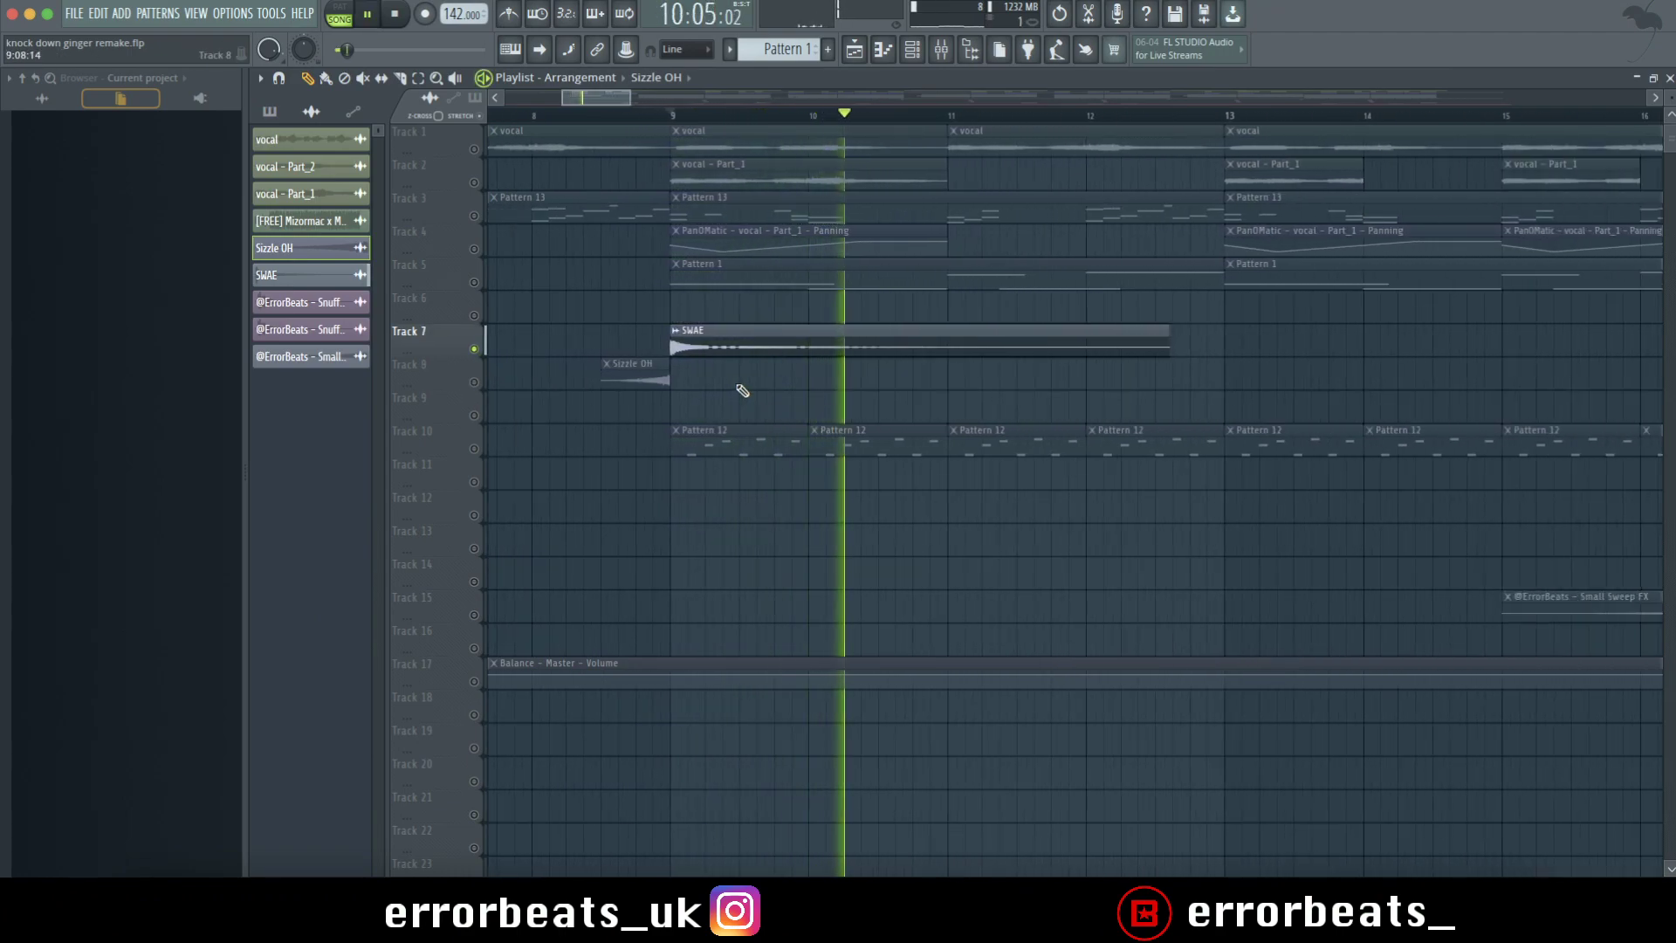
scroll(742, 390, down, 4)
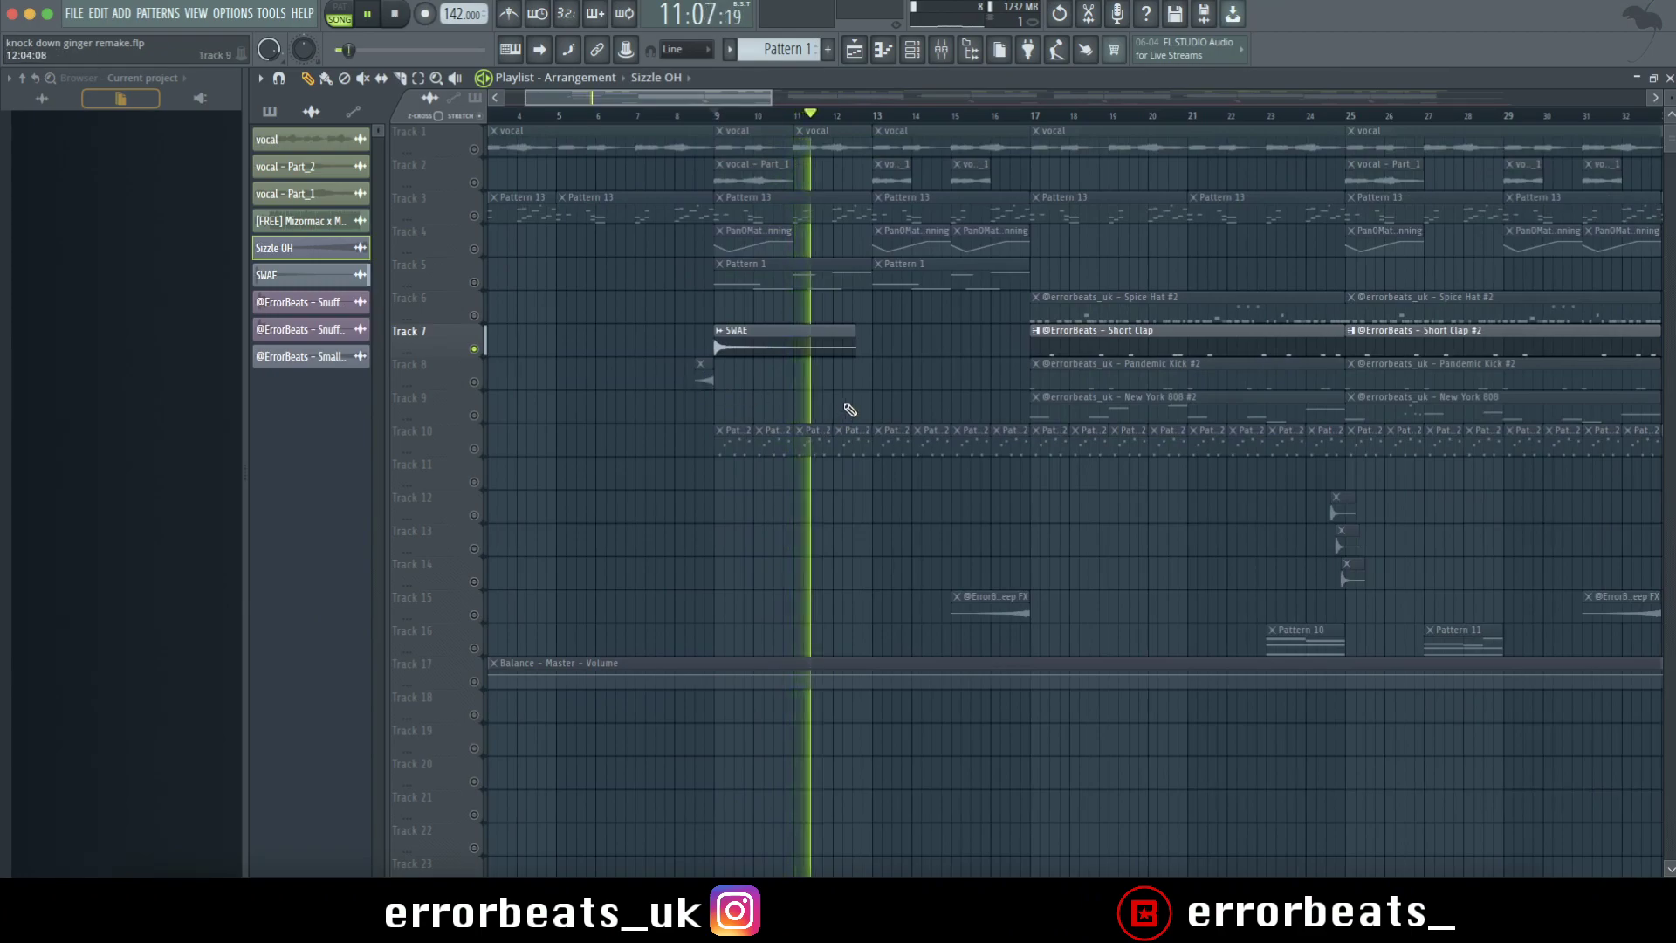
scroll(980, 401, down, 4)
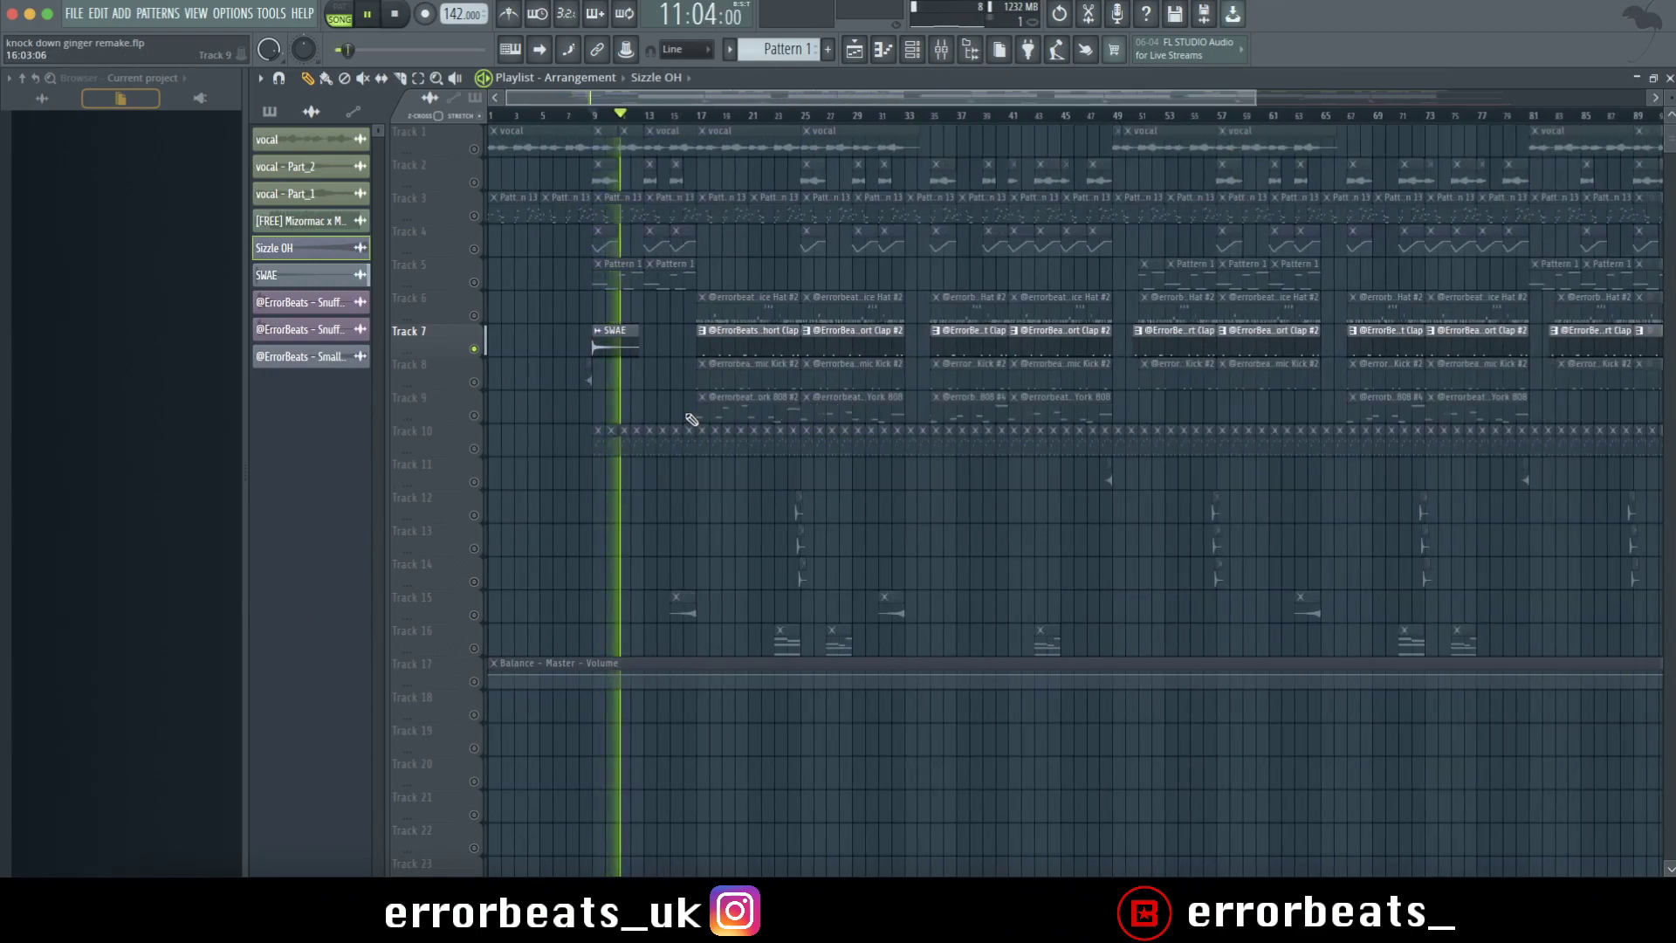
scroll(691, 420, up, 4)
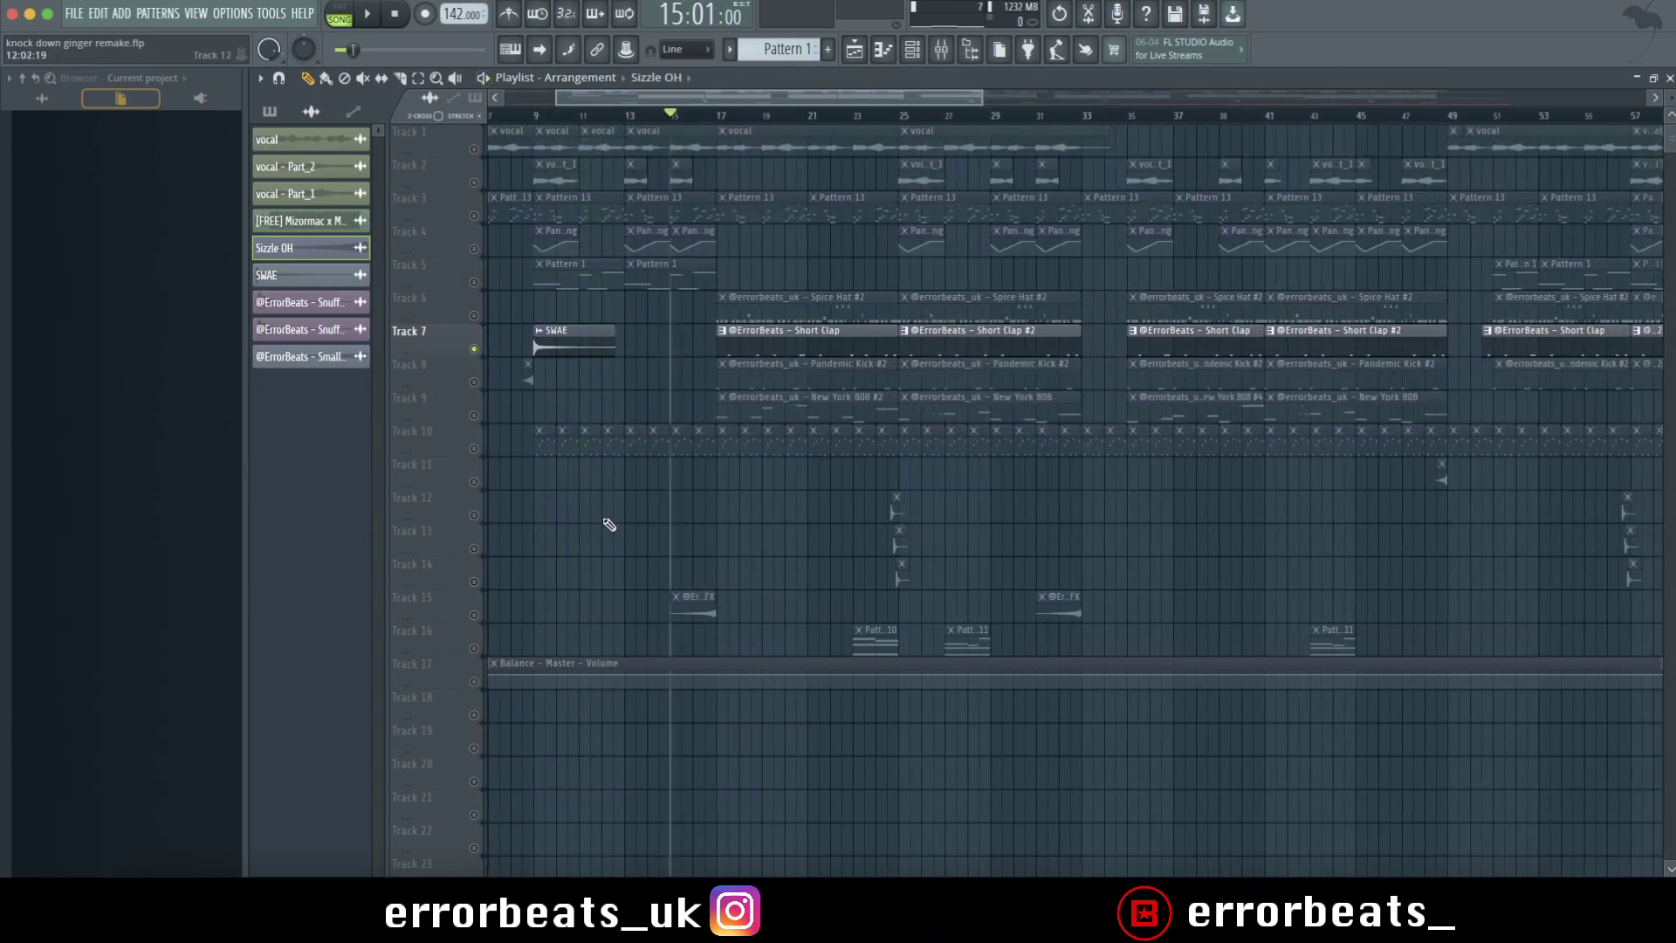
Solo Track 15, audition the Small Sweep FX clip at bar 15 and inspect its sample settings.
click(477, 616)
scroll(636, 579, up, 6)
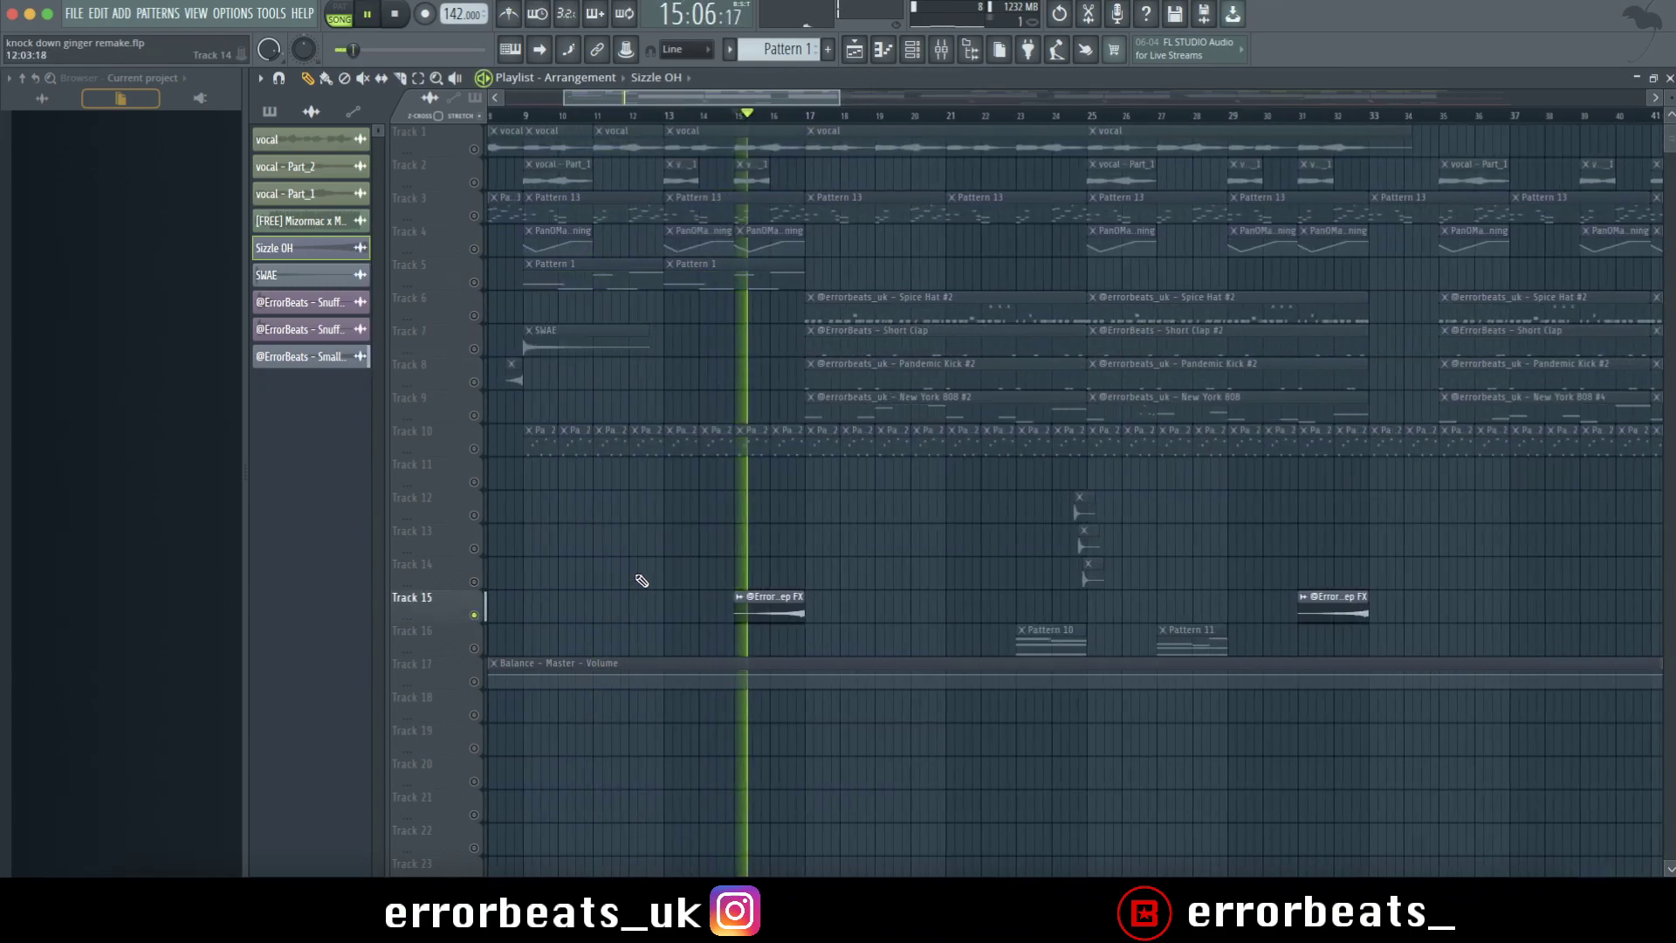
double_click(743, 597)
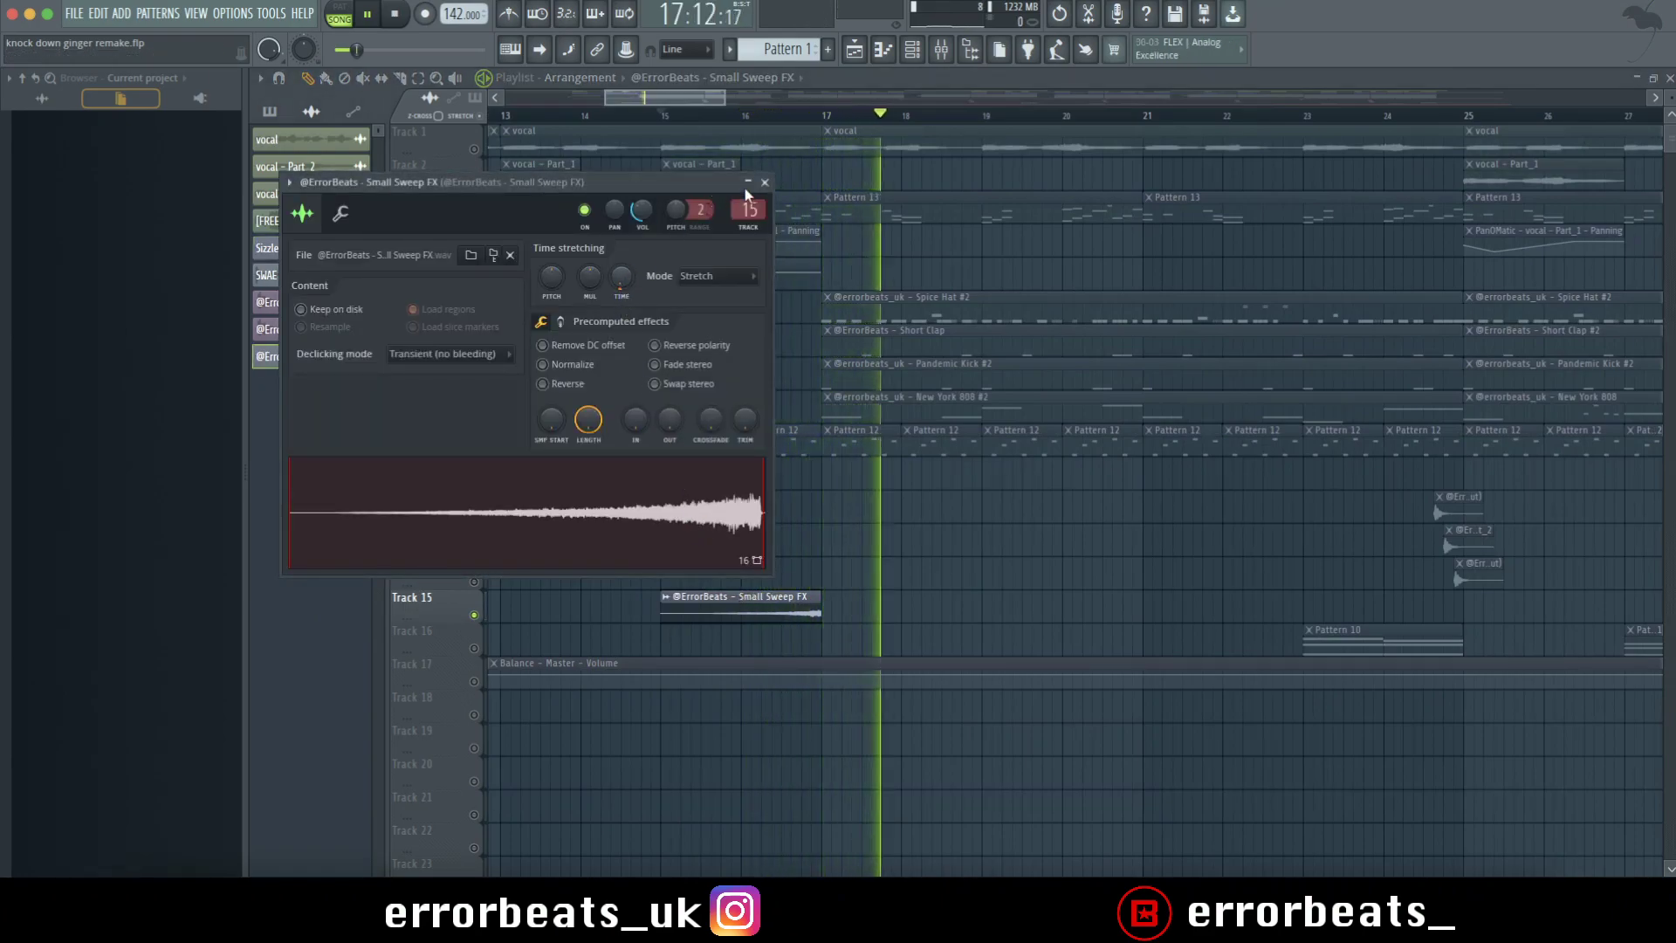
click(765, 182)
Inspect the Fruity Reeverb 2 effect on the Small Sweep FX mixer insert, close the mixer and stop playback.
key(F9)
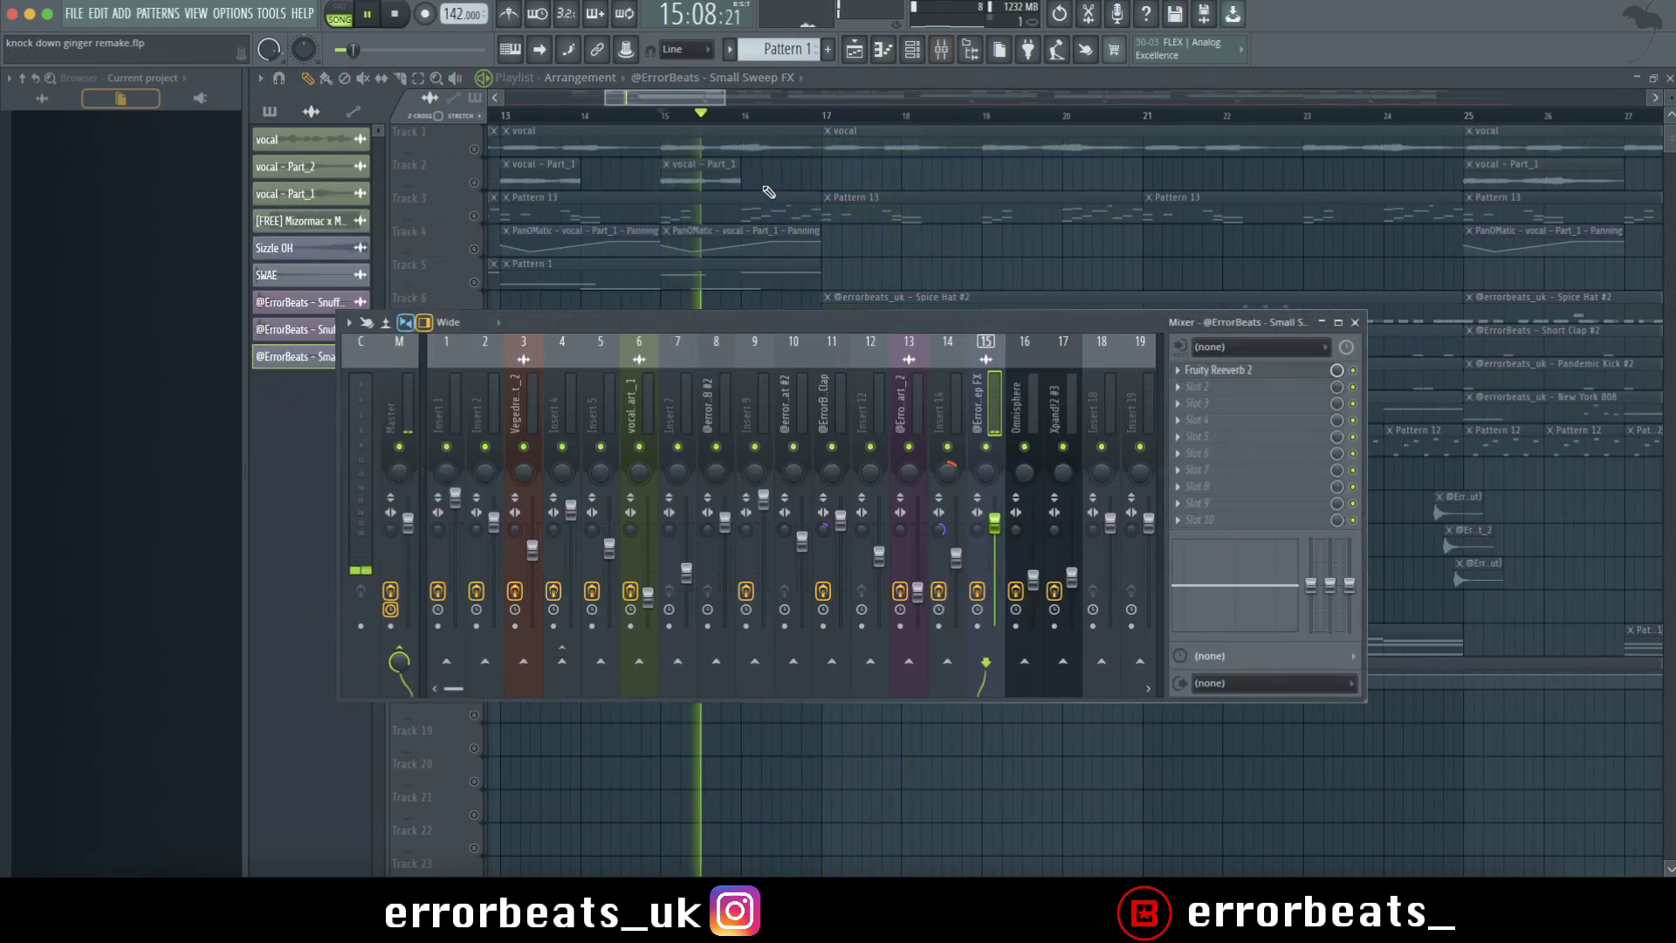
click(1255, 368)
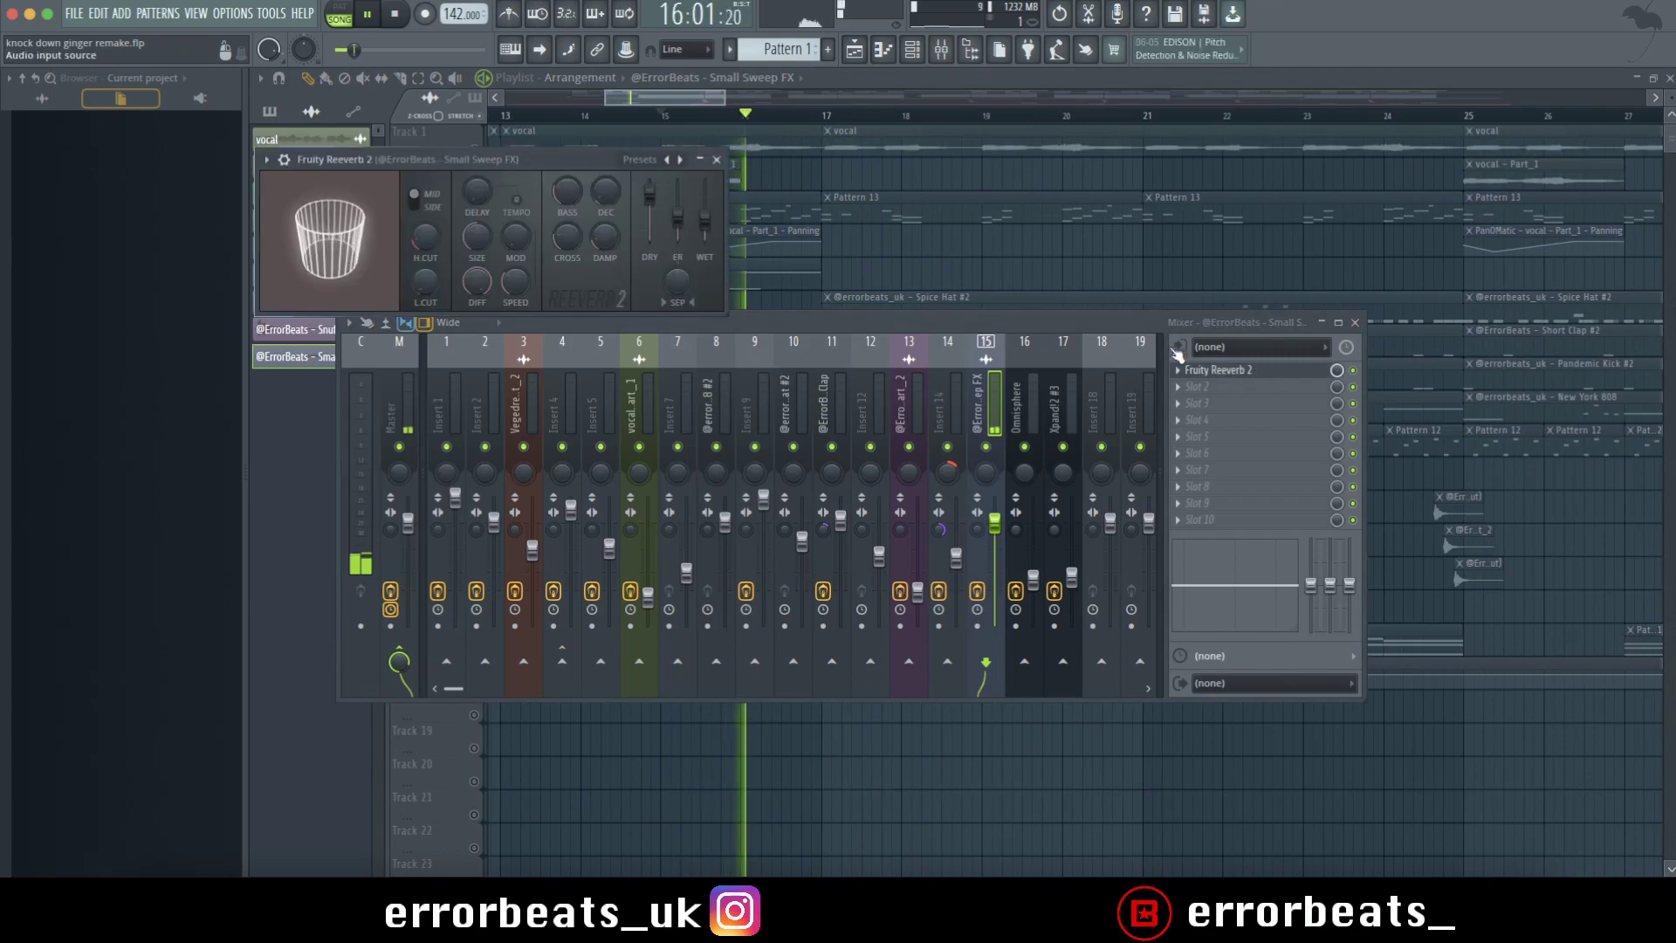
click(717, 161)
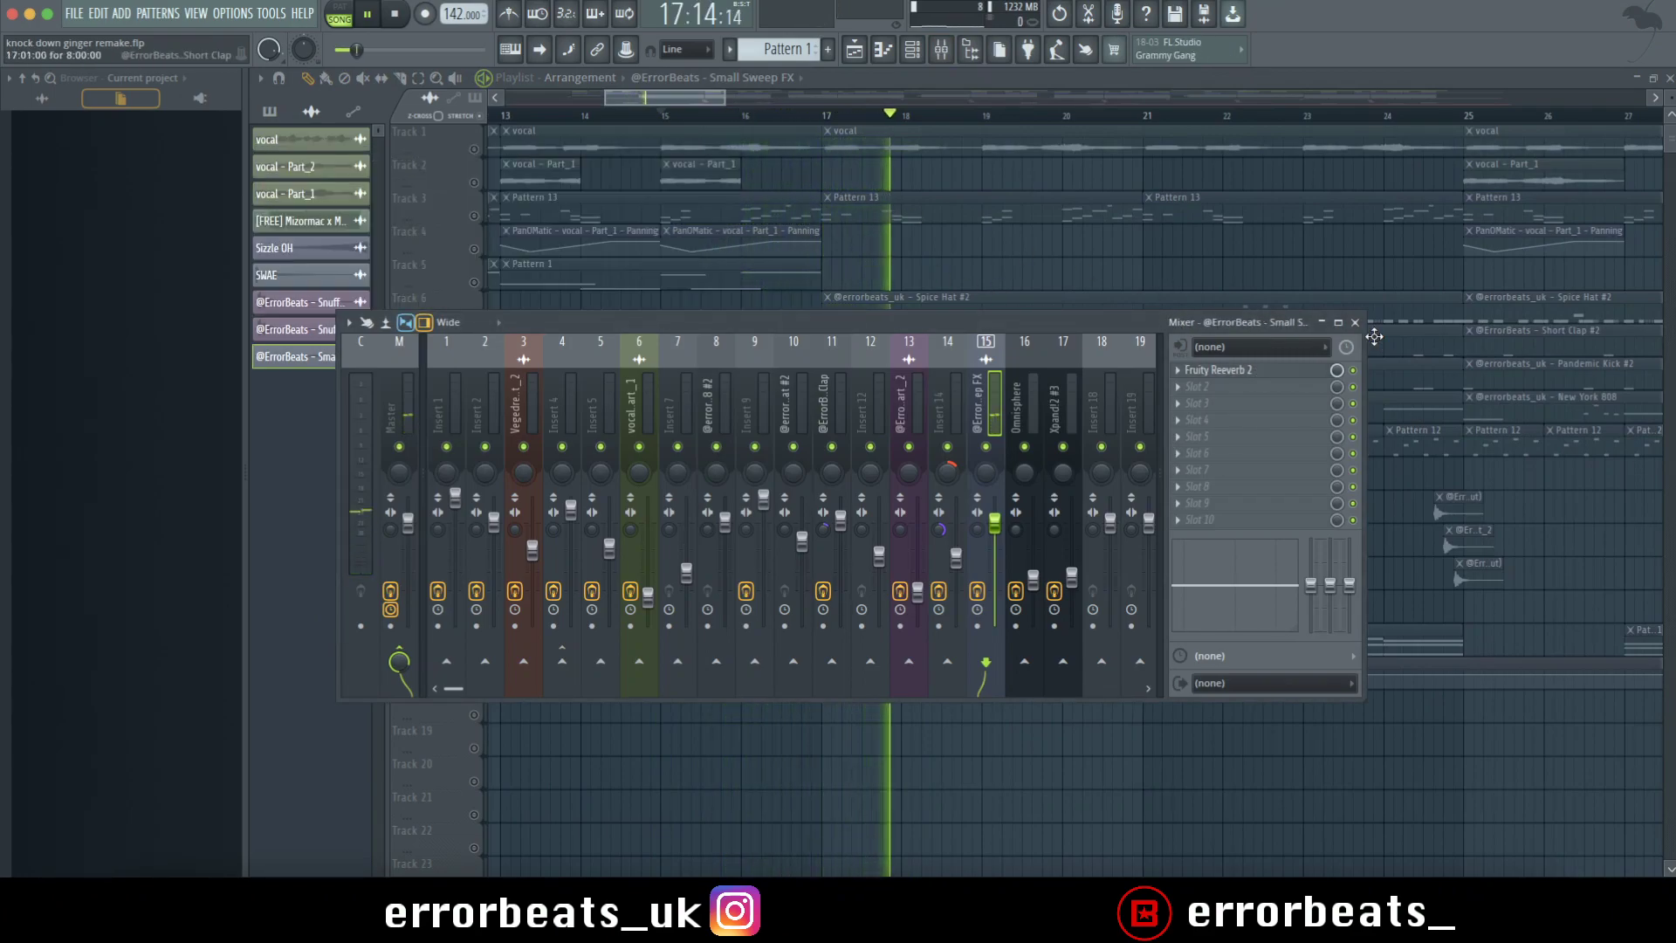
click(1356, 323)
key(space)
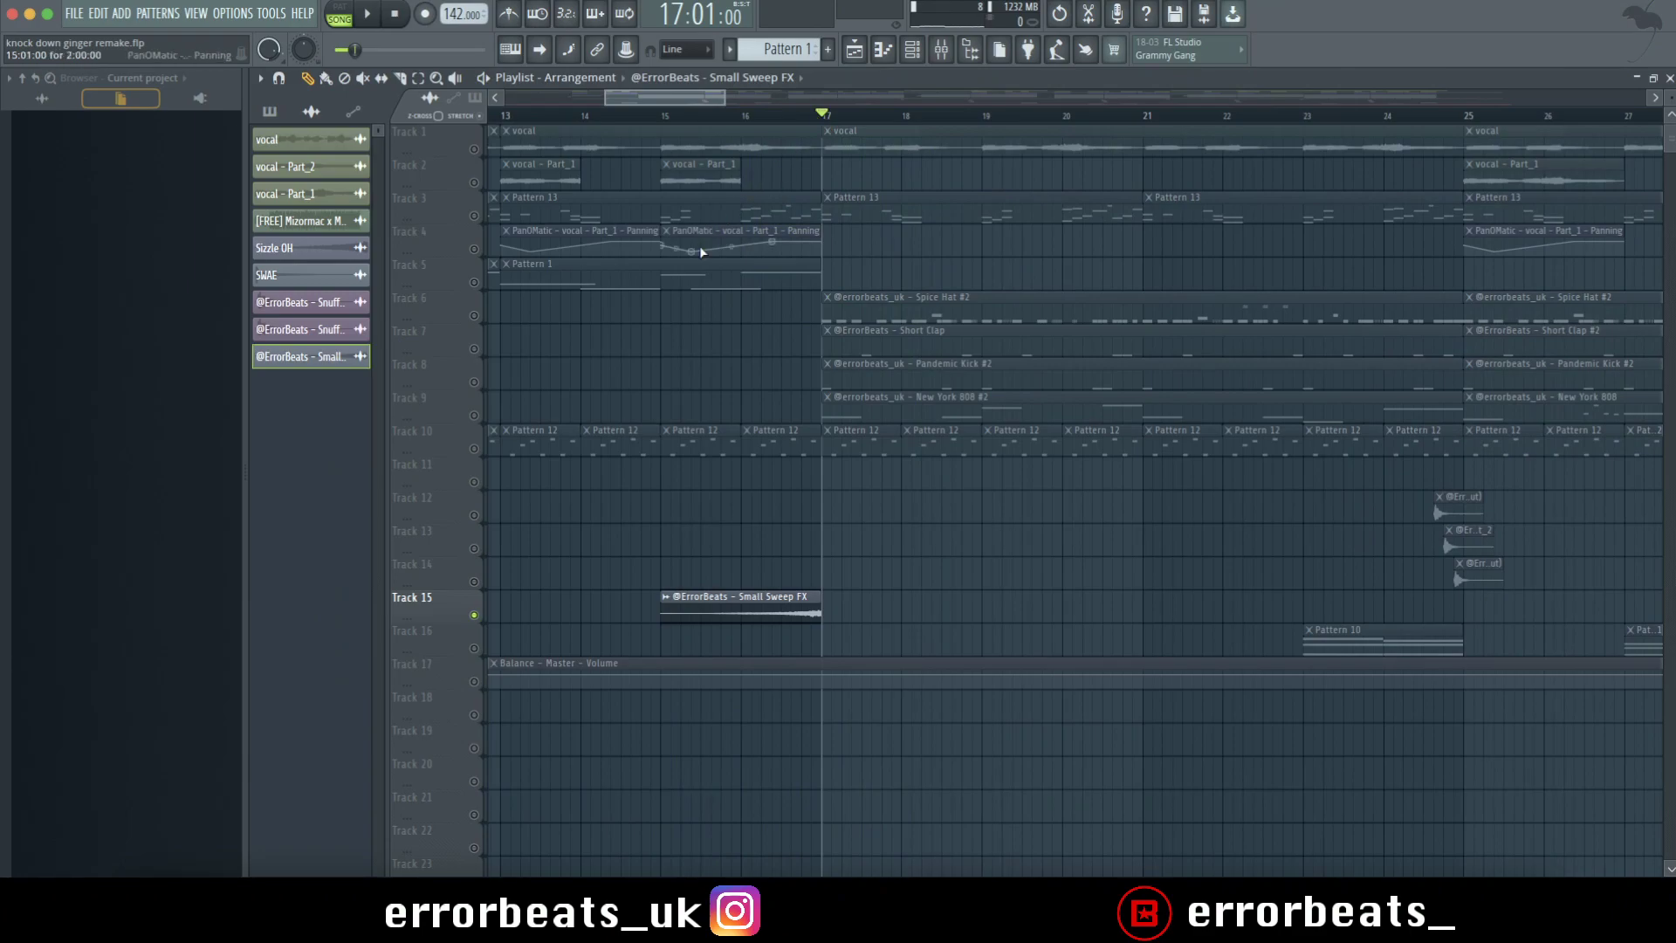
Solo Track 6, play from bar 17 and open the first Spice Hat #2 clip in the piano roll.
right_click(474, 449)
right_click(474, 449)
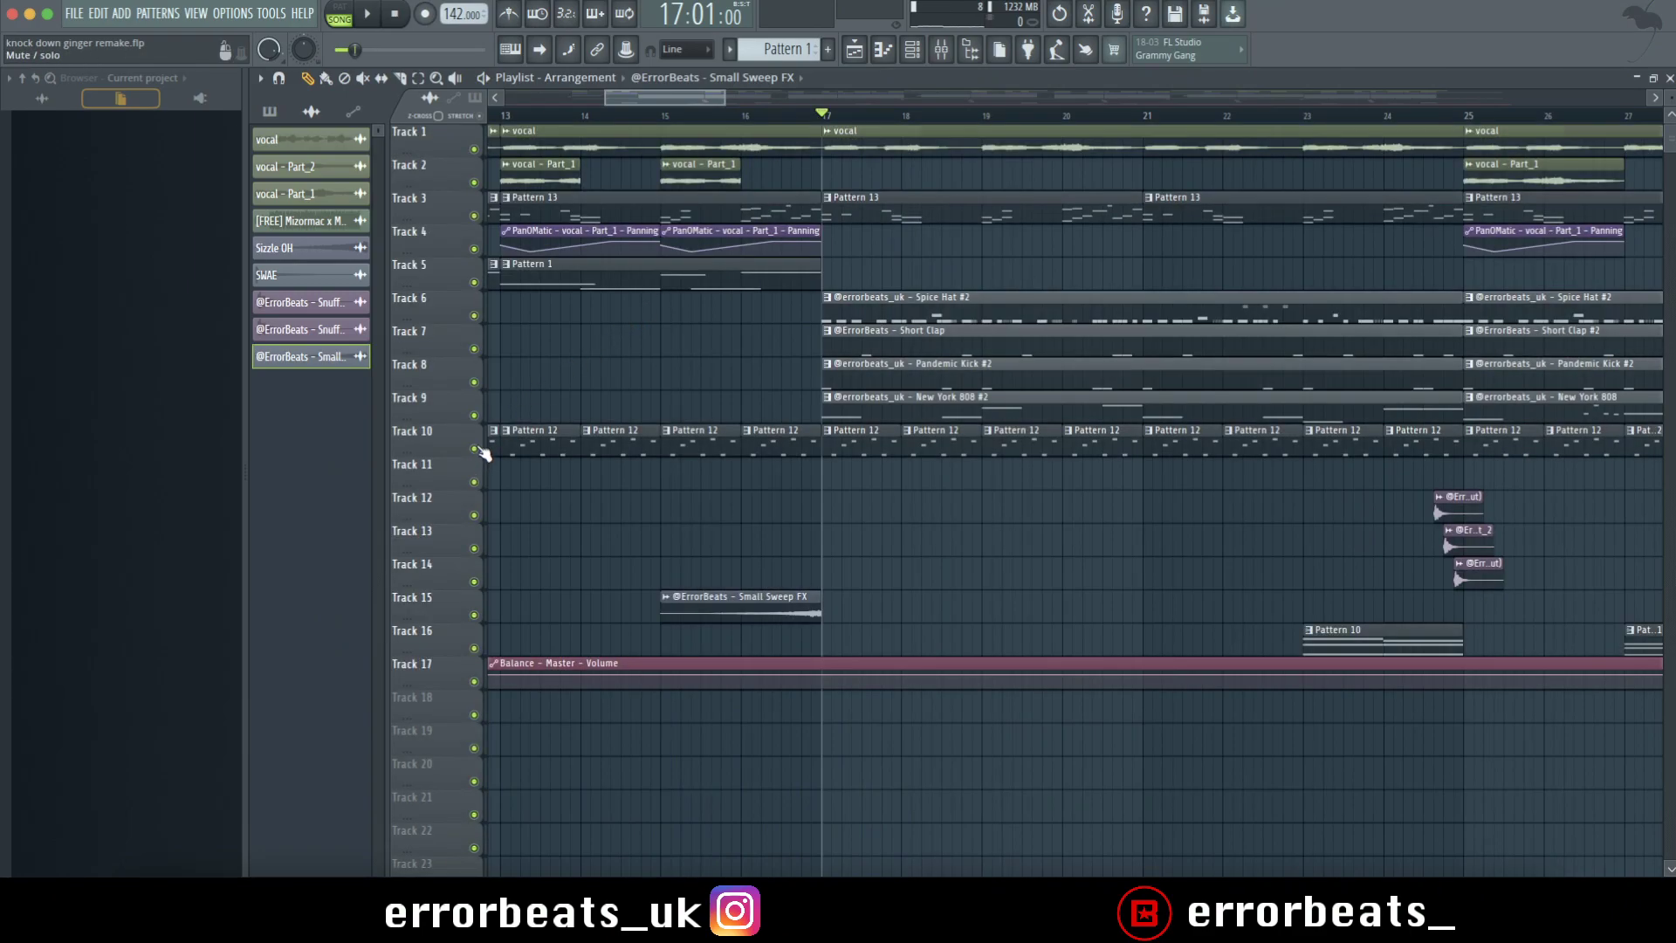
right_click(478, 315)
key(space)
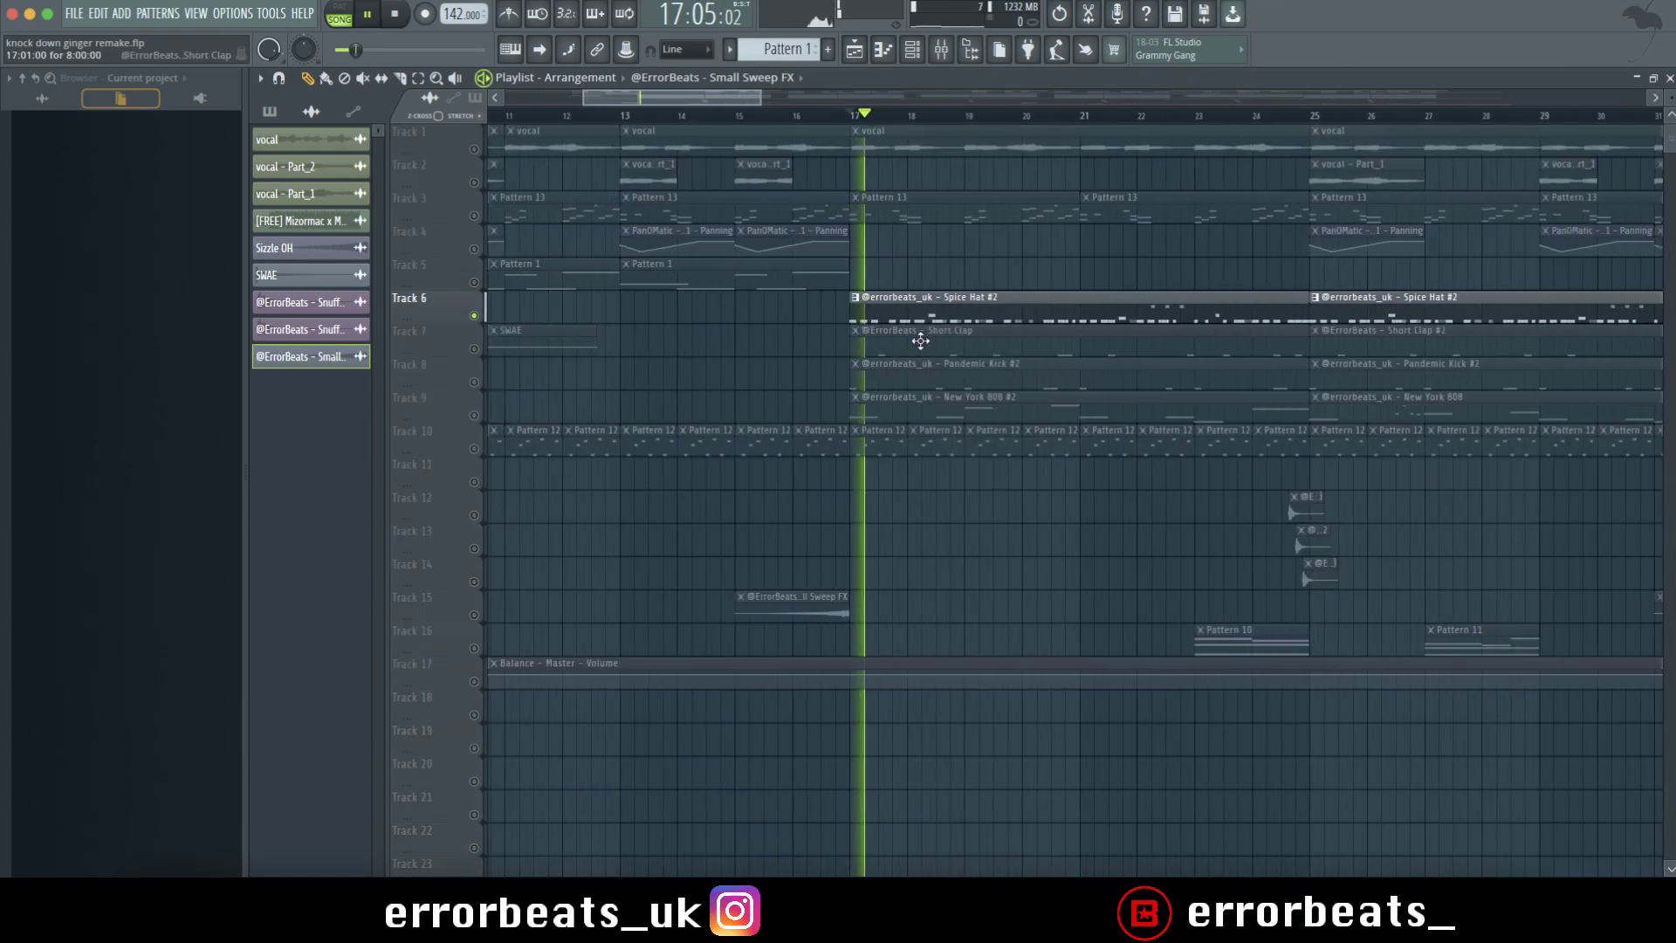
double_click(929, 319)
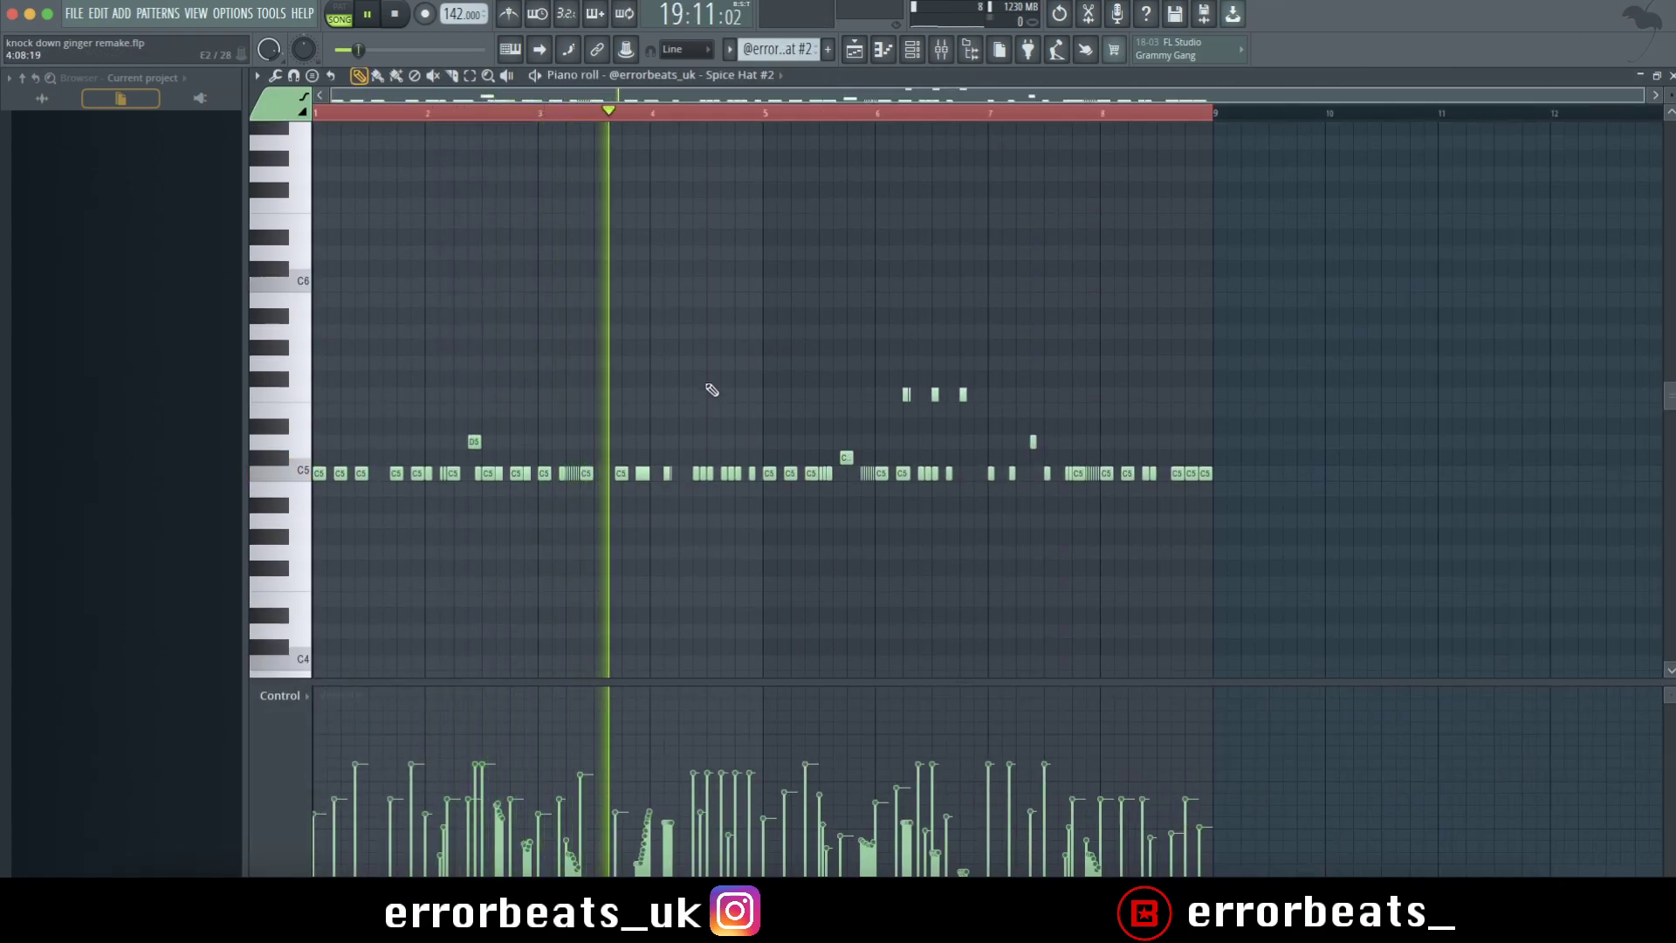
Examine the Spice Hat #2 notes, rolls, pitch changes and velocities, and return to the playlist.
scroll(873, 396, up, 2)
scroll(874, 395, up, 4)
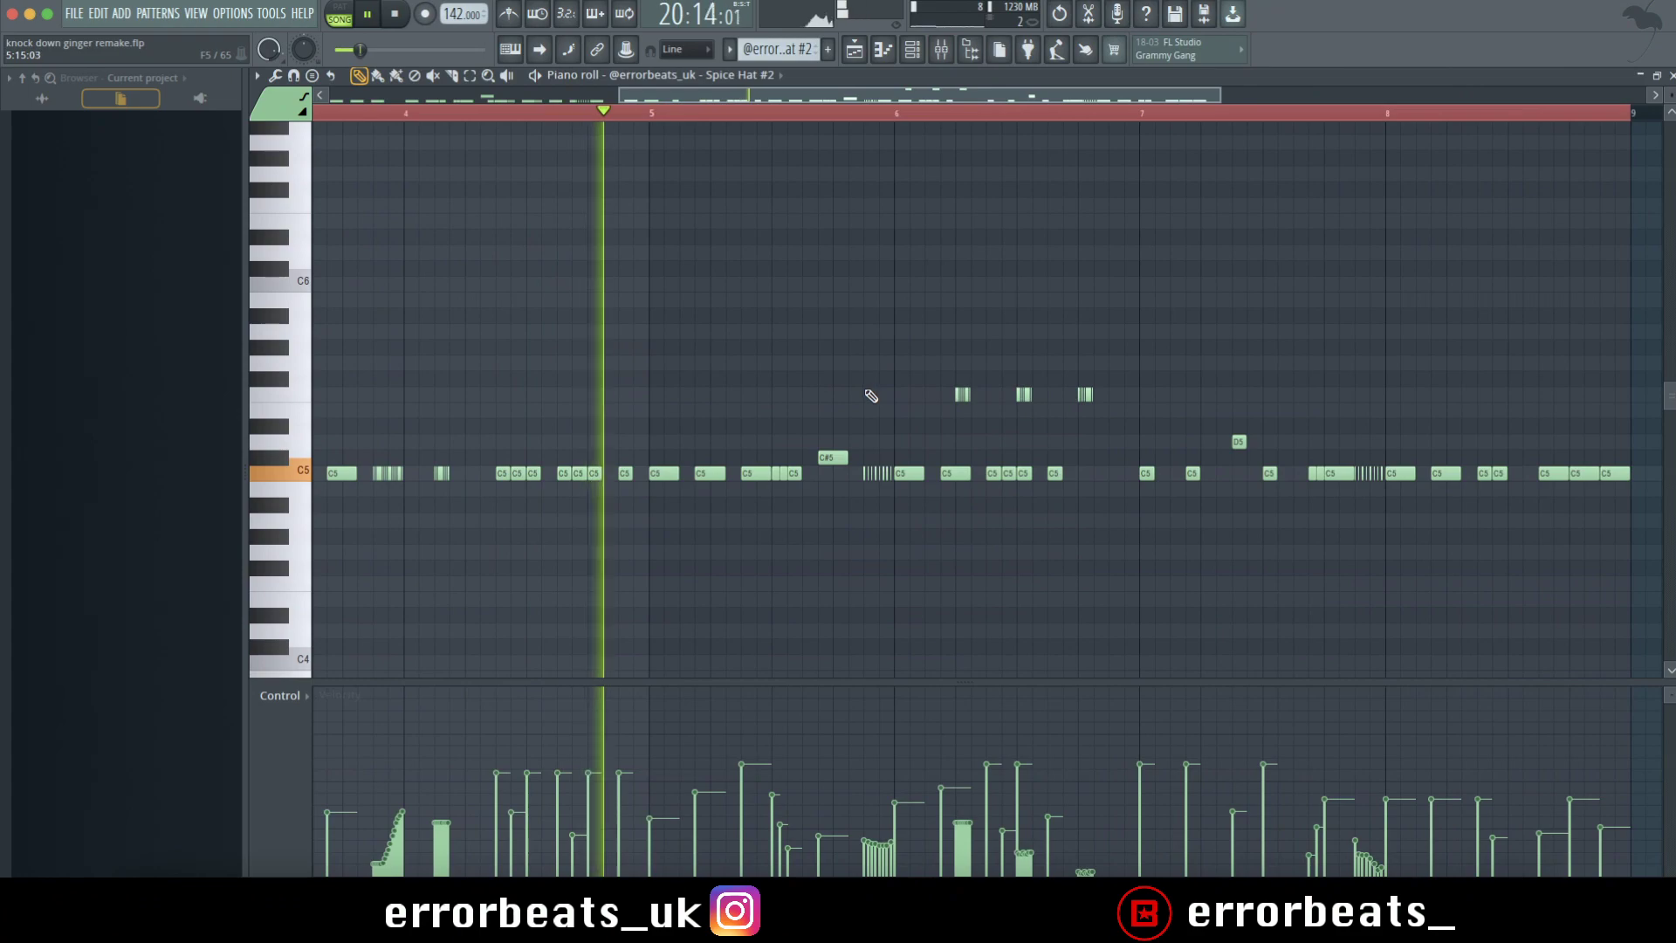
scroll(1260, 427, down, 4)
scroll(1291, 437, down, 3)
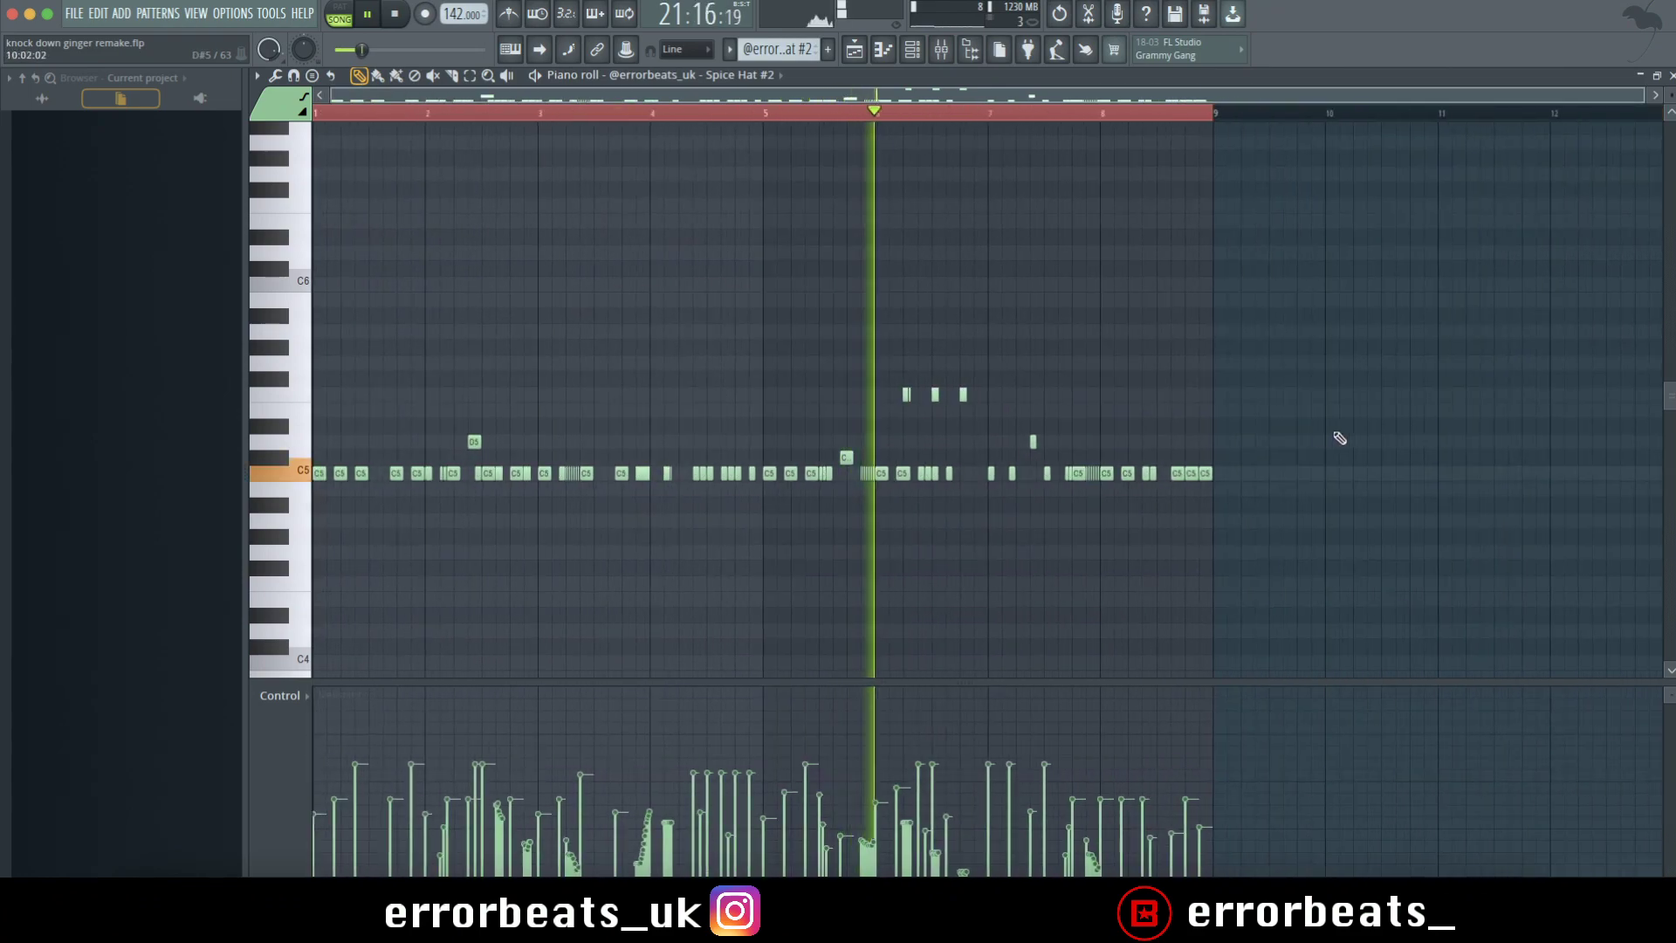
scroll(1327, 437, up, 4)
scroll(1026, 423, up, 2)
scroll(1026, 421, down, 4)
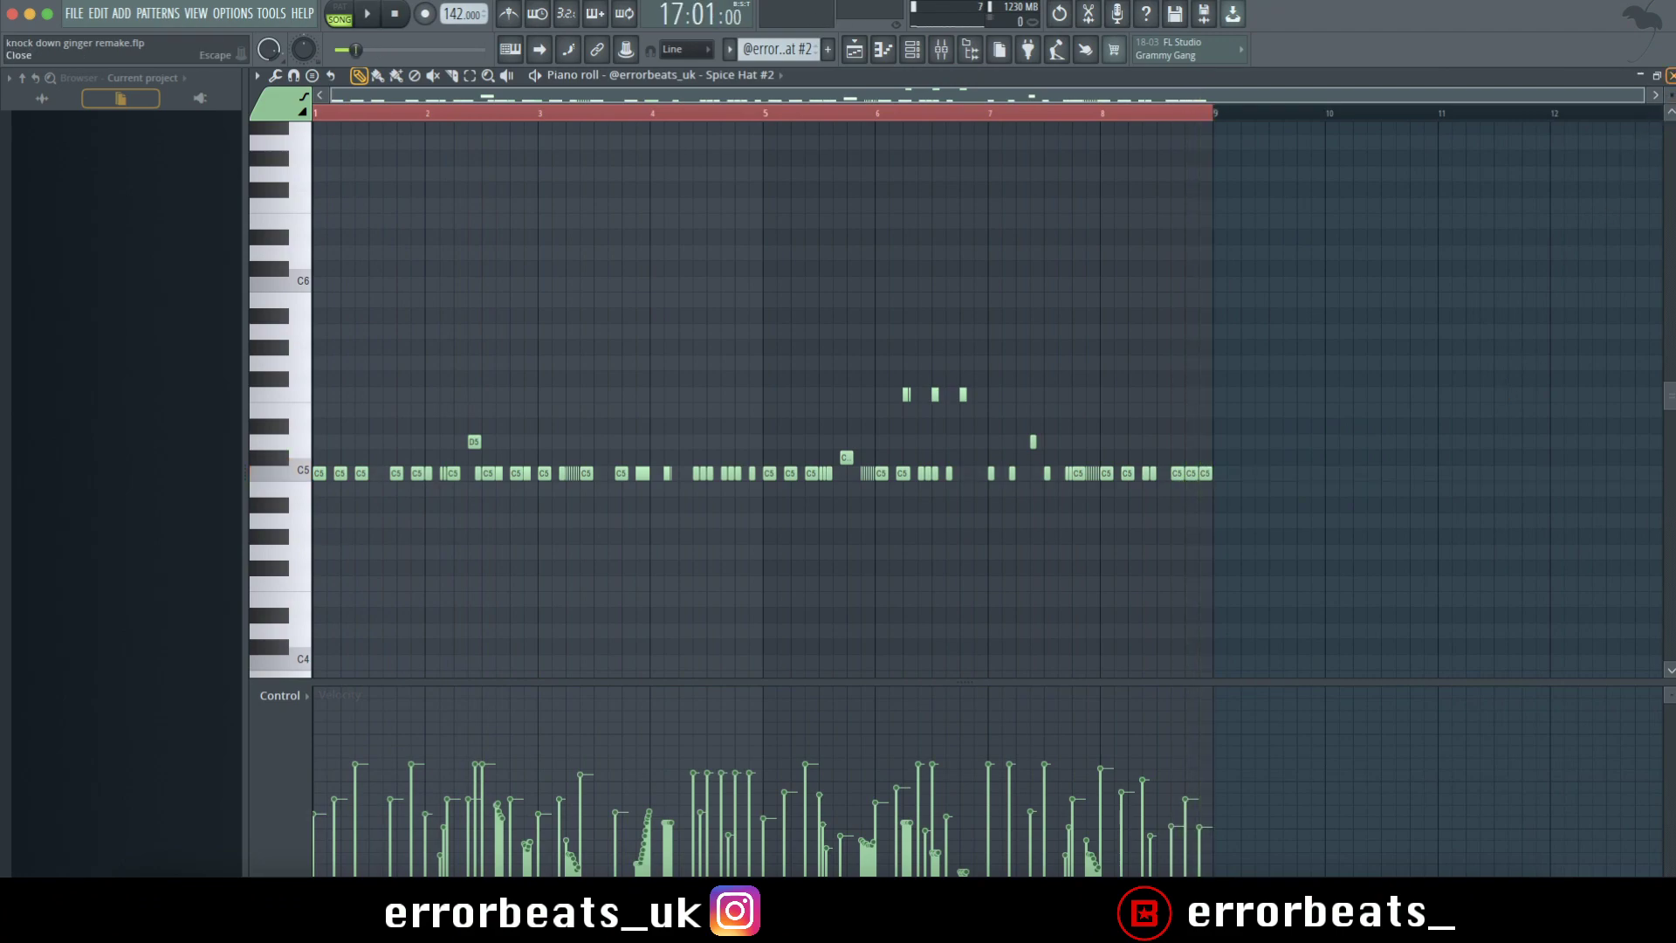
click(1669, 75)
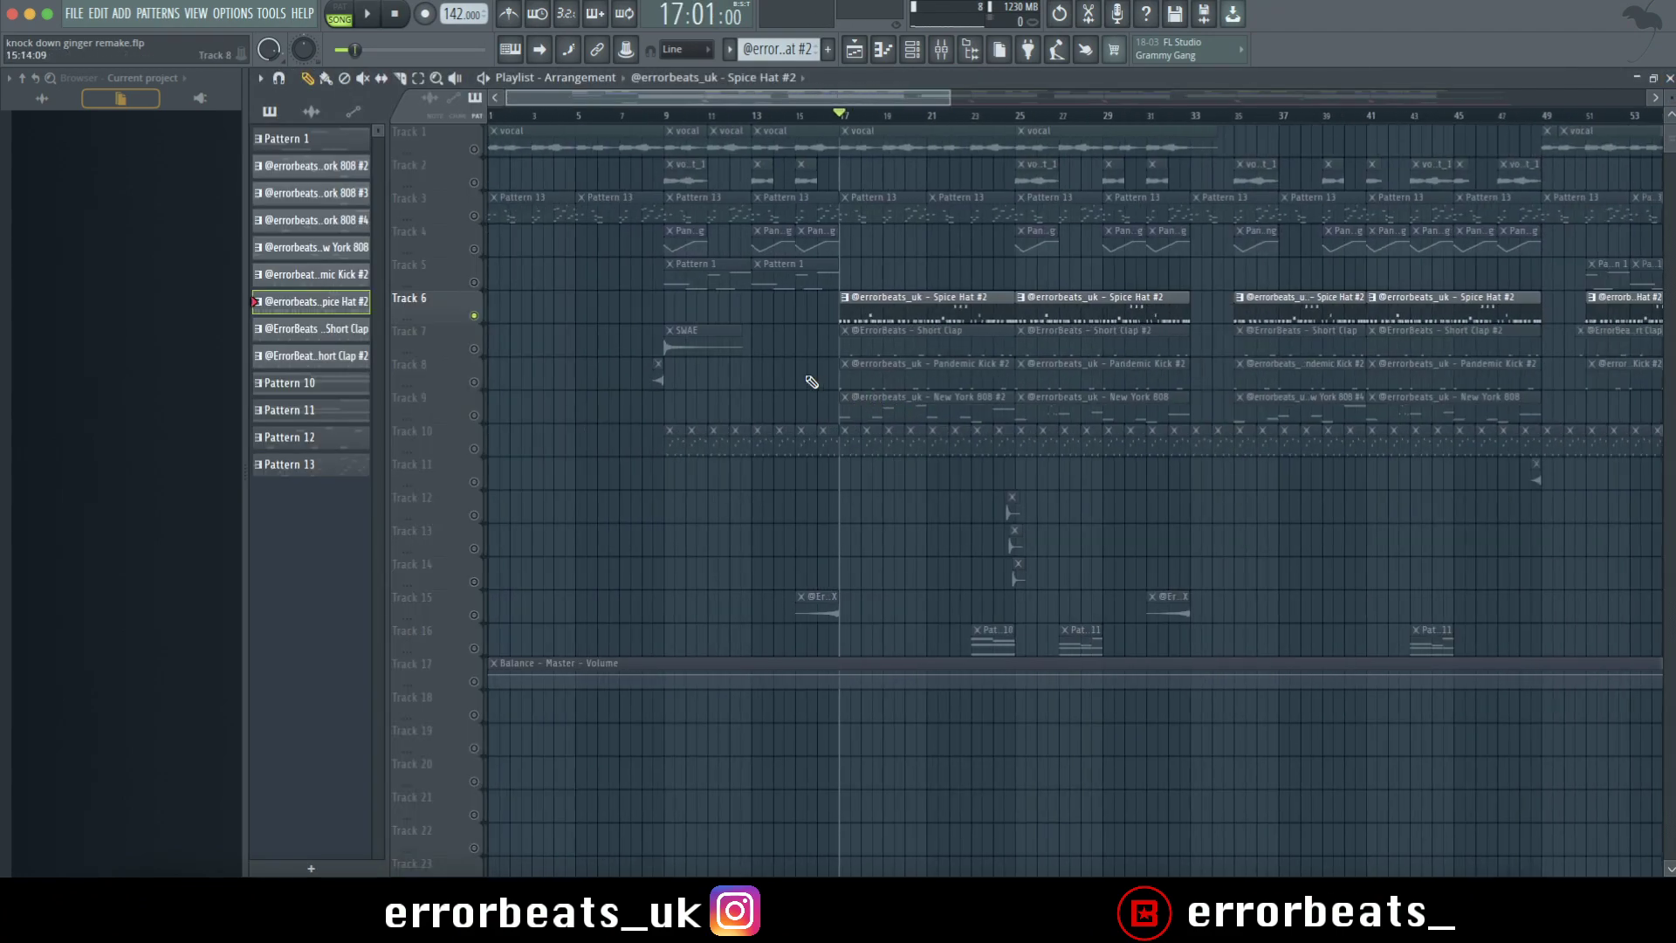
Solo Track 7 and open the Short Clap clip at bar 17 in the piano roll.
click(480, 352)
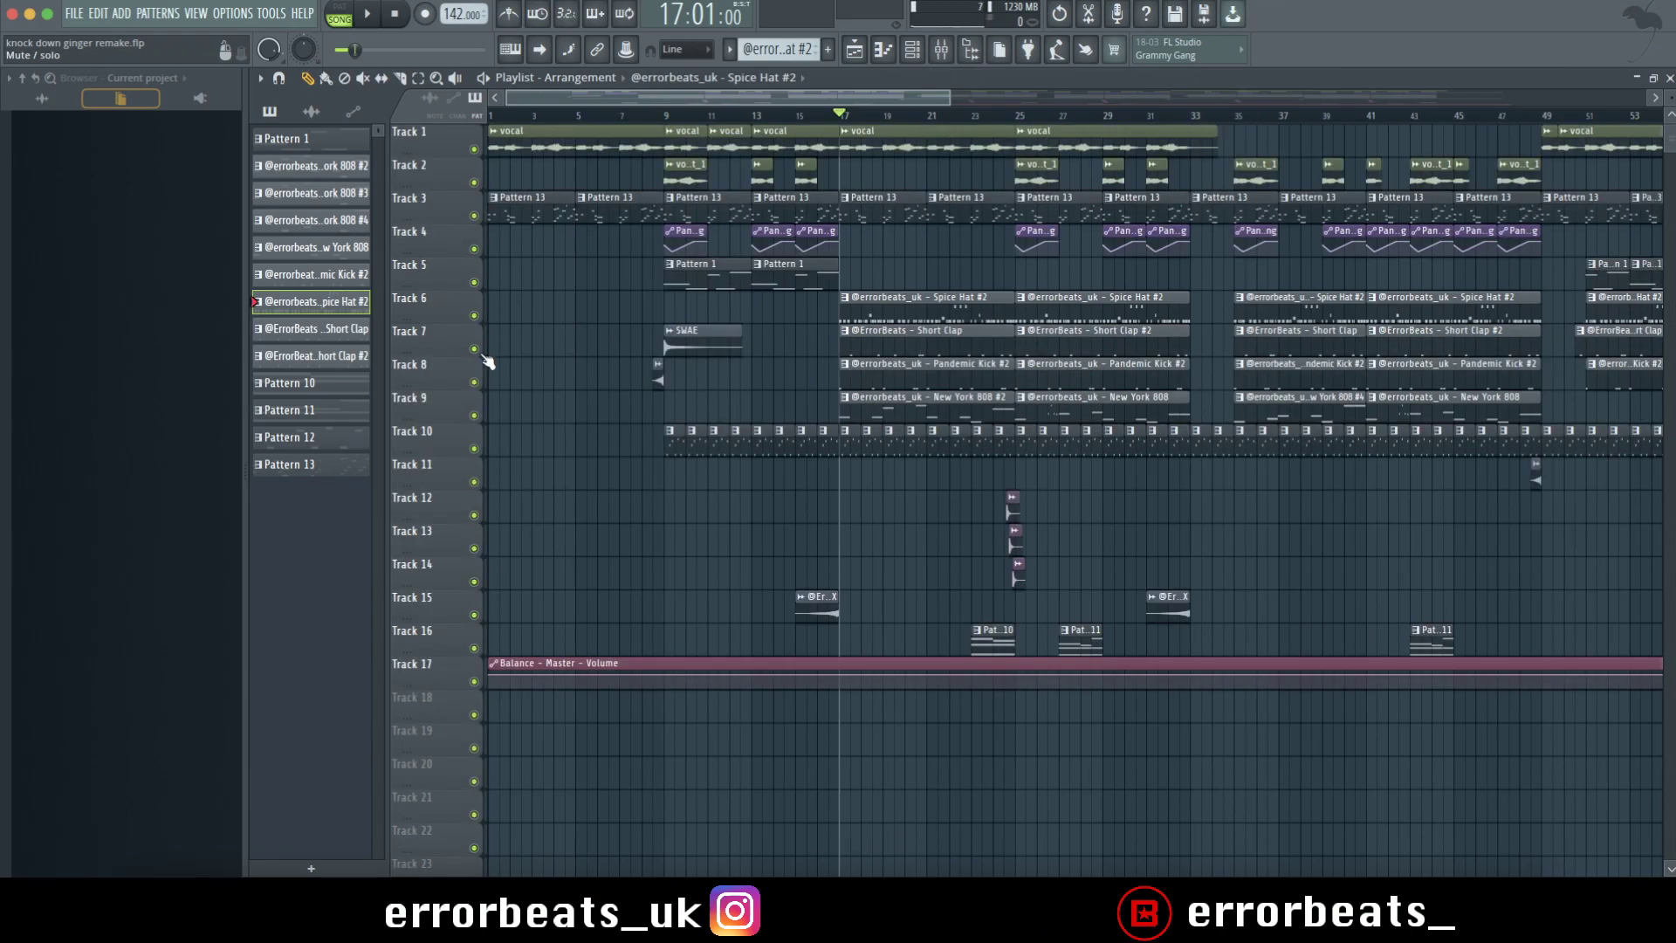
scroll(862, 393, up, 2)
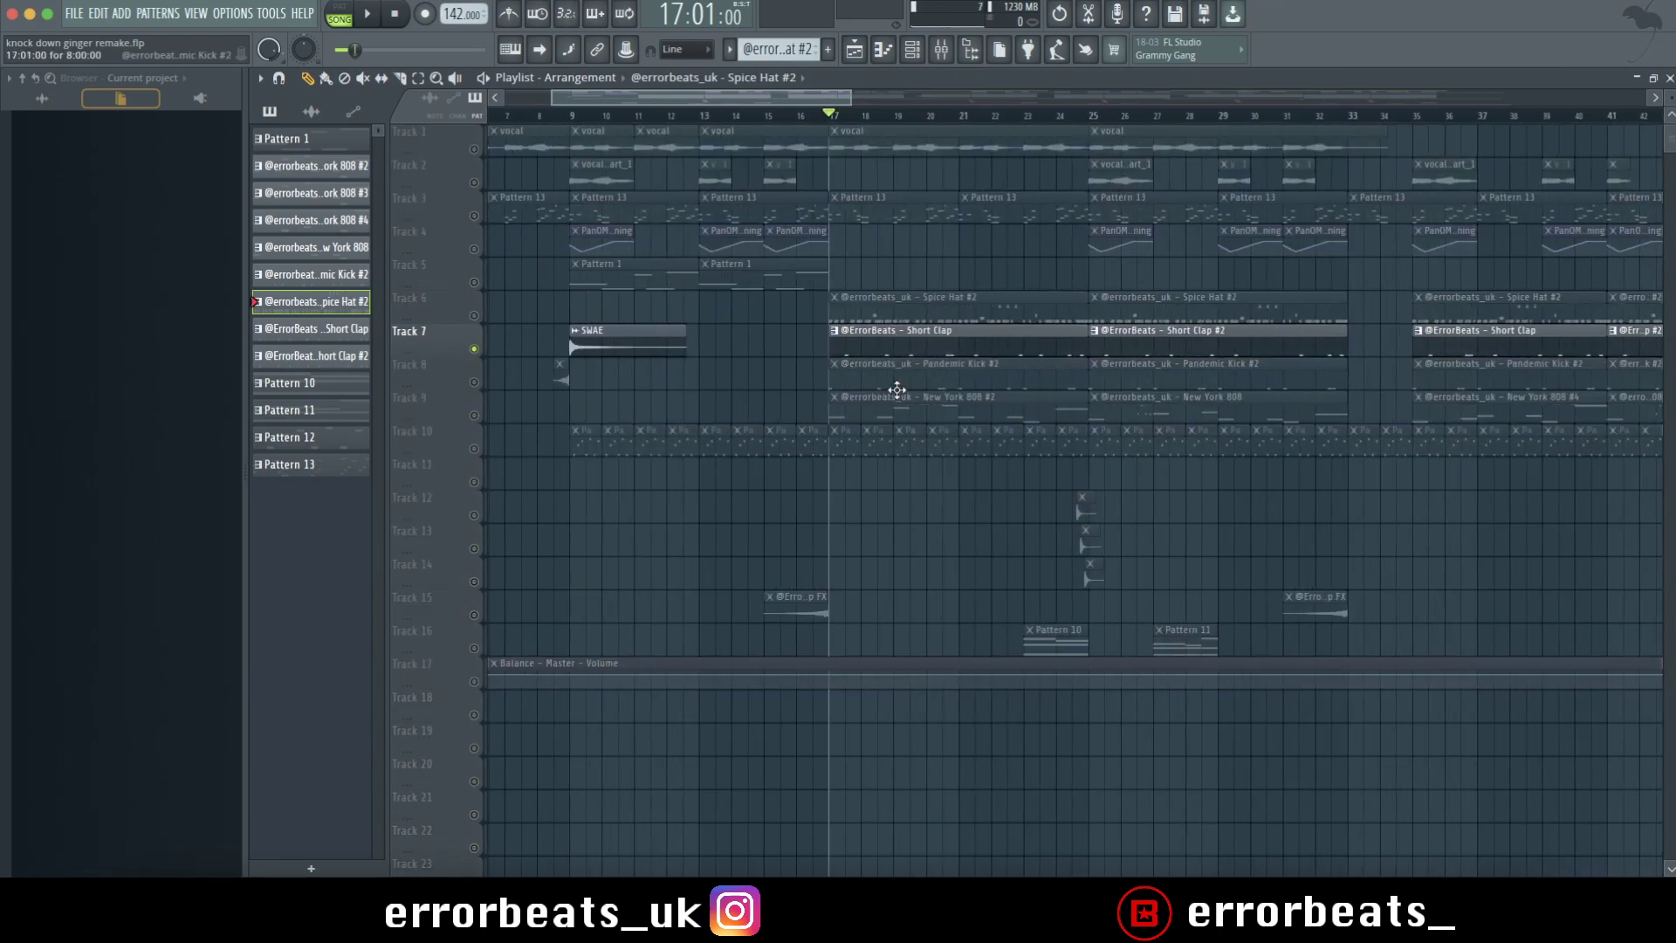
double_click(873, 342)
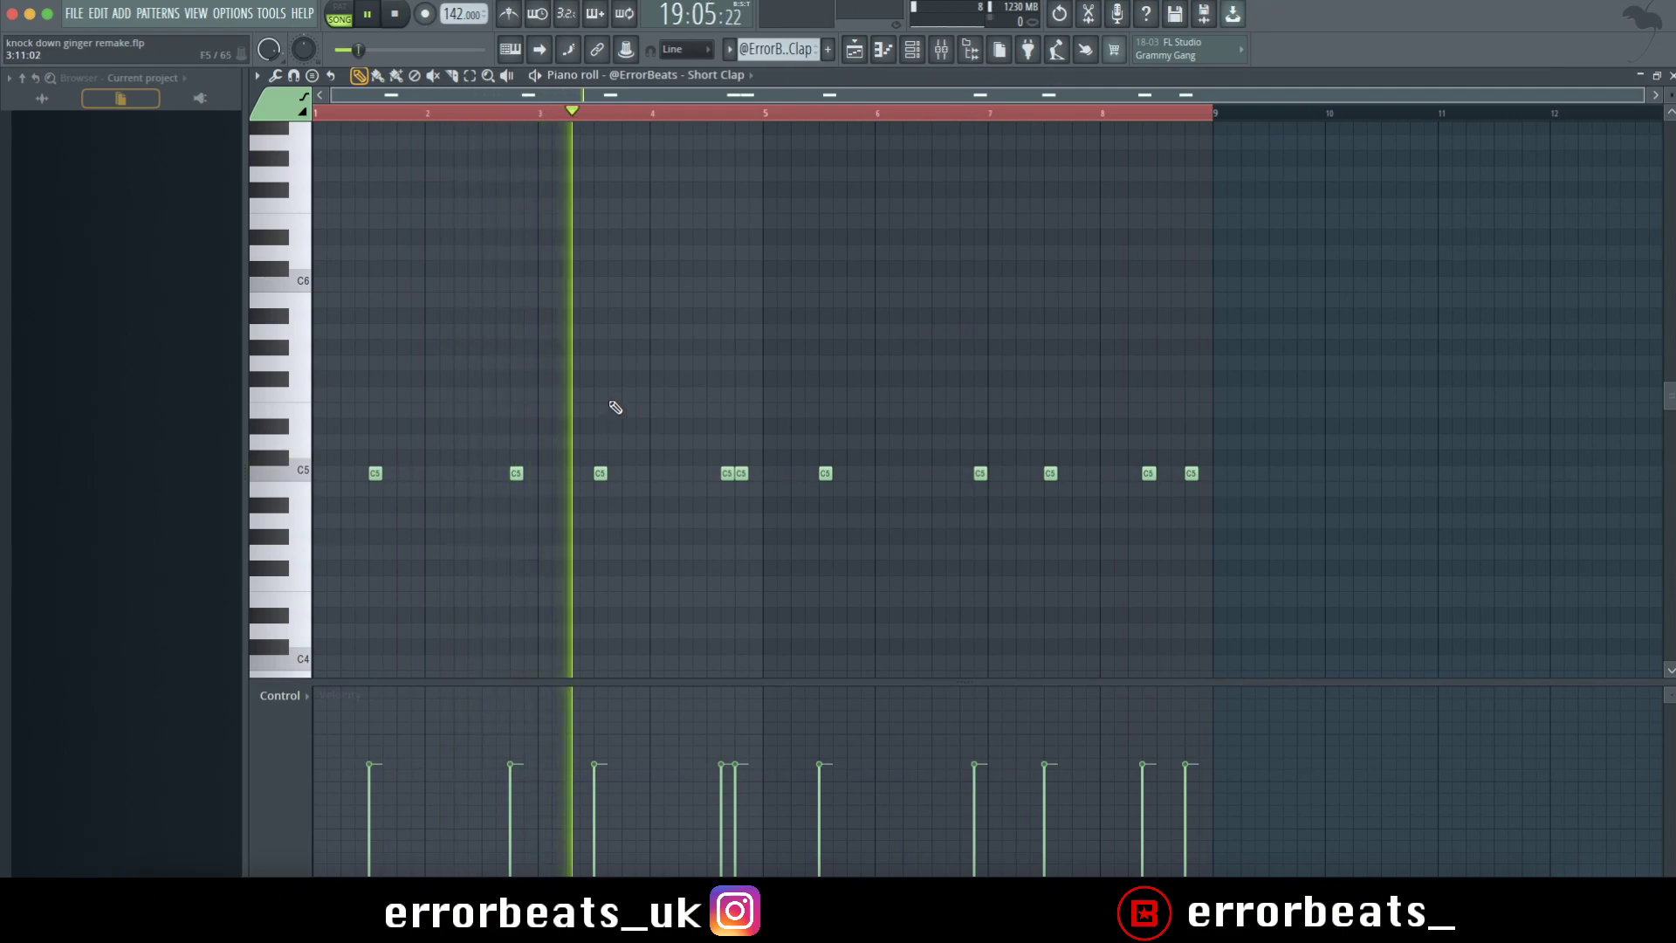
Inspect the Fruity parametric EQ 2 on the Short Clap's mixer insert 11 and close the mixer.
key(F9)
click(841, 422)
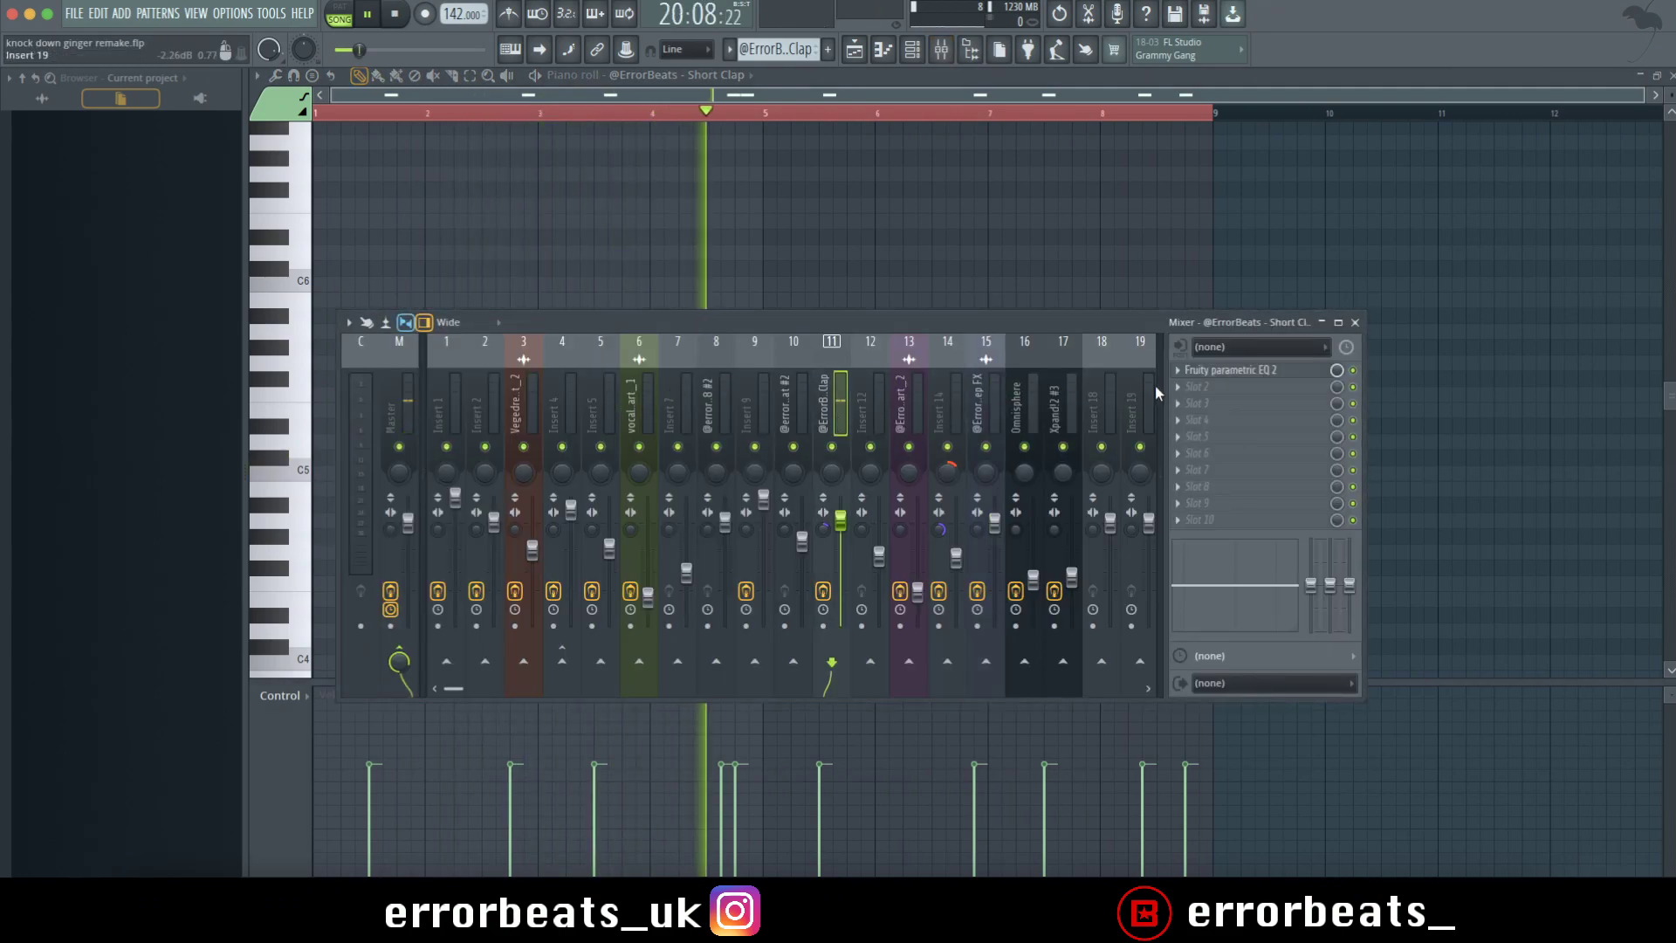
click(1243, 381)
mouse_move(545, 280)
mouse_down()
mouse_move(546, 263)
mouse_move(546, 288)
mouse_up()
click(866, 158)
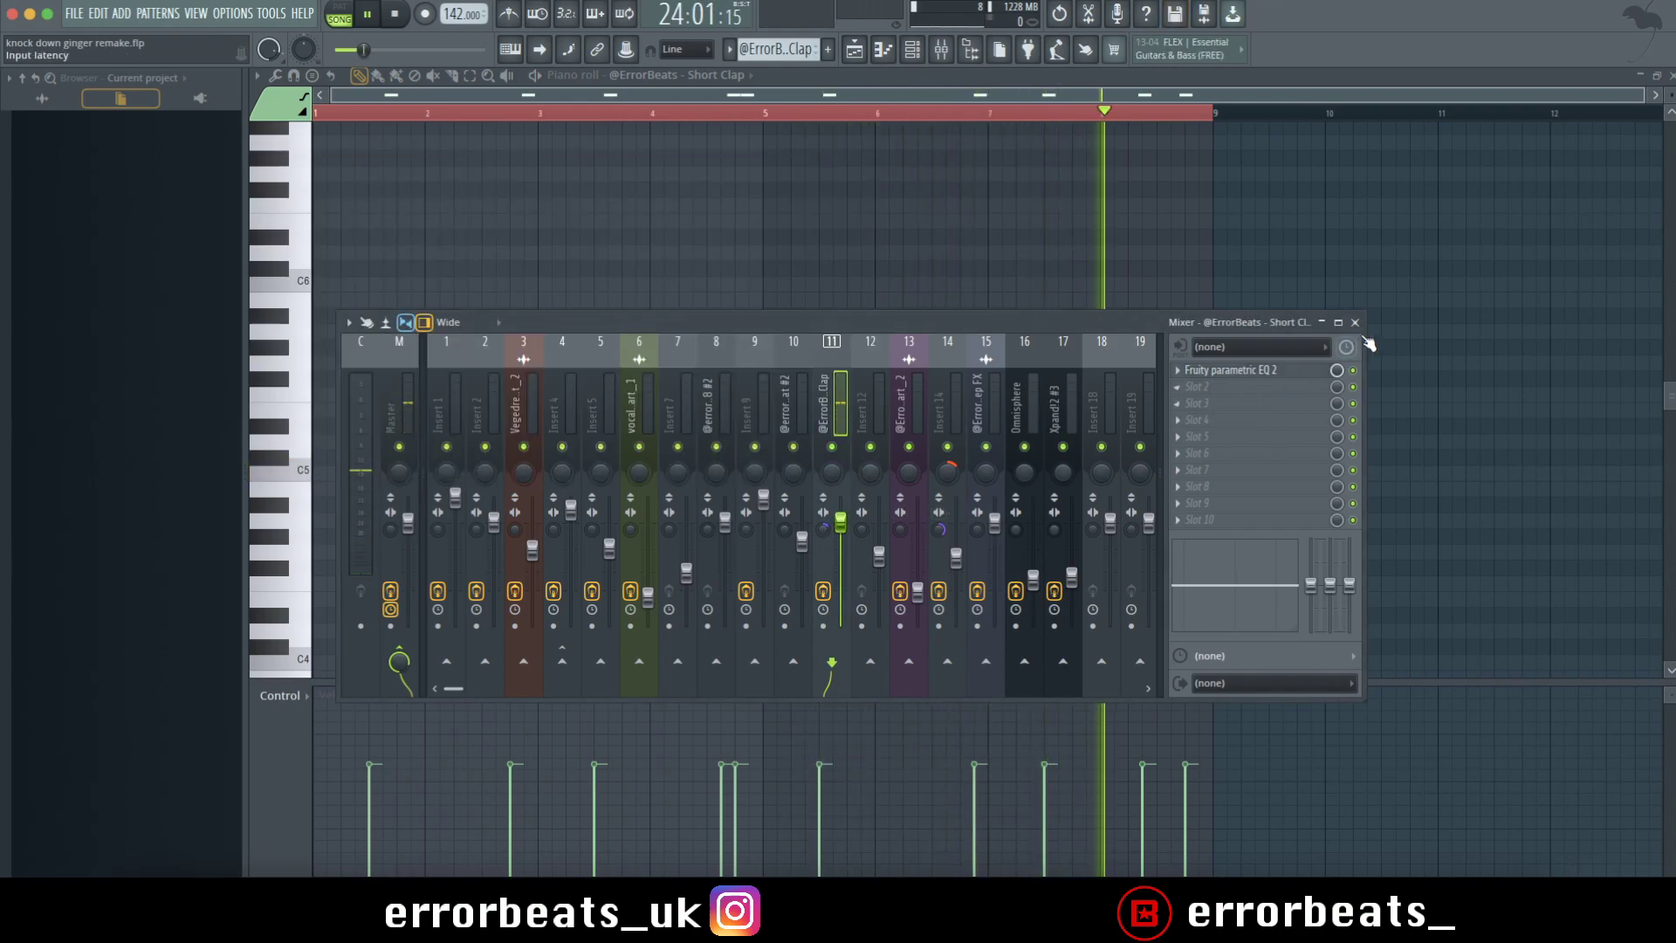
click(1356, 323)
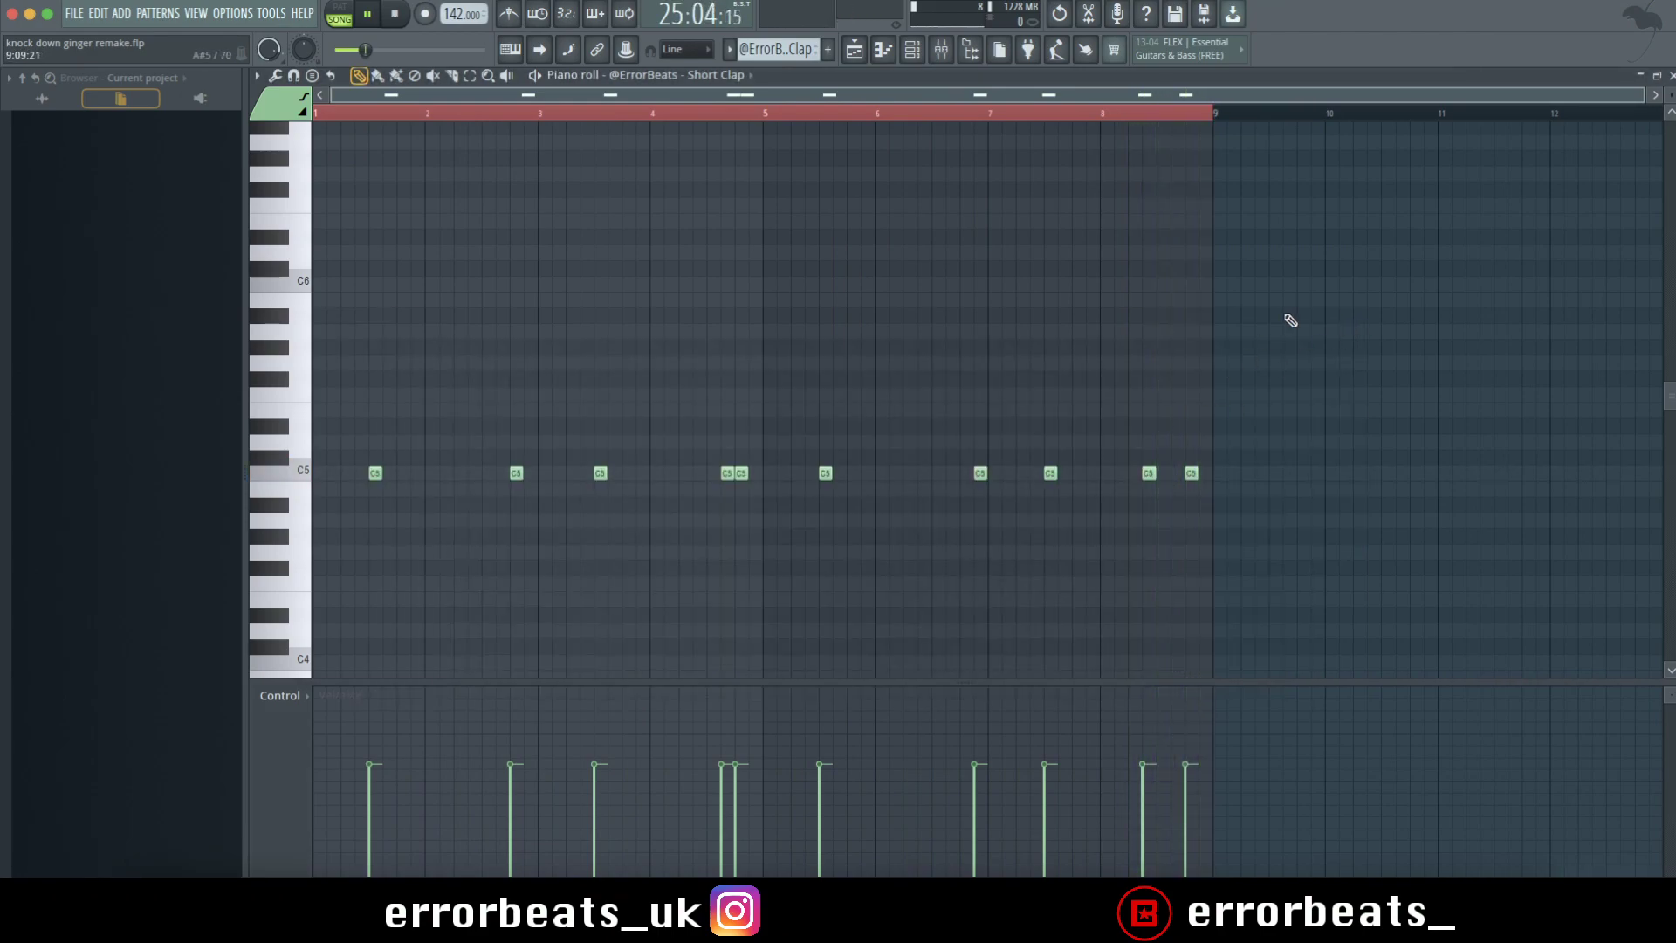
Close the Short Clap notes, audition and examine the Short Clap #2 clip from bar 25, and return to the playlist.
click(1657, 78)
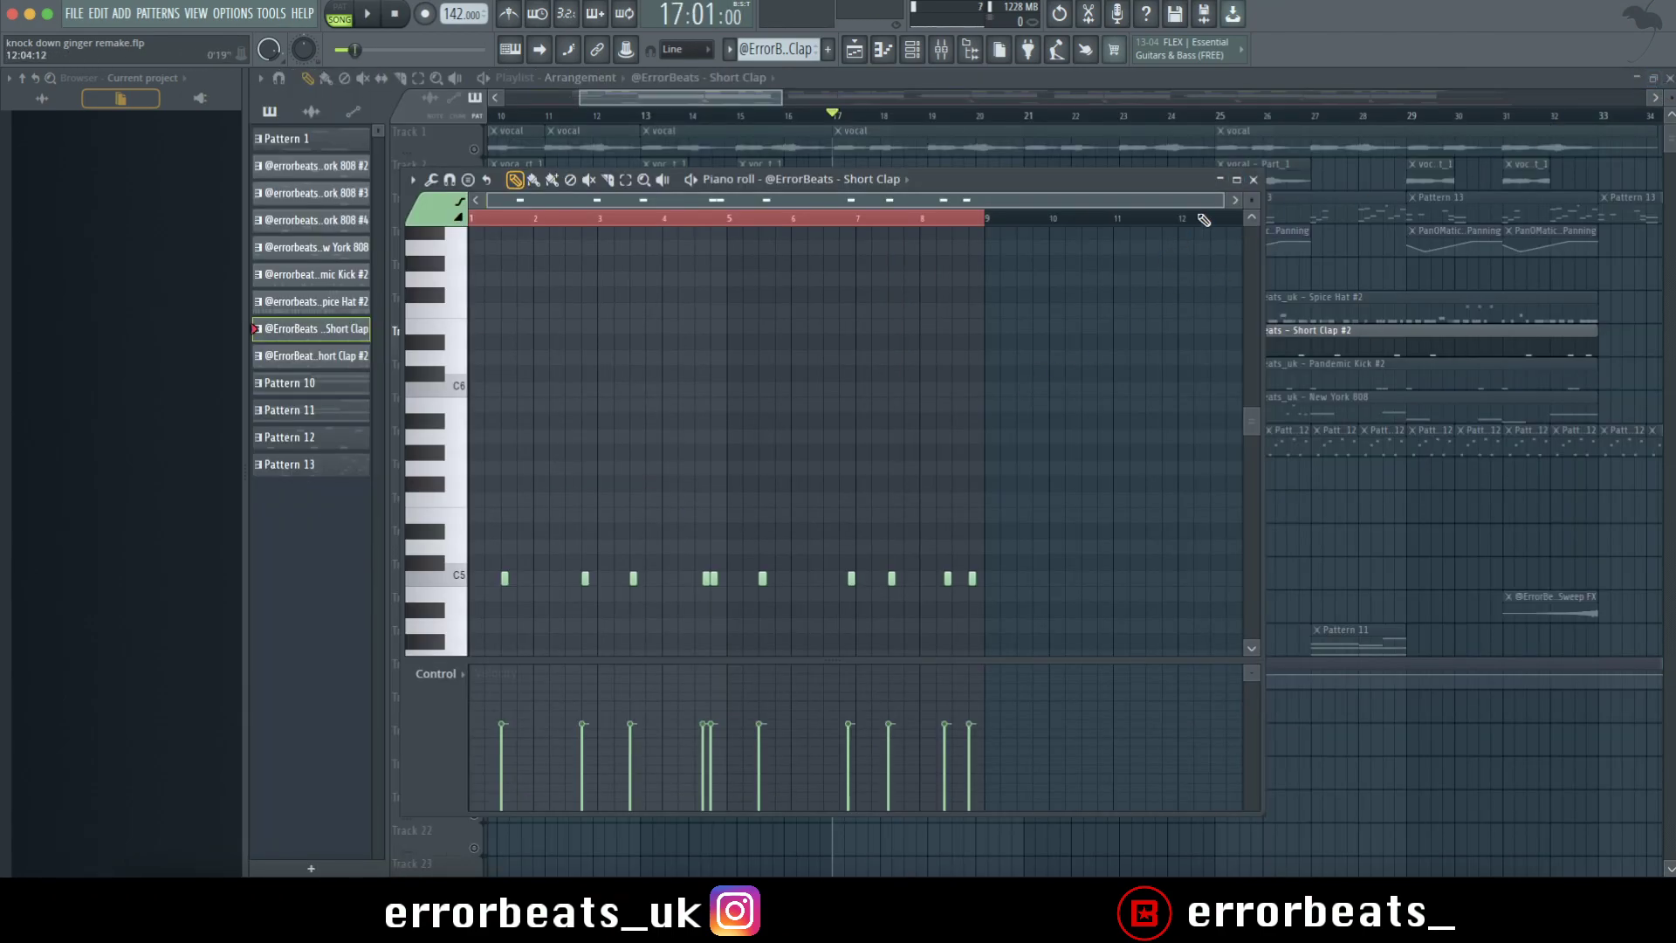
click(1252, 179)
click(1668, 77)
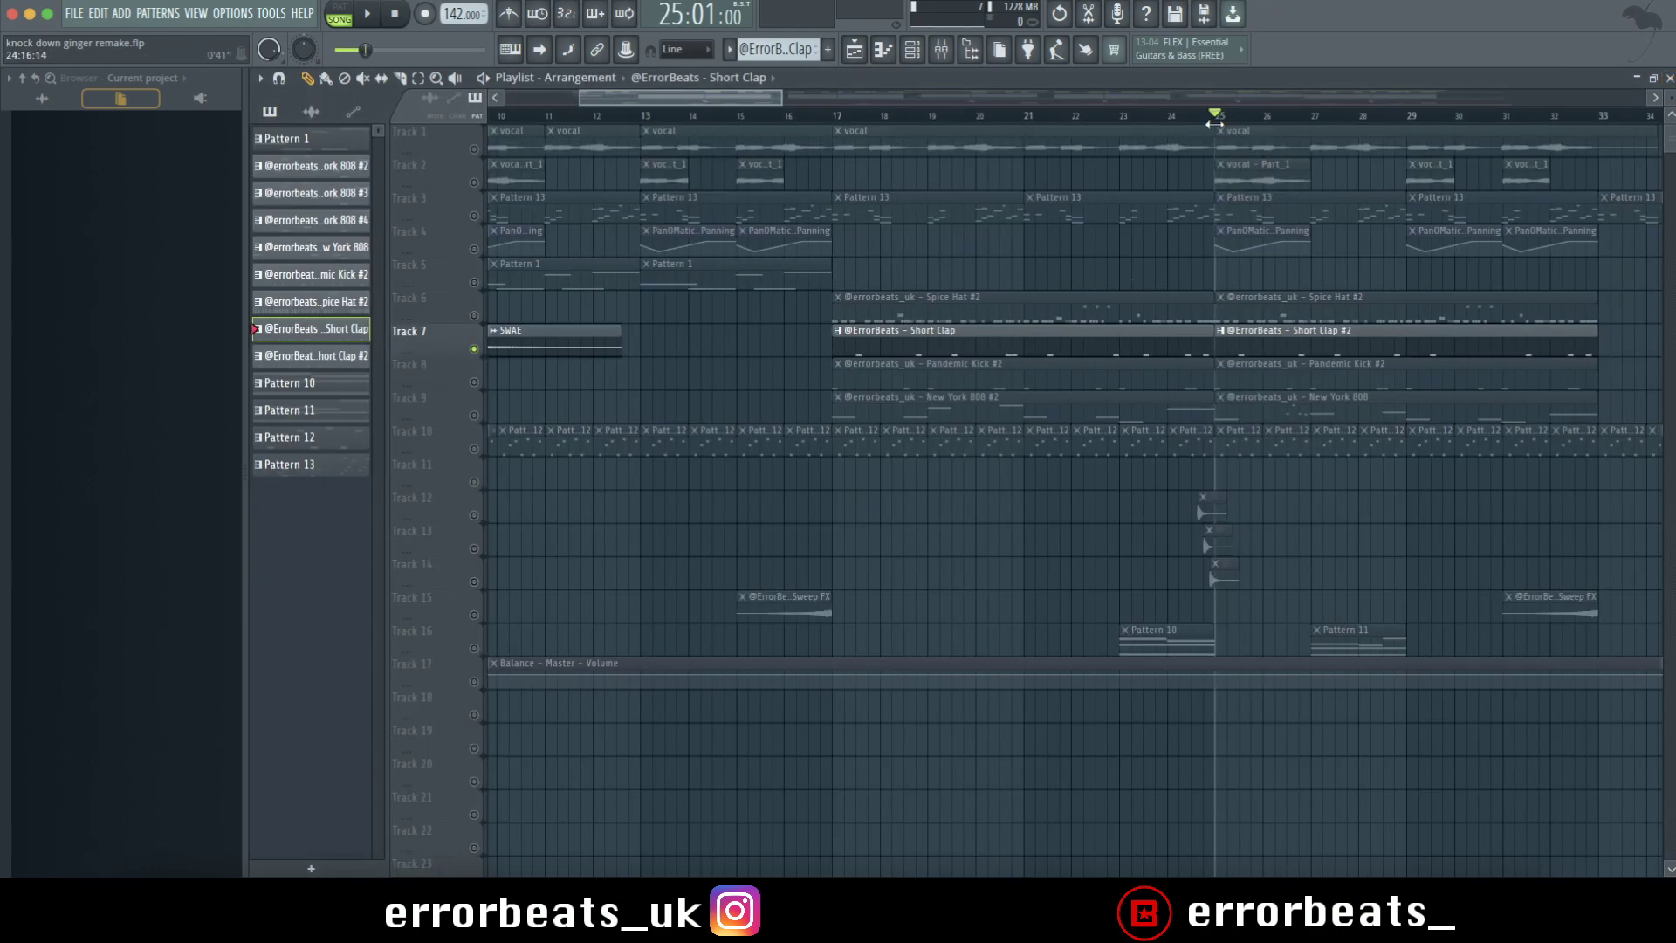
double_click(1354, 349)
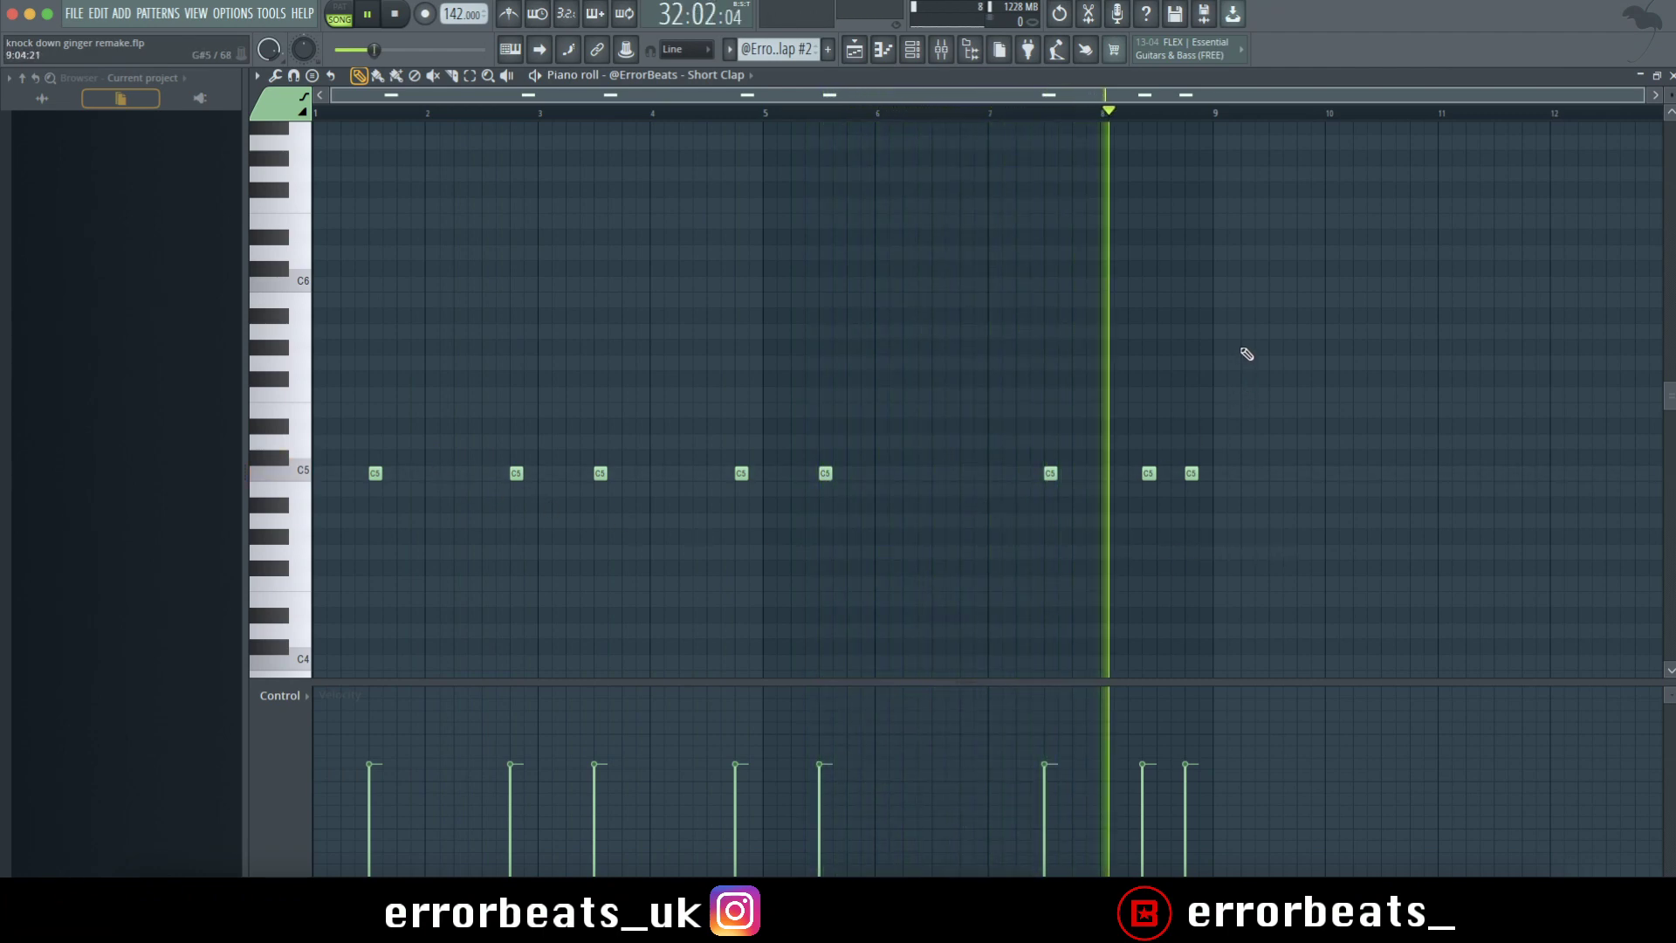
key(space)
click(1672, 76)
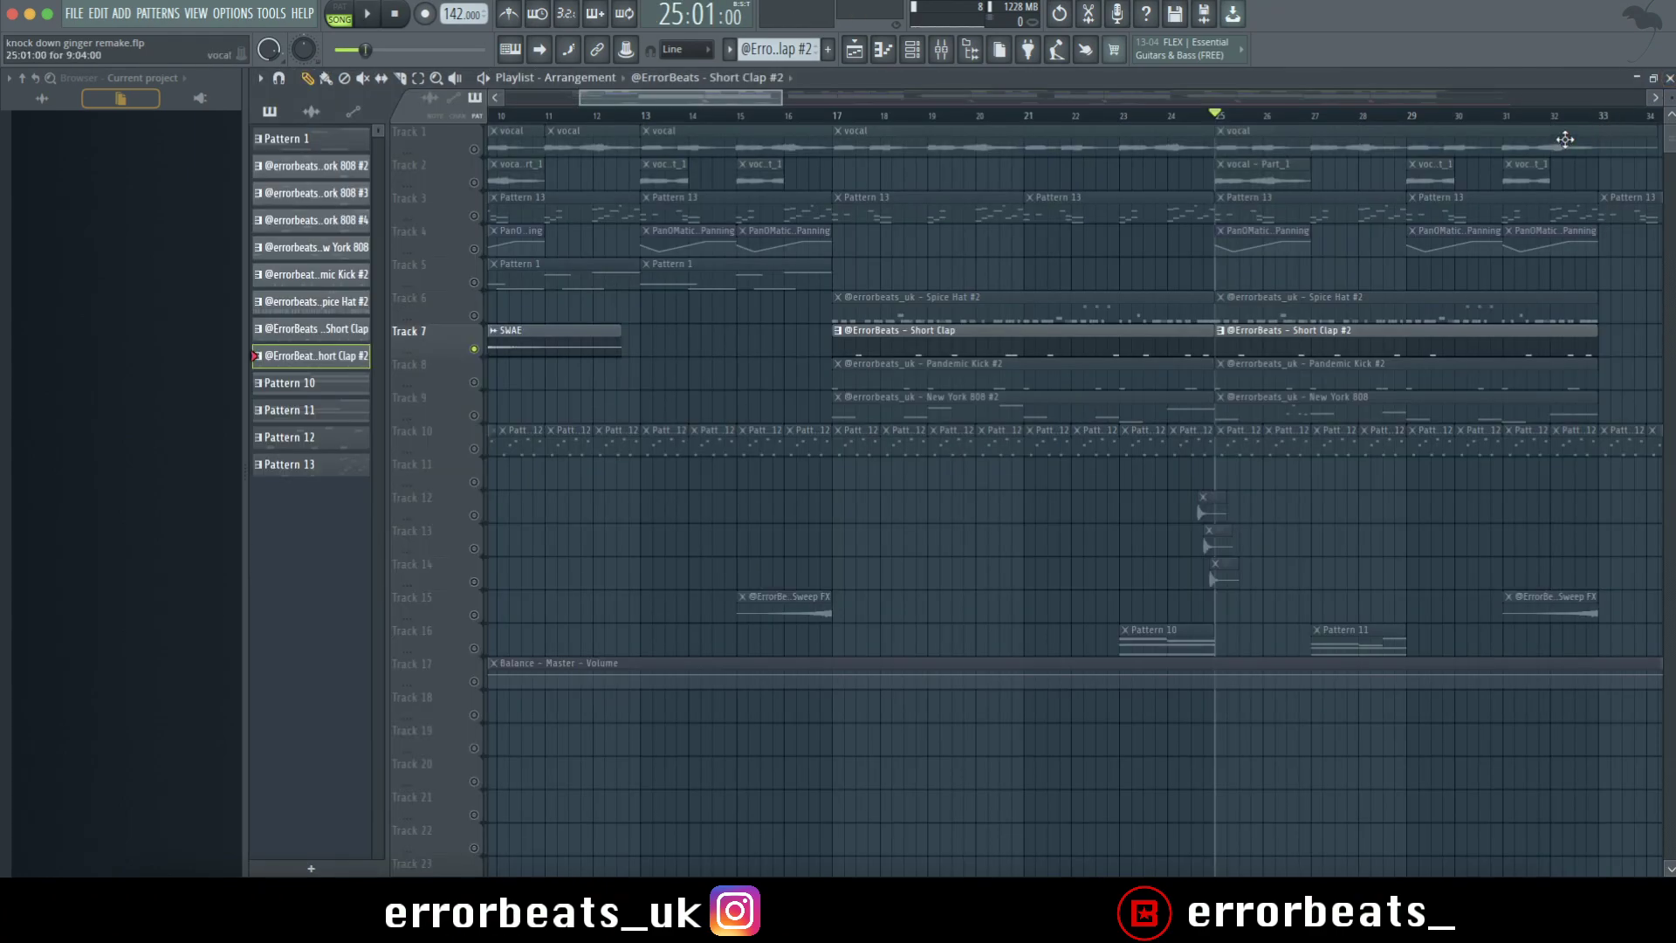
Inspect the Short Clap channel's sample file, envelope and root note settings from the channel rack and close both windows.
key(F6)
click(947, 346)
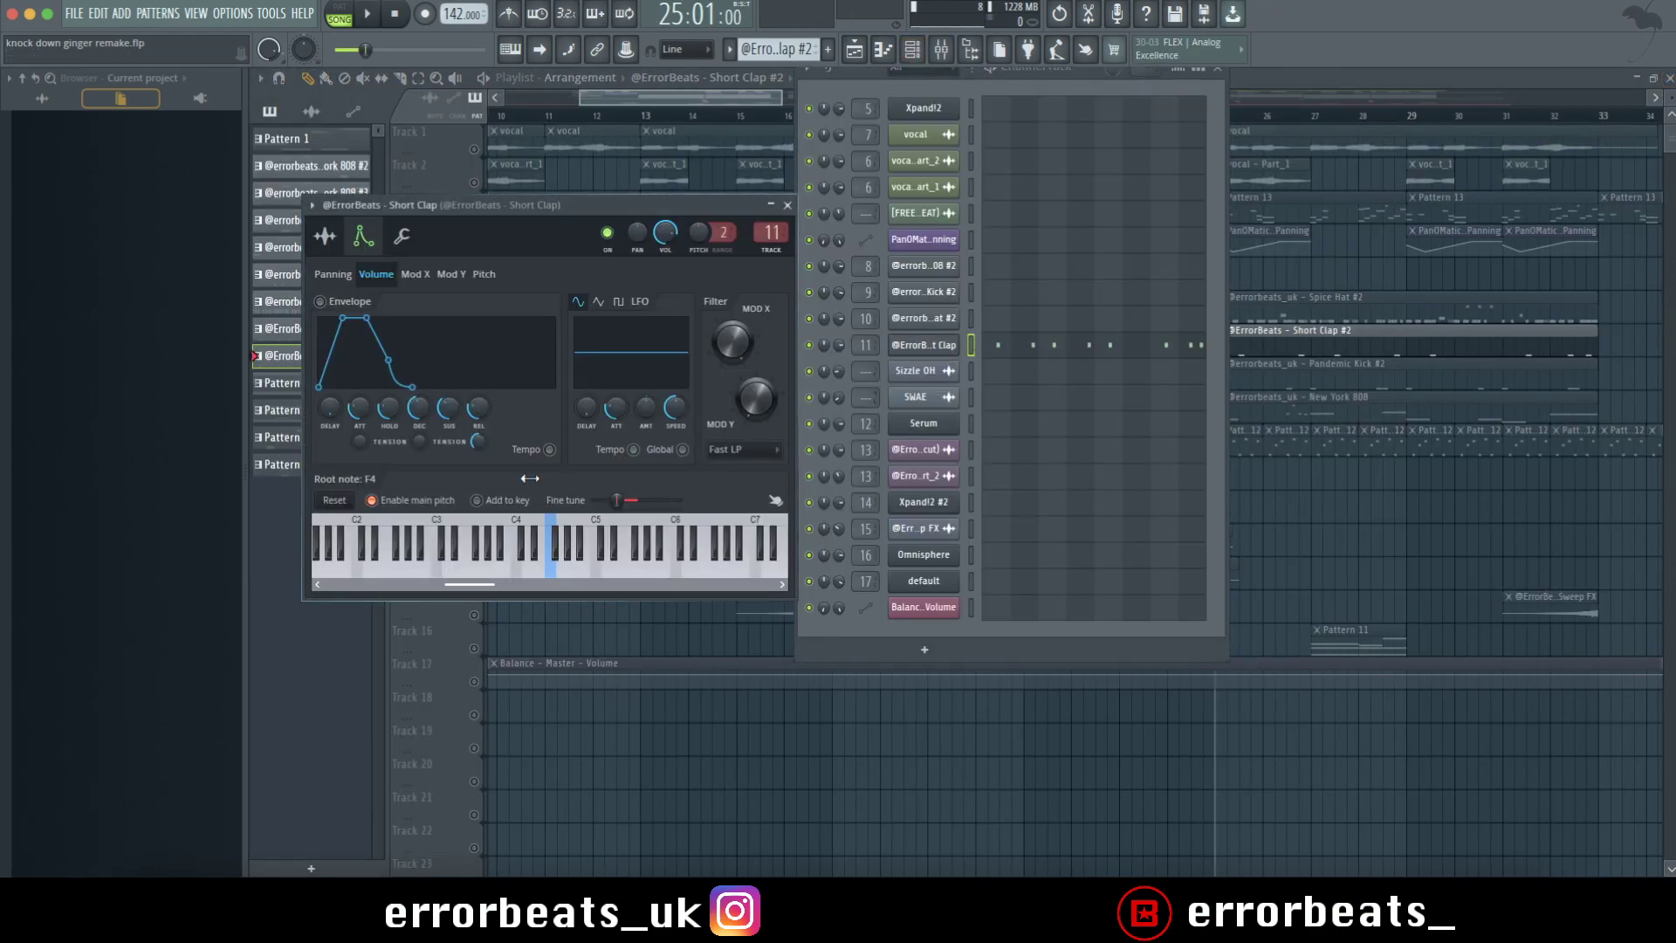
click(334, 253)
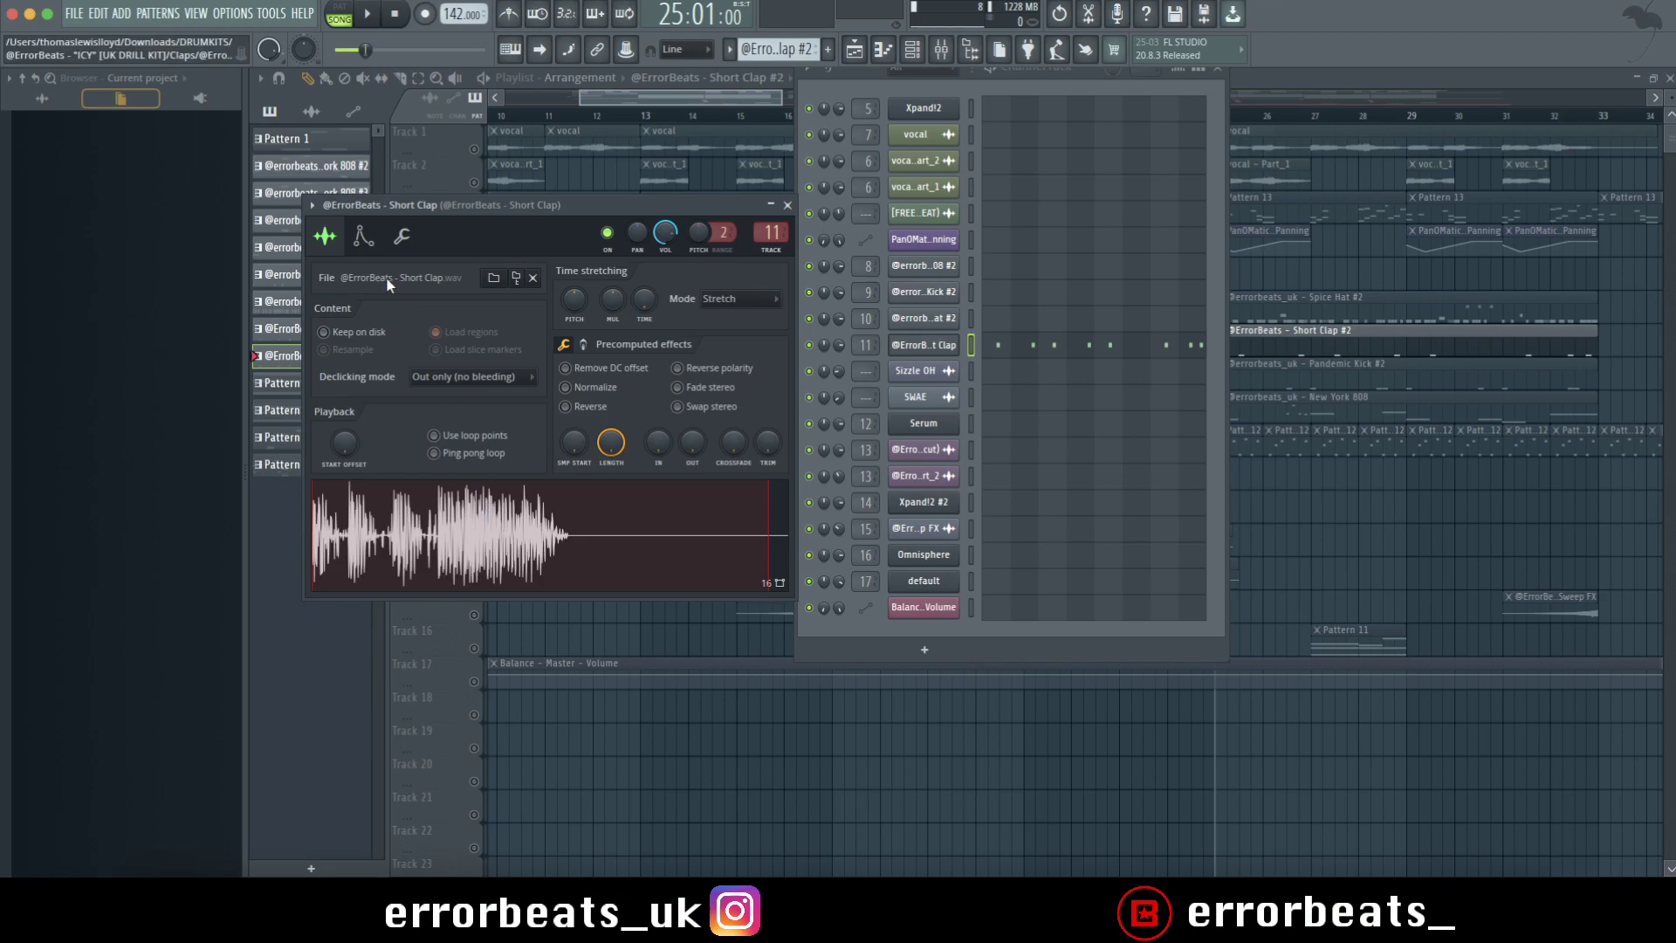
click(363, 236)
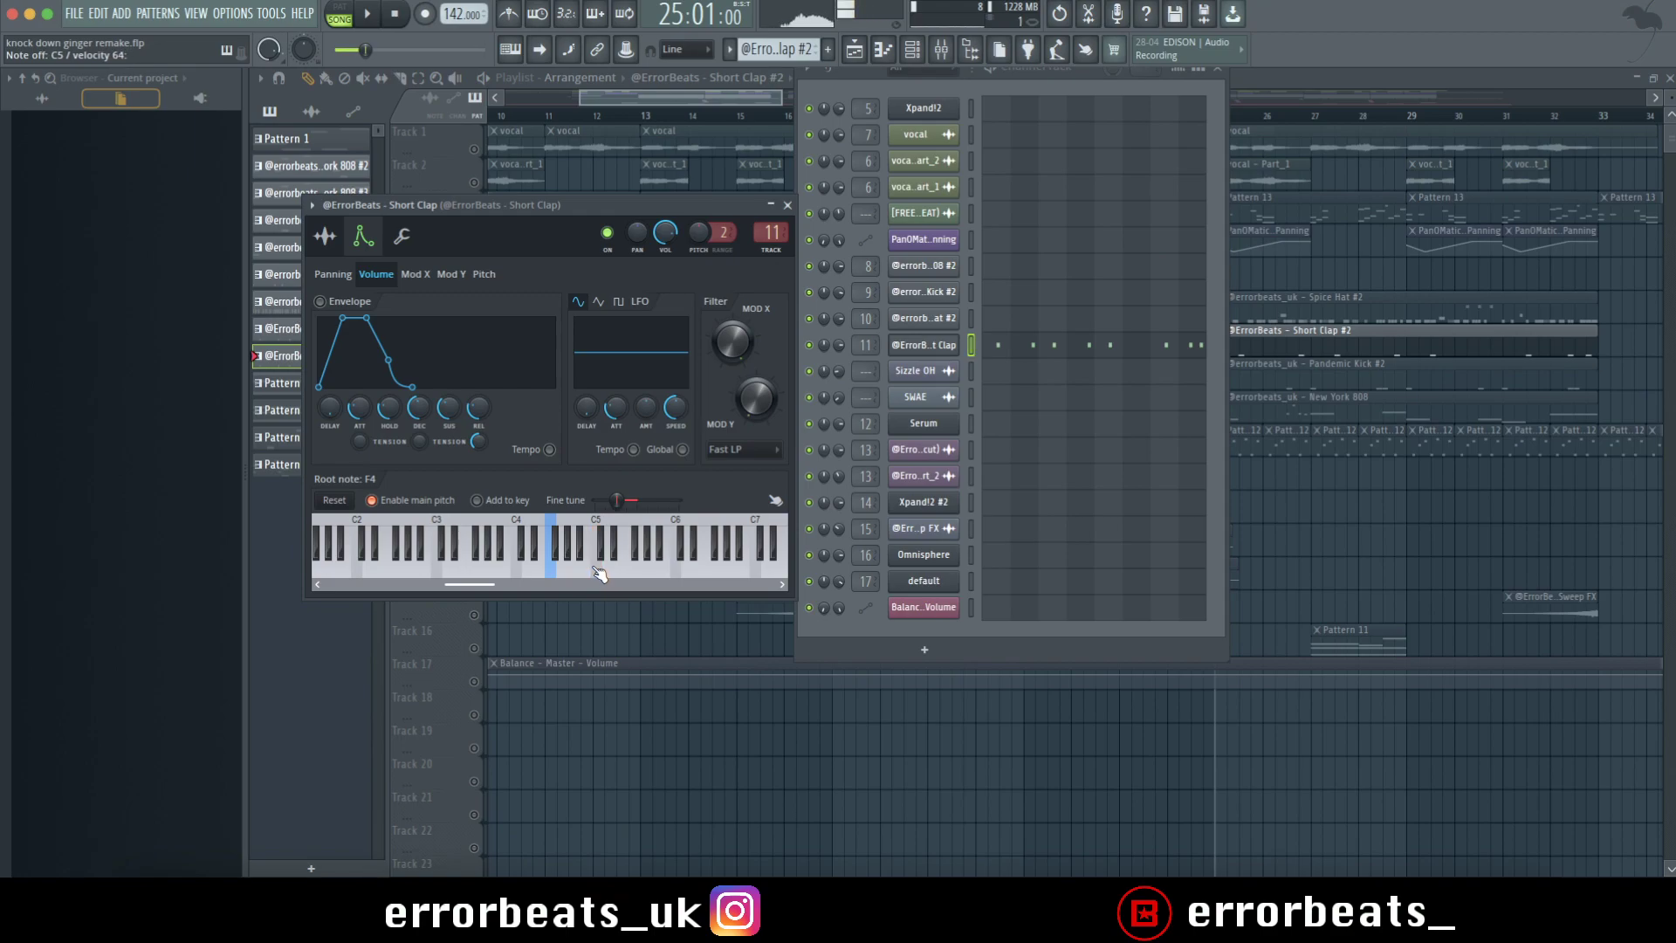
click(787, 206)
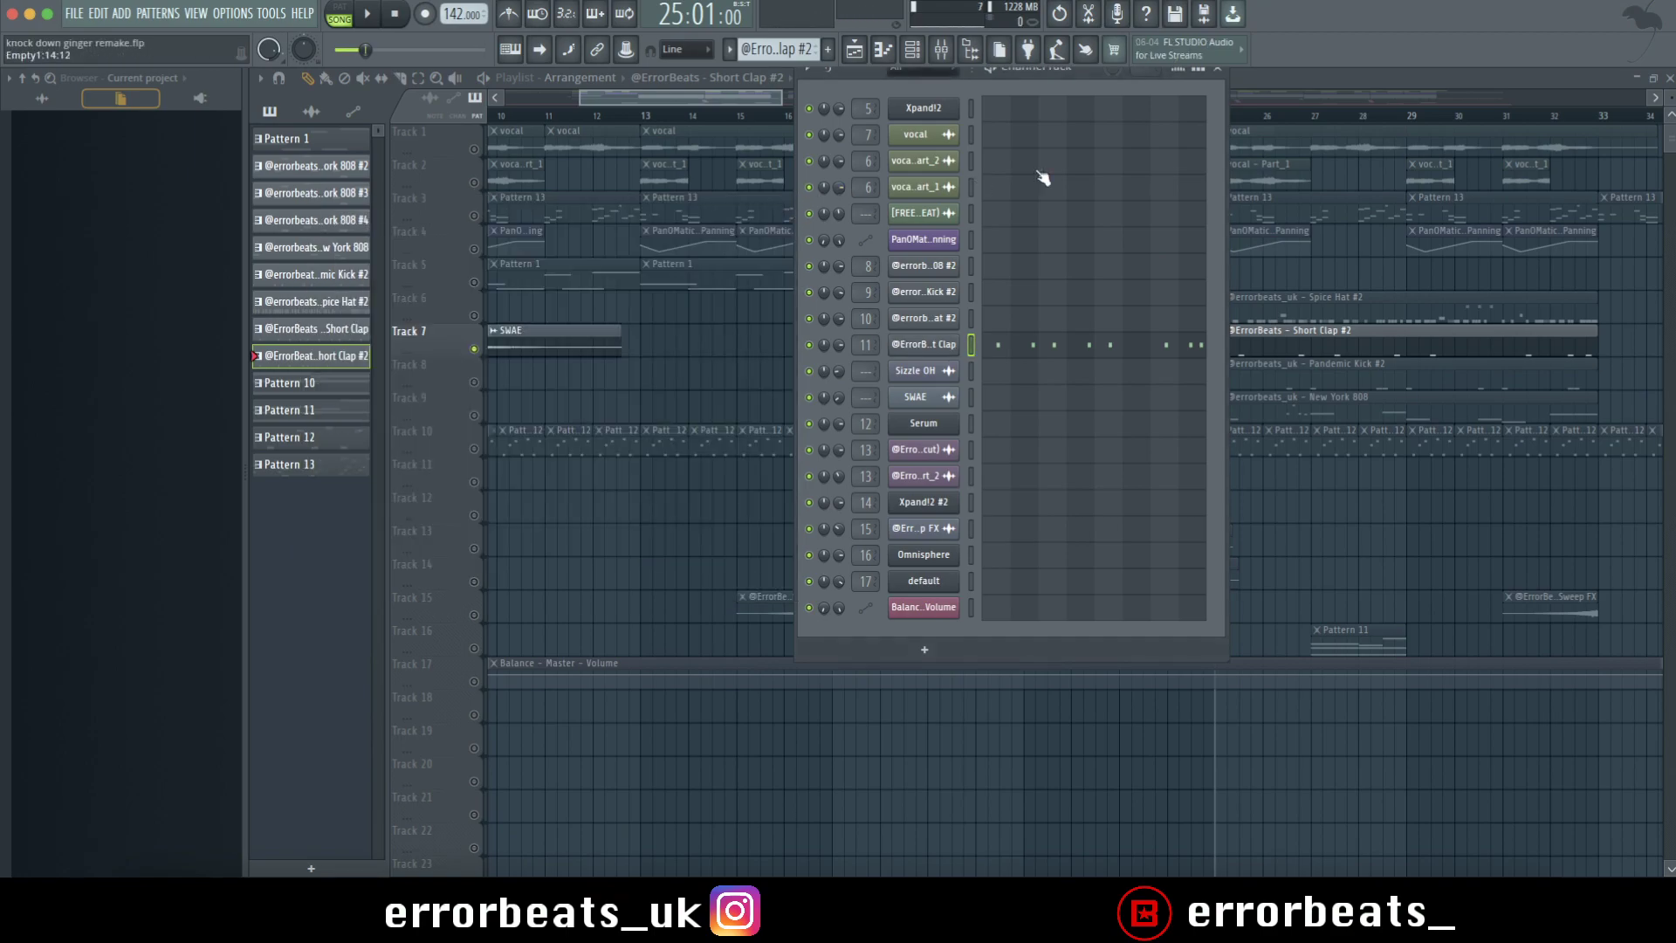
click(1220, 71)
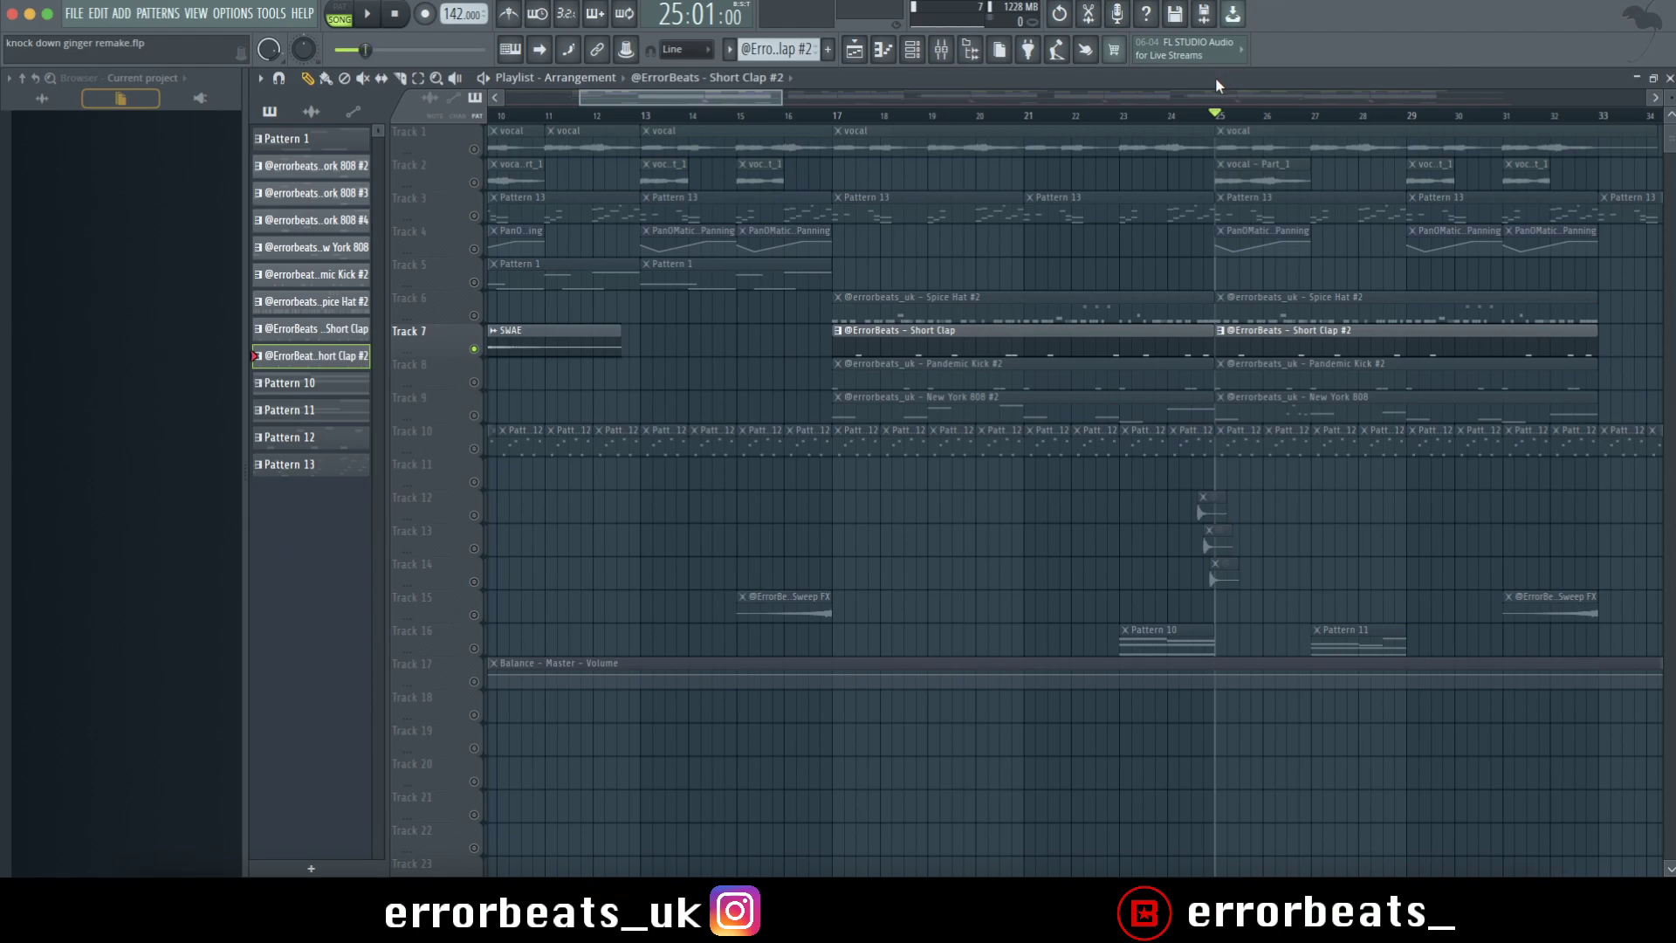
Solo Track 8, open the Pandemic Kick #2 clip at bar 17 in the piano roll and audition its notes.
scroll(638, 121, down, 6)
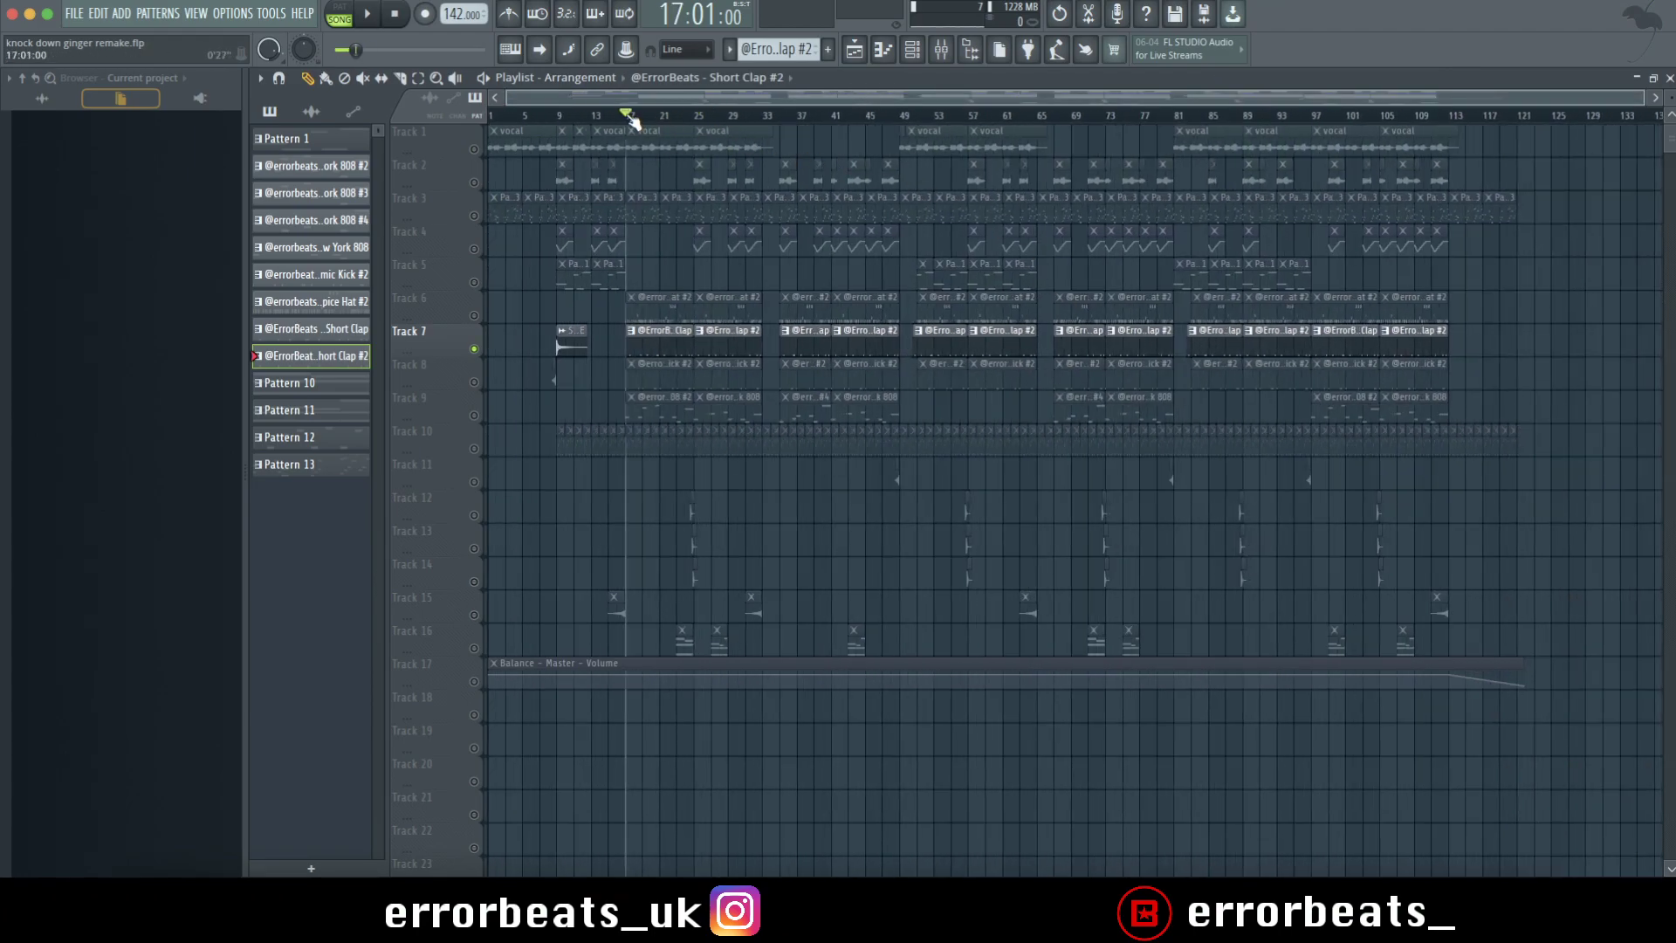
scroll(632, 121, up, 4)
click(483, 364)
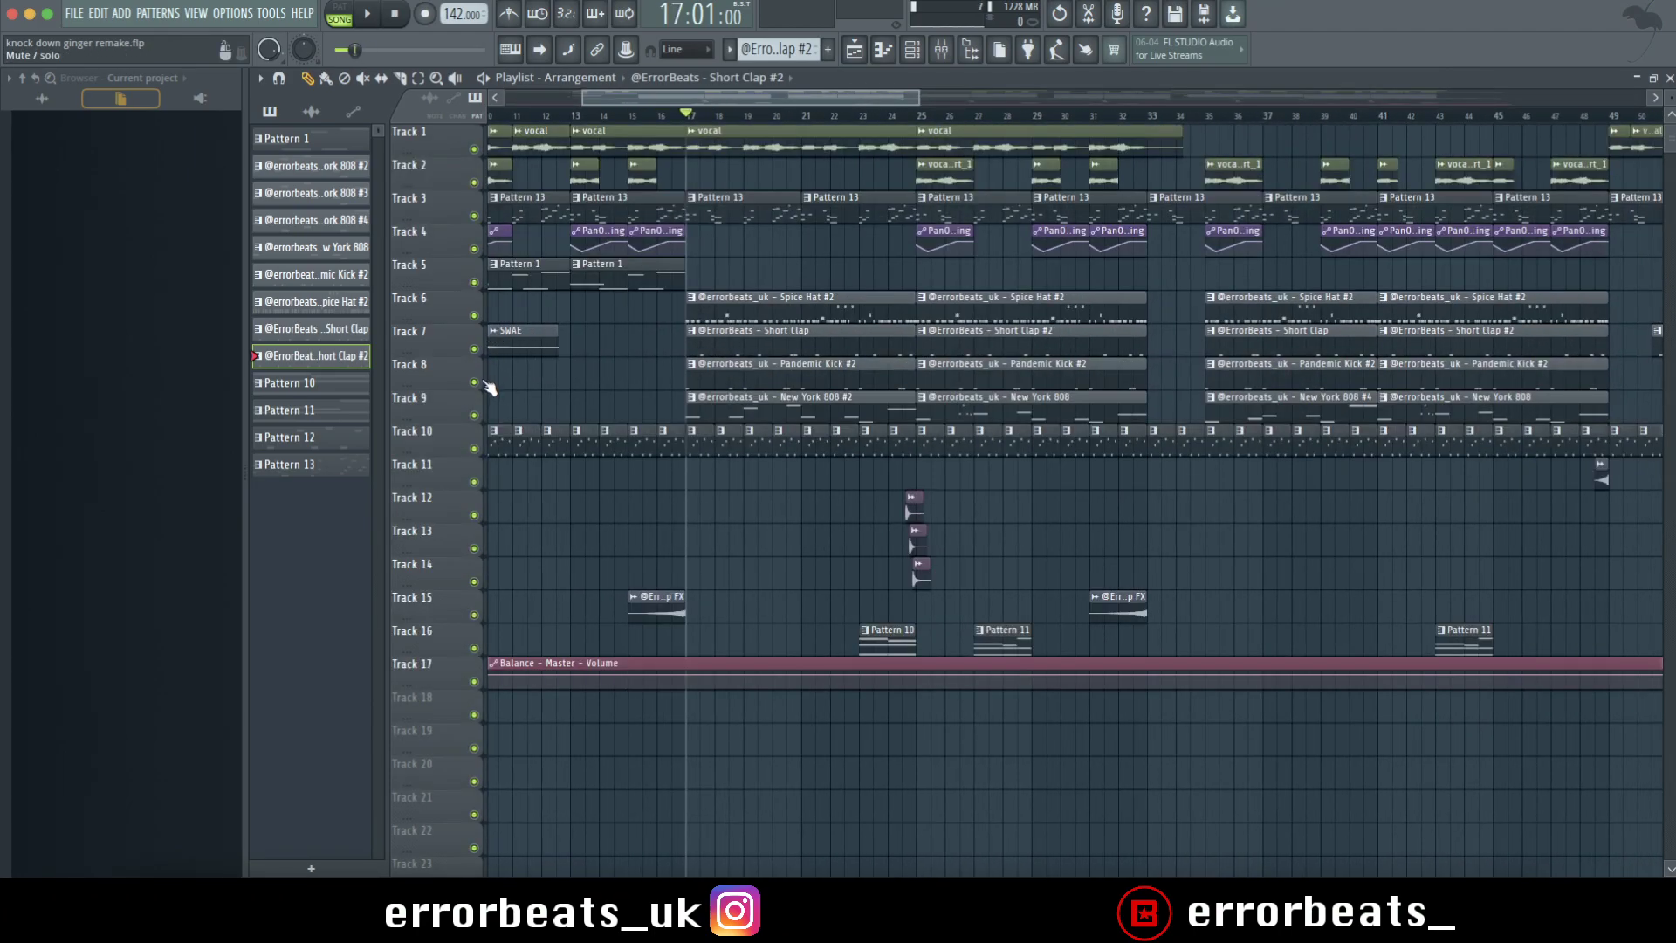
double_click(820, 376)
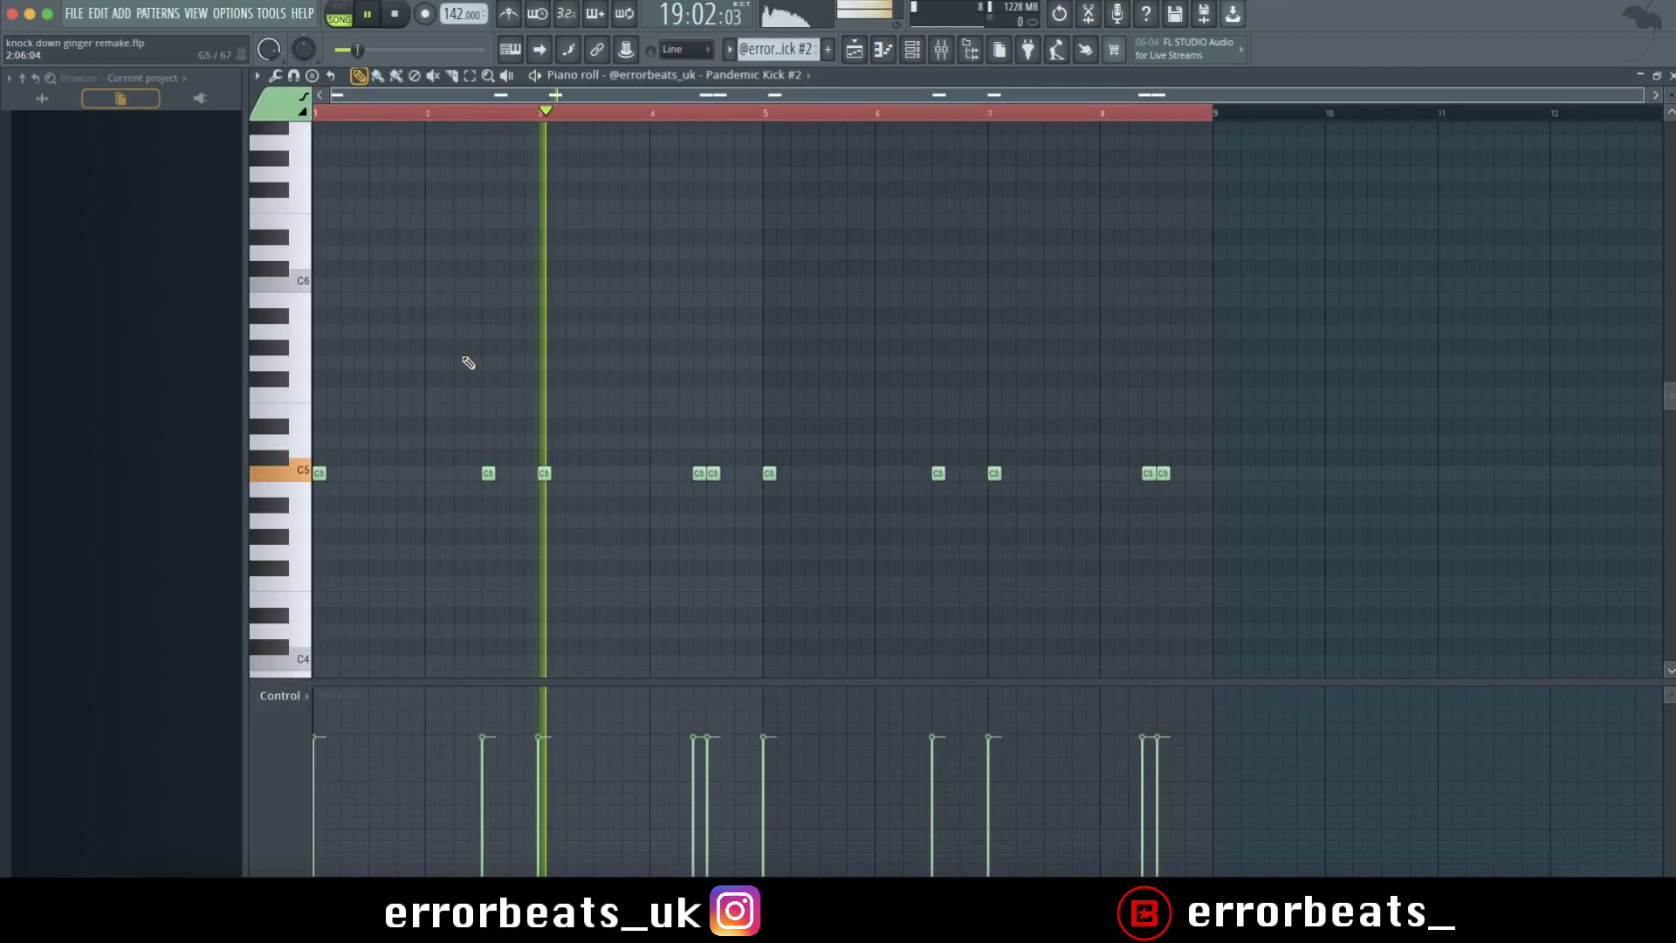
key(XF86AudioLowerVolume)
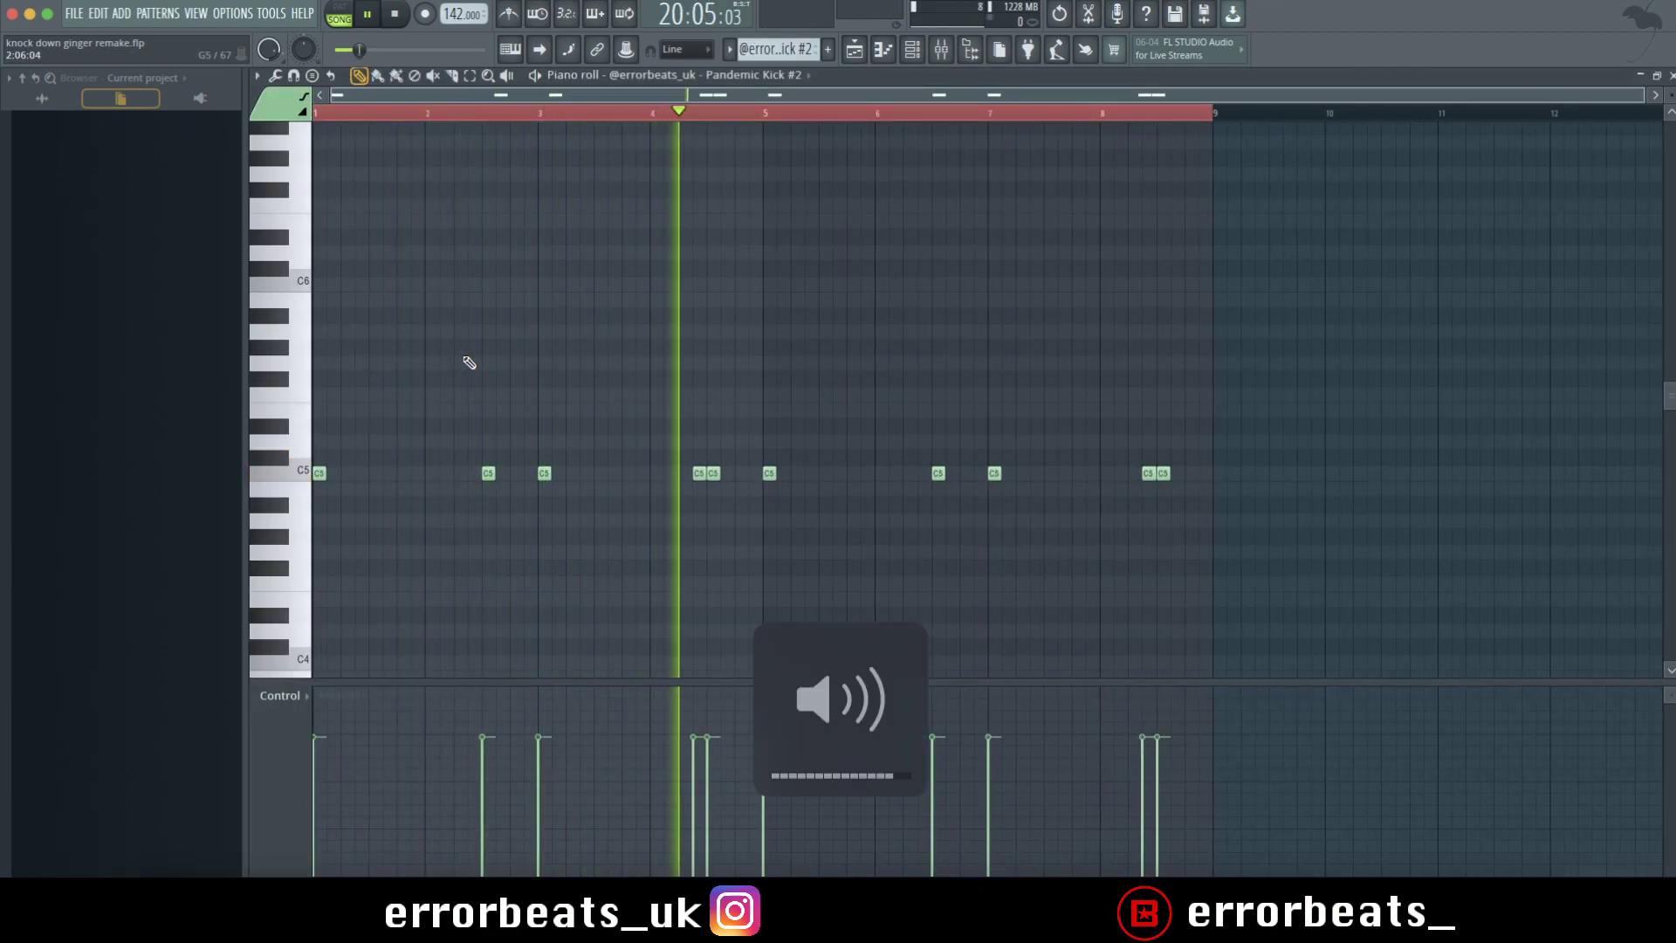
Inspect the Fruity parametric EQ 2 on the kick's mixer insert 9 and close the EQ window.
key(F9)
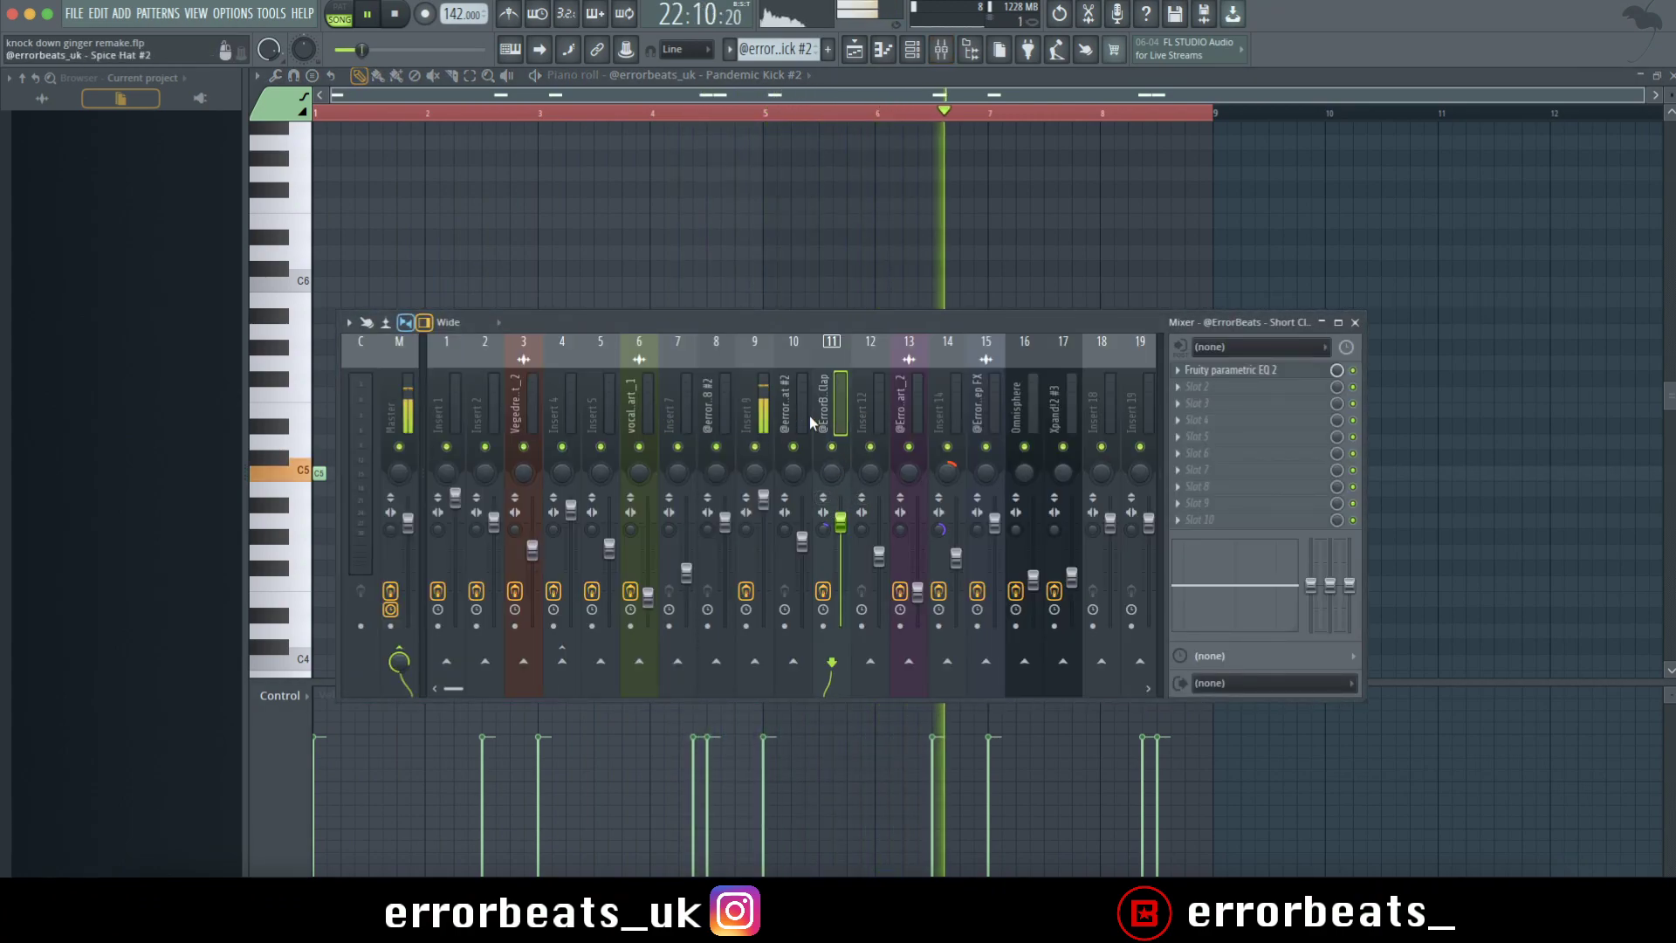
click(768, 402)
click(1191, 371)
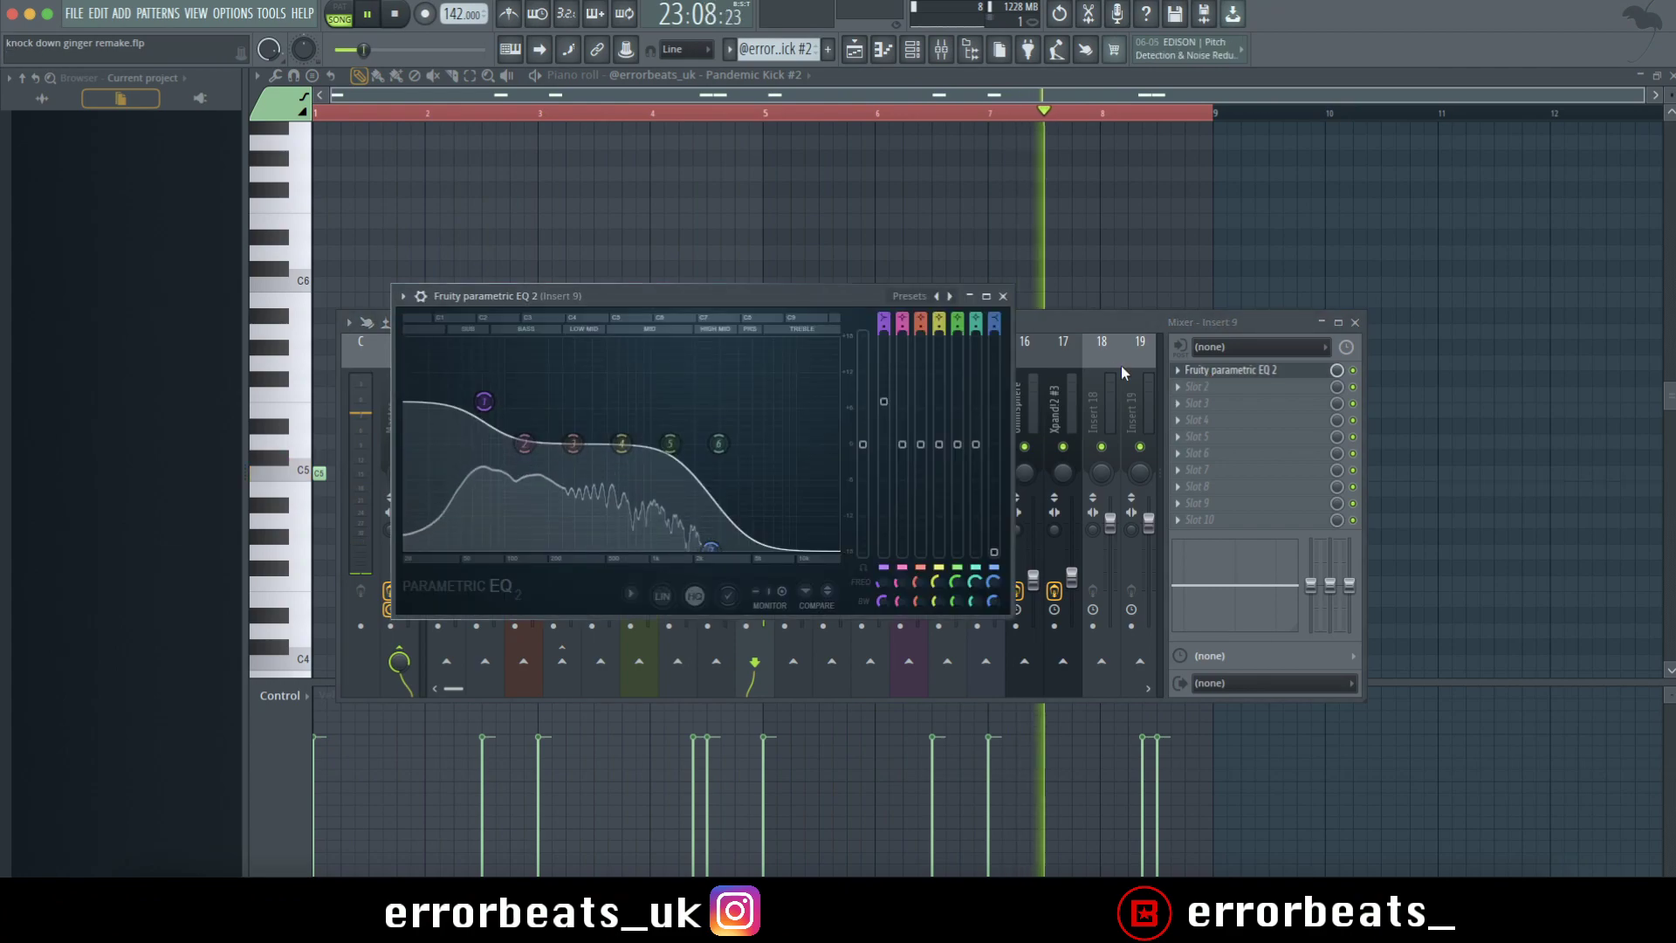
click(1003, 297)
Examine the Pandemic Kick #2 channel's sample settings from the channel rack and return to the playlist.
key(F6)
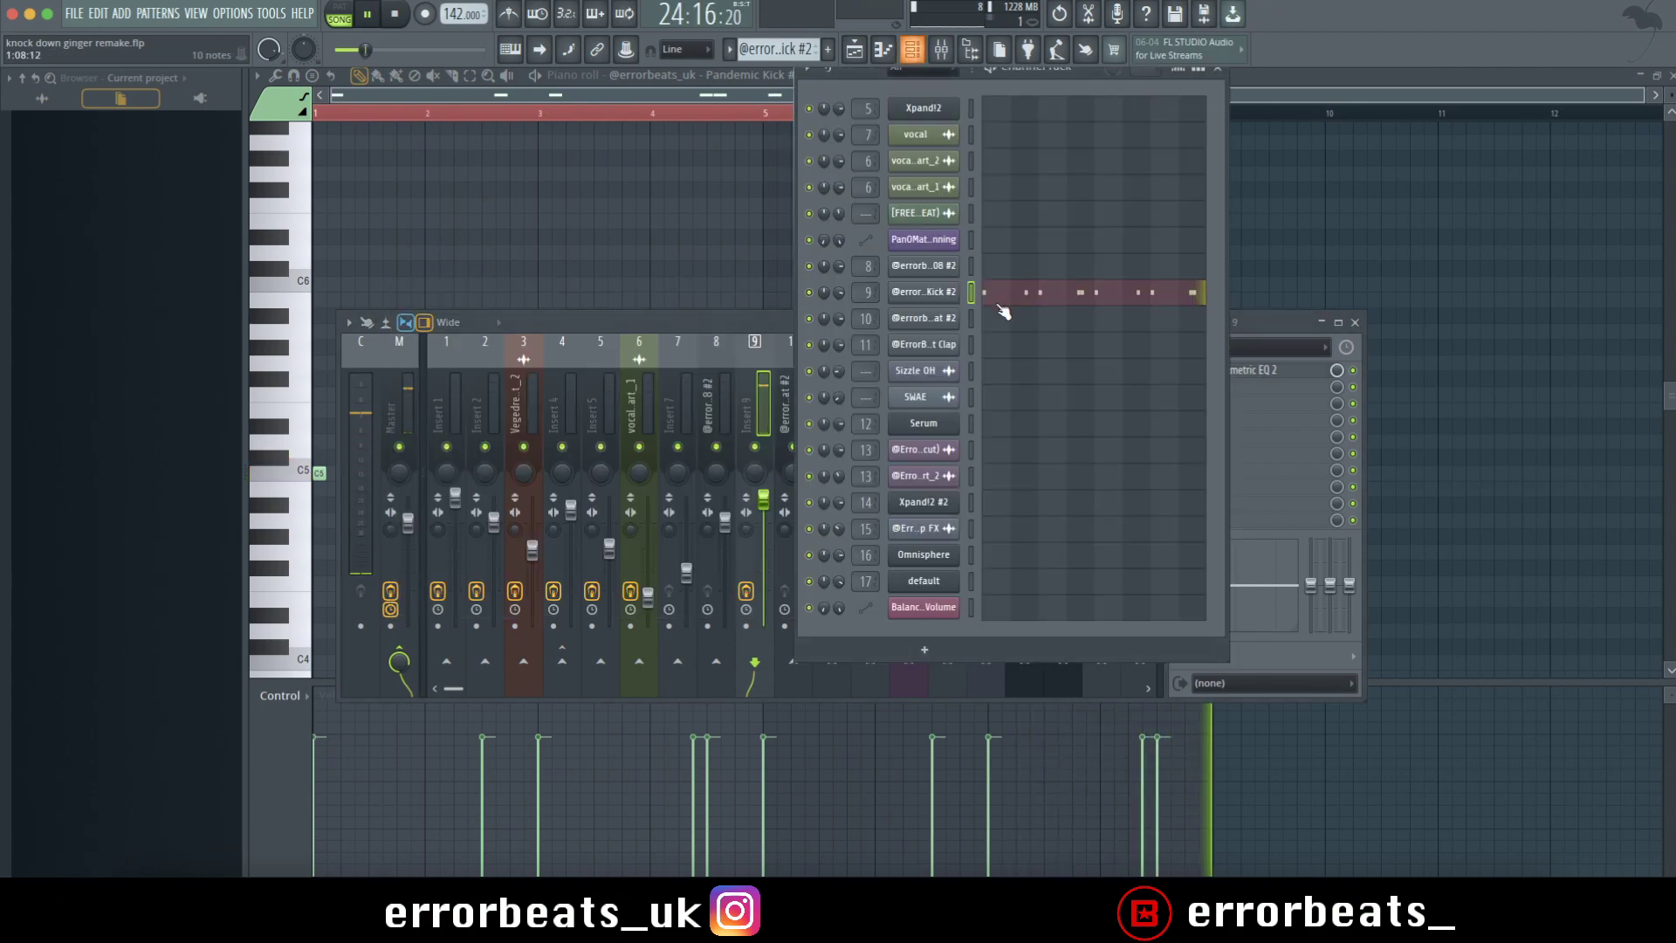
click(954, 288)
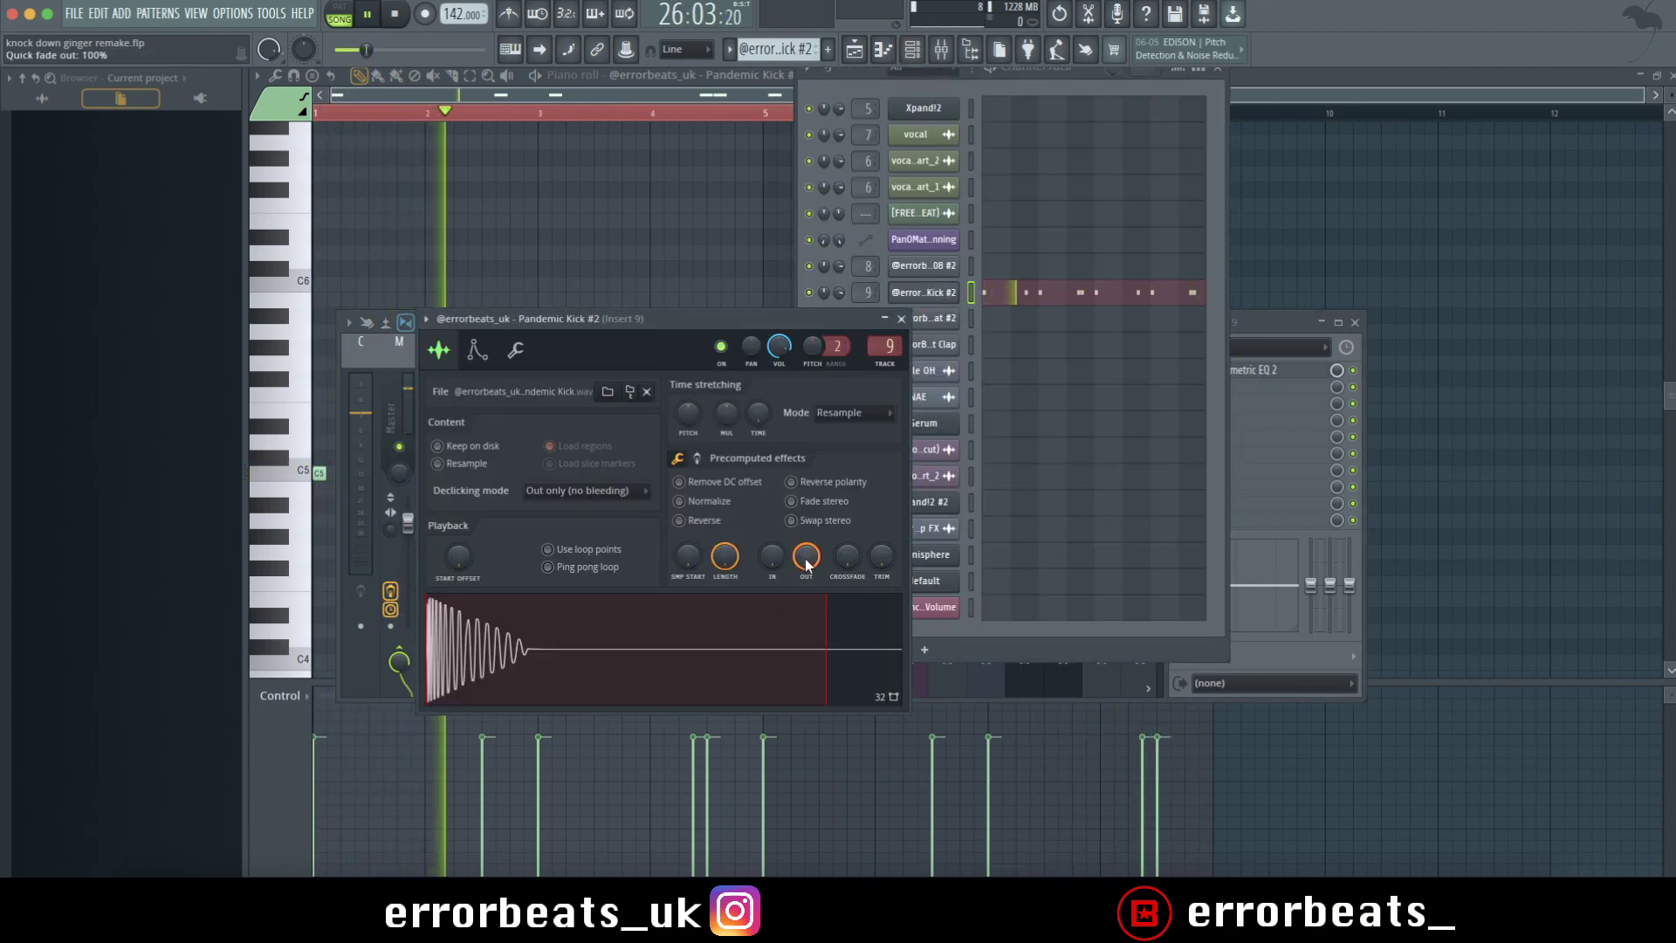
click(901, 319)
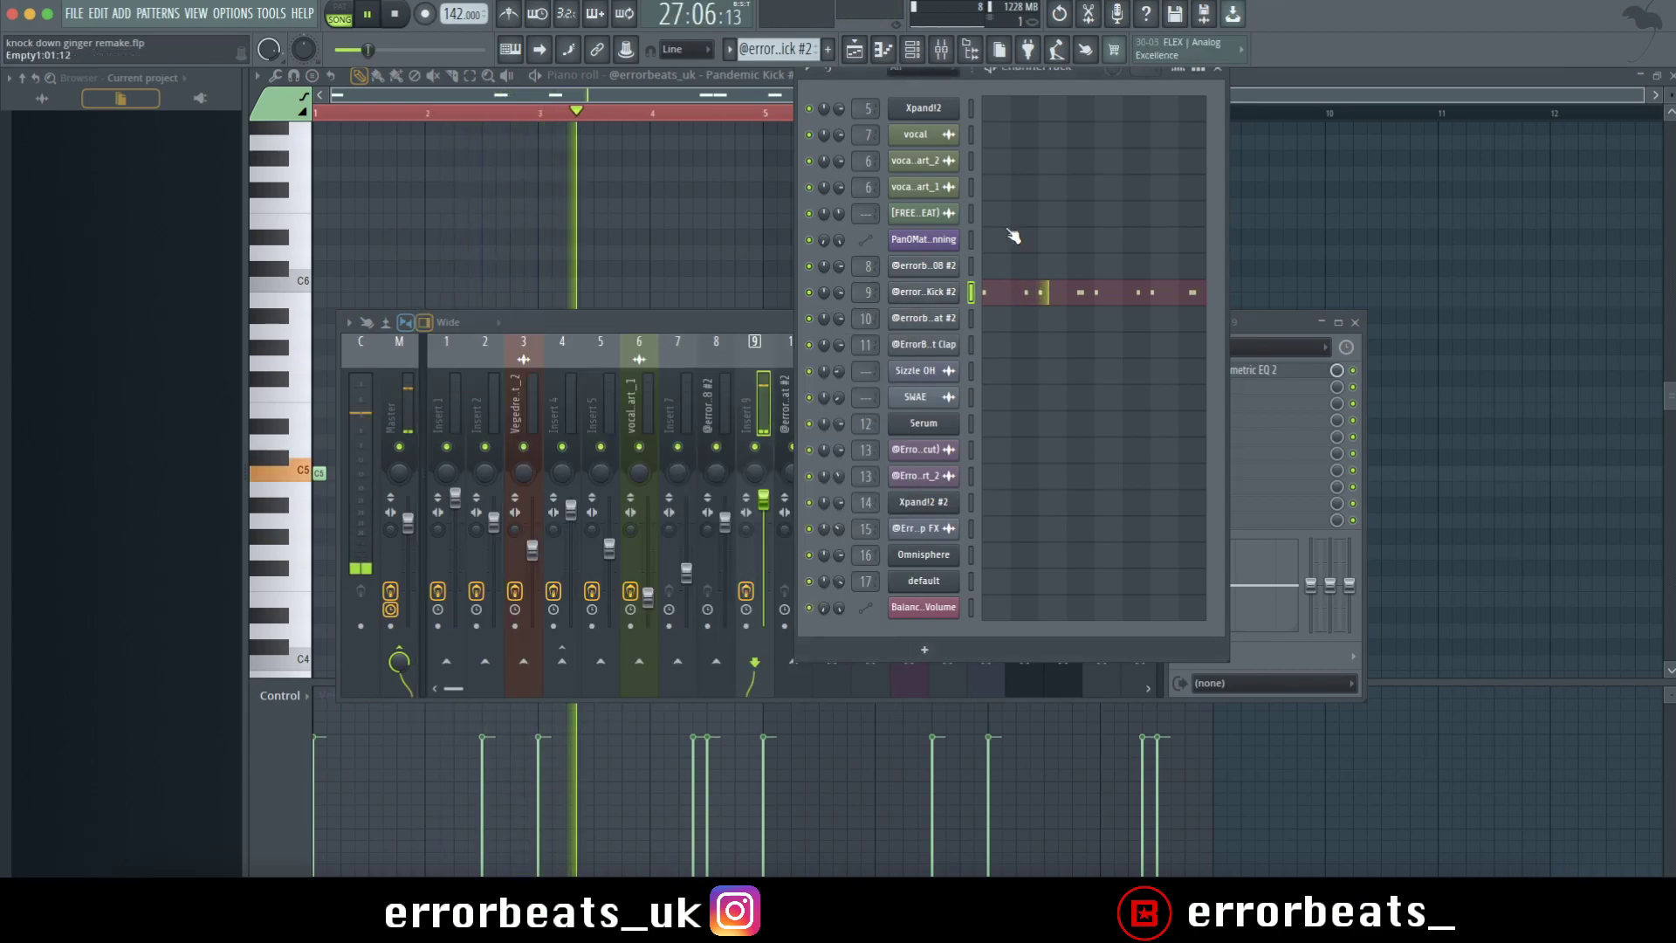
click(1226, 73)
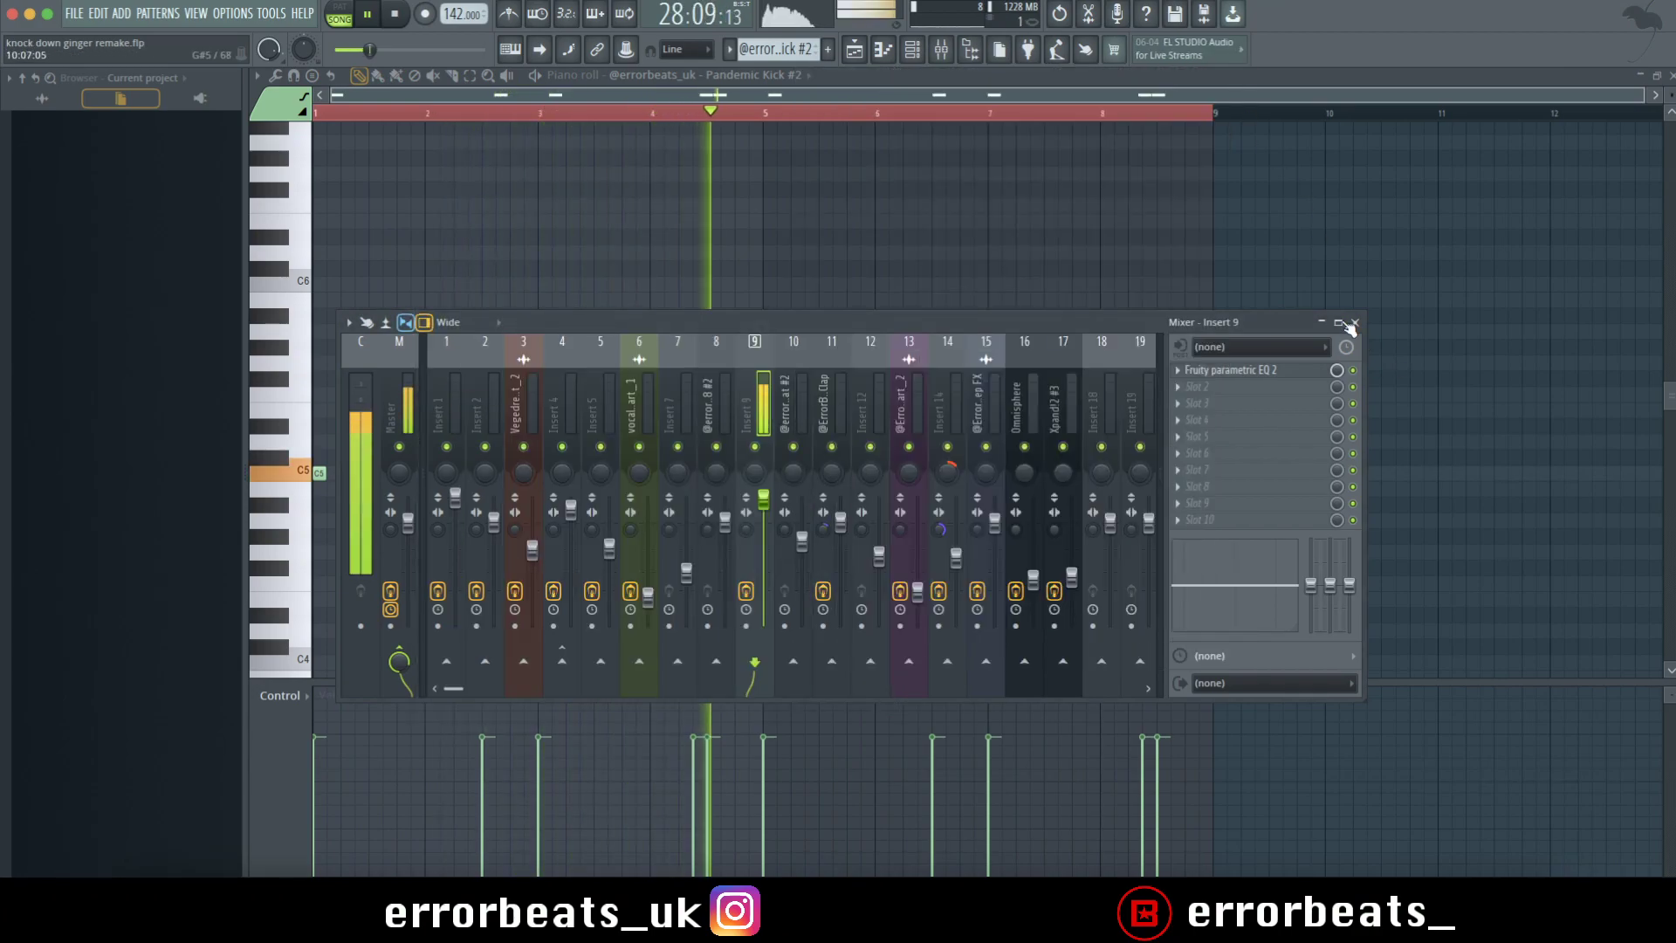
click(1356, 322)
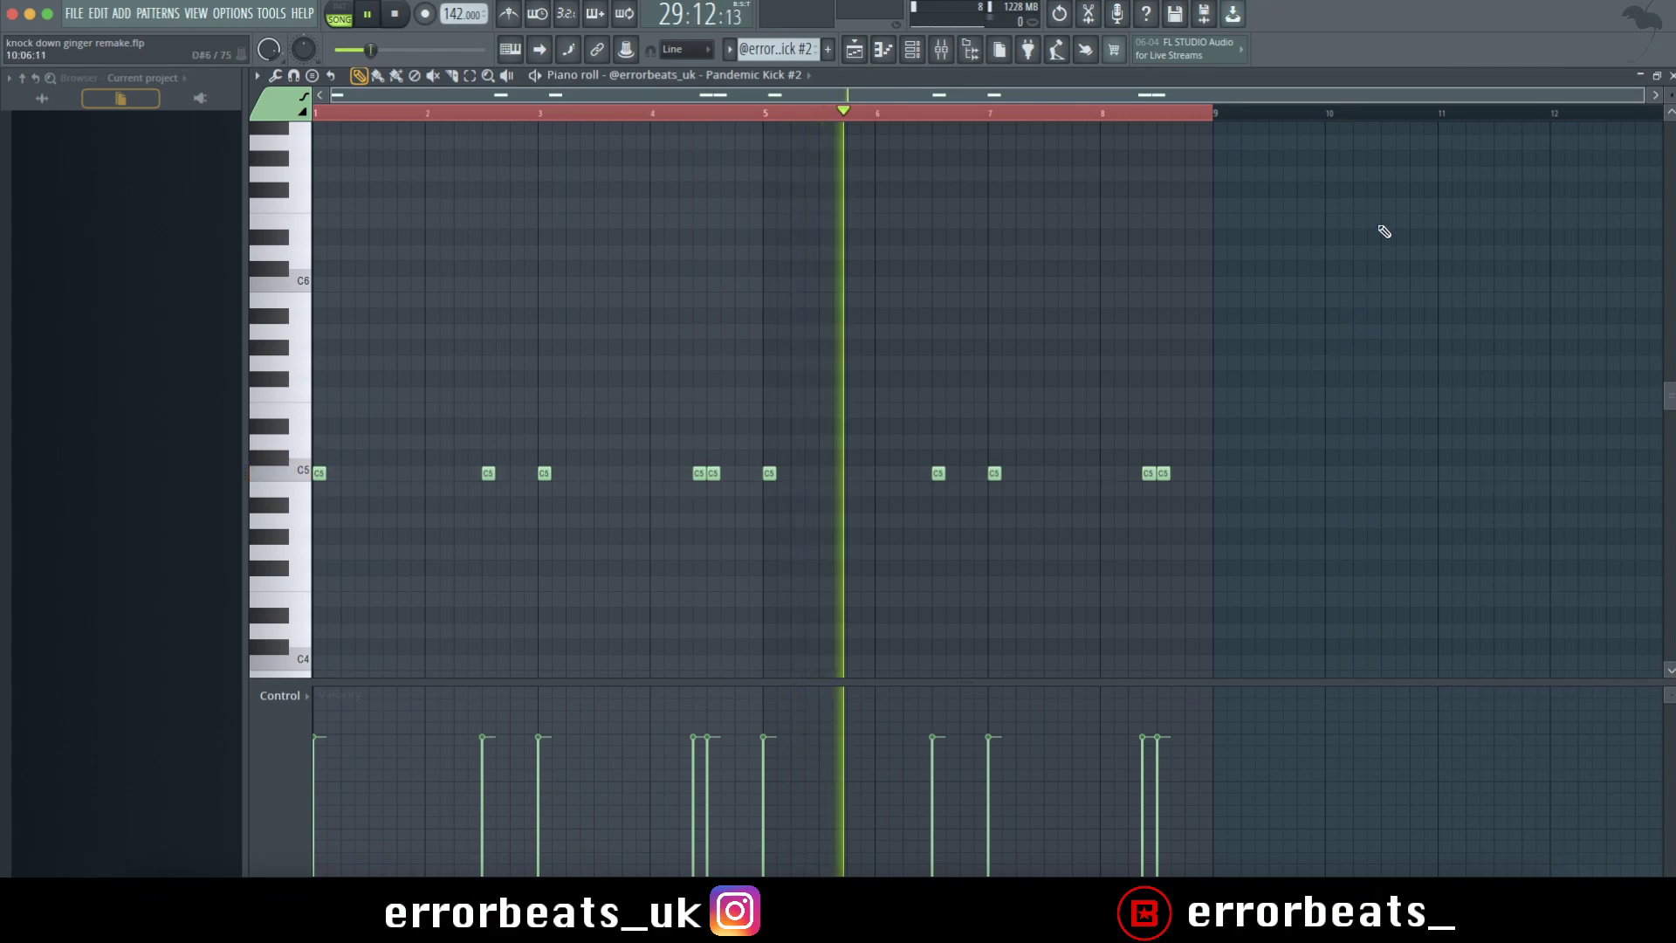
click(1671, 76)
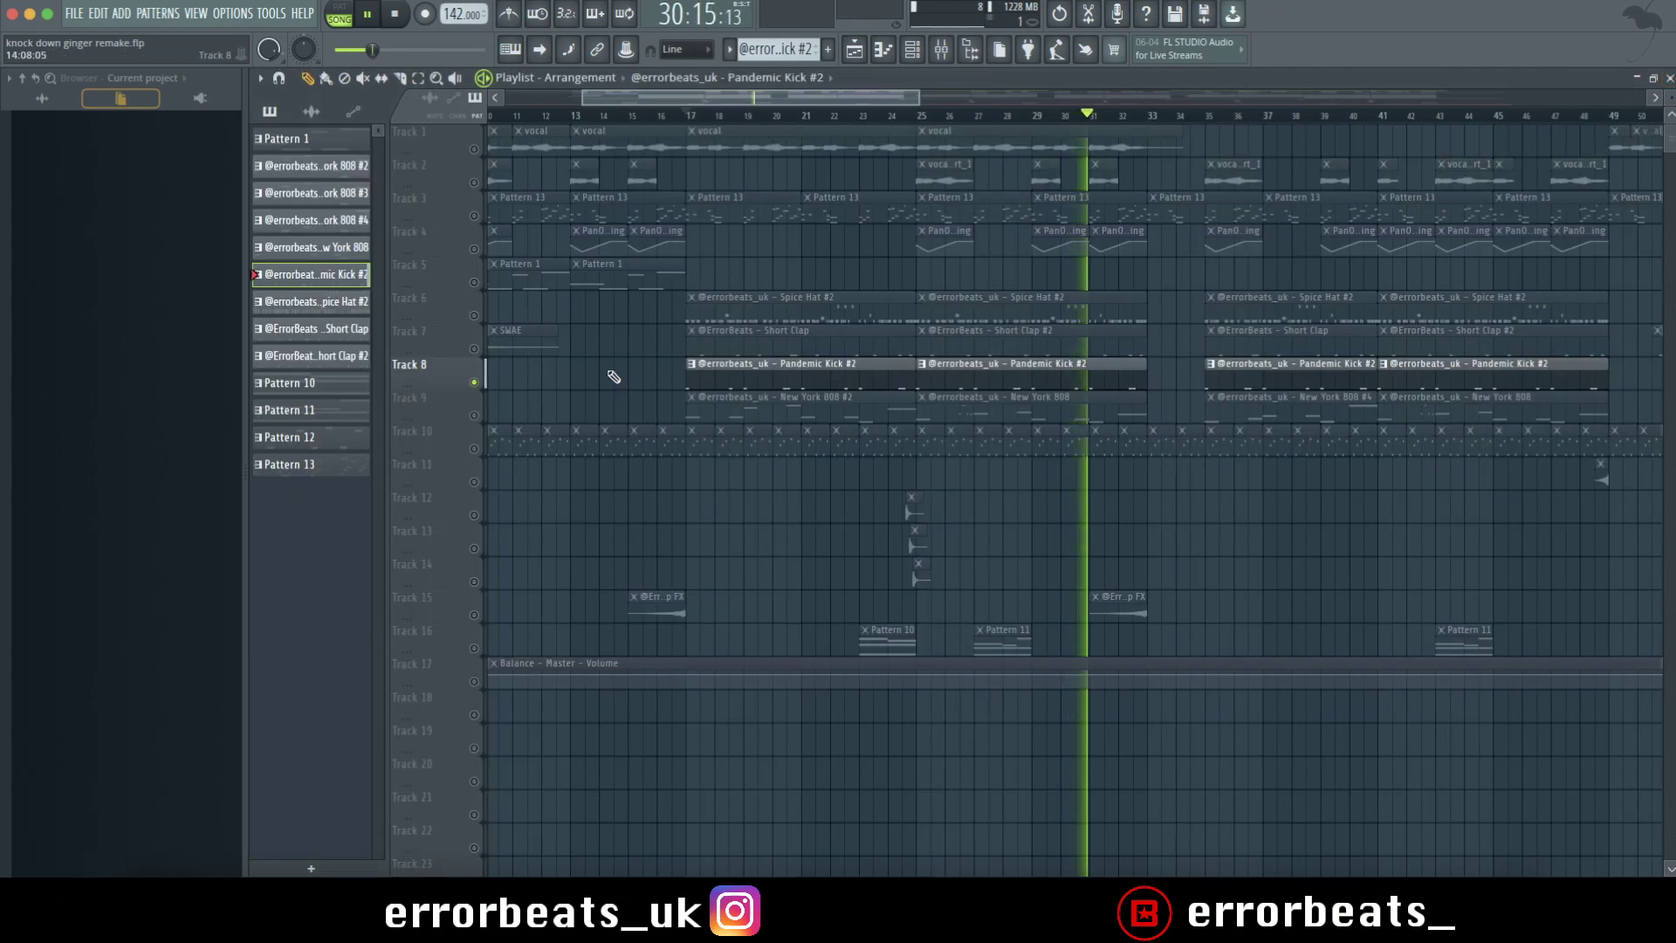
Enable Tracks 7 and 6 alongside Track 8 and play the hat, clap and kick together from bar 17.
key(space)
click(474, 349)
click(474, 316)
key(space)
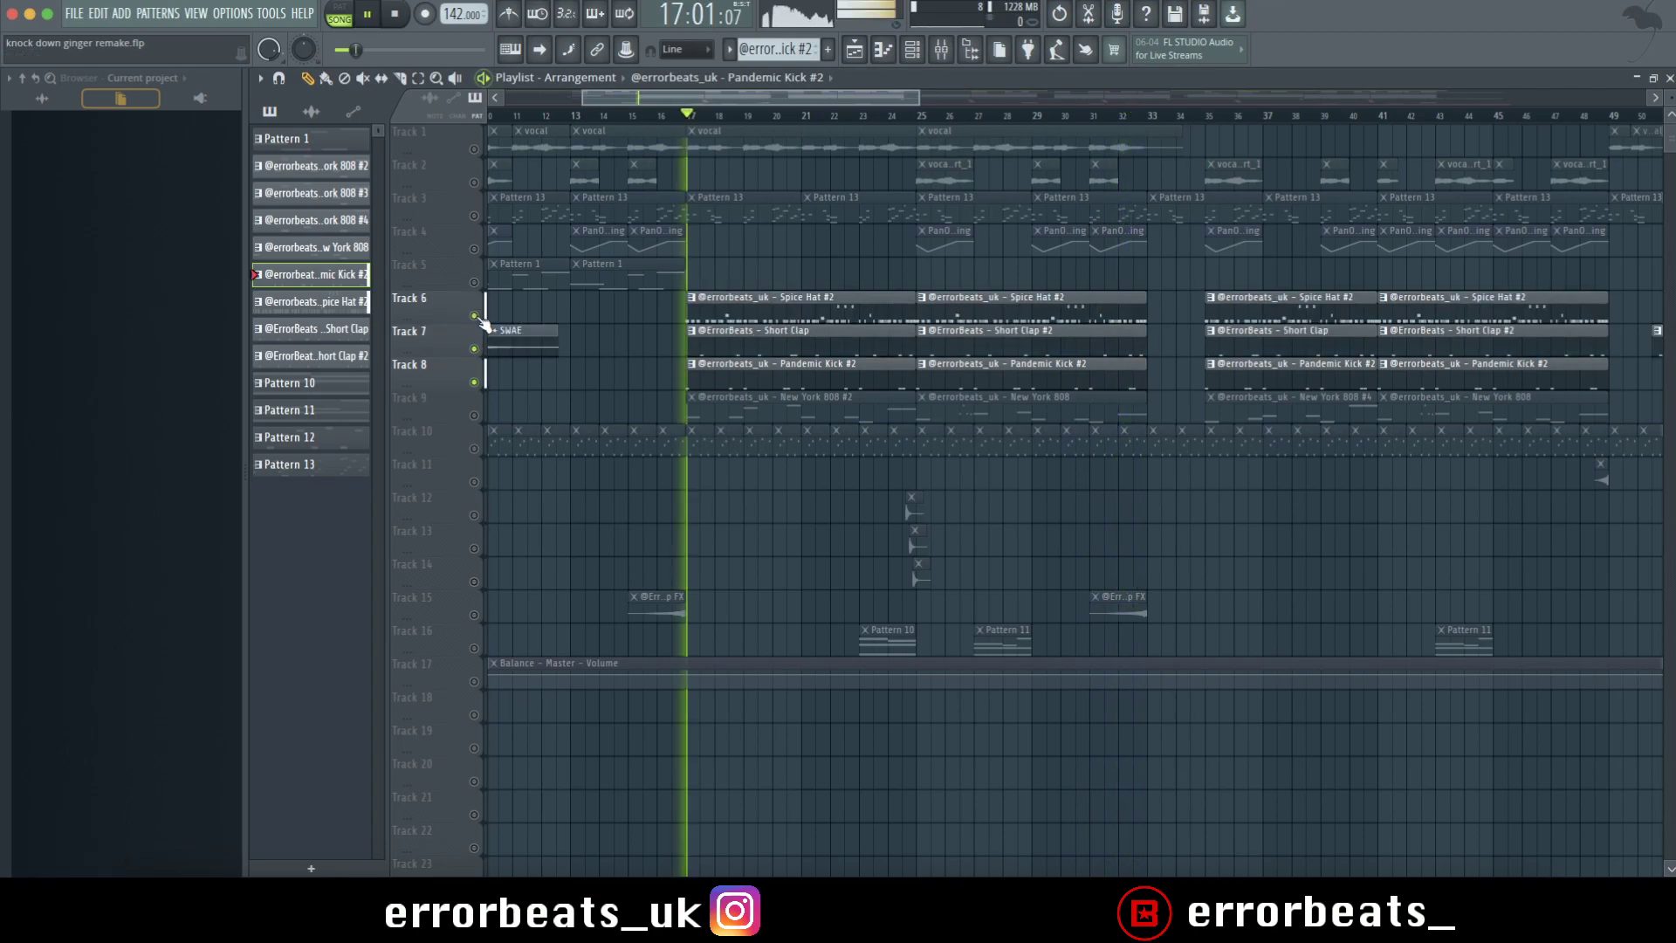
scroll(630, 378, up, 5)
scroll(721, 402, up, 2)
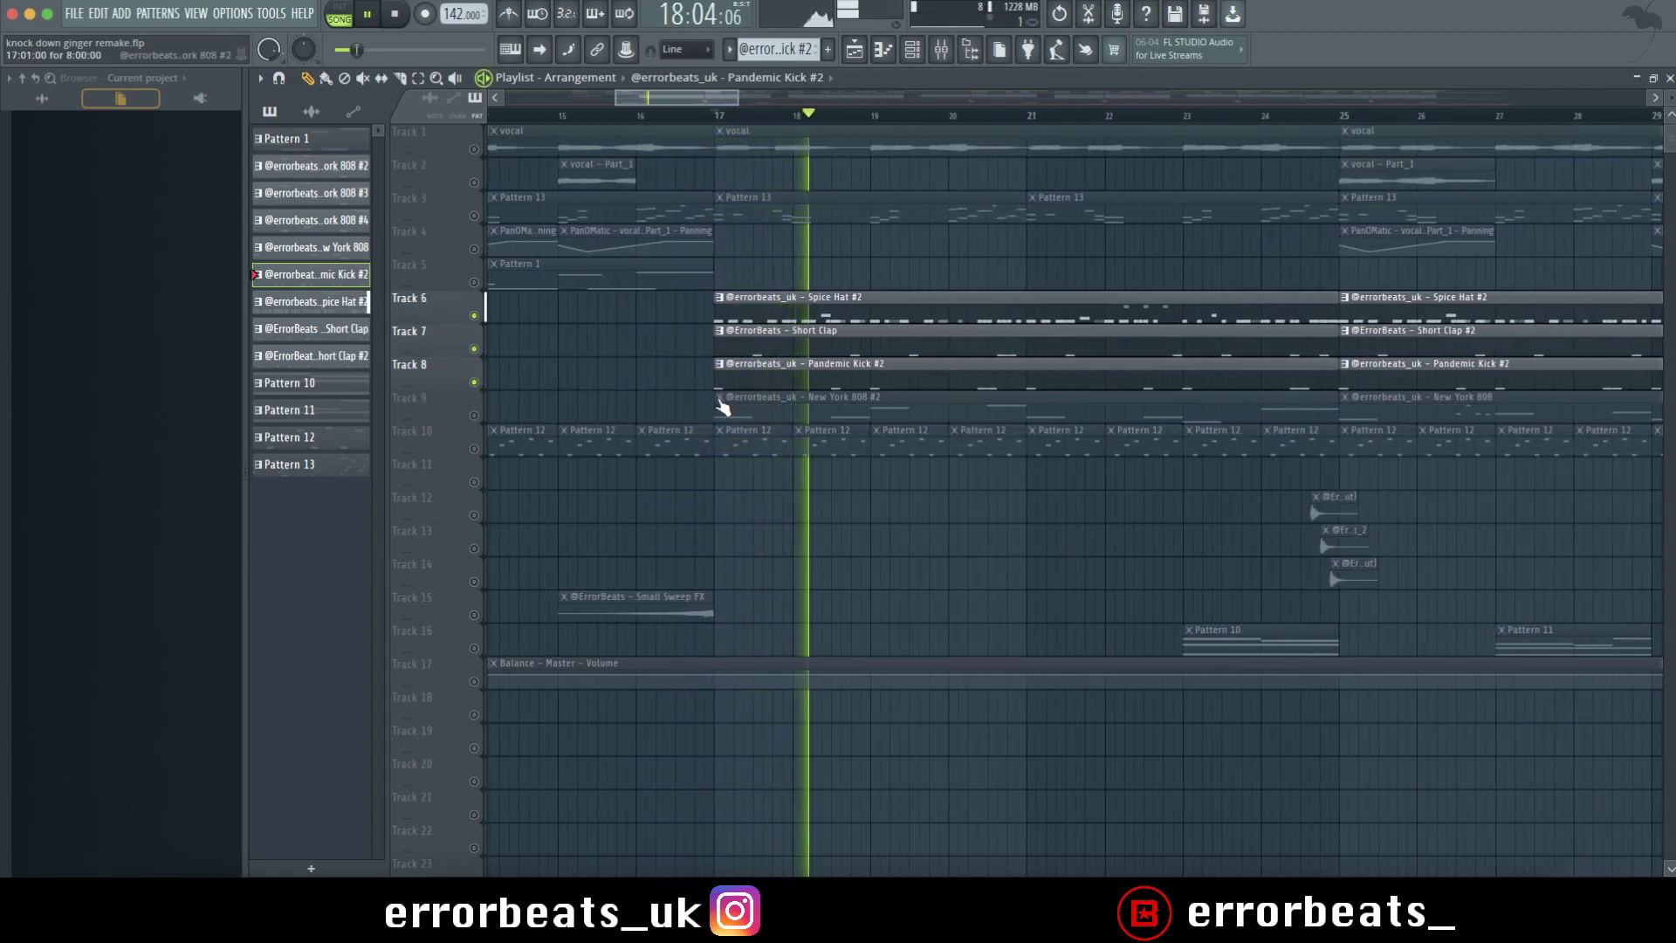
Raise the Short Clap's volume slightly on mixer insert 11 and close the mixer.
key(F9)
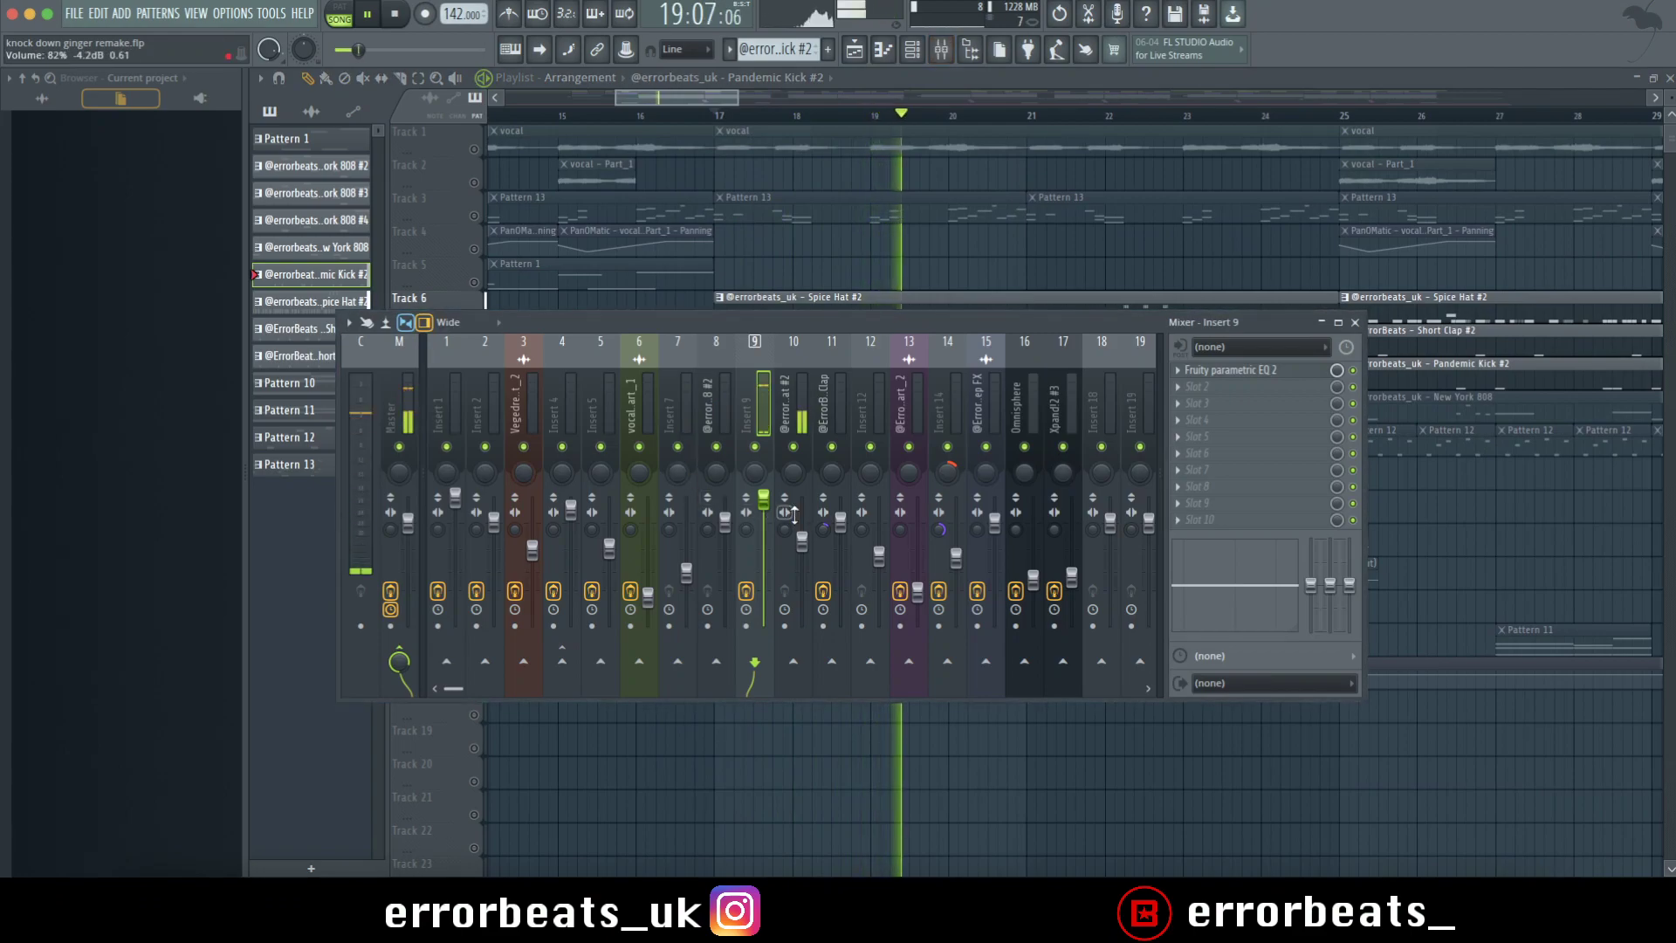
click(828, 530)
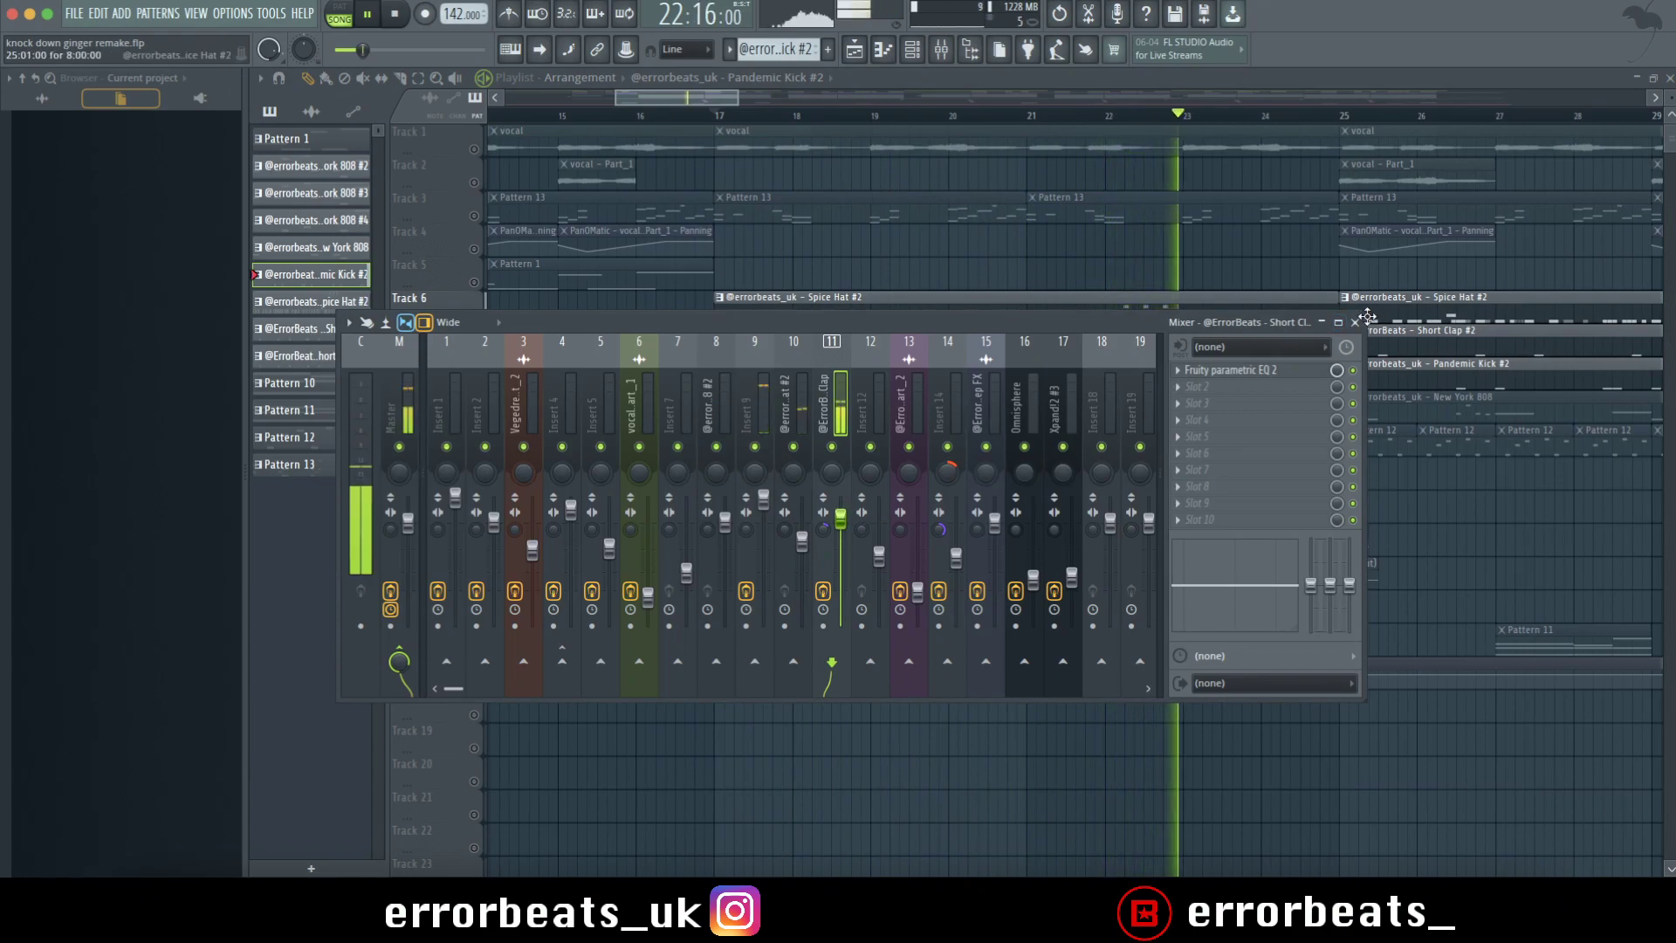
click(1358, 323)
Listen to the combined hat, clap and kick tracks up to about bar 33 while examining their arrangement in the playlist.
scroll(1133, 427, down, 4)
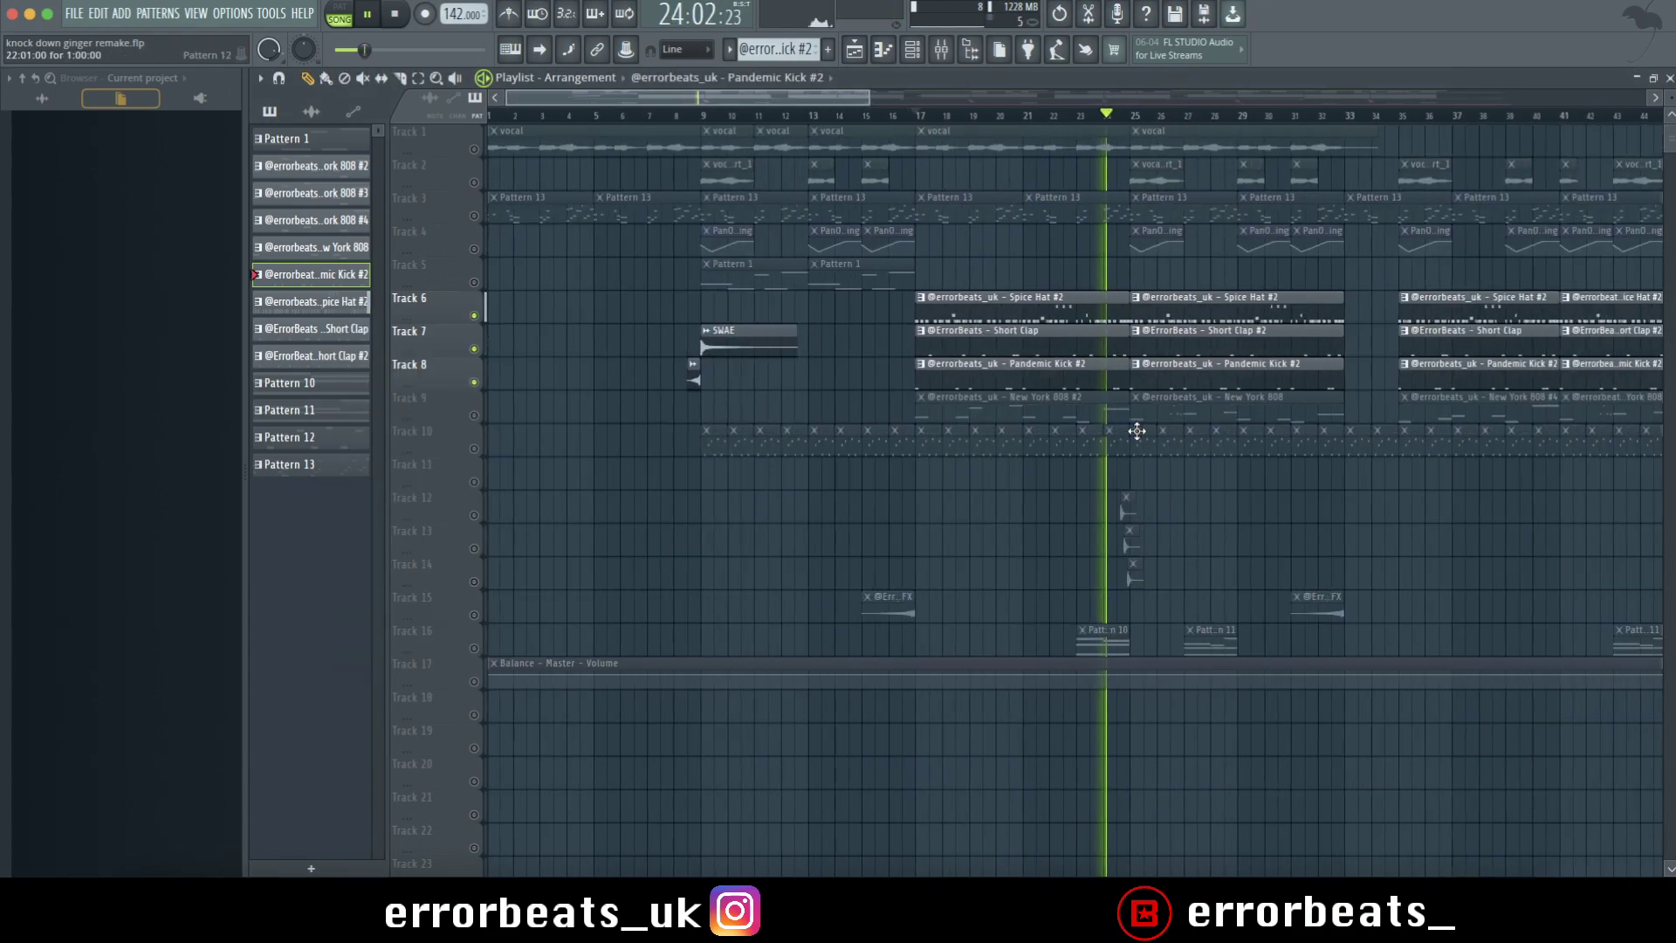
scroll(1135, 428, down, 3)
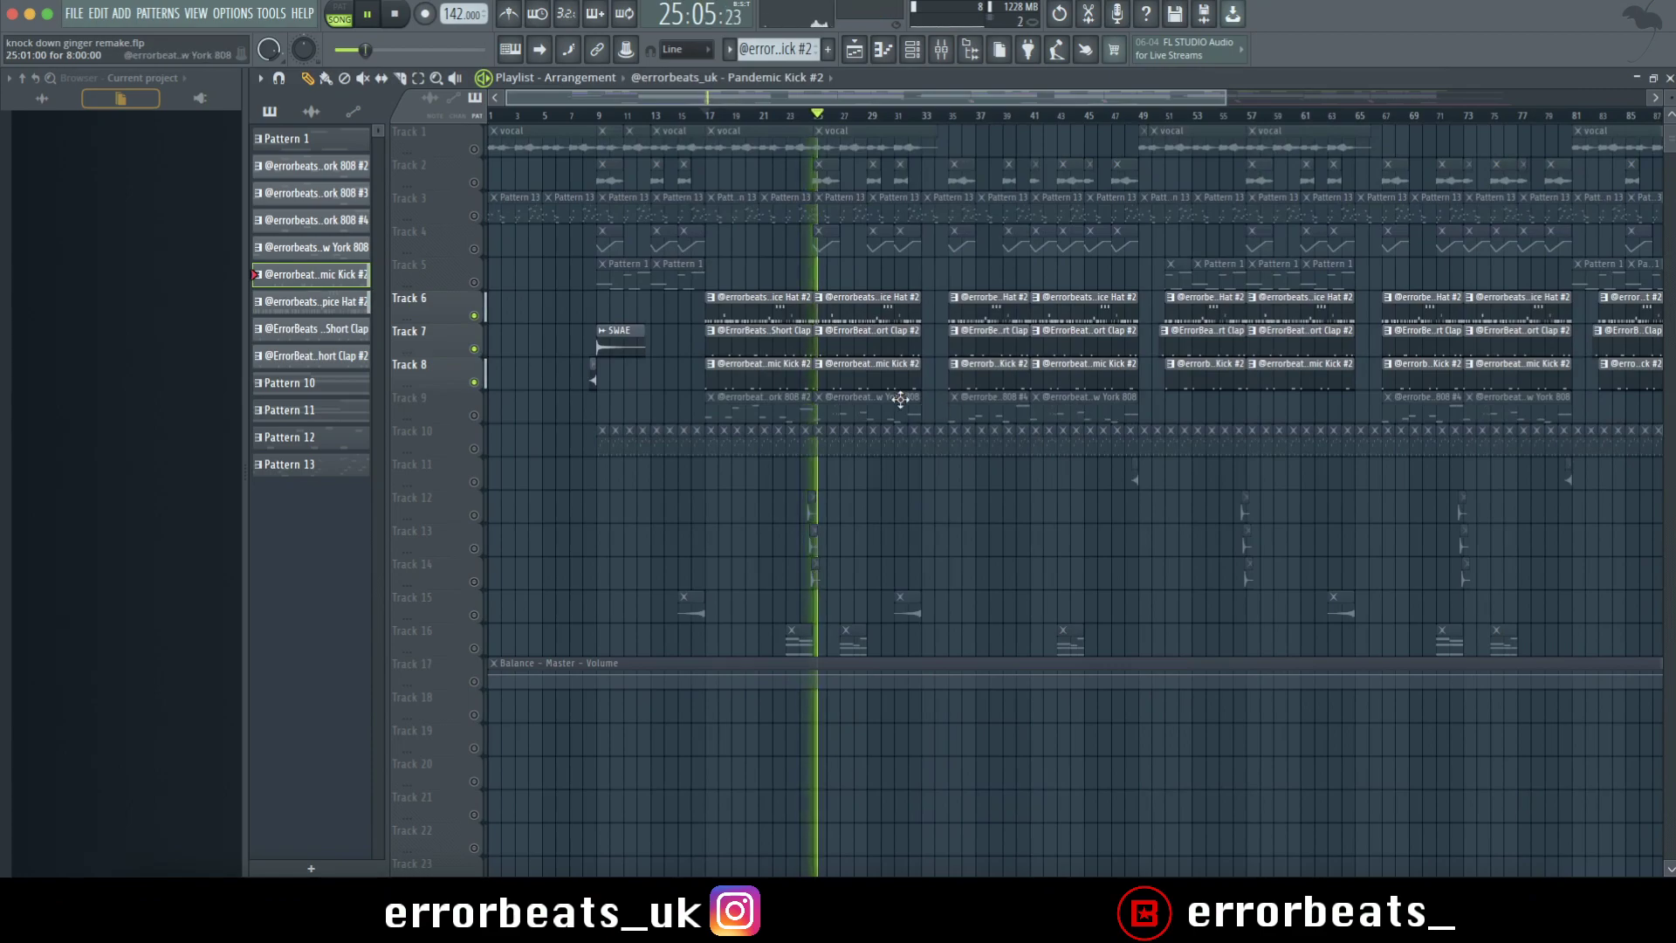
scroll(899, 399, up, 6)
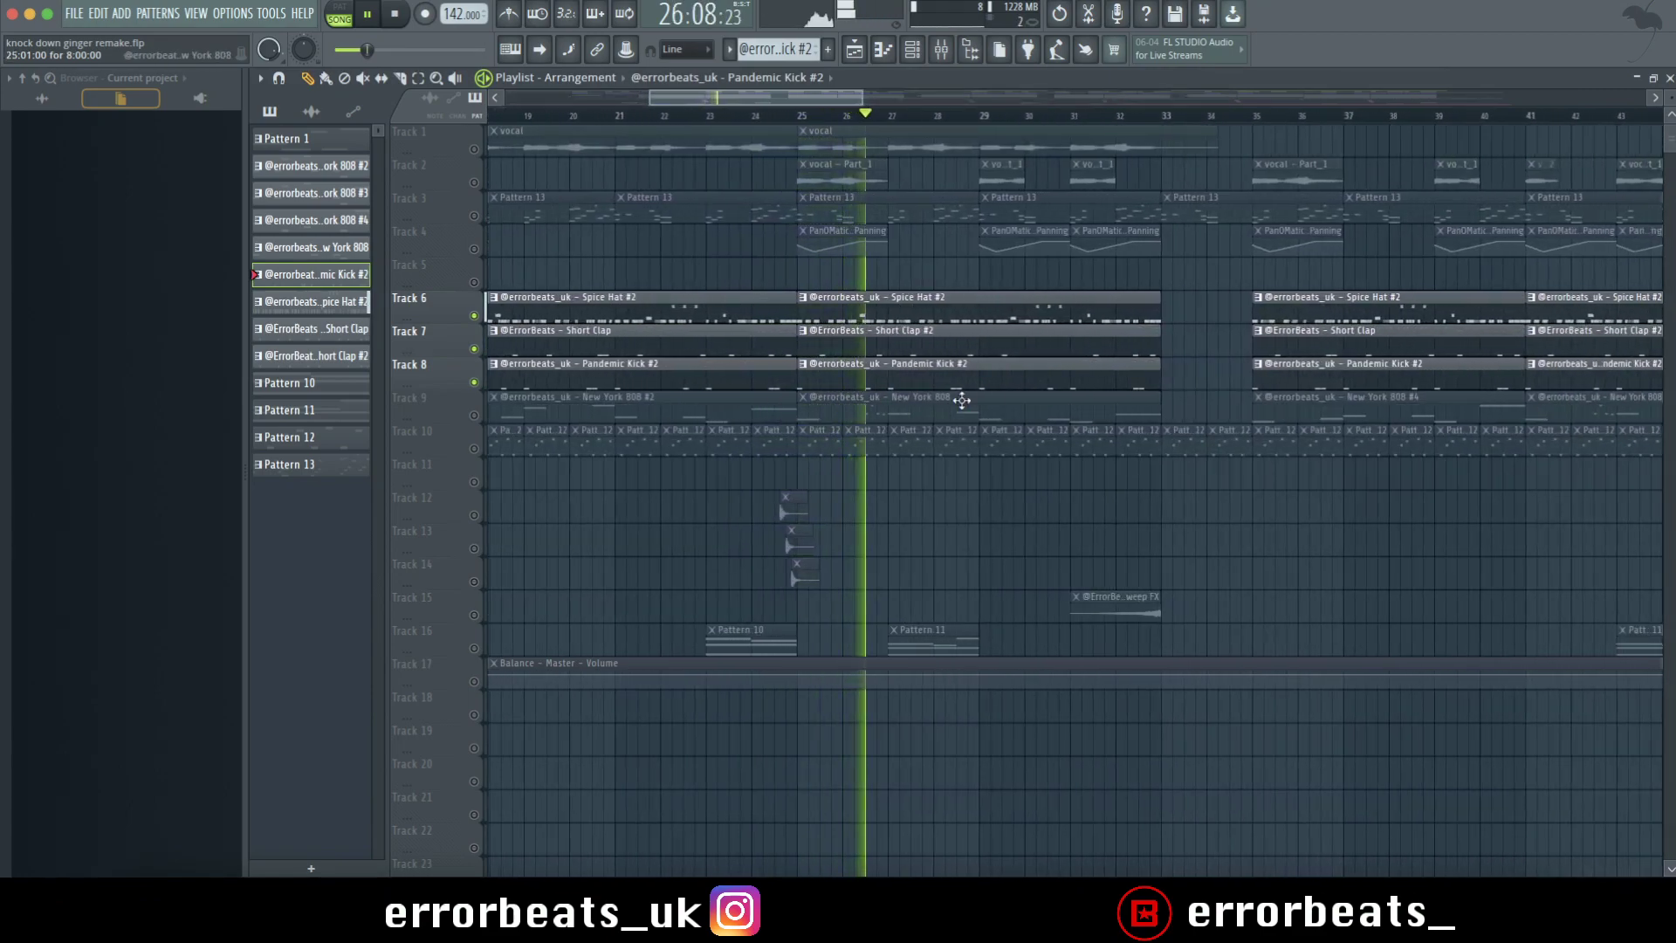
scroll(937, 399, up, 3)
scroll(960, 415, up, 4)
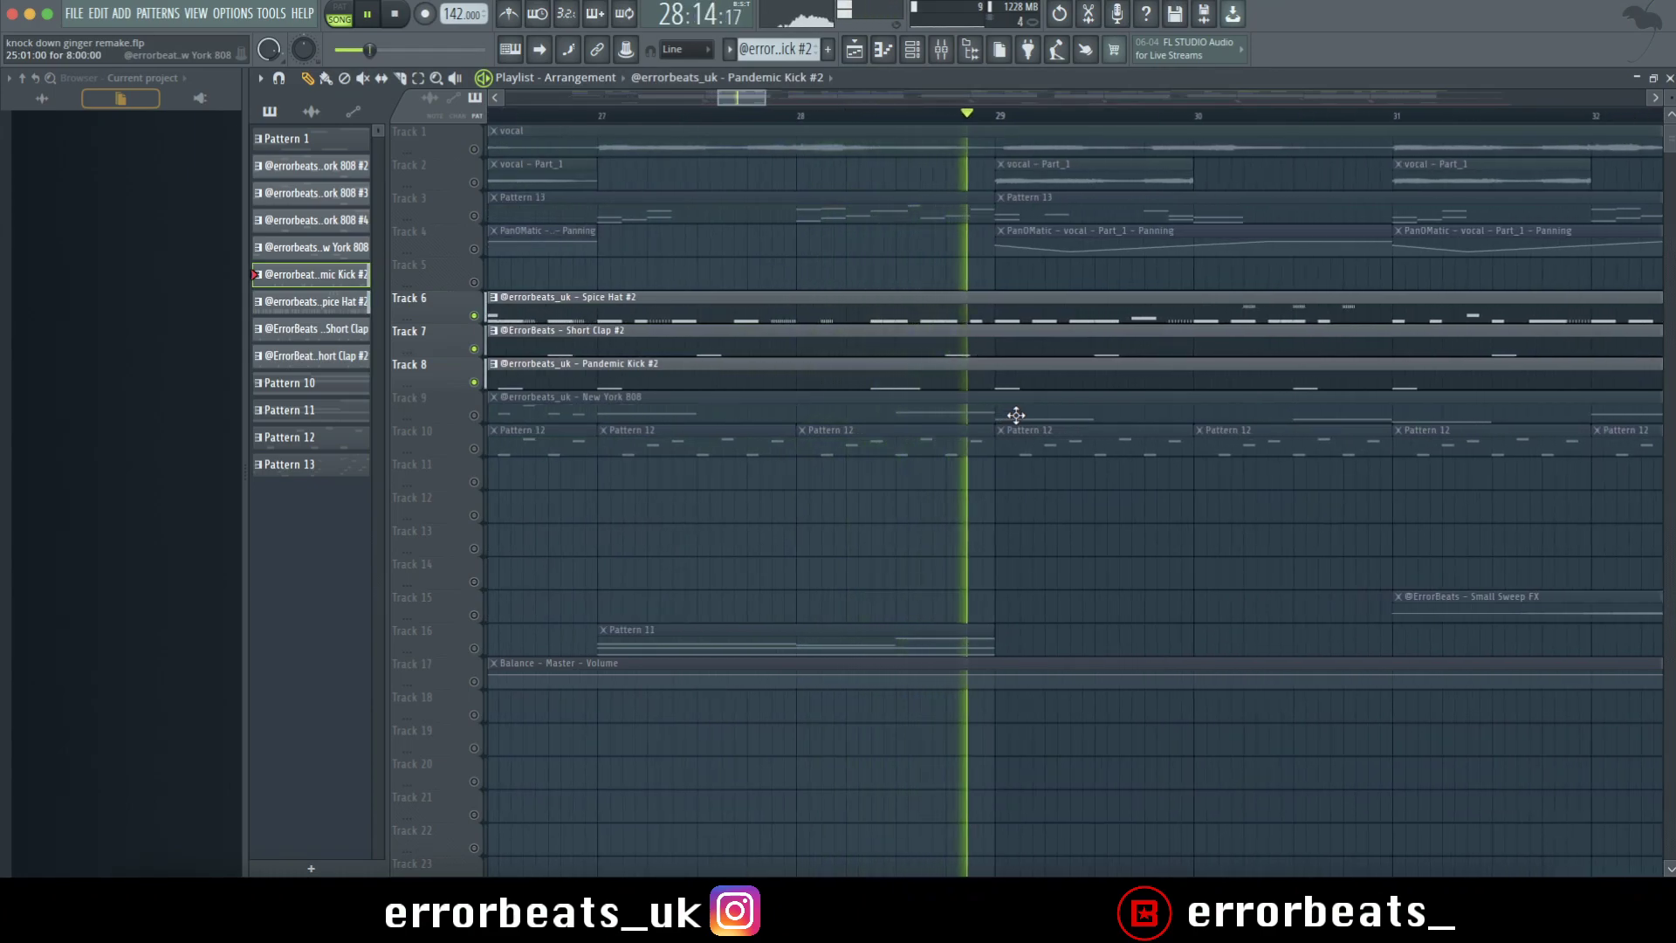
scroll(1048, 418, down, 3)
scroll(1336, 427, up, 2)
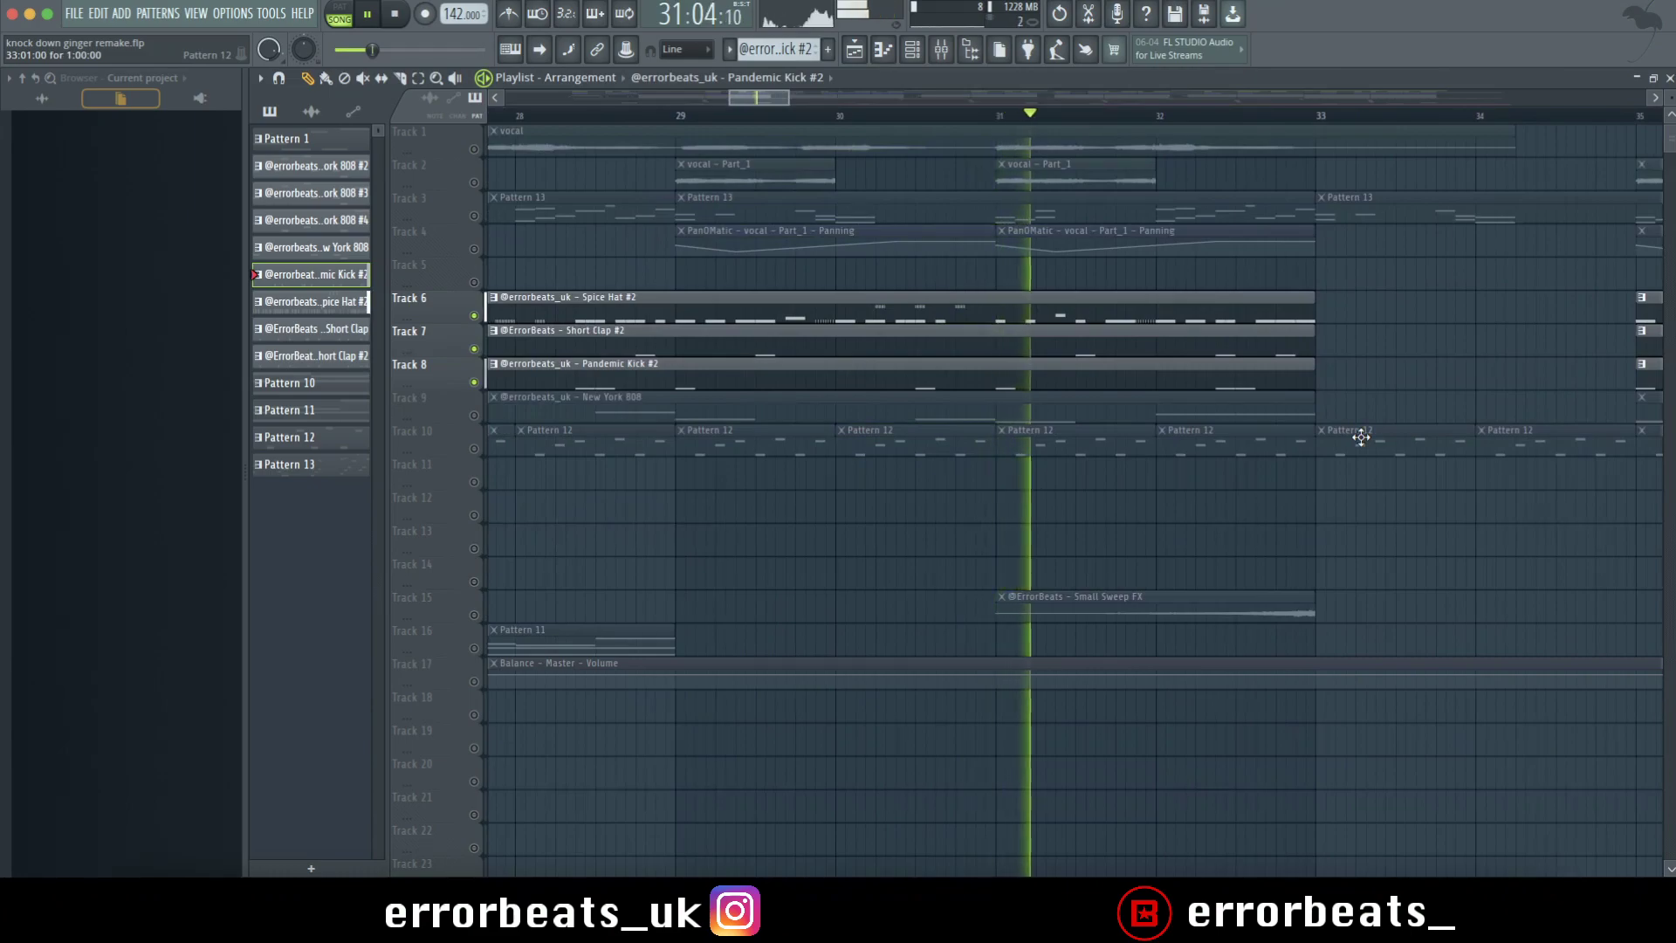
scroll(1361, 437, down, 5)
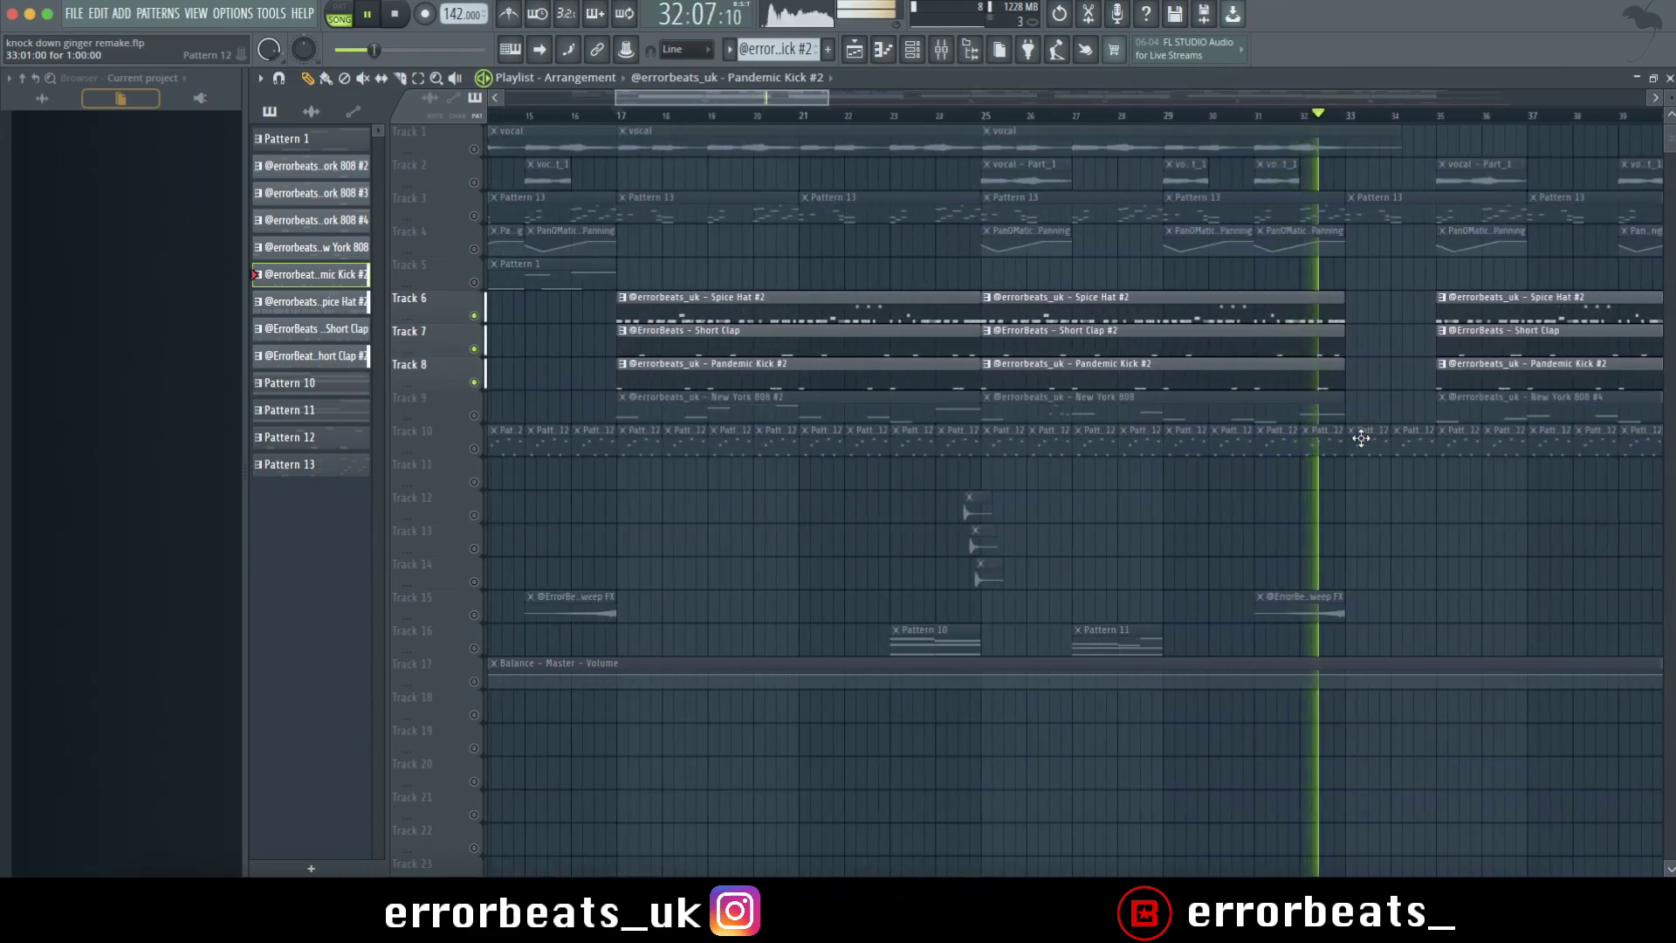
scroll(1359, 438, down, 2)
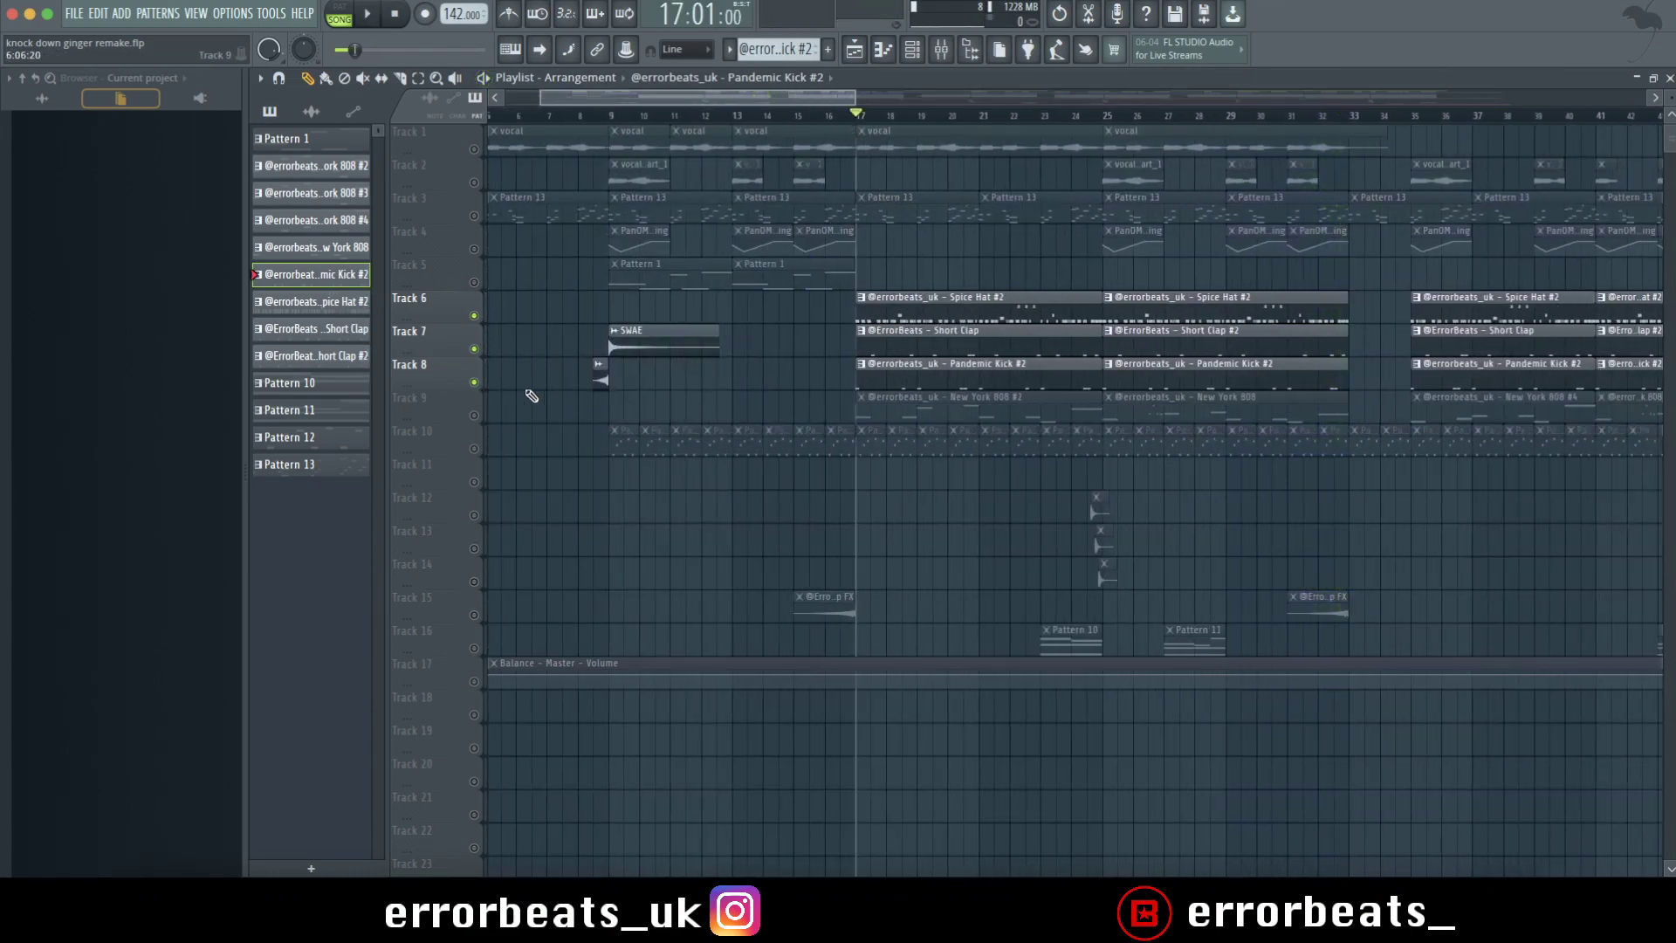
Solo Track 9, open the New York 808 #2 clip at bar 17 in the piano roll and play it in pattern mode.
right_click(474, 415)
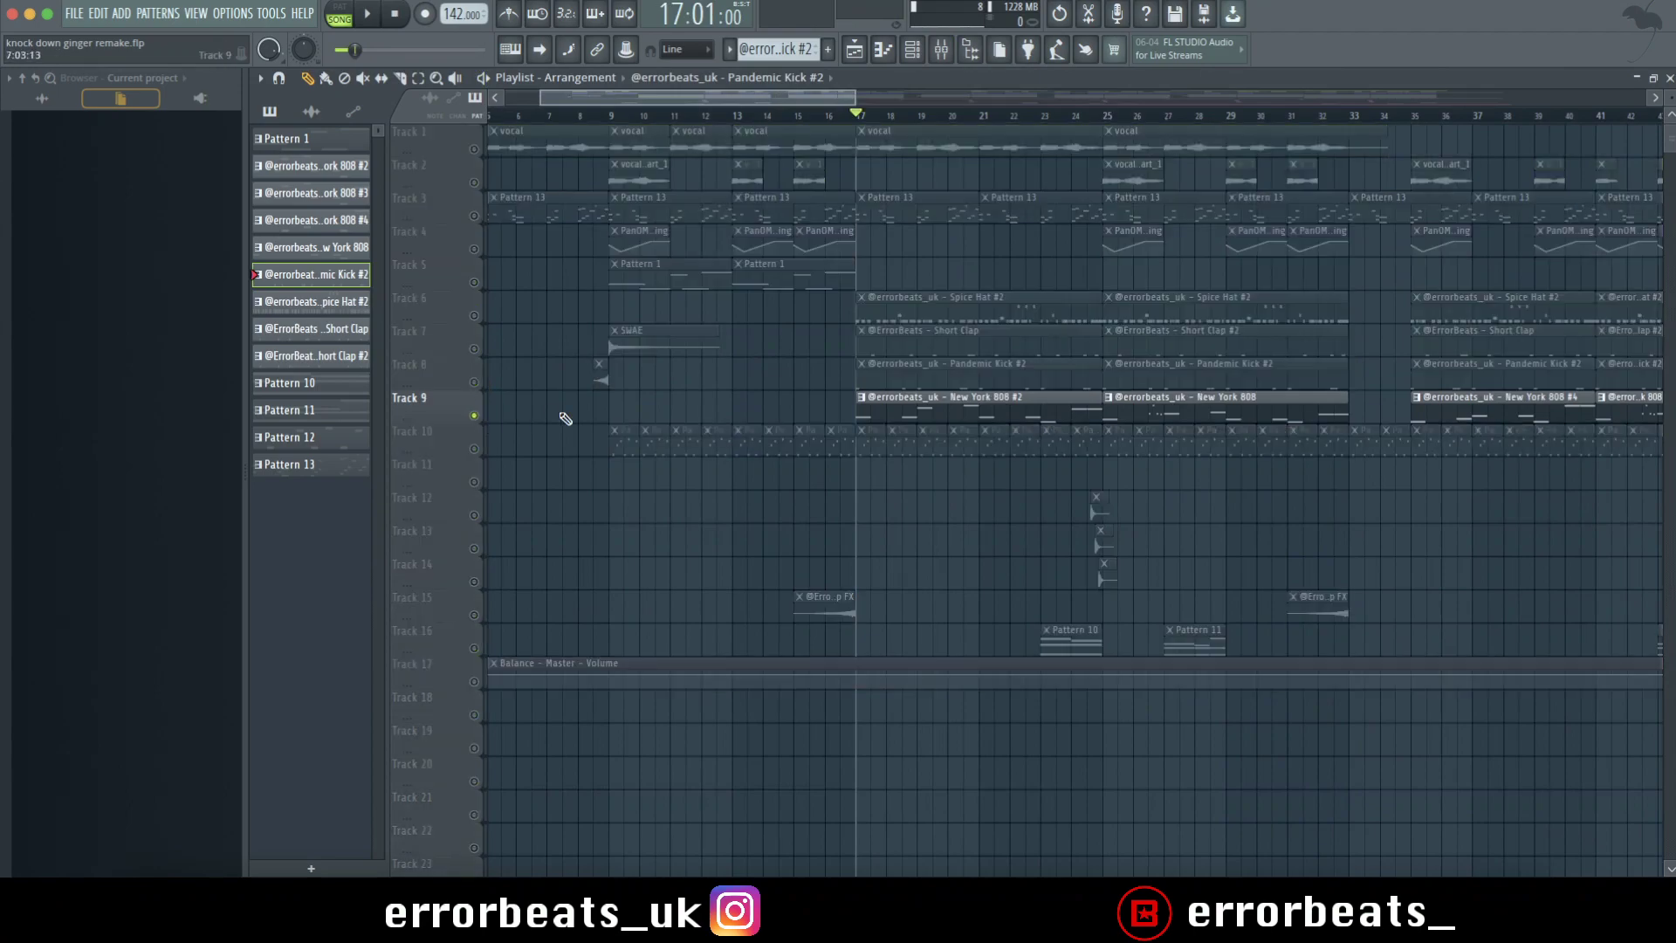
double_click(965, 415)
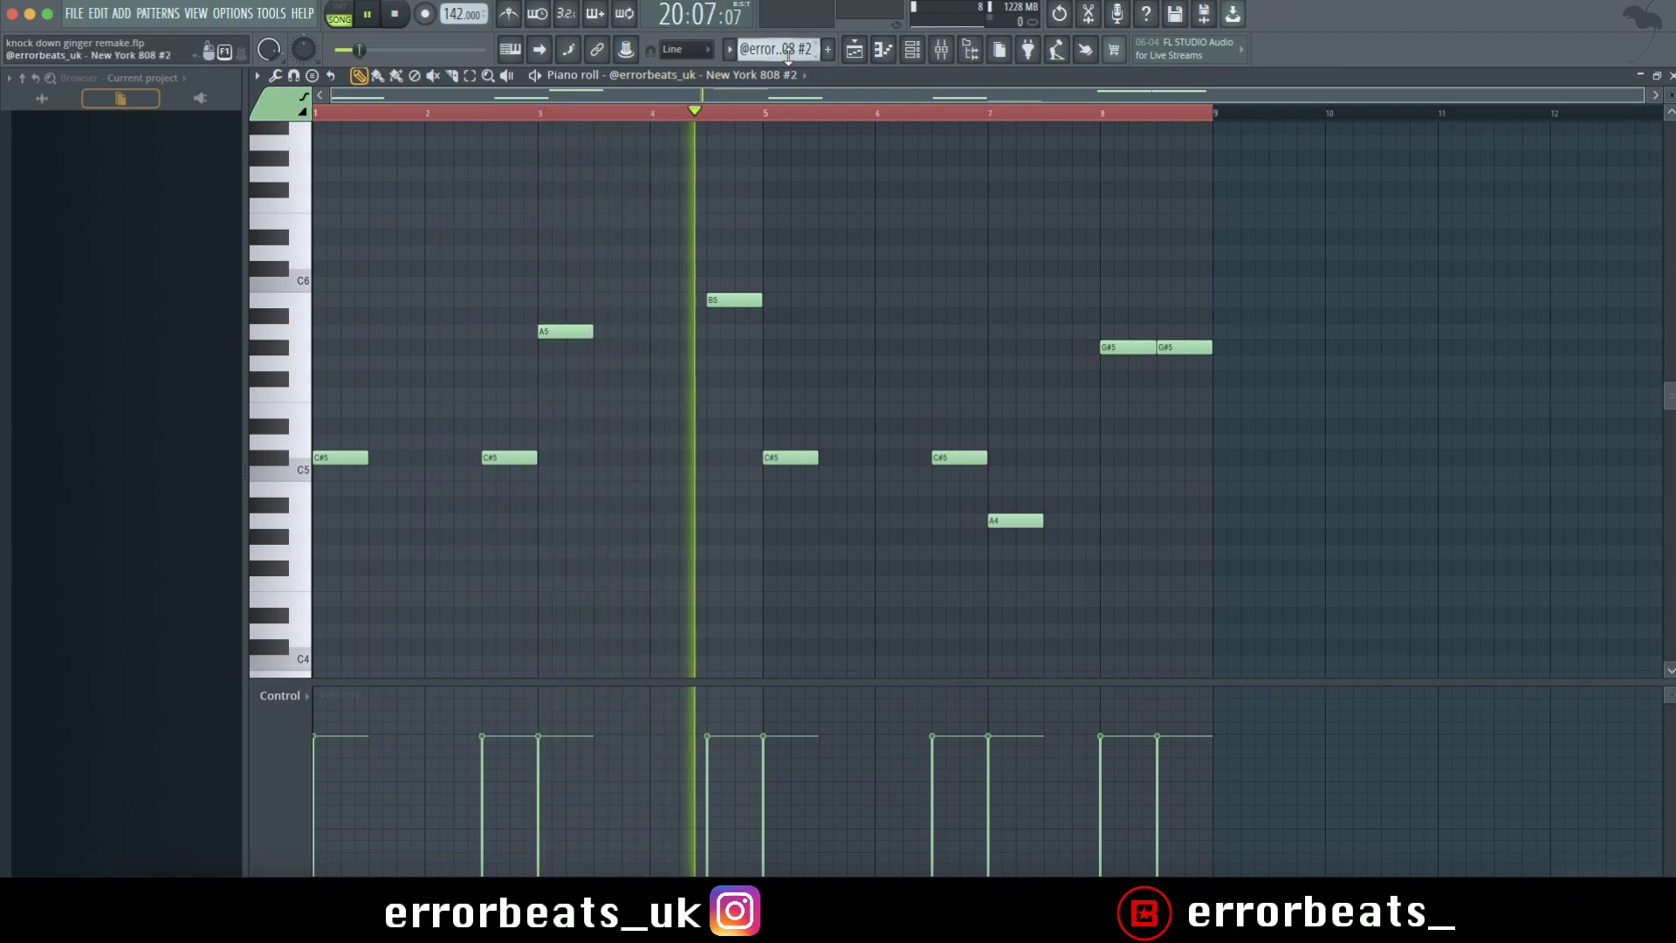
click(730, 50)
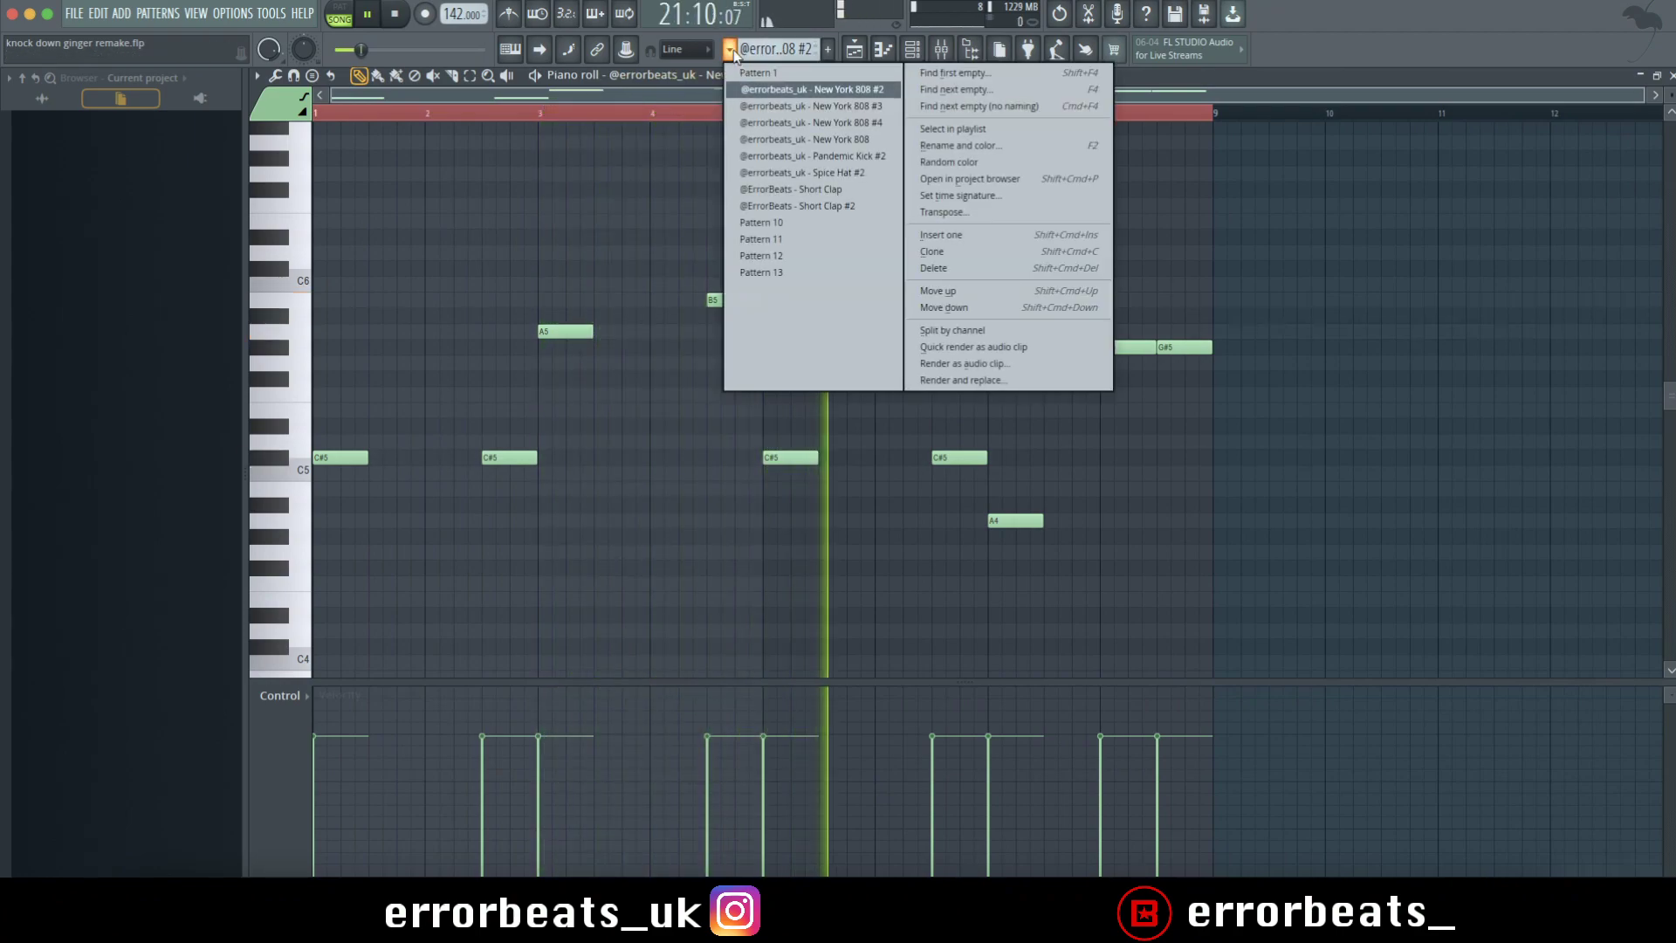
click(738, 54)
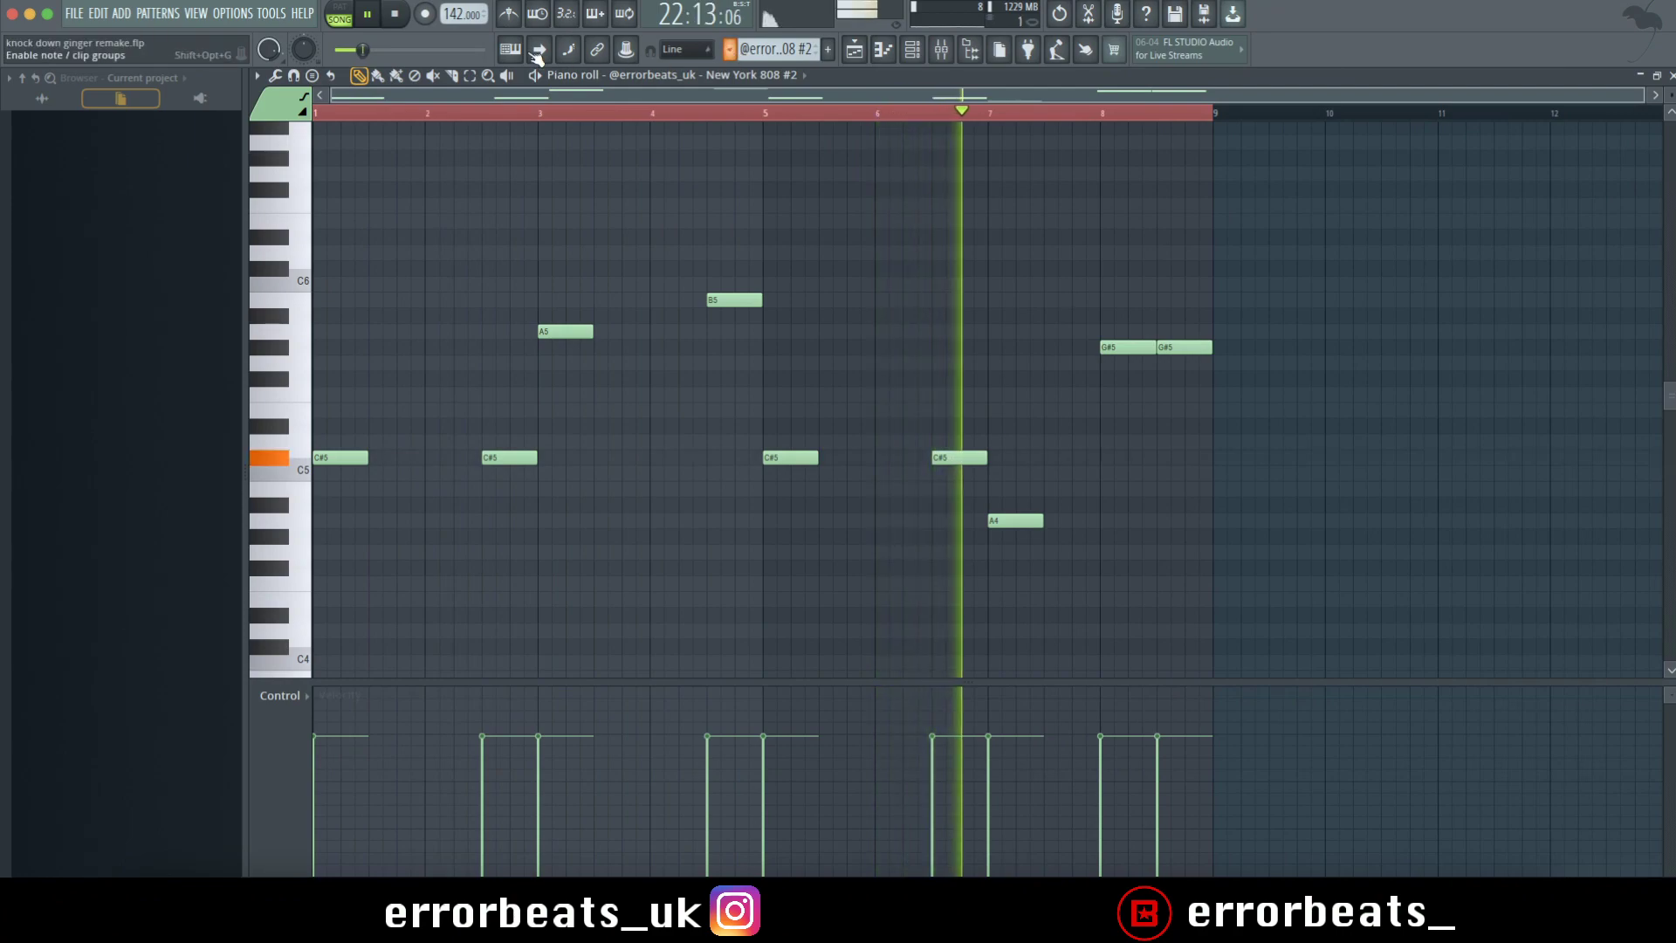
click(339, 14)
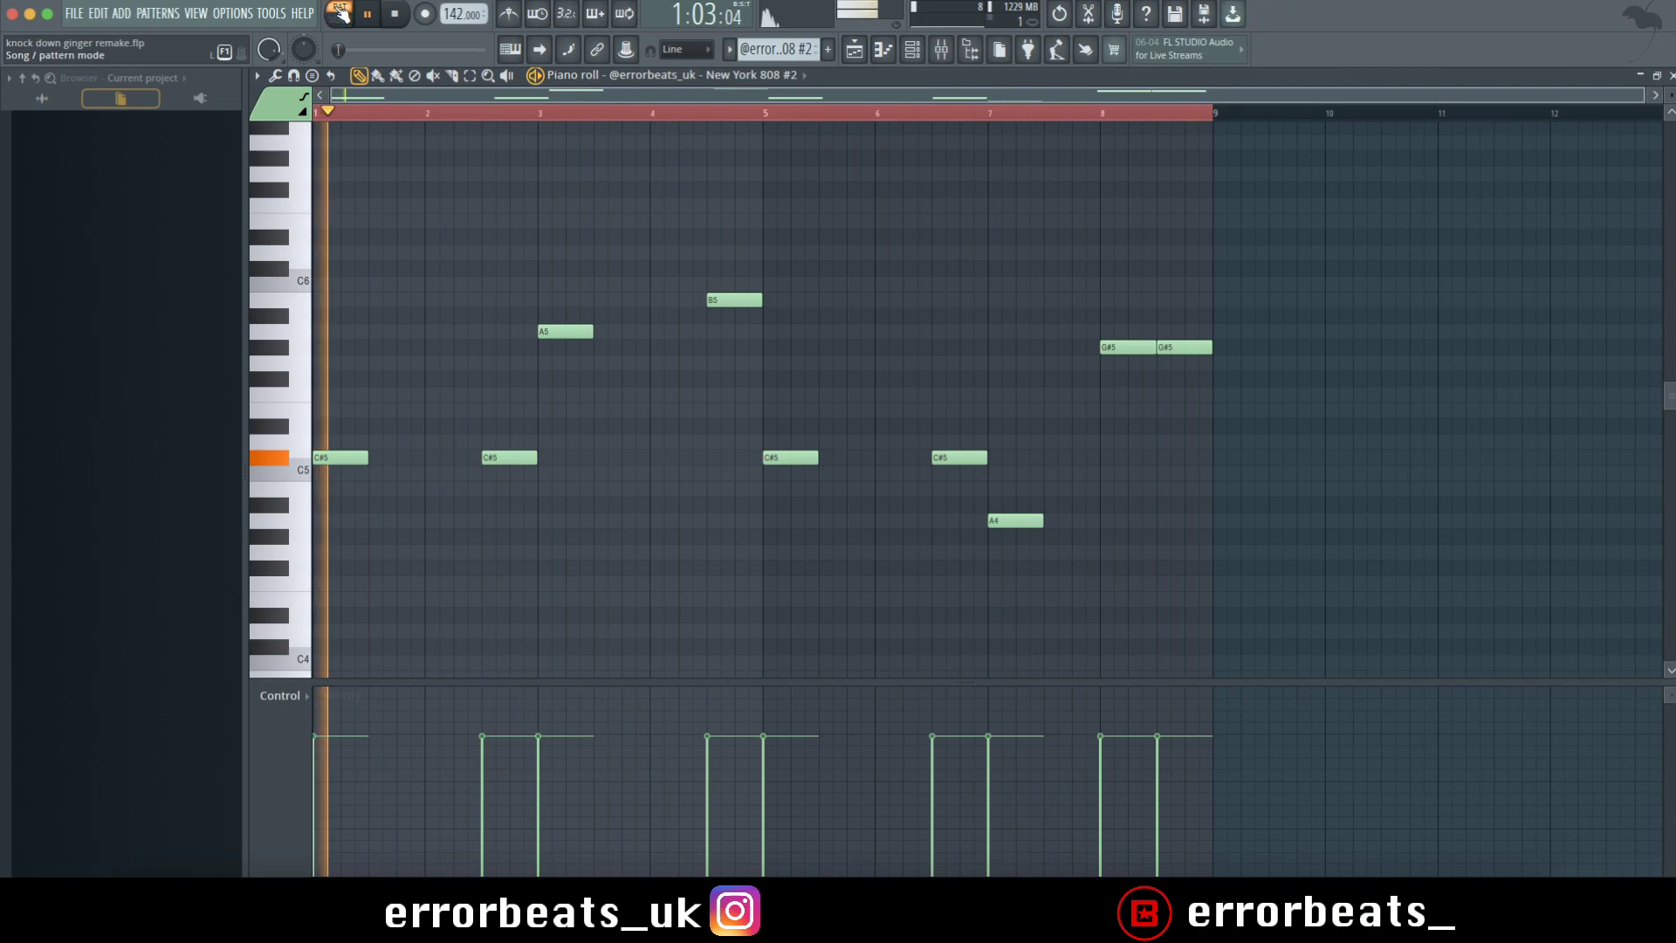
Inspect the New York 808 #2 channel's envelope and sample settings, close its windows and stop playback.
key(F6)
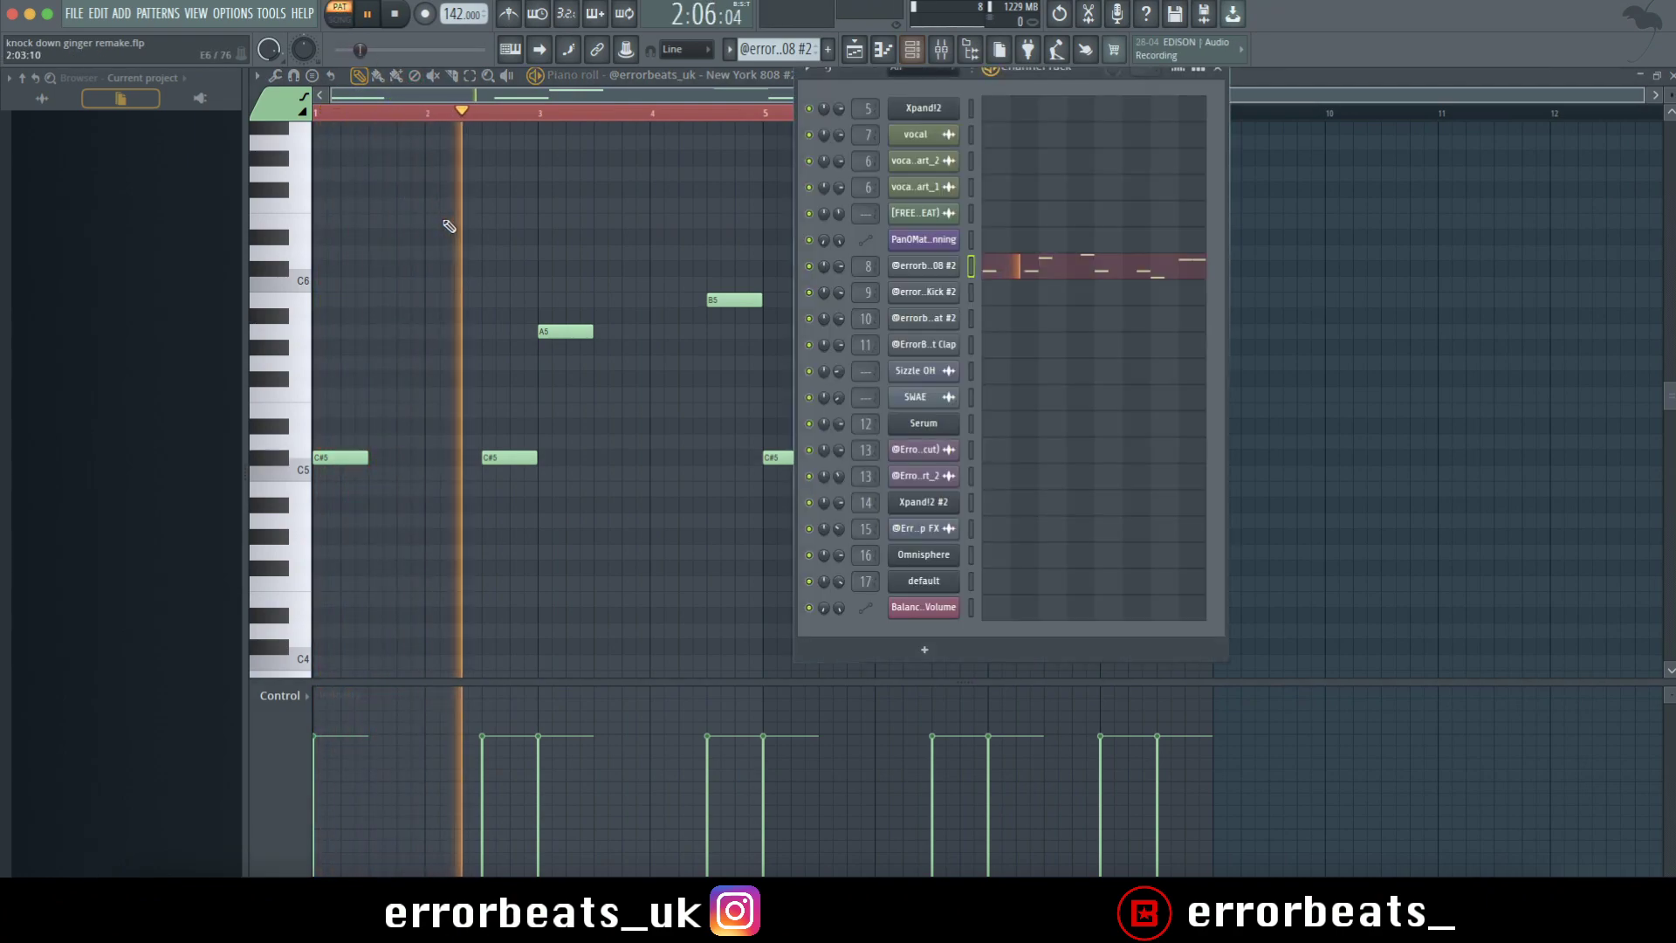
click(923, 267)
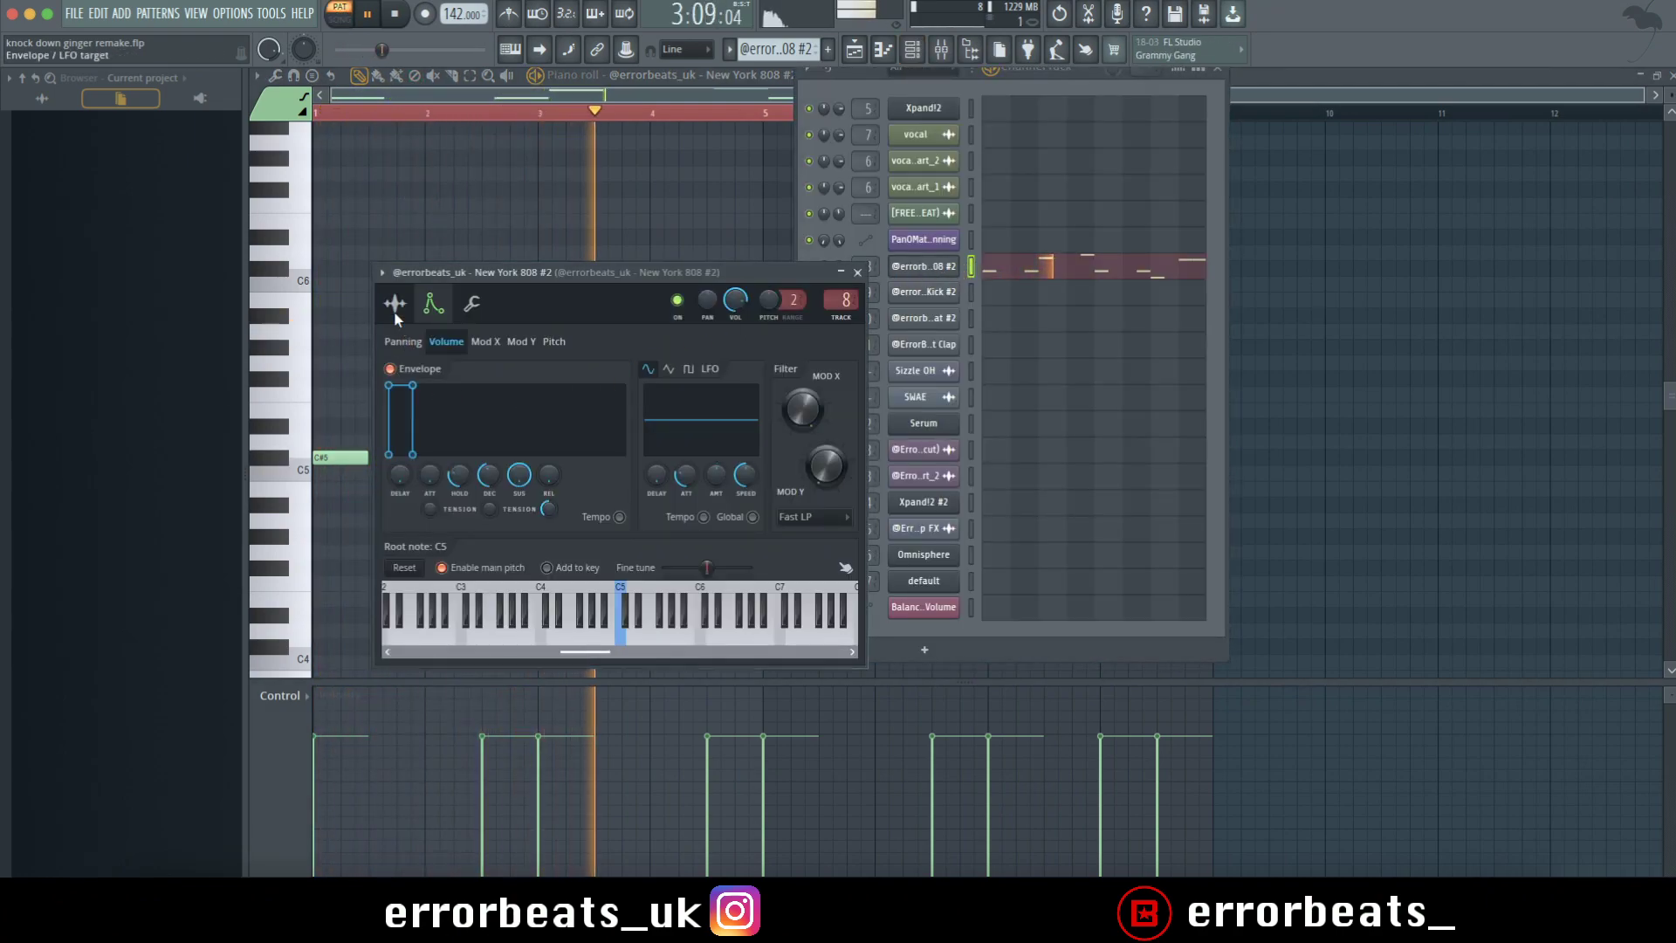
click(395, 304)
click(859, 272)
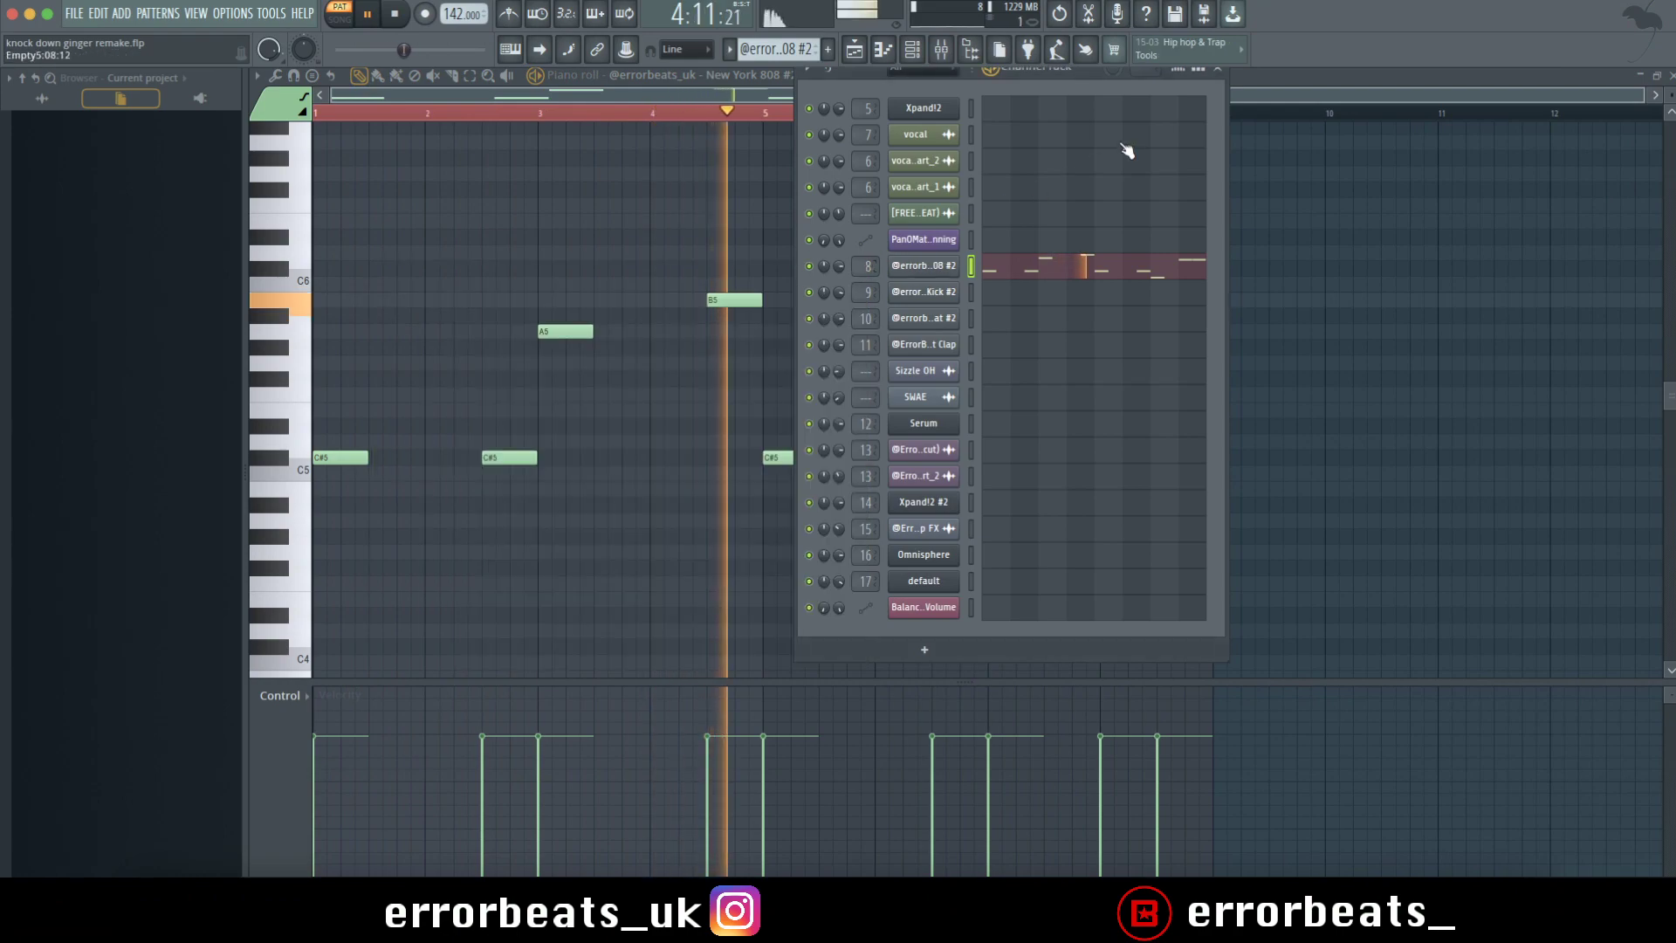
click(1217, 70)
key(space)
Switch through the New York 808 #3 and #4 patterns and audition the #4 notes in the piano roll.
click(788, 54)
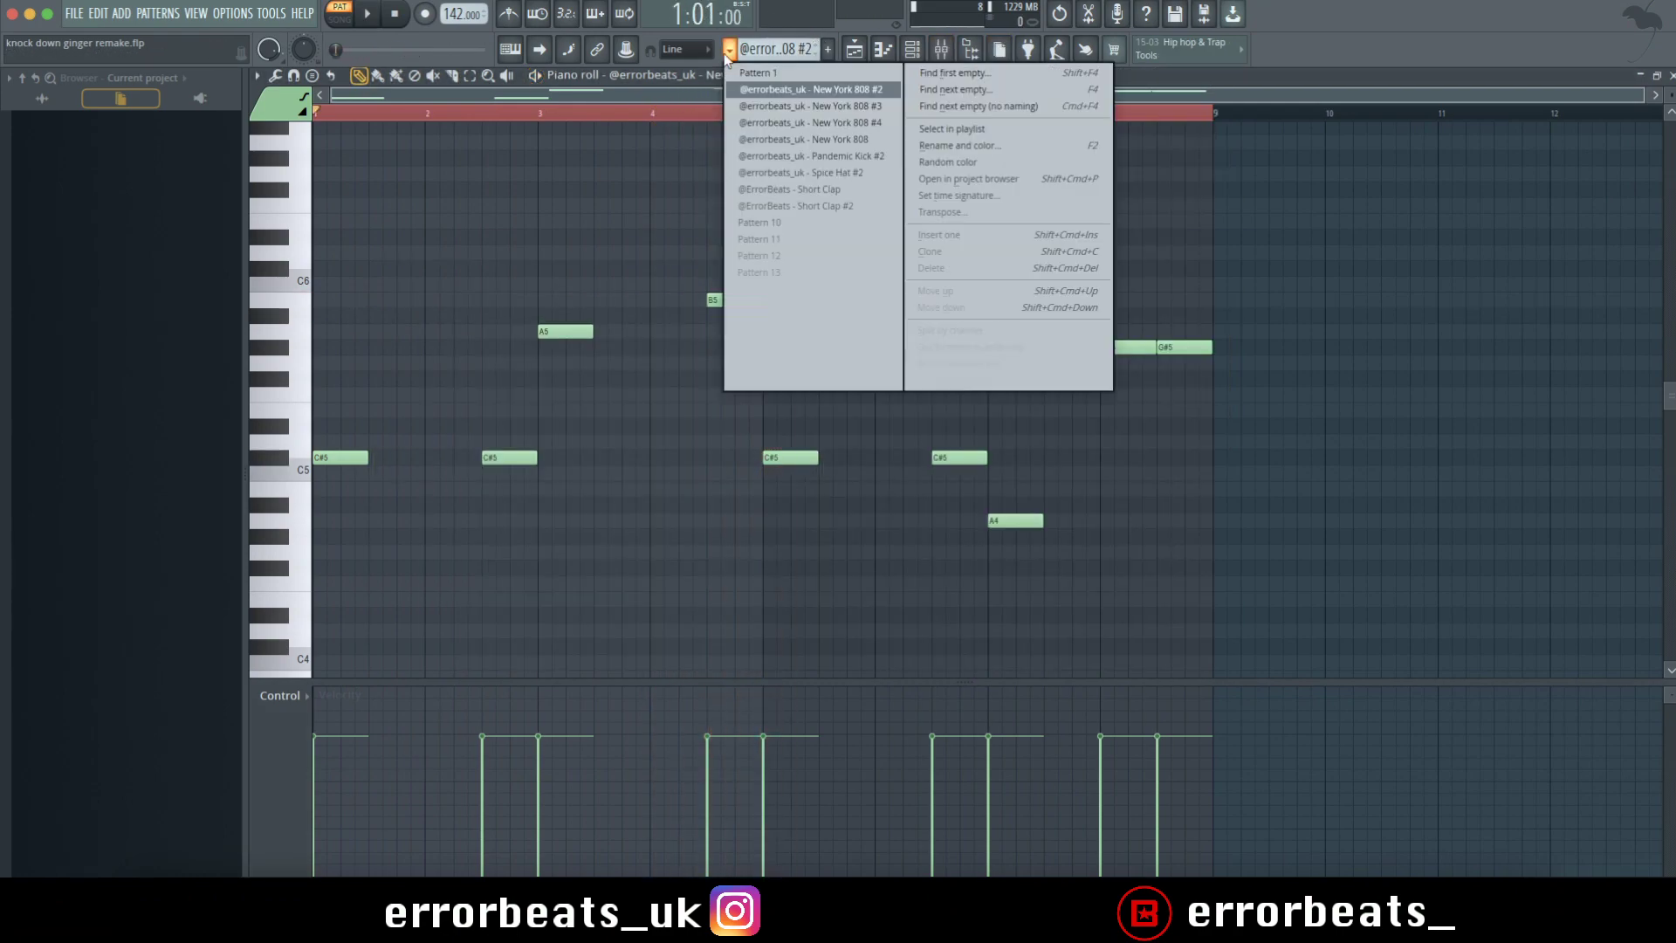
click(826, 101)
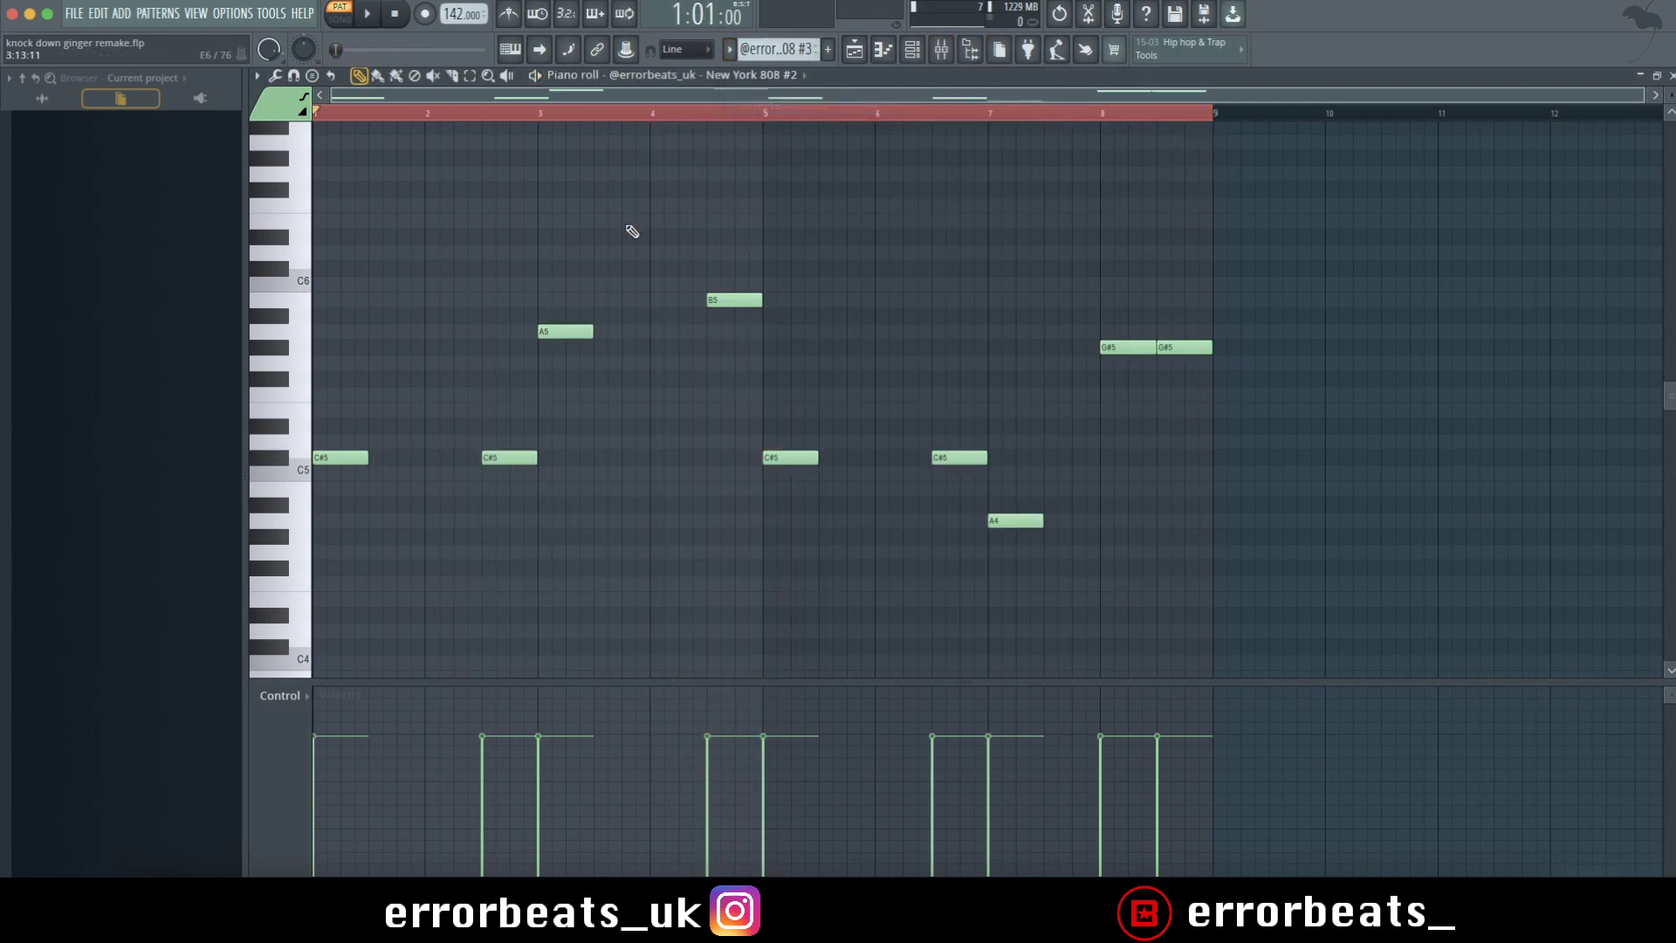
click(731, 51)
click(767, 118)
key(space)
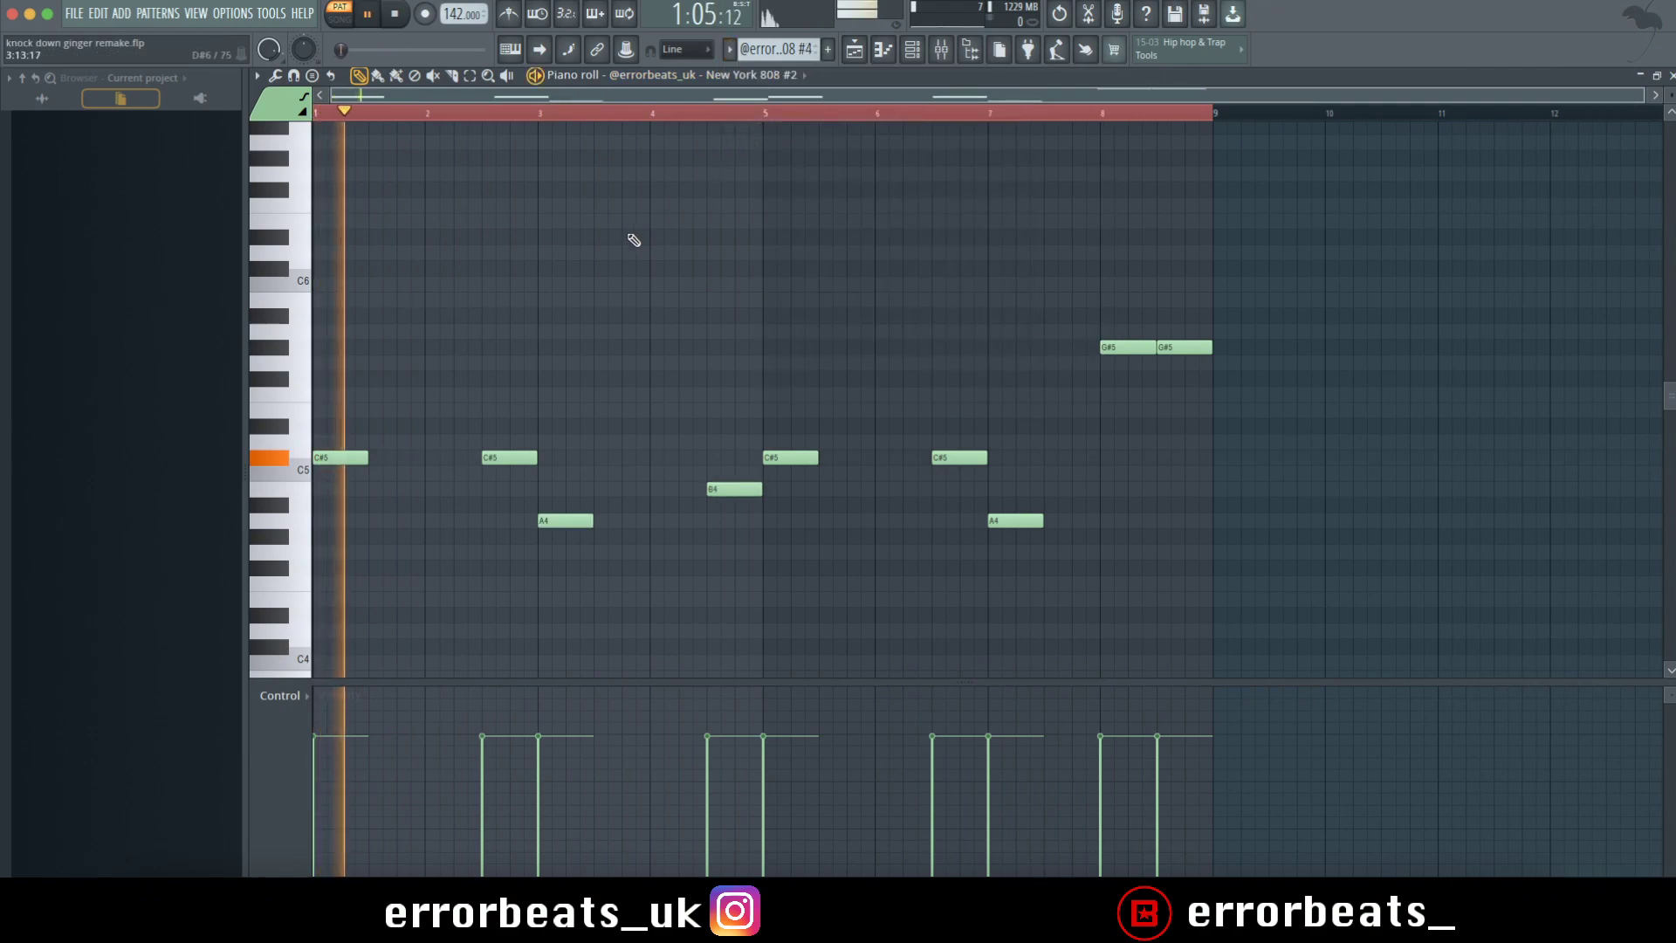
click(731, 50)
click(637, 395)
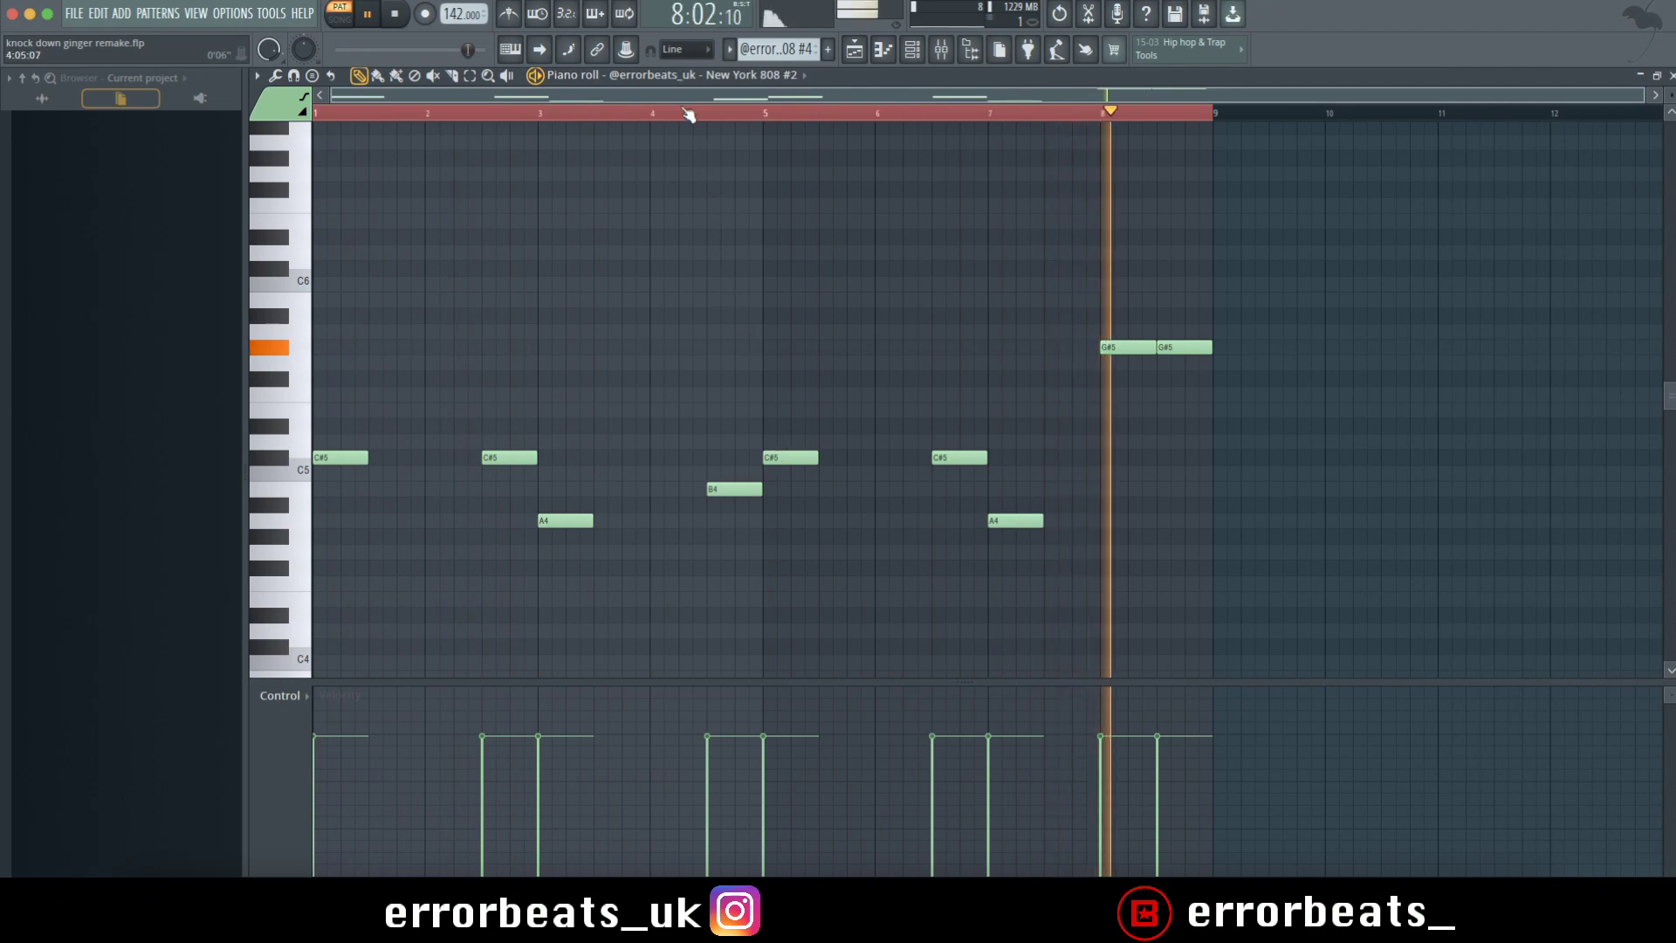
Stop playback, switch through the New York 808 #2 and New York 808 patterns, and audition the New York 808 notes in the piano roll.
key(space)
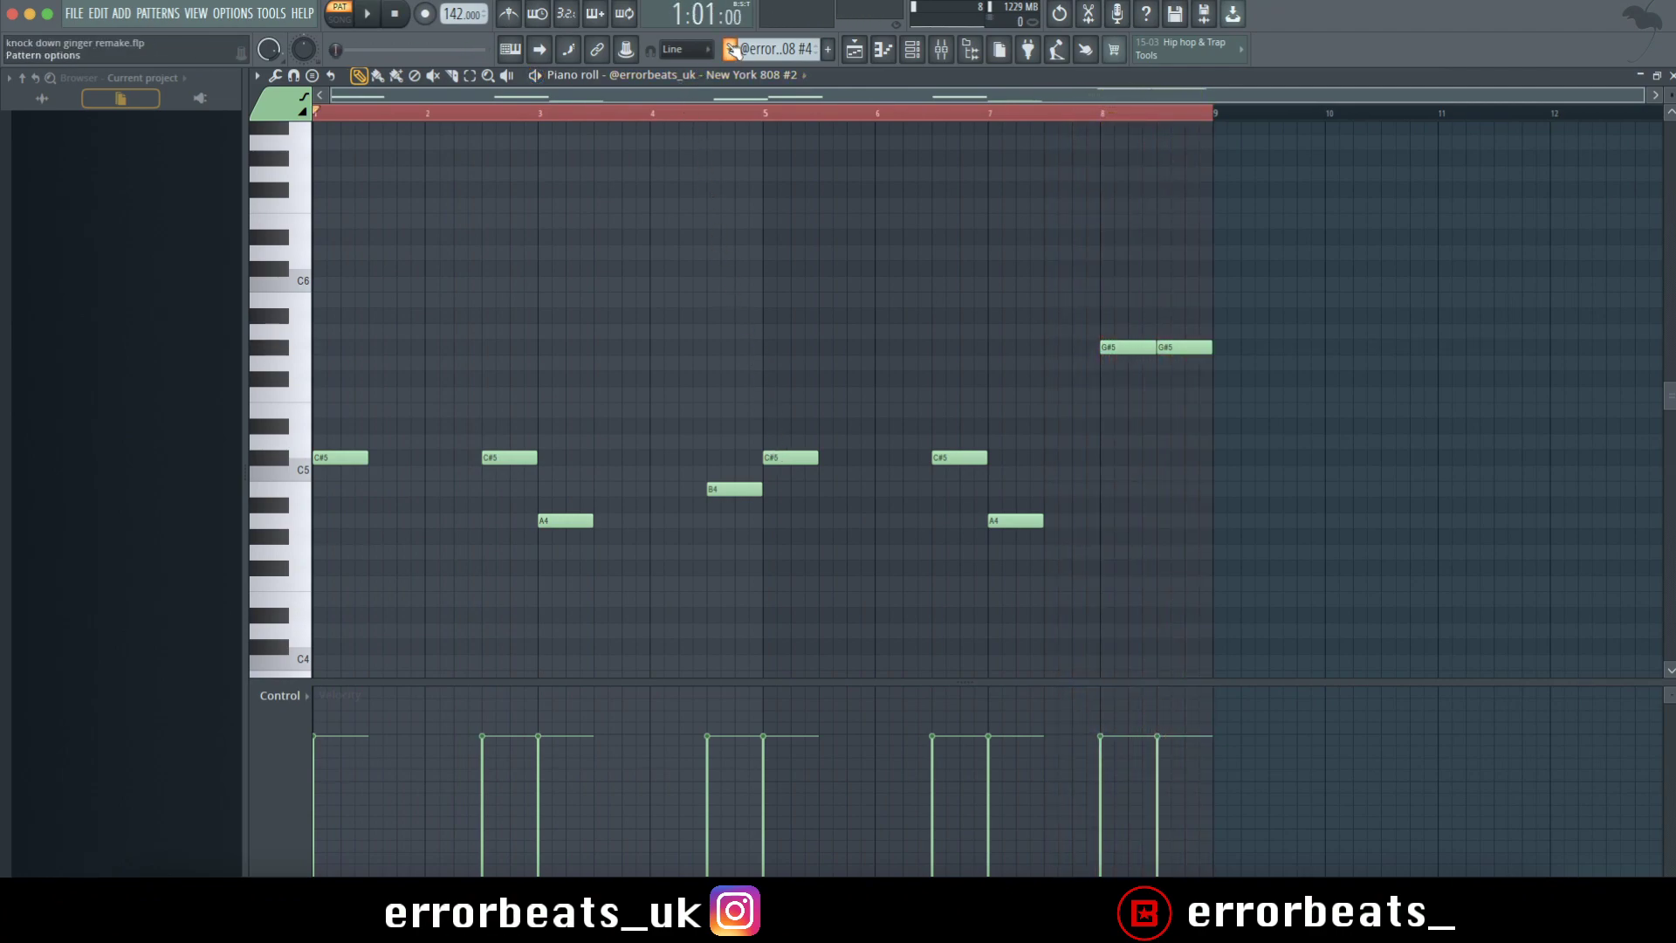
click(730, 50)
click(777, 90)
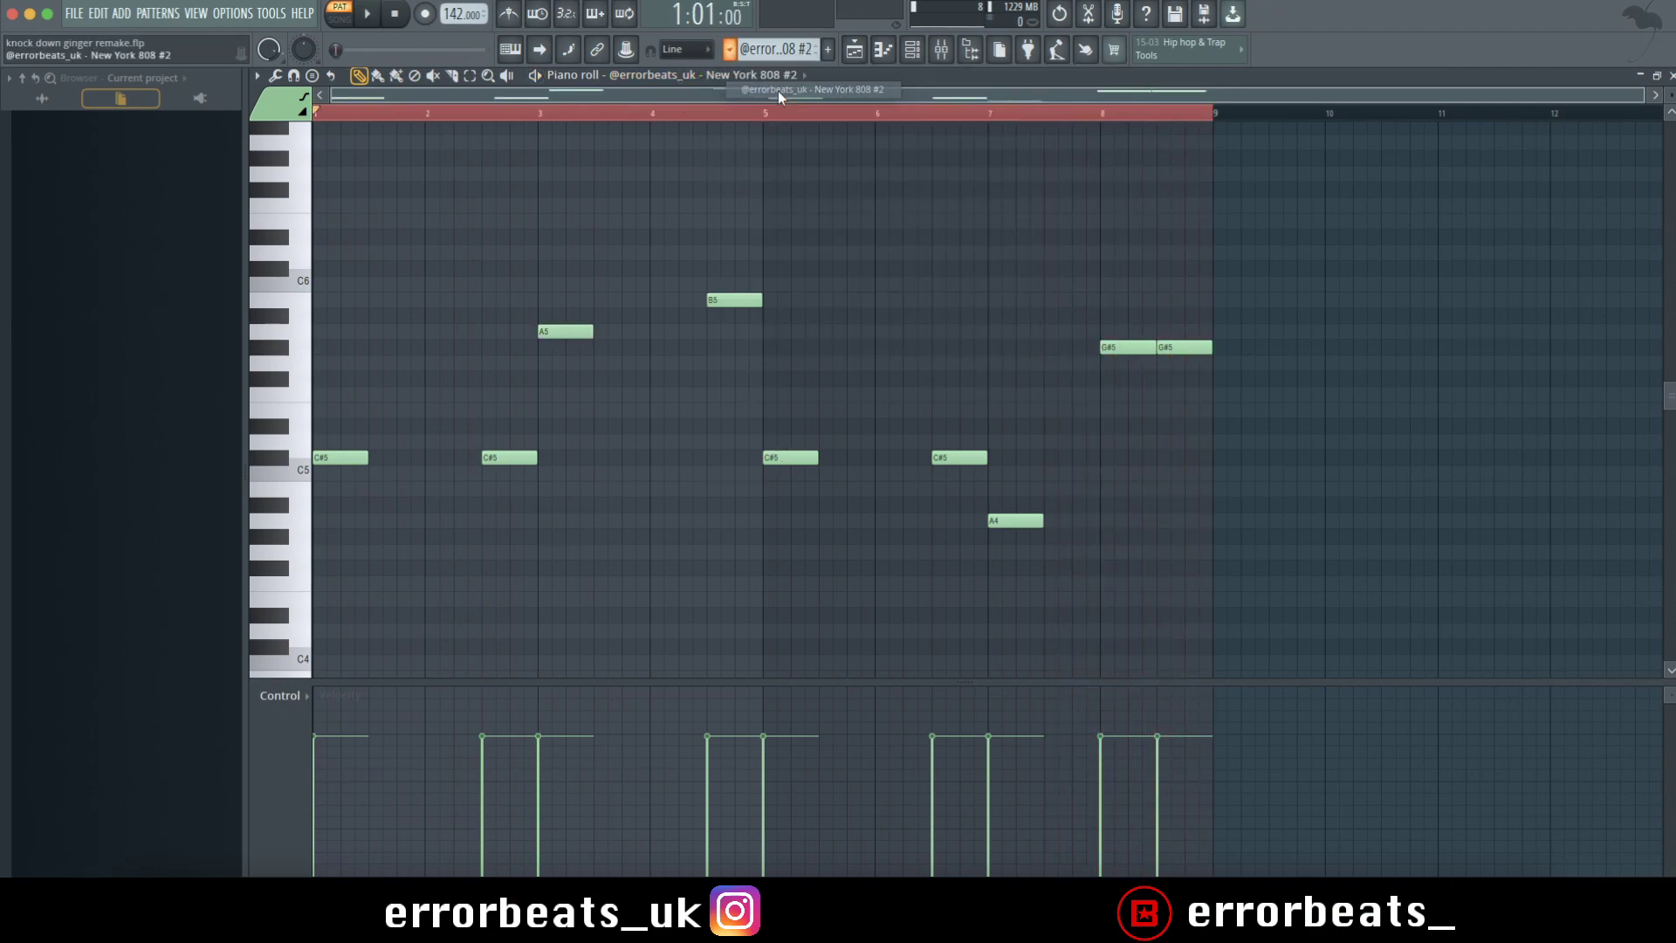
click(731, 49)
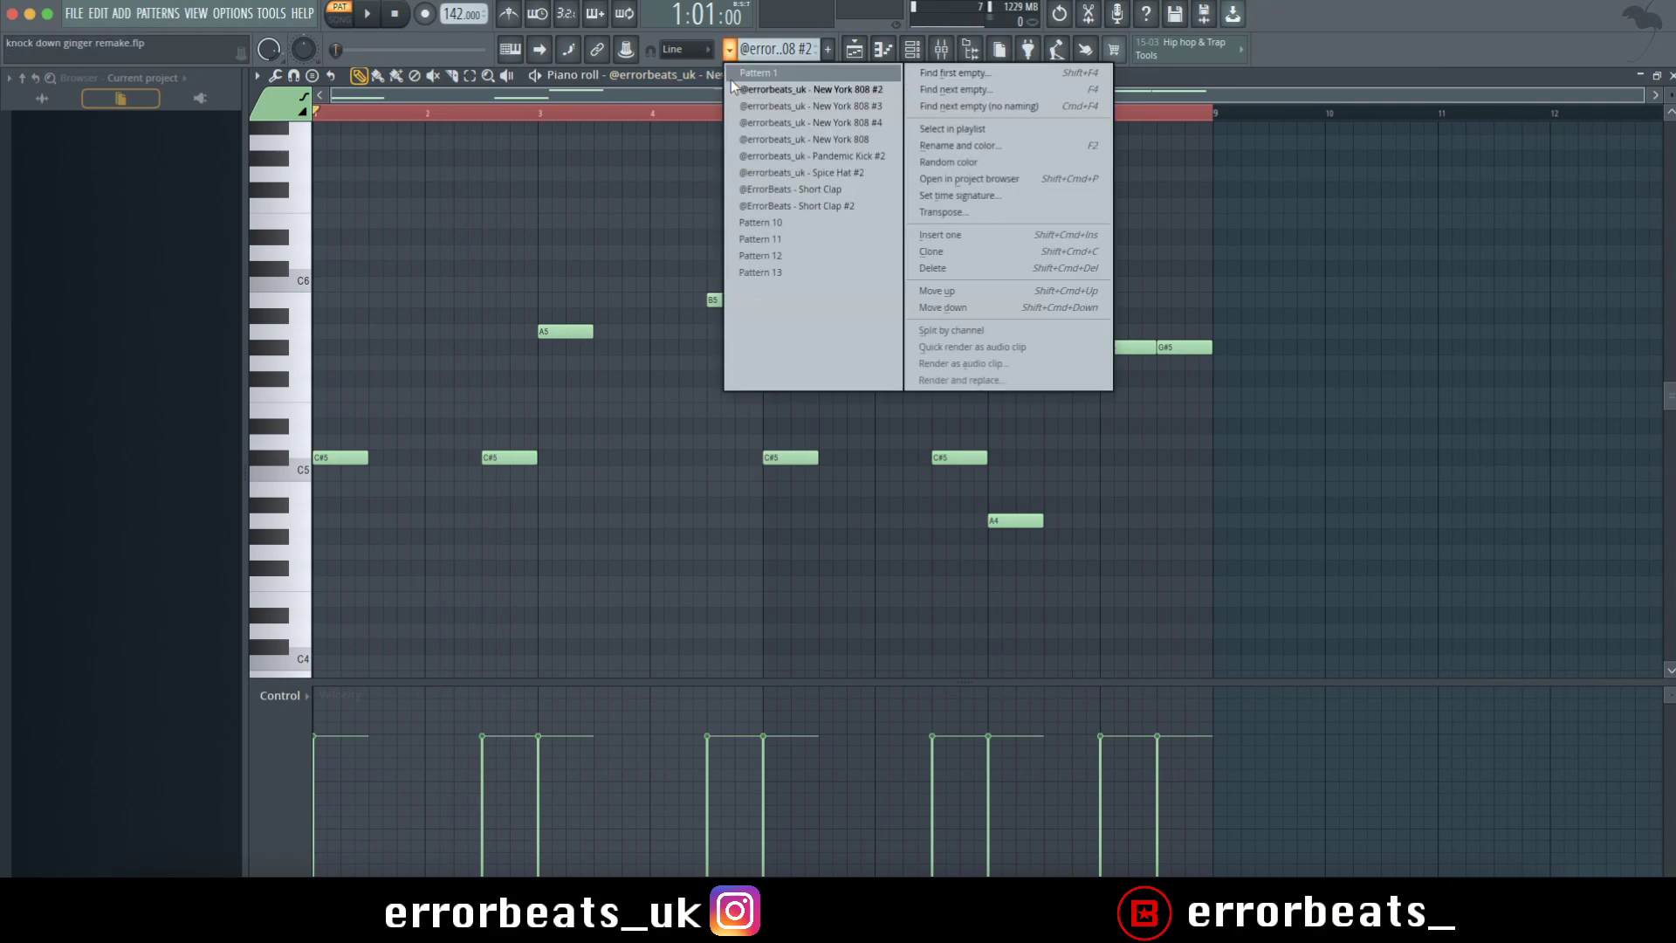
click(787, 139)
key(space)
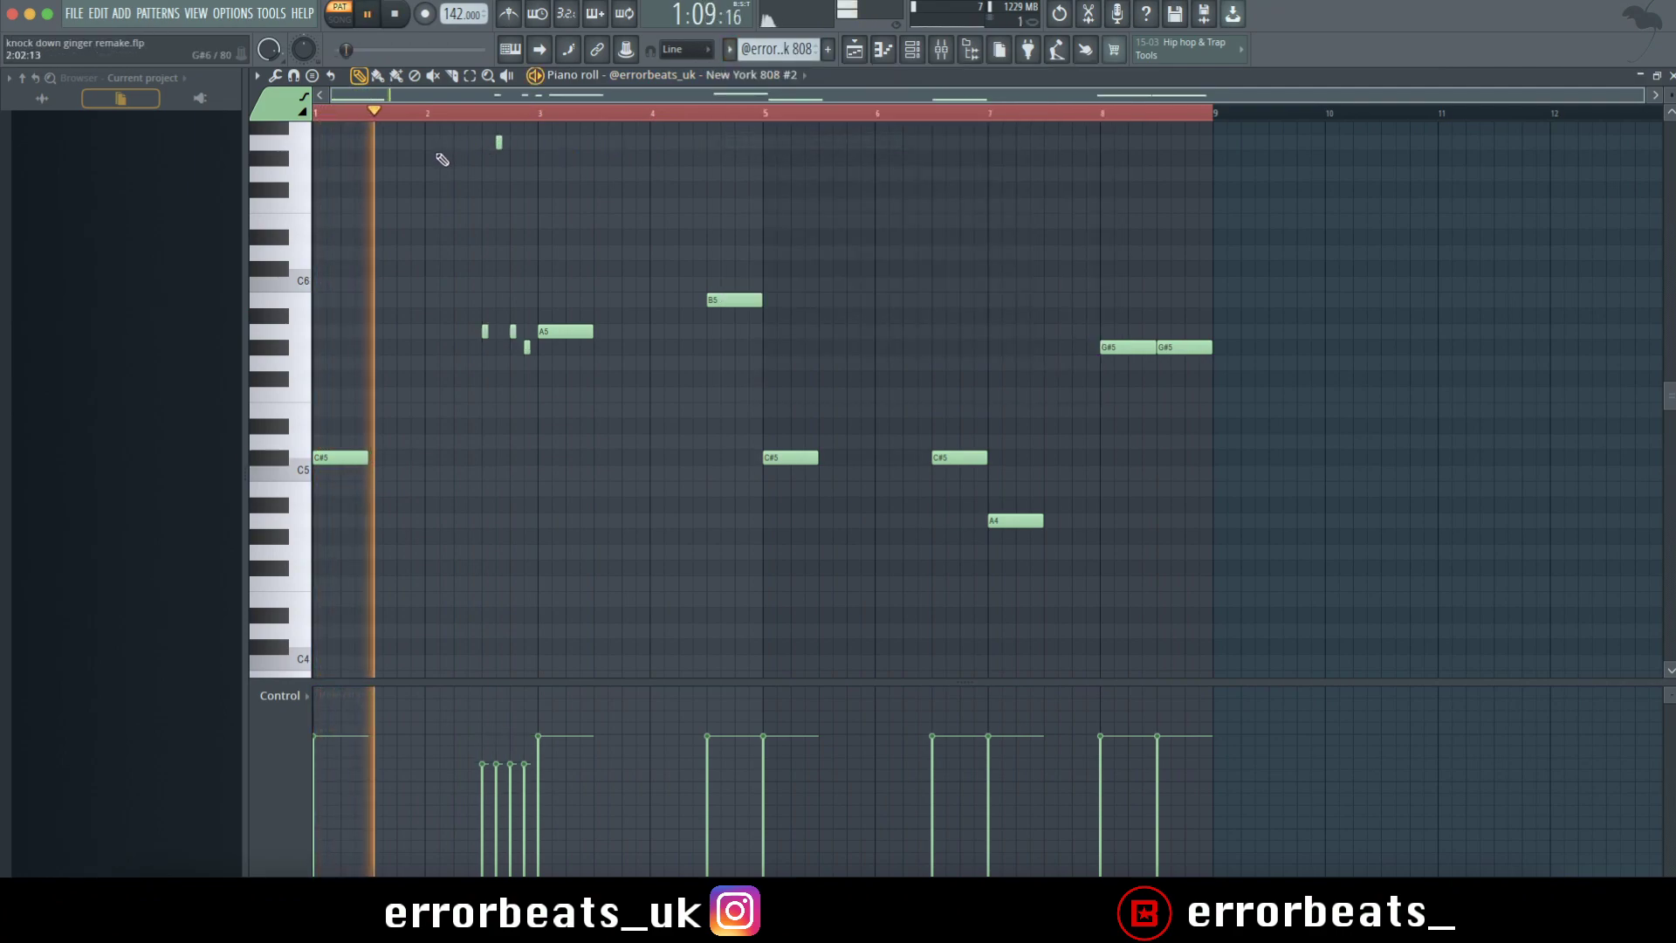
scroll(430, 165, up, 3)
scroll(440, 187, up, 2)
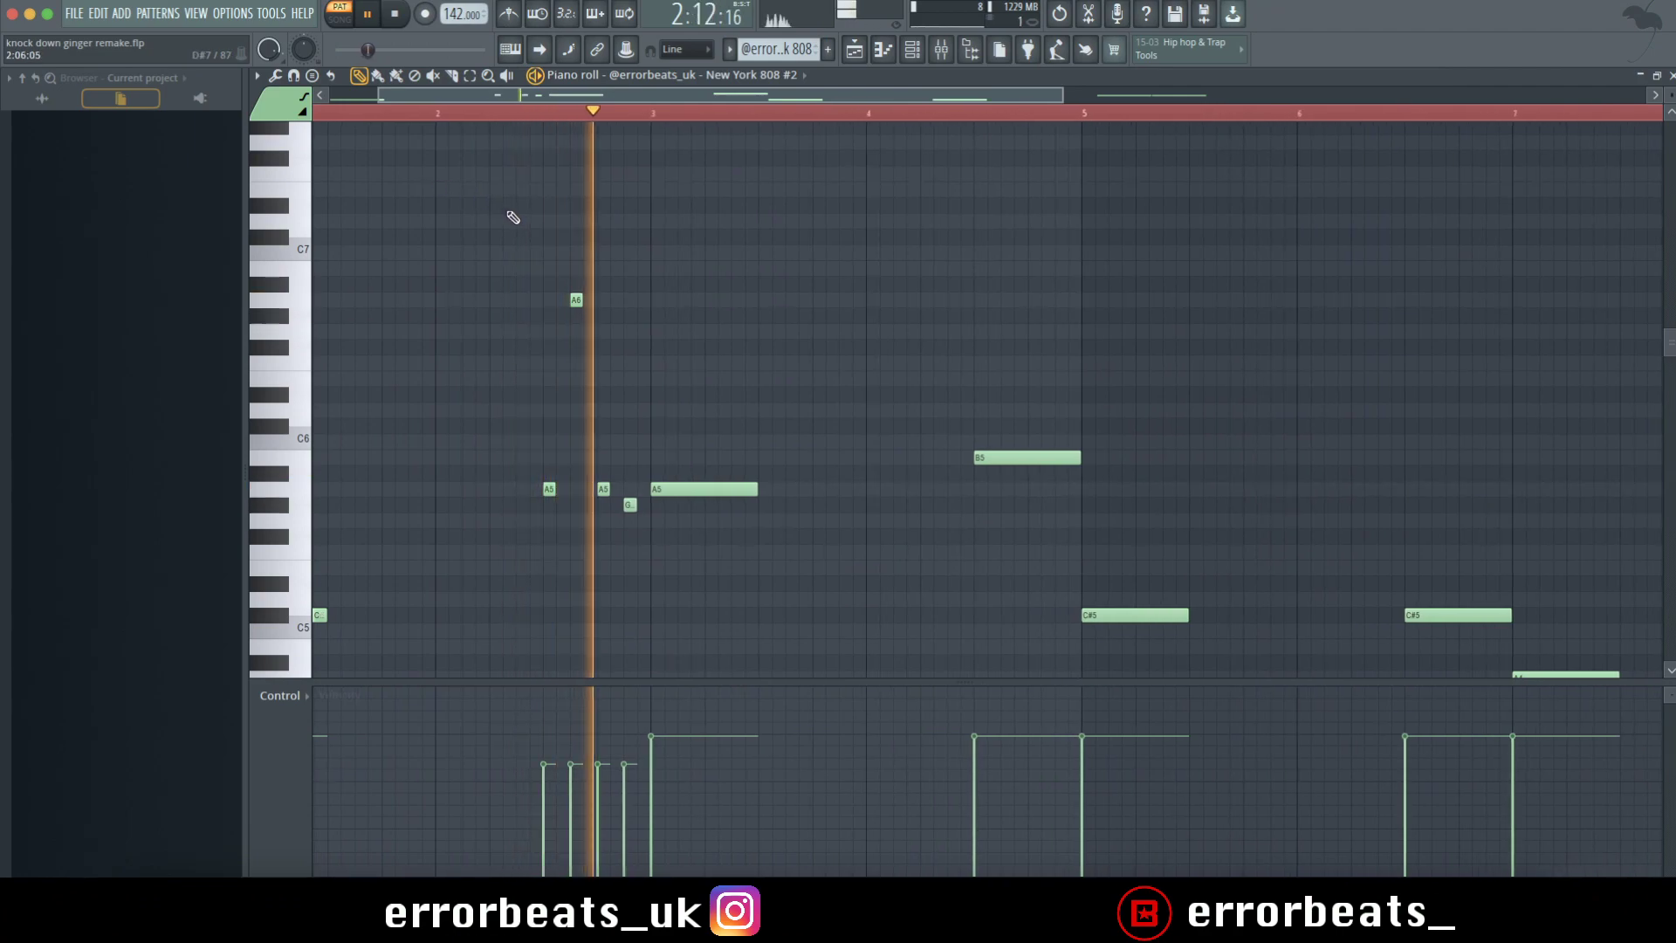
scroll(521, 224, down, 2)
Raise the velocities of the four short notes before bar 3 to about the level of the other notes and close the piano roll.
drag(481, 739, 522, 739)
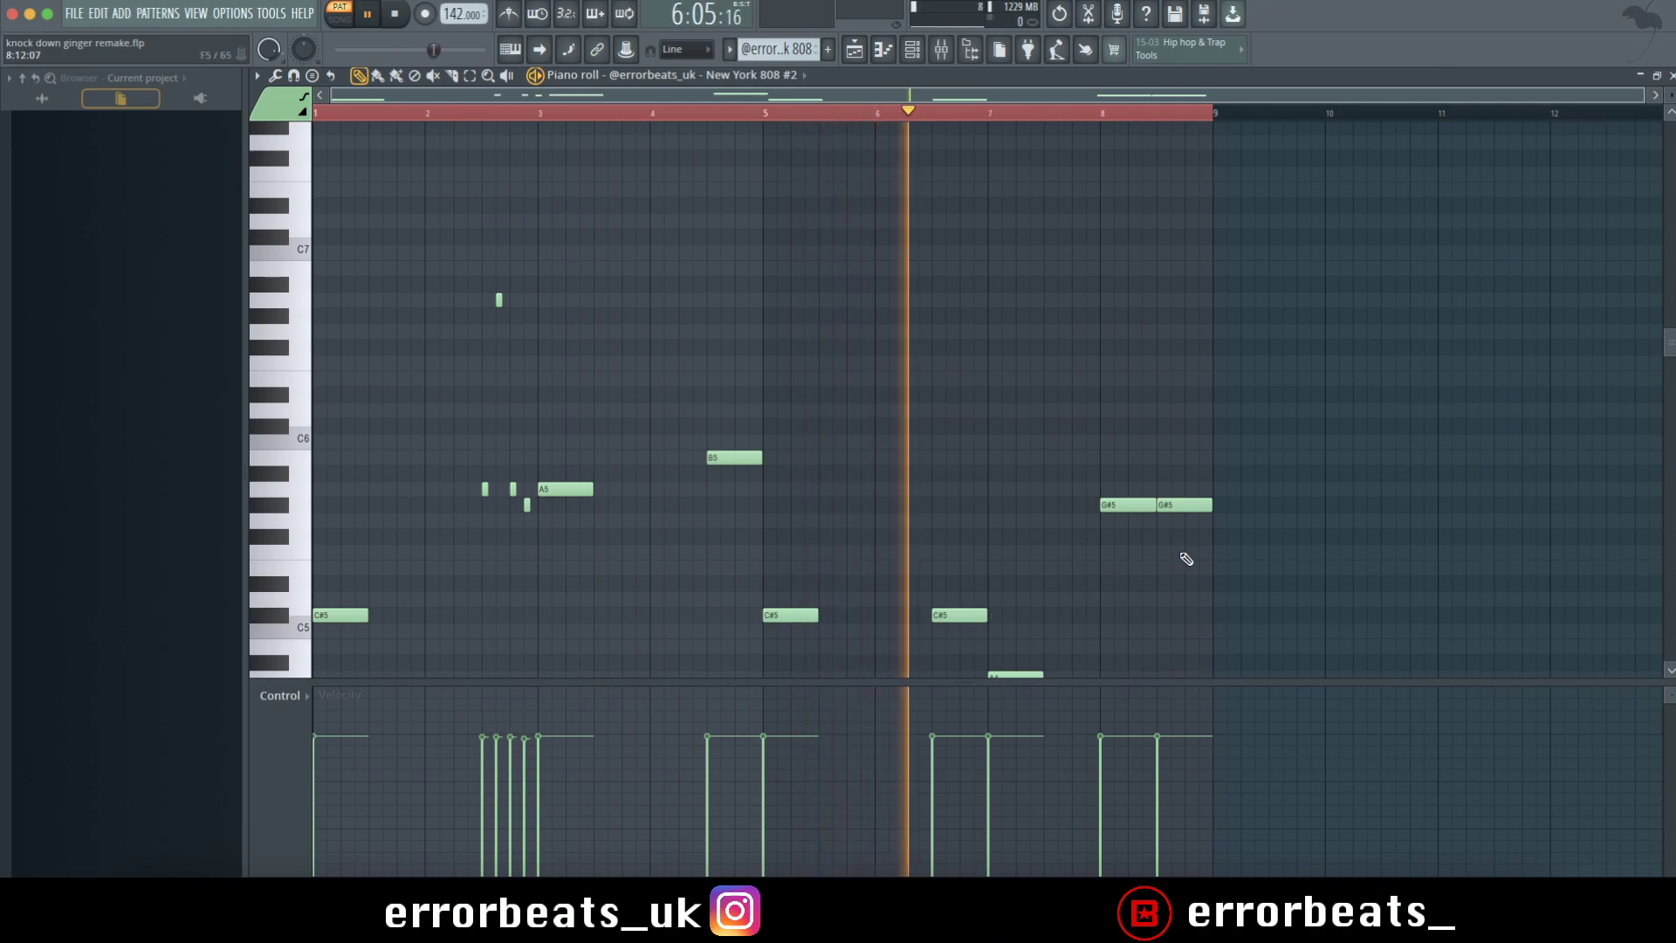
scroll(1184, 560, down, 8)
scroll(1185, 559, up, 1)
scroll(1184, 559, up, 6)
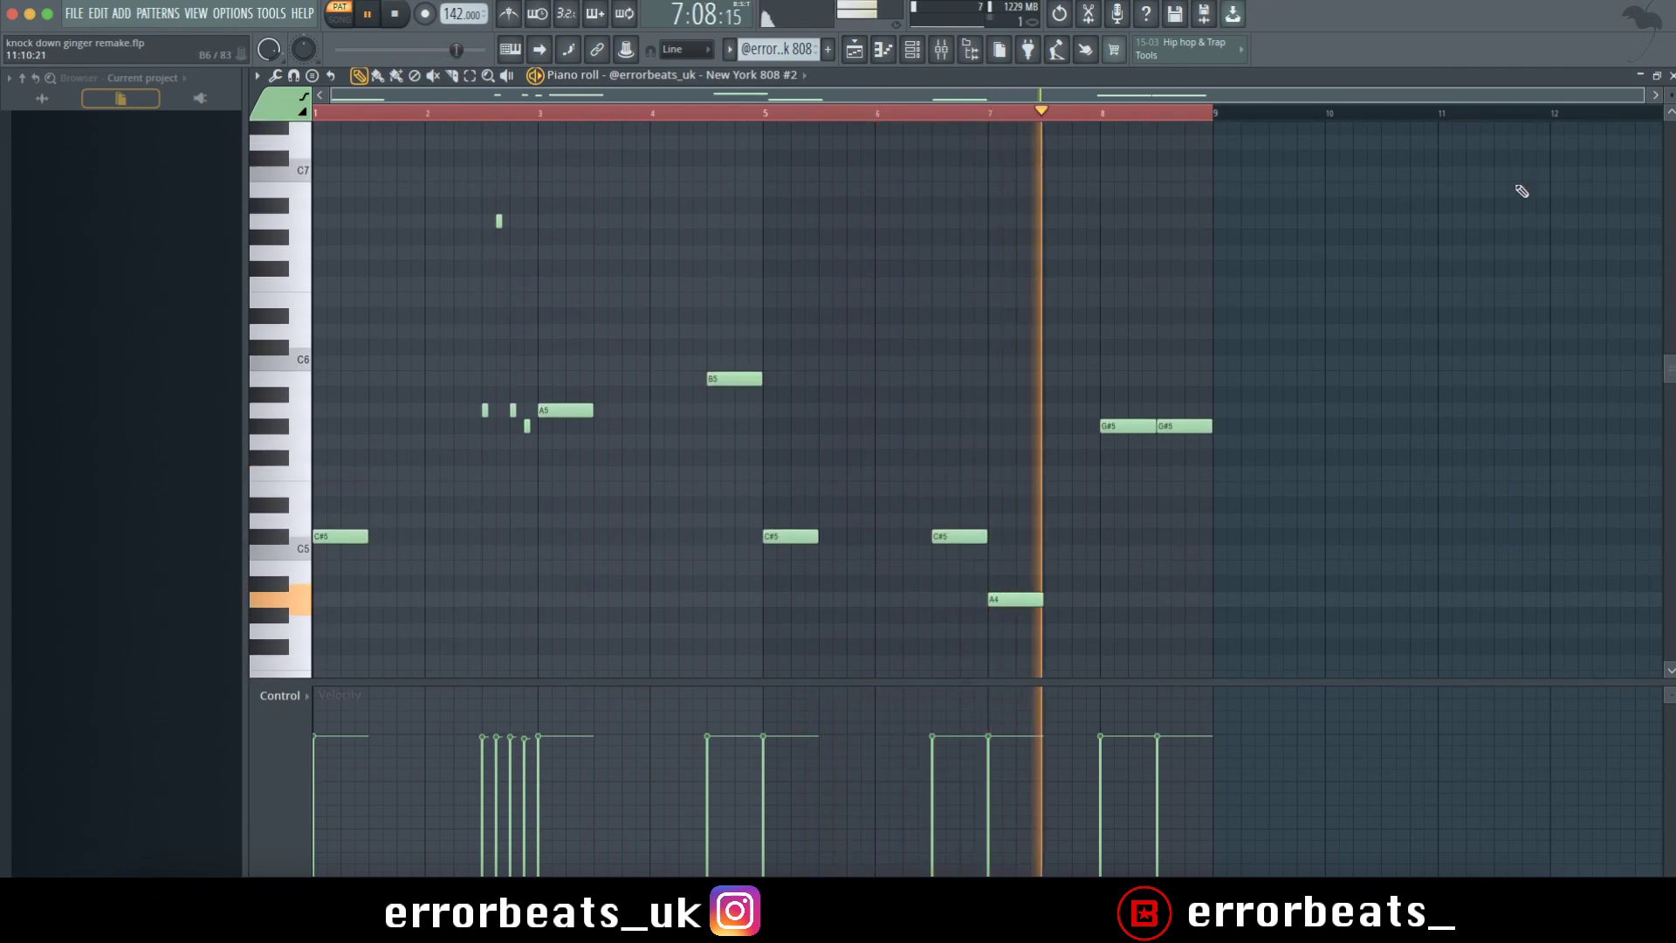
click(1669, 75)
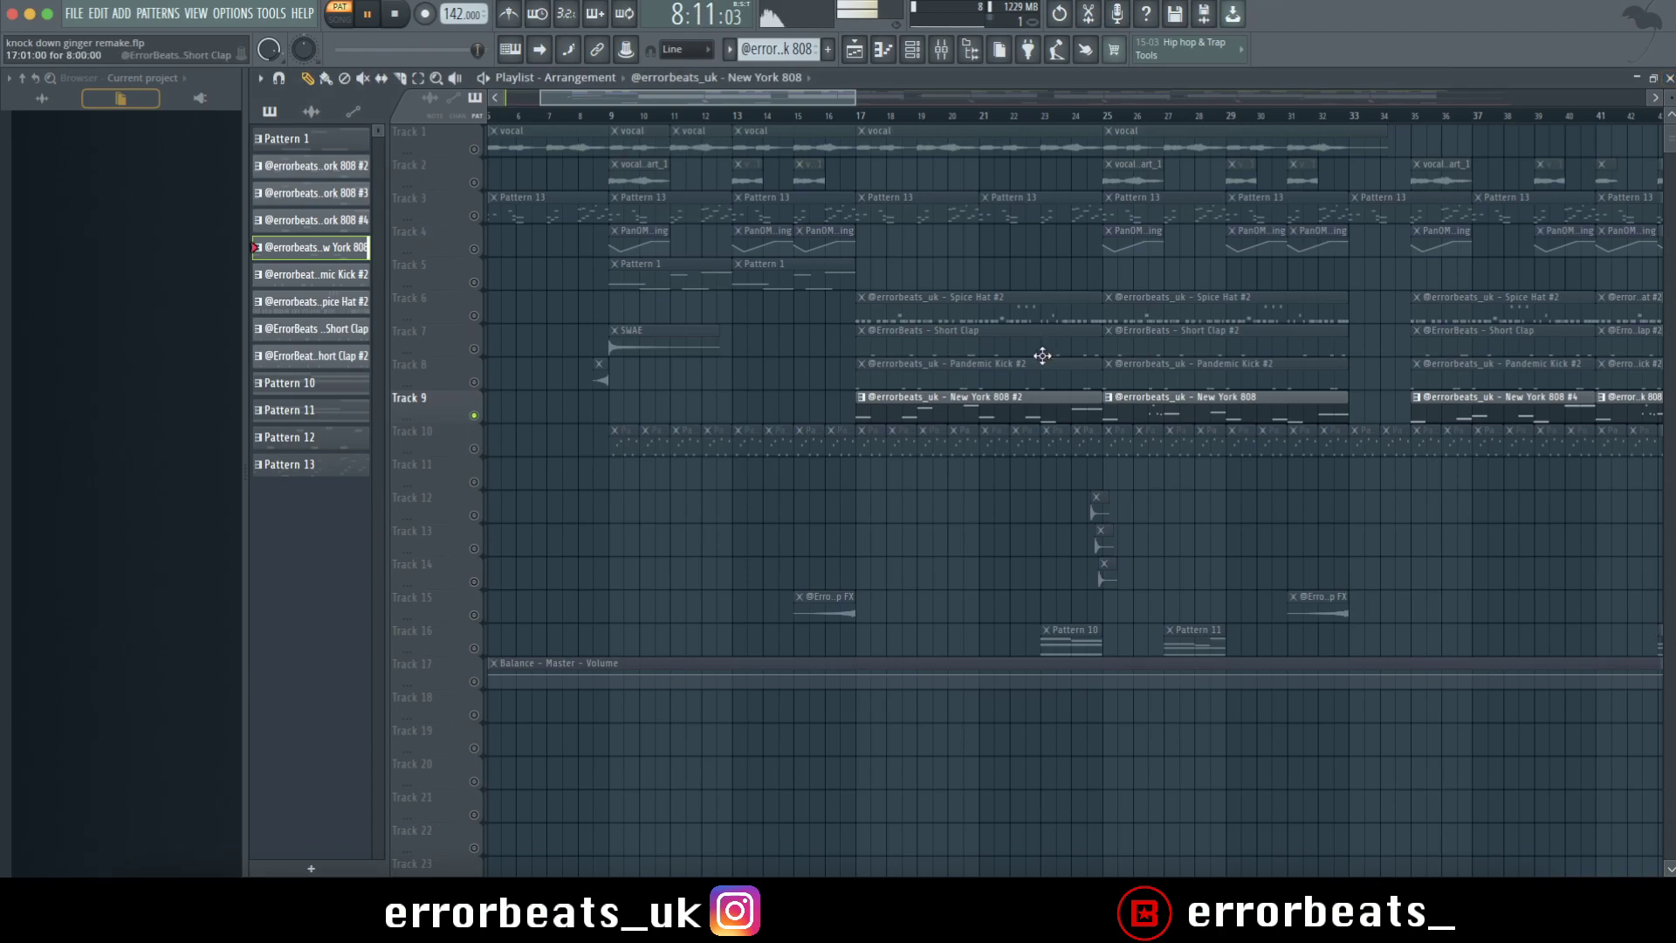
Unsolo Track 9, return to song mode and play Track 16 on its own from bar 23.
scroll(824, 331, down, 3)
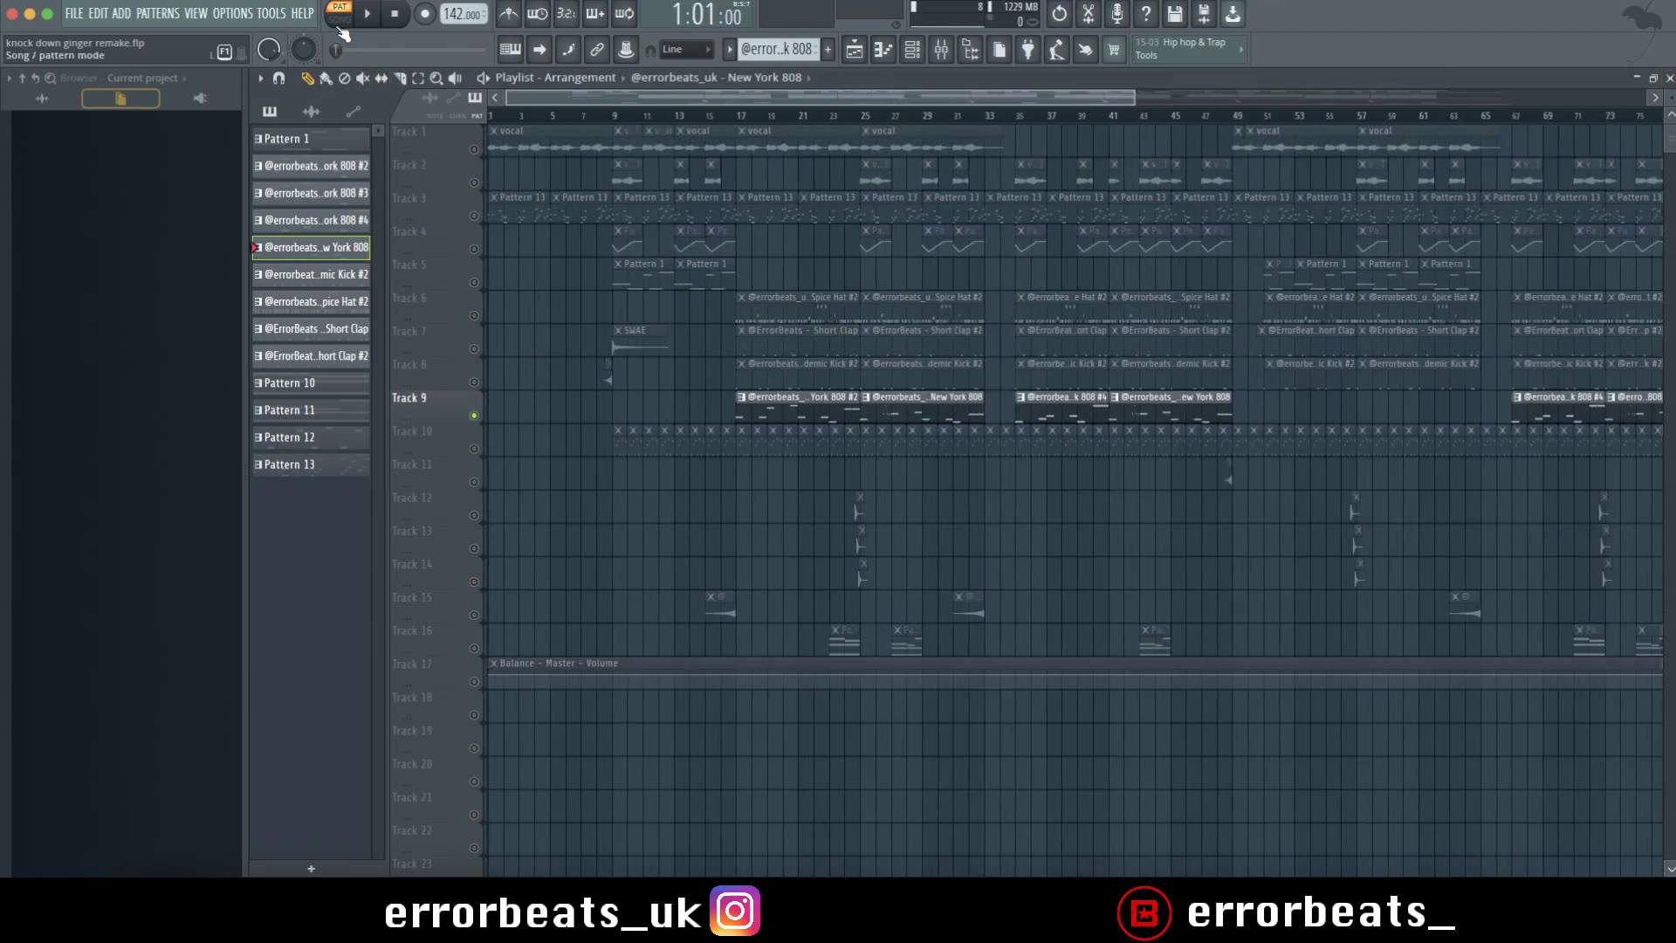
right_click(474, 416)
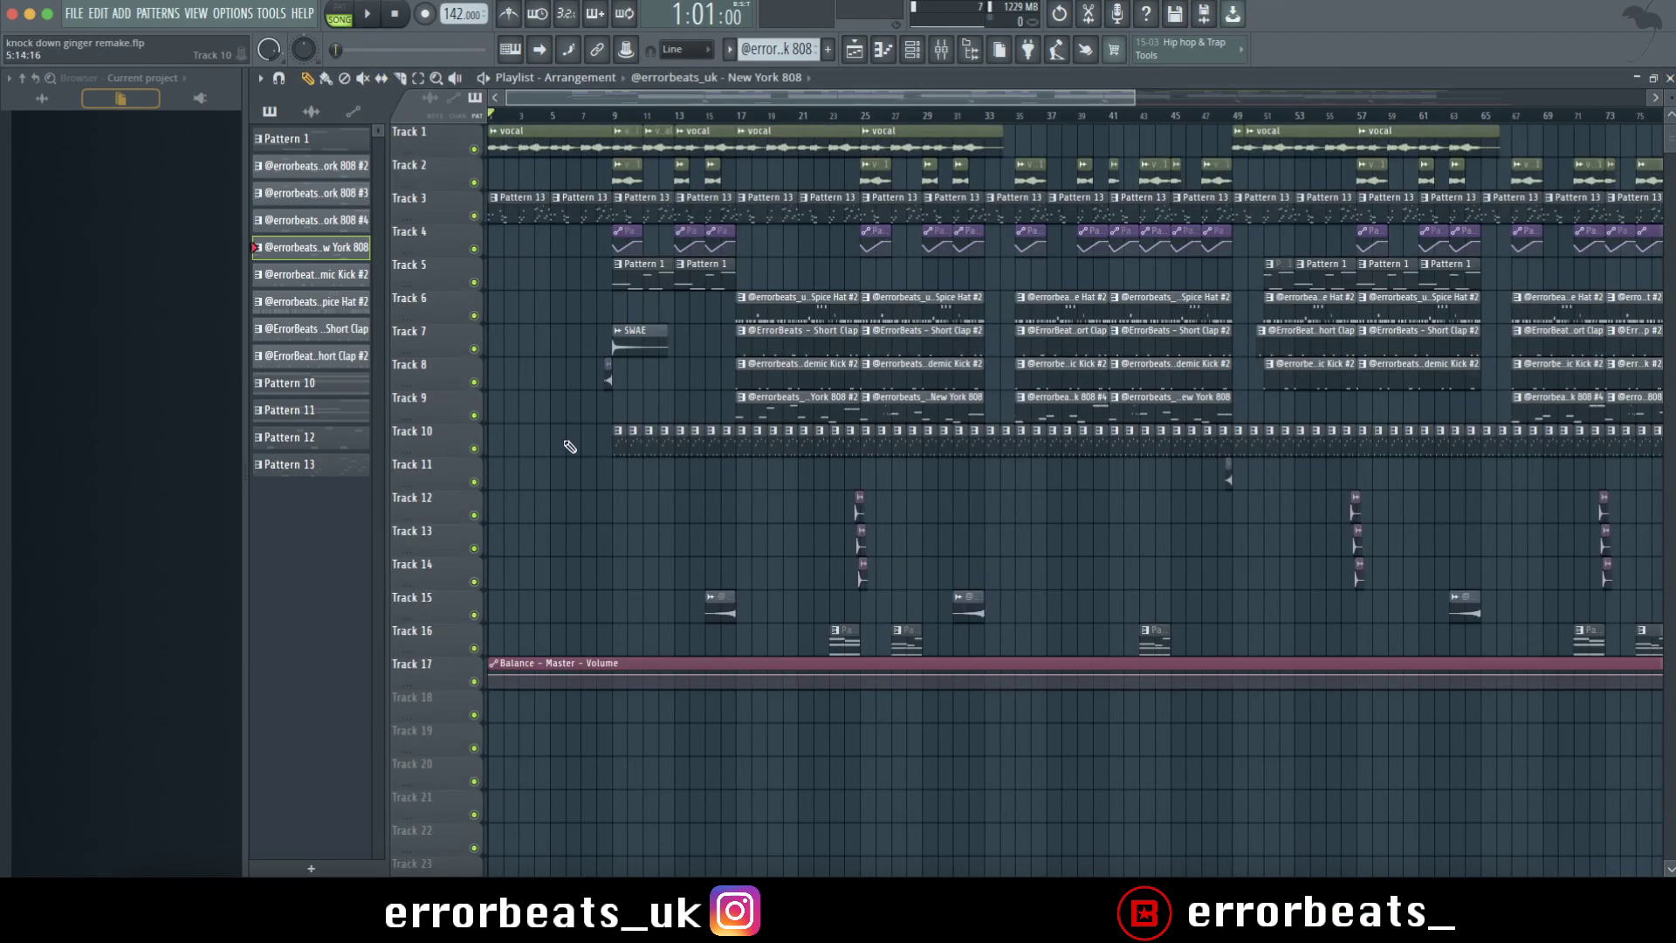
scroll(570, 447, up, 5)
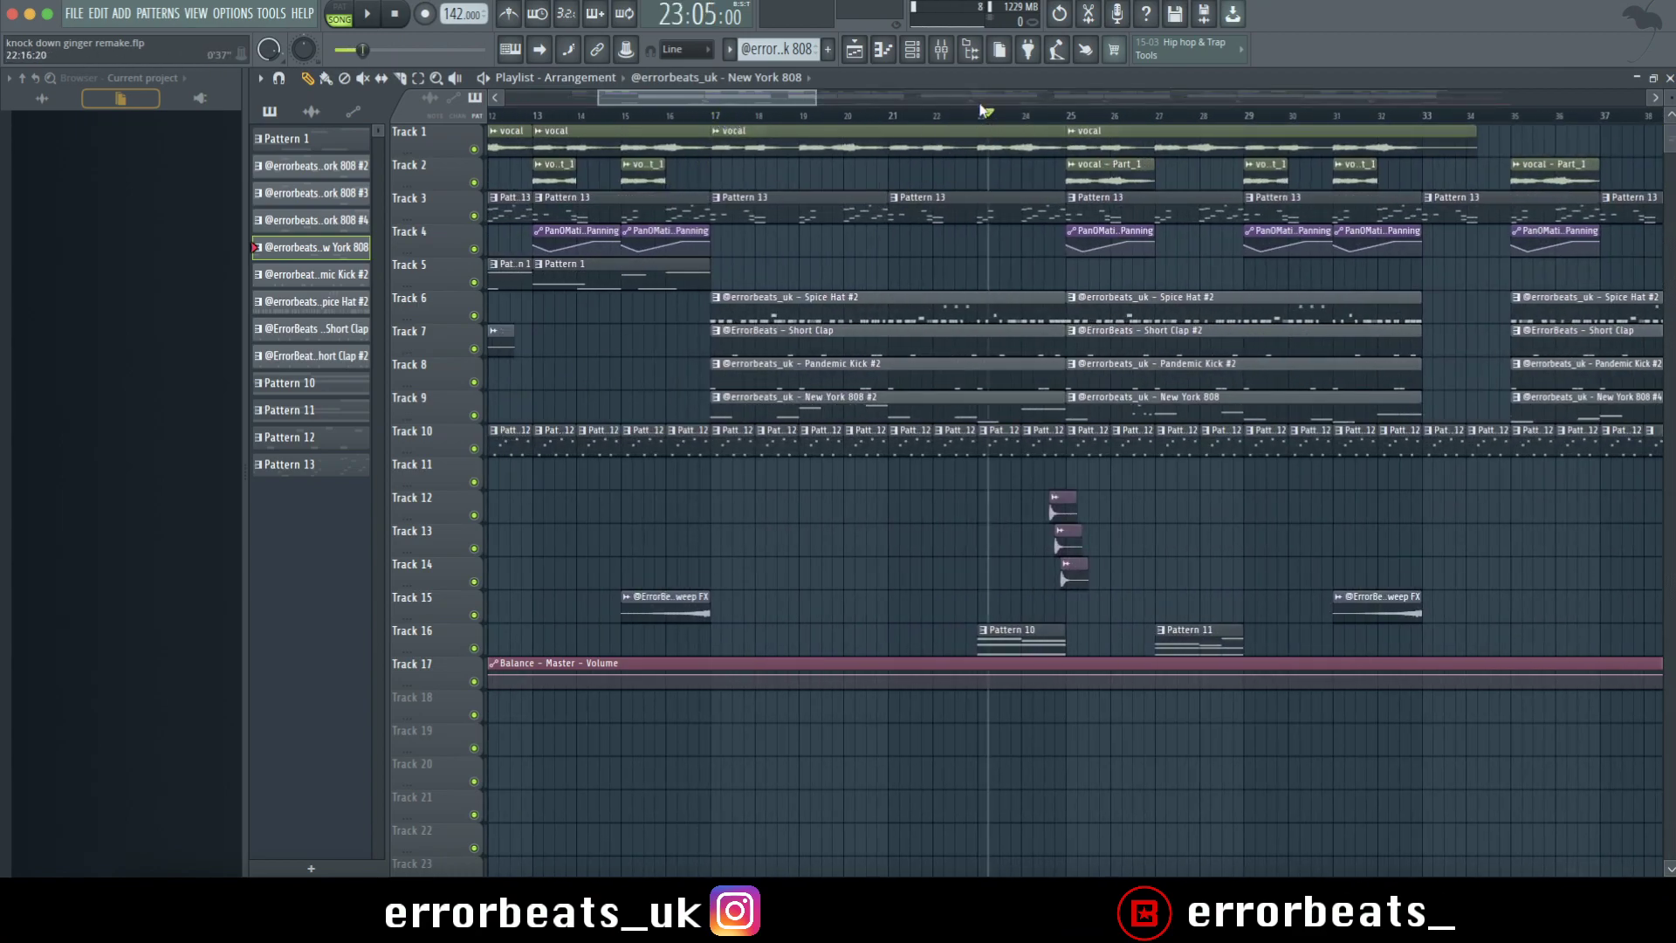
key(space)
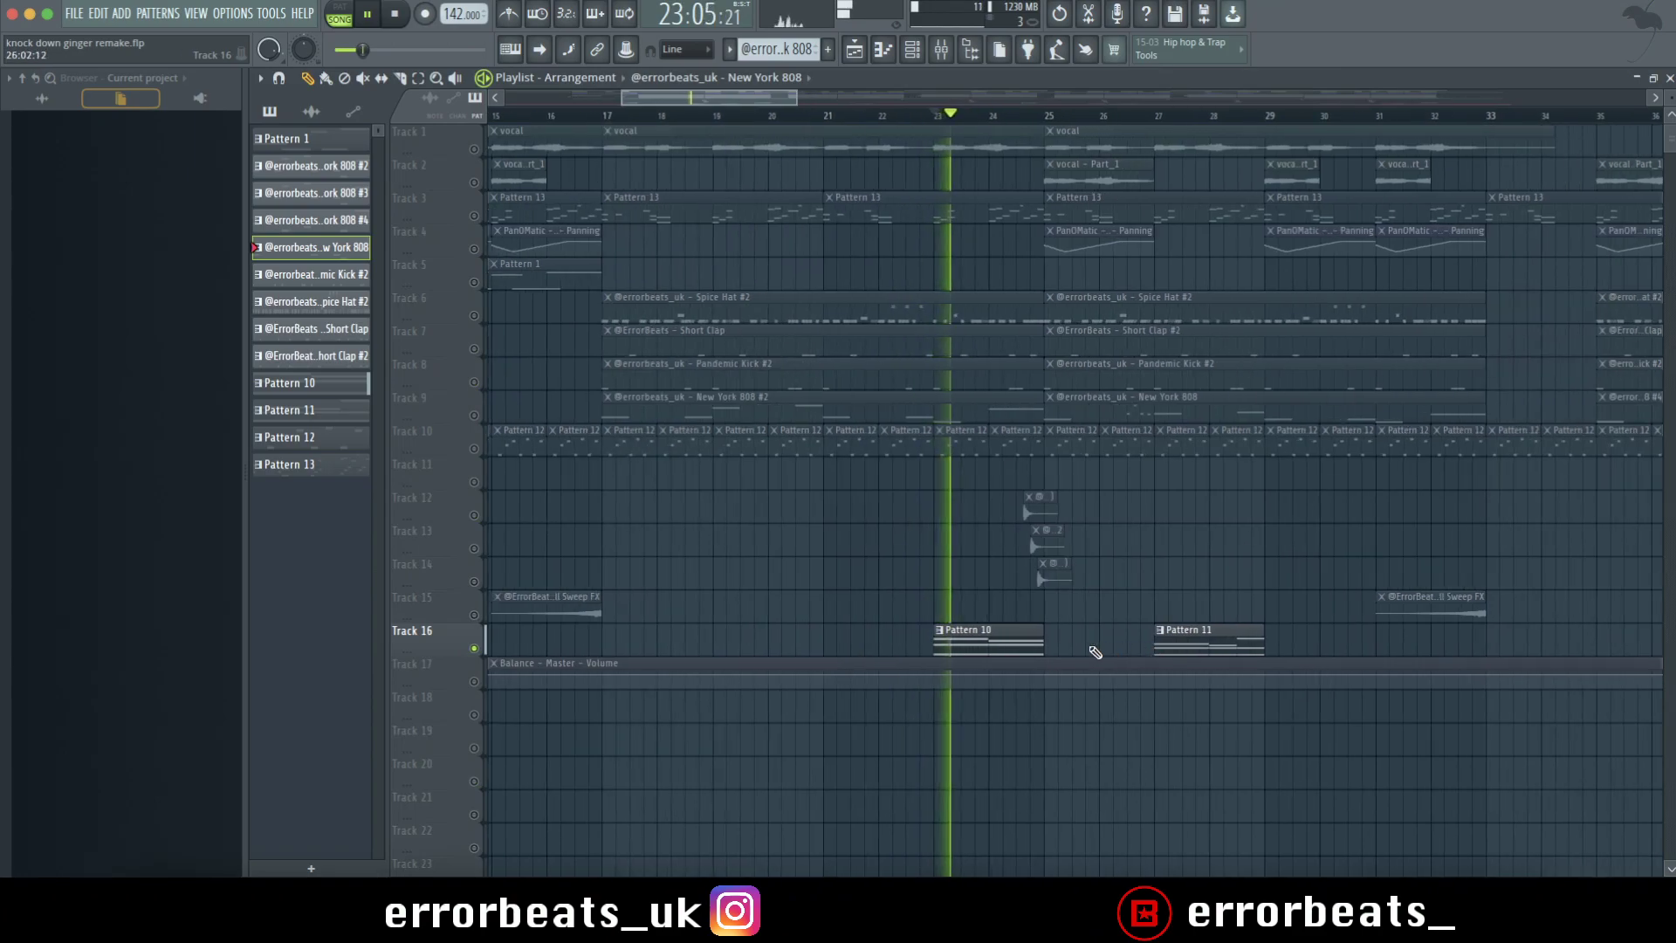
Review the Pattern 10 chords in the piano roll during playback, then stop and close the piano roll.
double_click(930, 624)
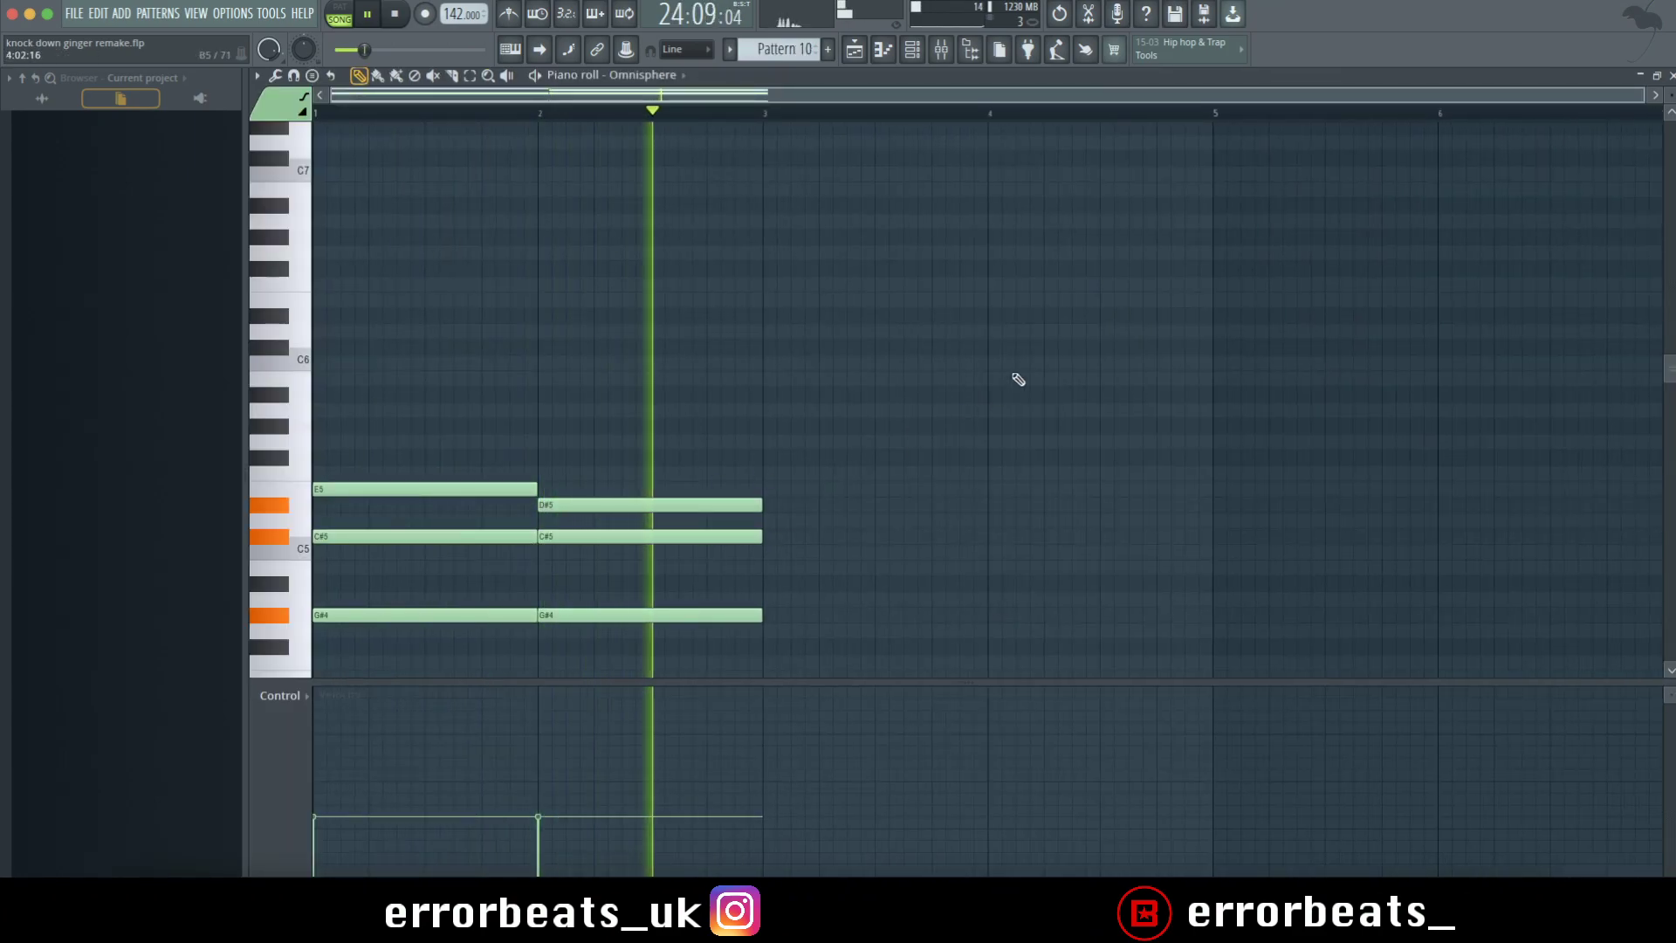
key(space)
click(1671, 76)
Unsolo Track 16 and play the full mix from bar 23 to hear Pattern 10 in context.
scroll(606, 378, down, 4)
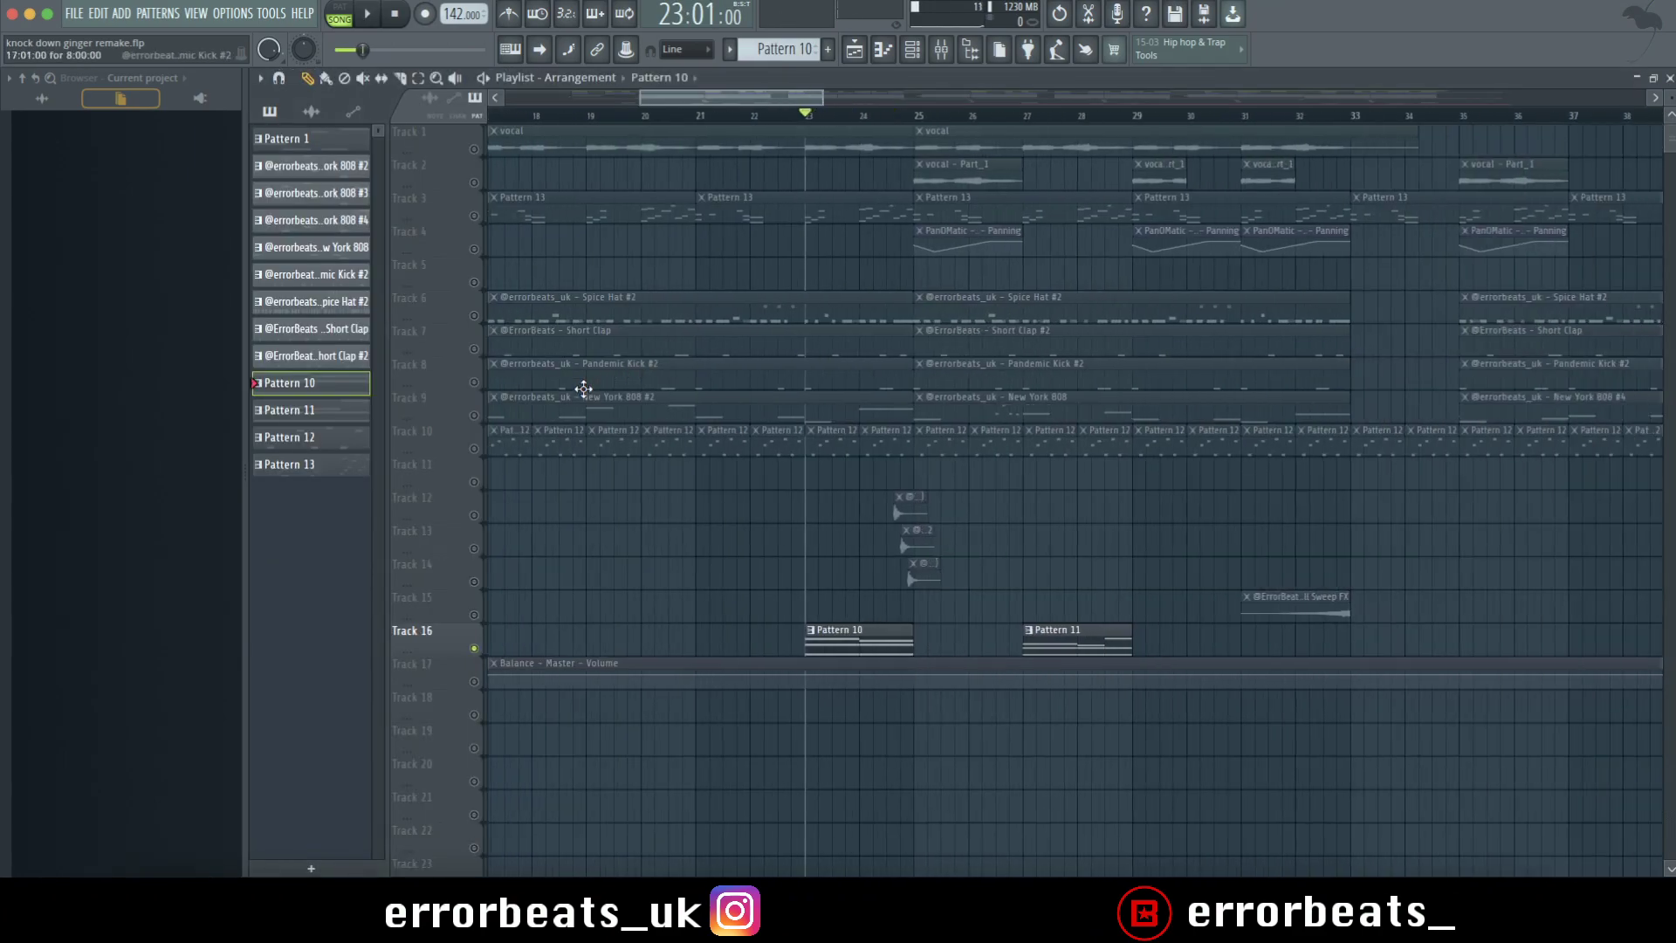
right_click(475, 645)
click(475, 647)
right_click(474, 647)
key(space)
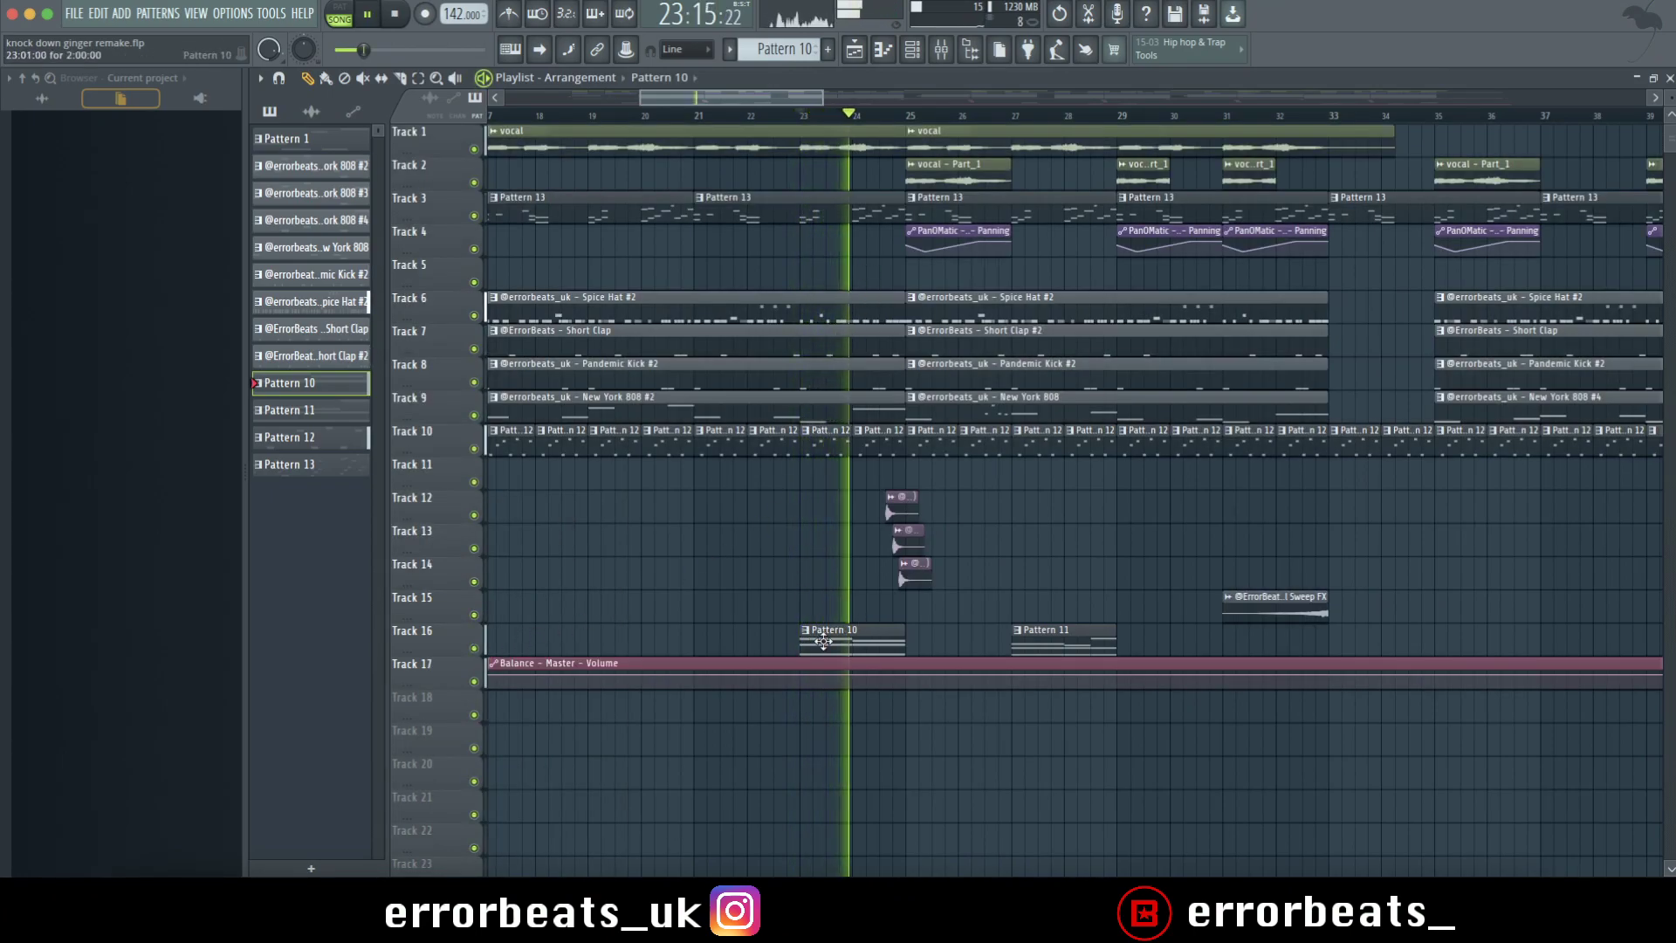
key(space)
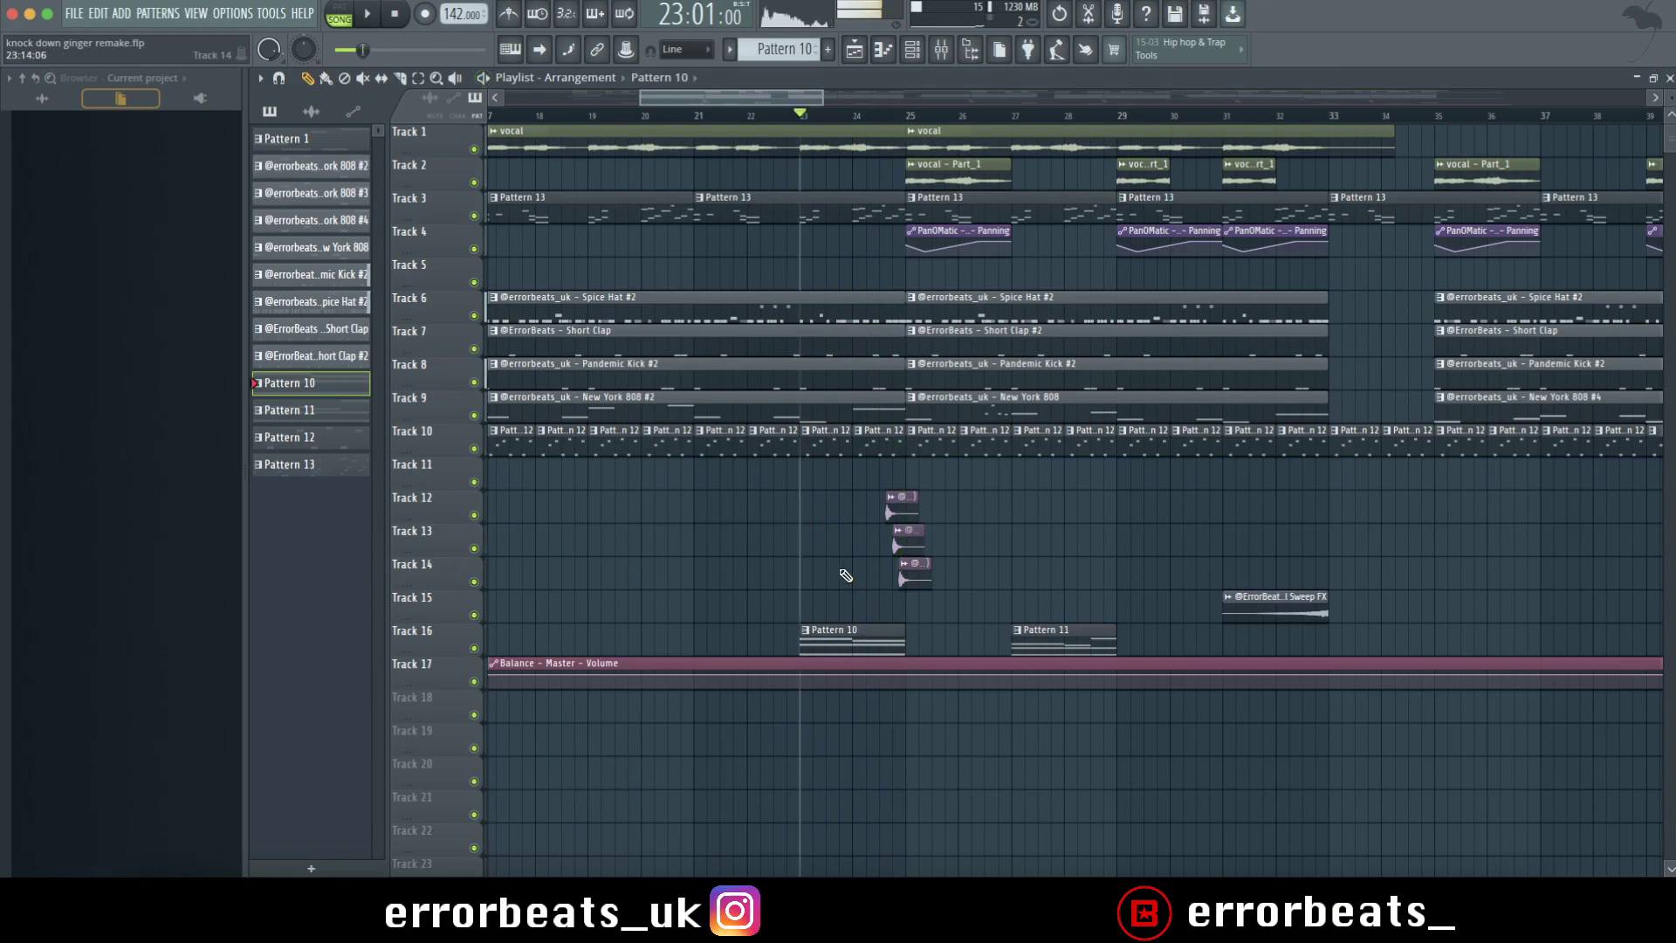
Solo Track 16, play Pattern 10 and inspect the Omnisphere channel's Airy and Wet Flutes patch.
key(F6)
right_click(472, 650)
key(space)
key(F6)
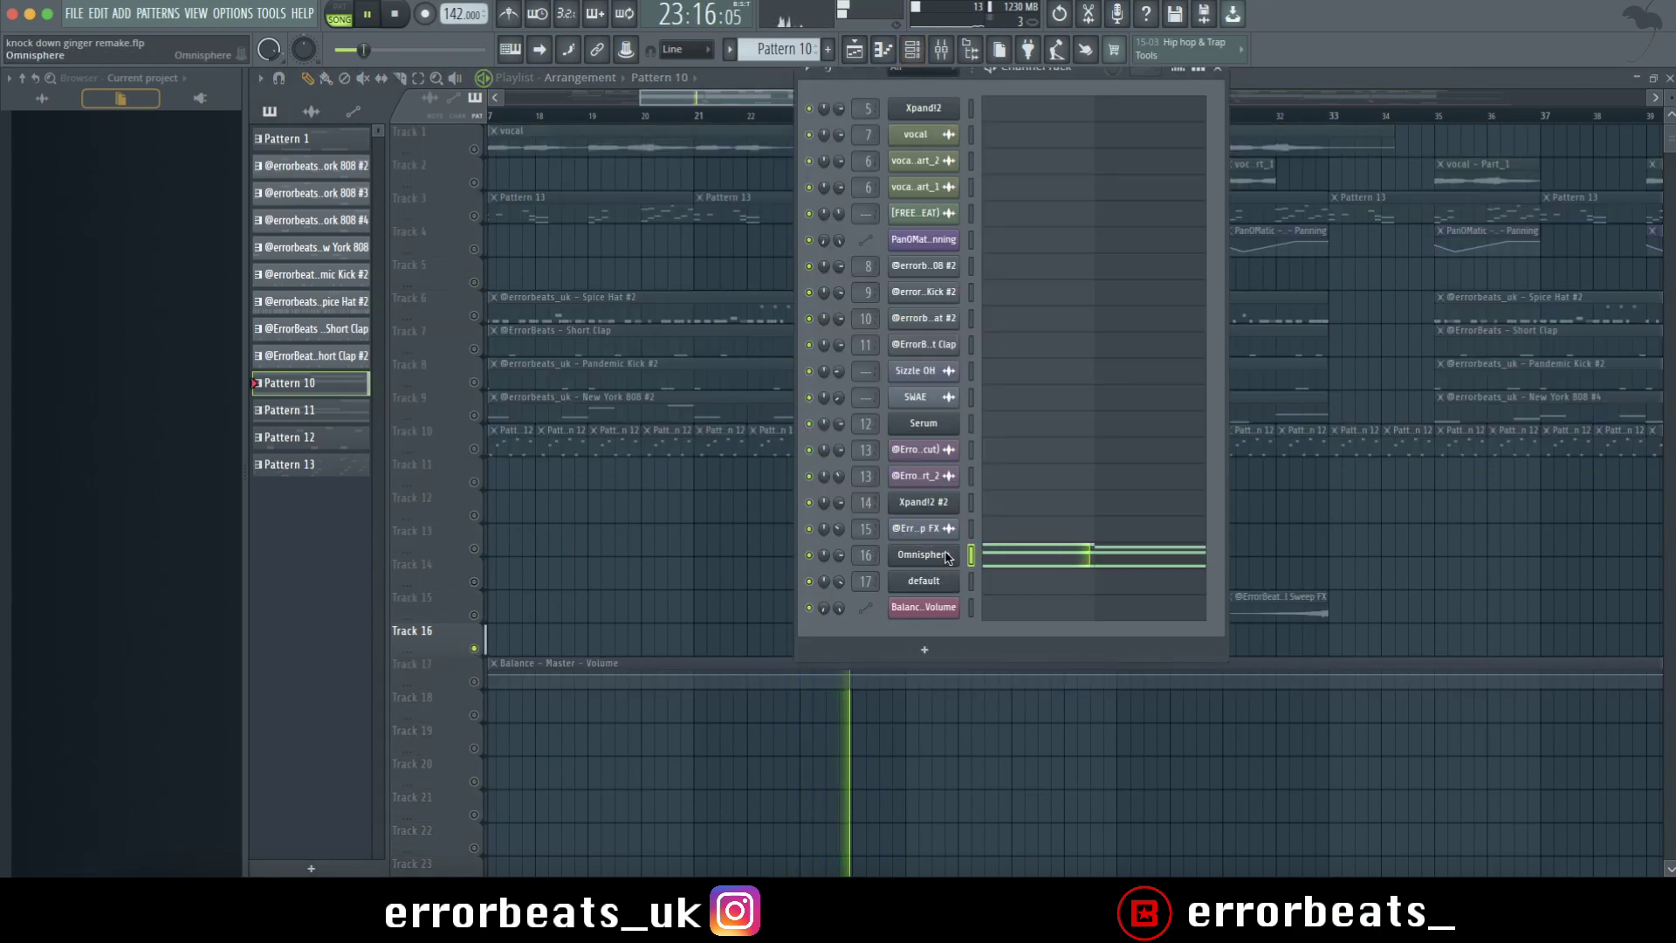
click(947, 558)
key(space)
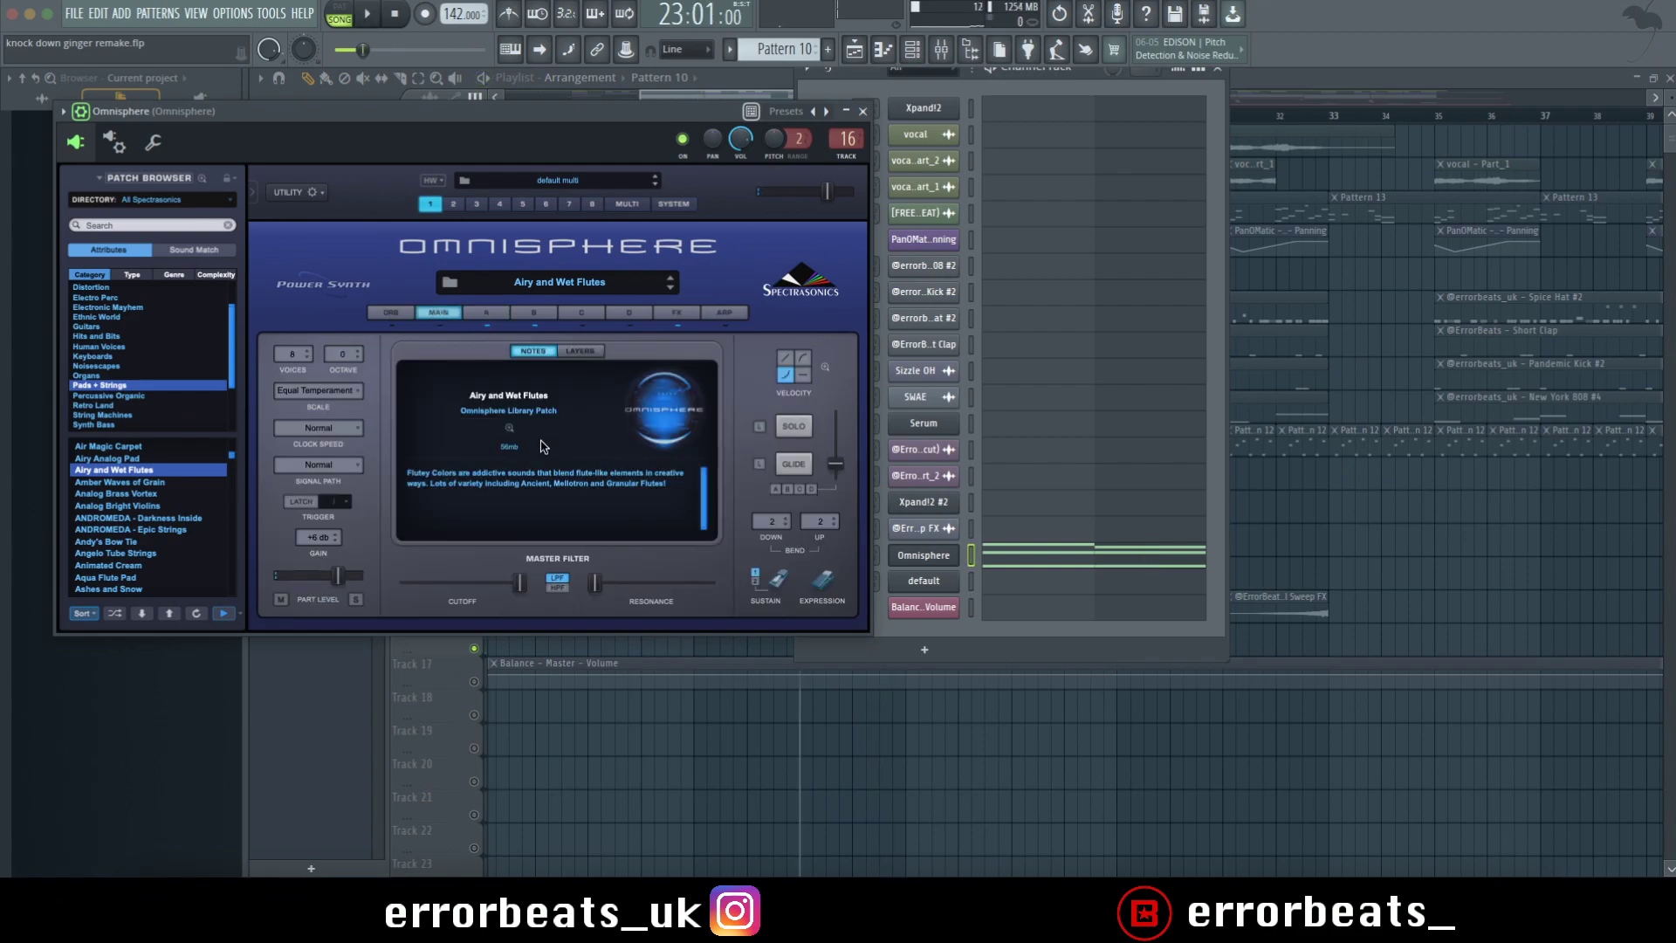
click(862, 111)
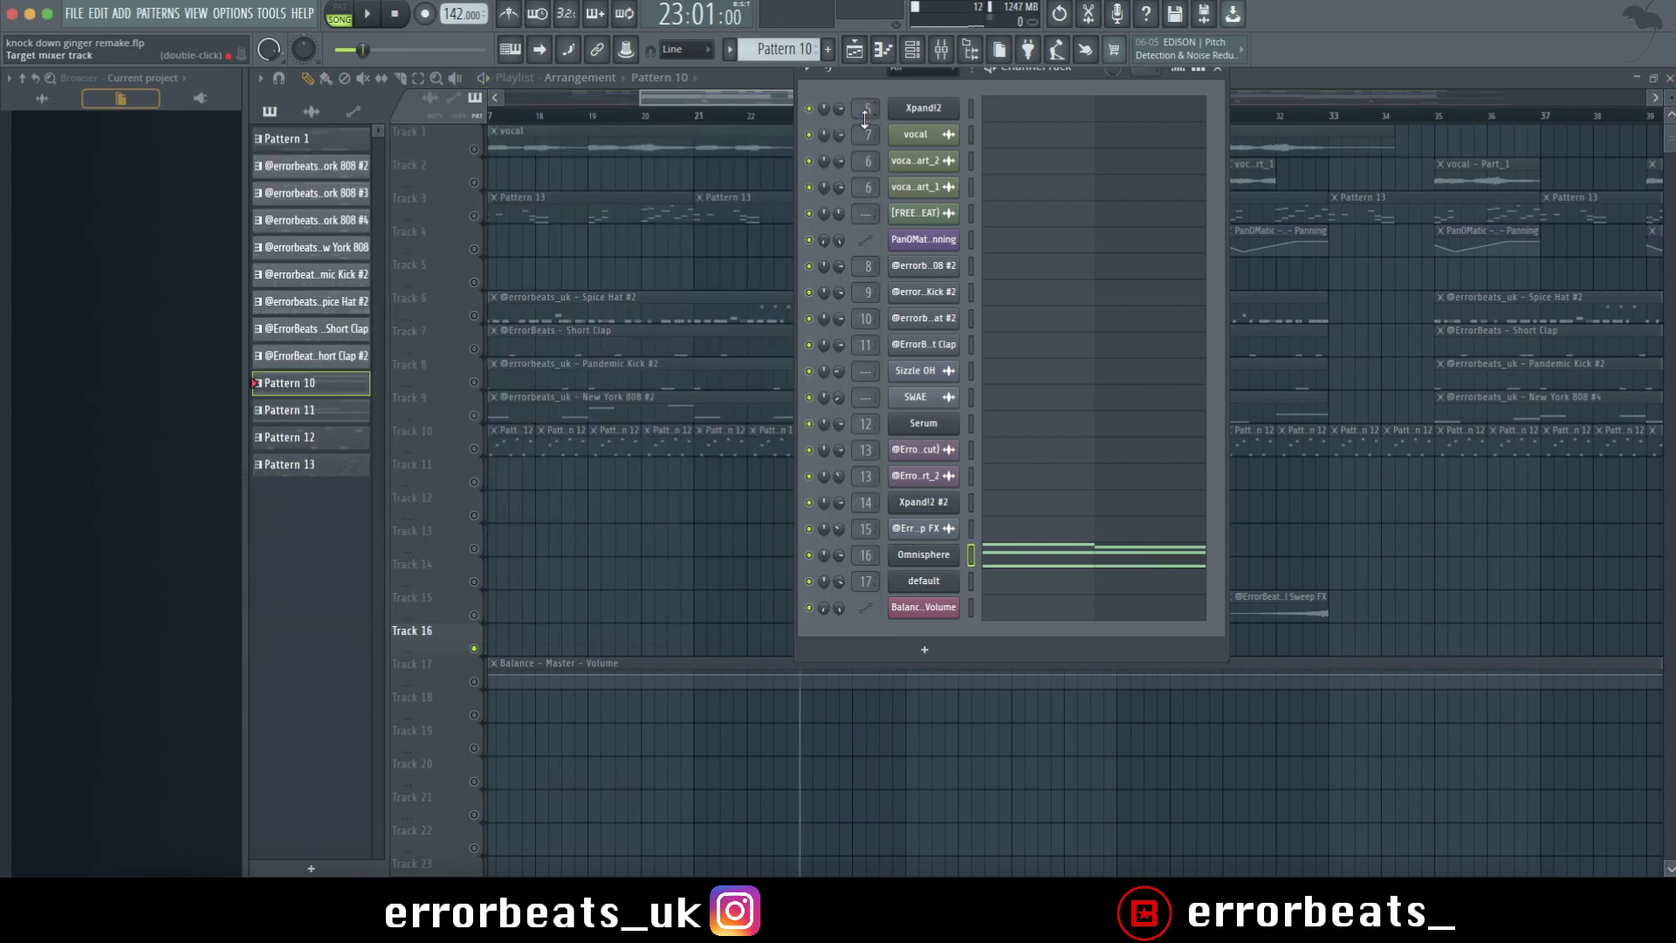
Inspect the Fruity parametric EQ 2 on the Omnisphere mixer track during playback, then close the plugin, channel rack and mixer.
key(F9)
key(space)
click(1207, 373)
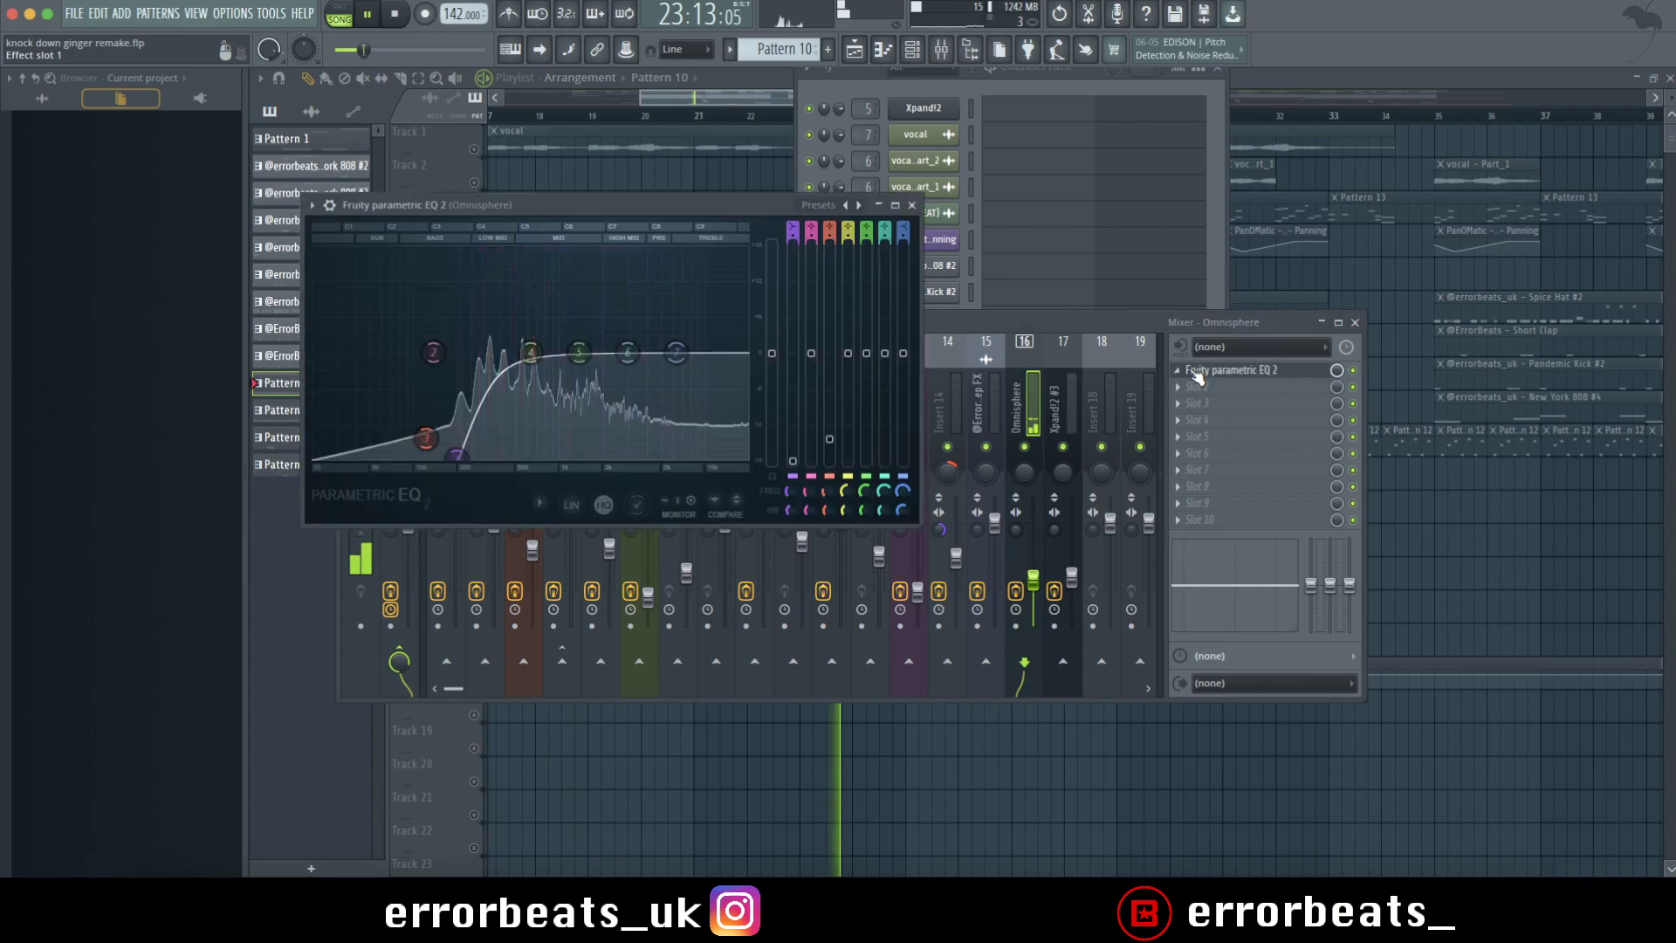
click(909, 206)
key(space)
click(1222, 74)
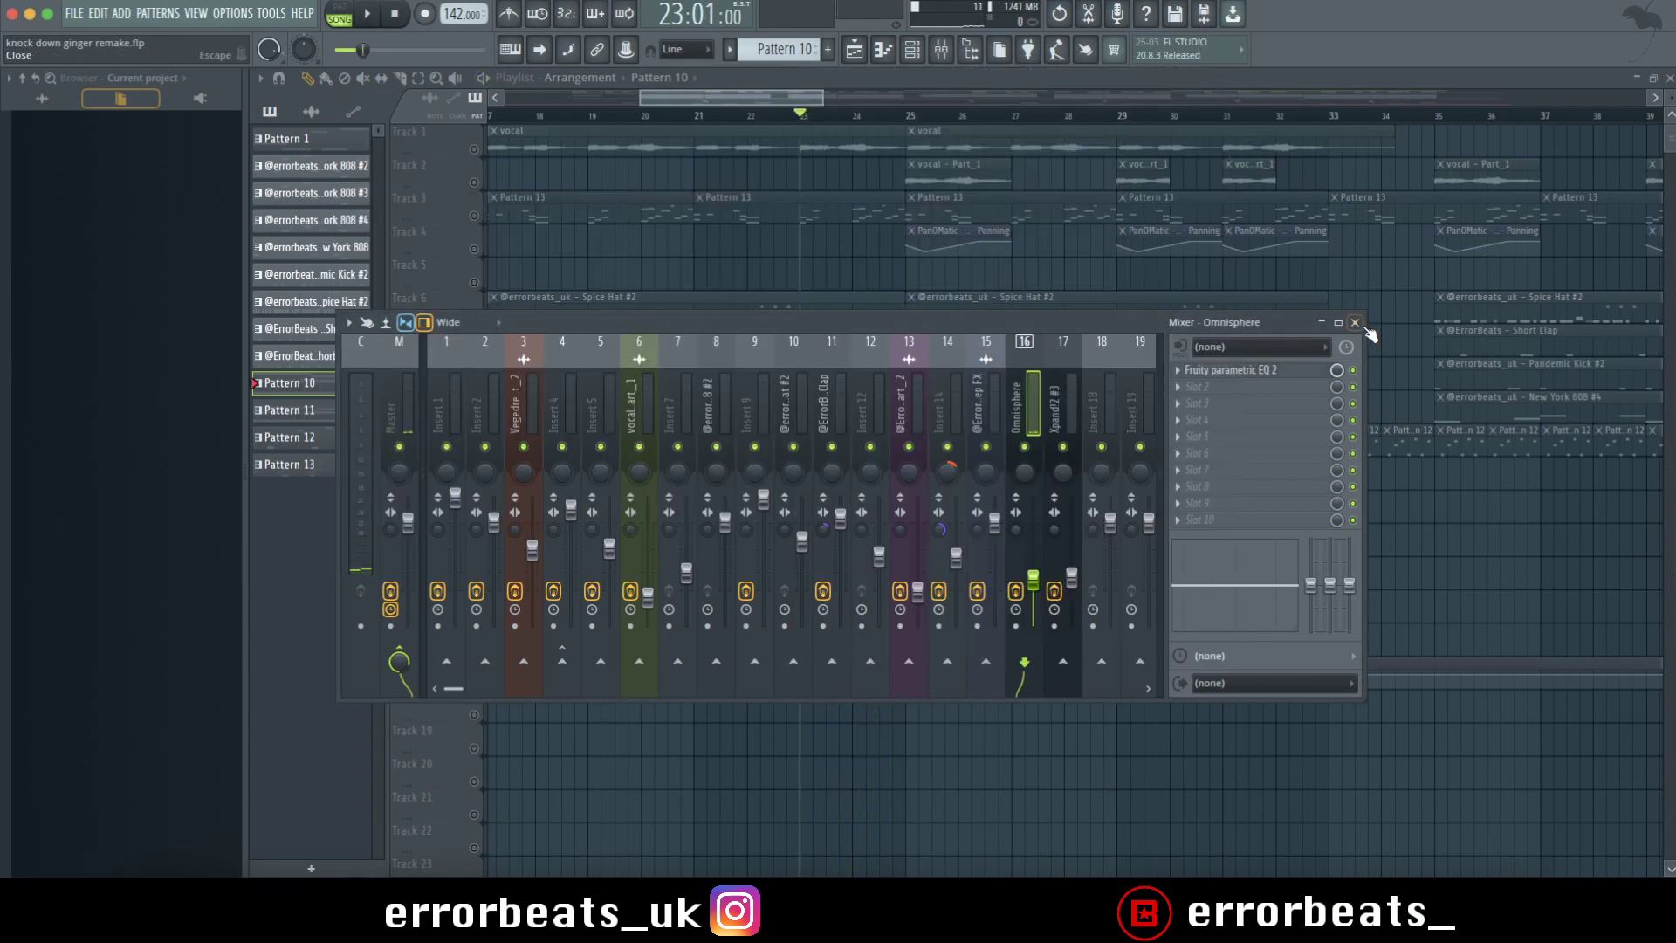
click(1355, 322)
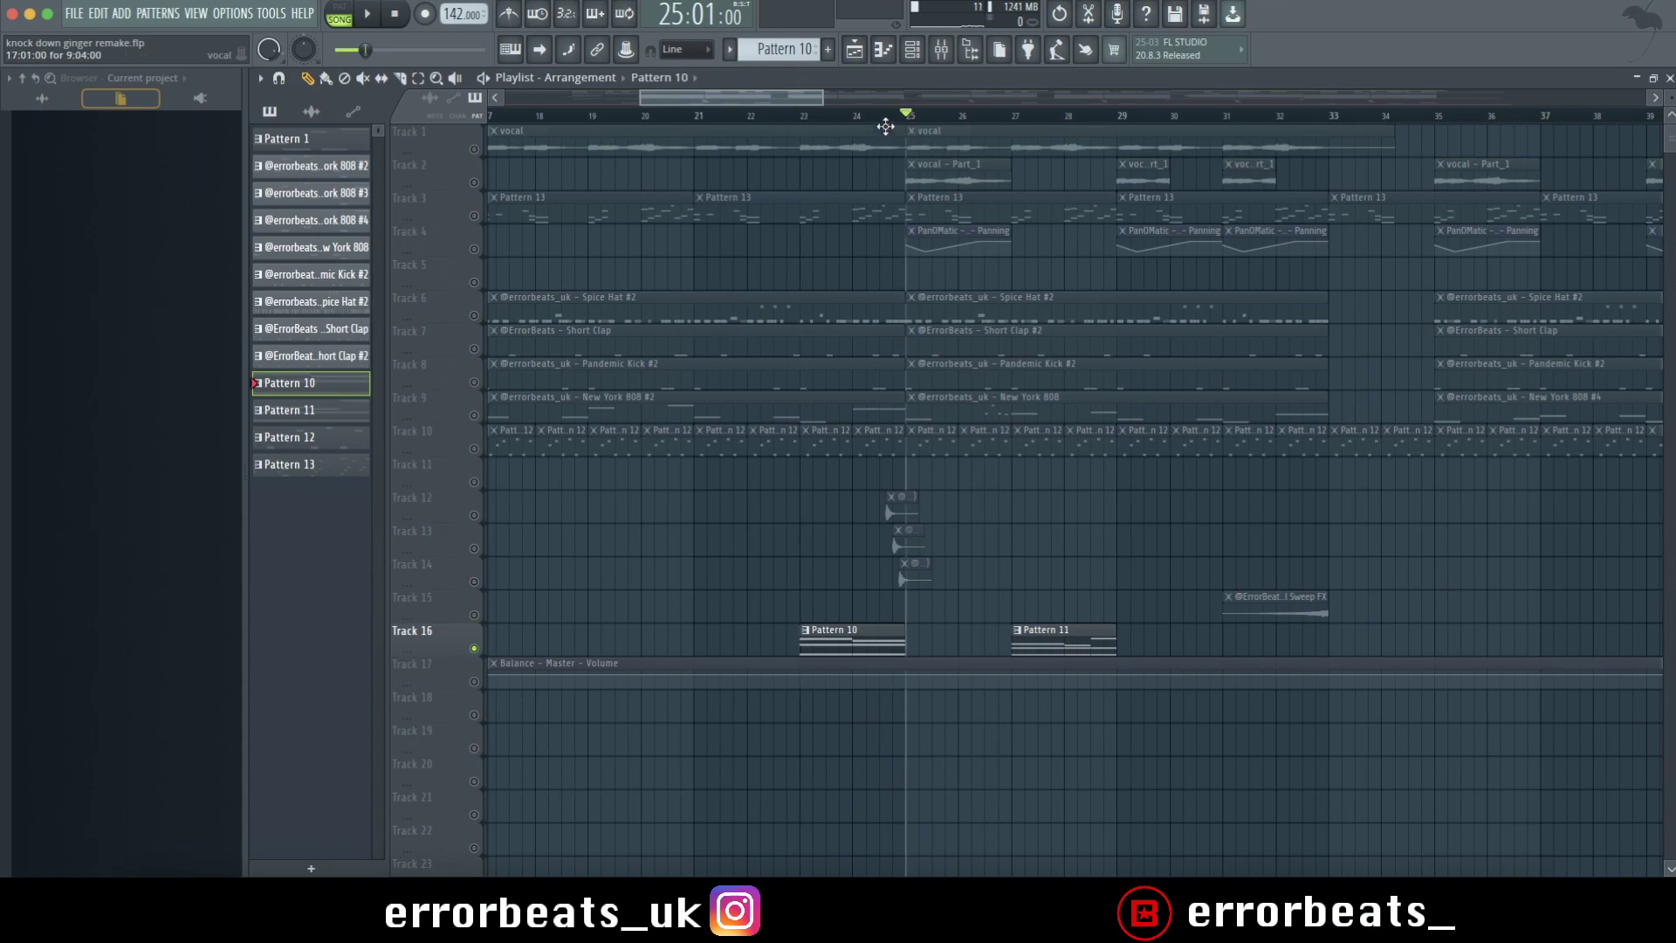
Isolate Tracks 12, 13 and 14 and play their percussion hits from just before bar 25.
click(474, 515)
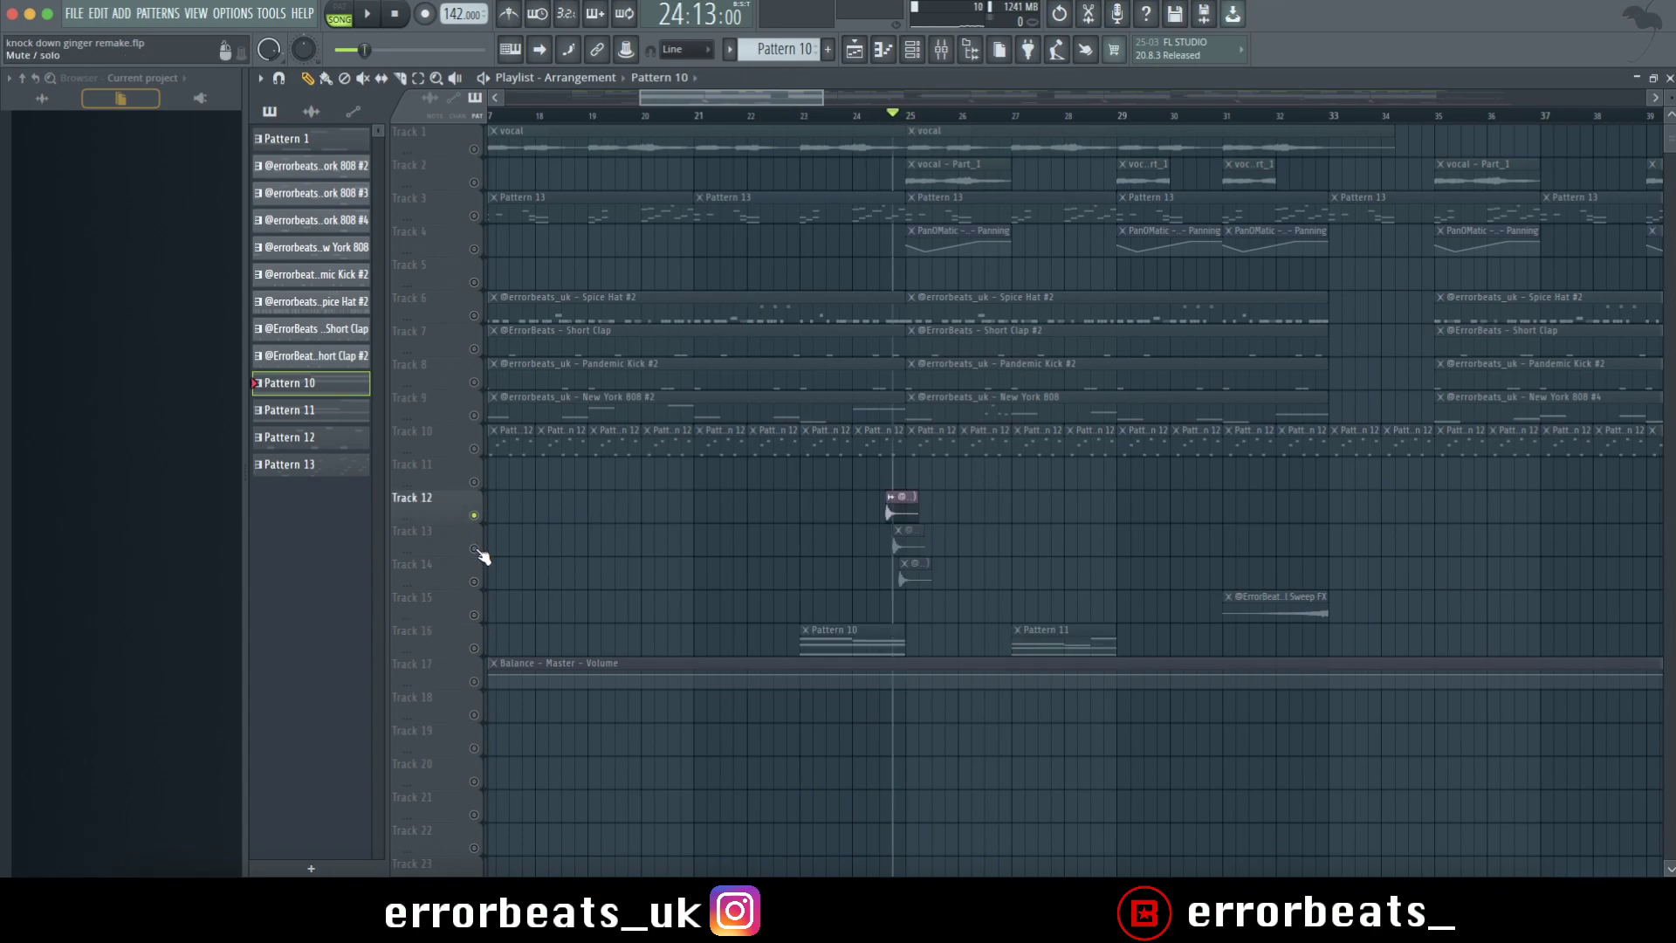
key(space)
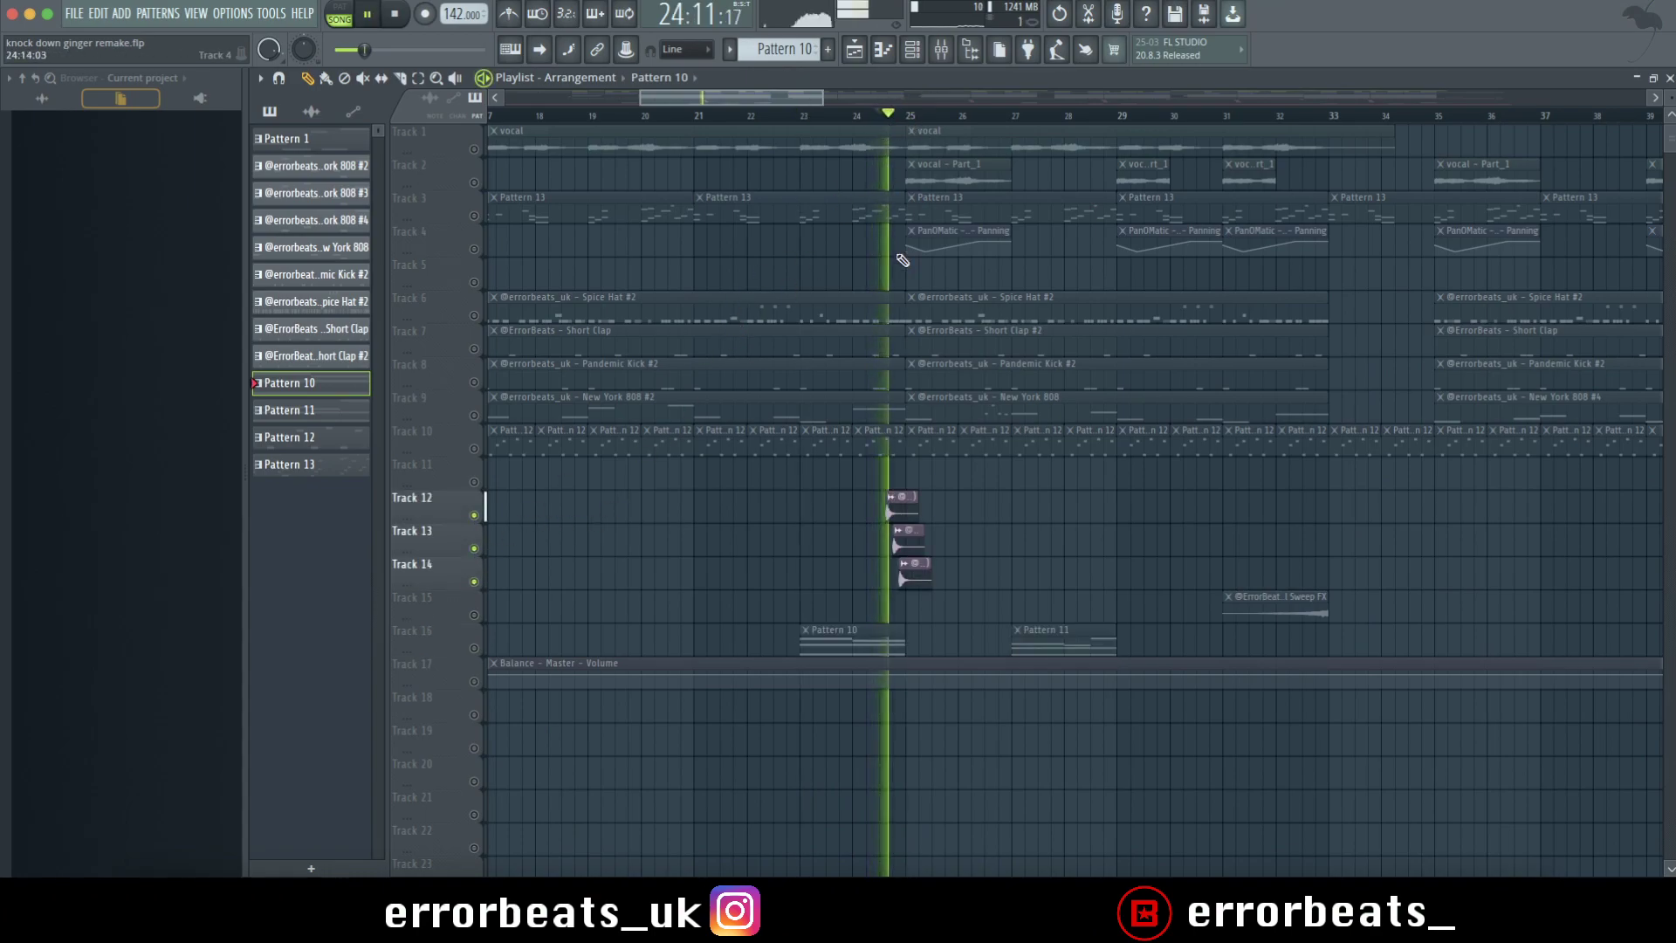
scroll(947, 373, up, 2)
Inspect the Fruity Delay 3 settings on the Snuff Perc mixer track, close the plugin and stop playback.
key(F9)
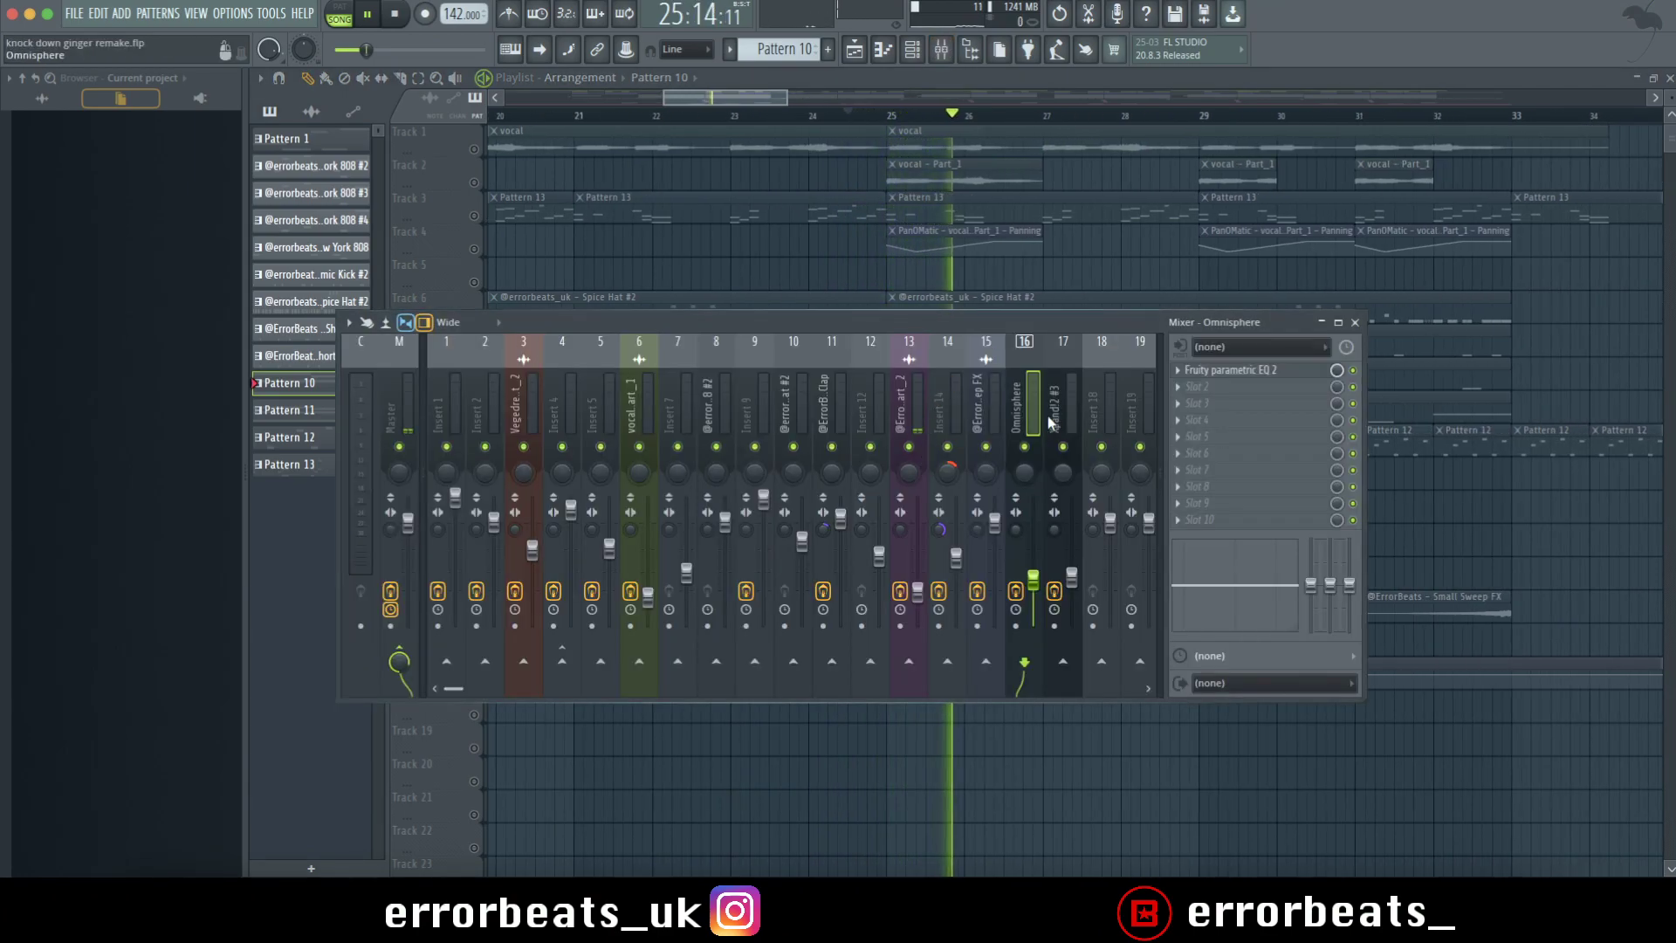
click(1201, 373)
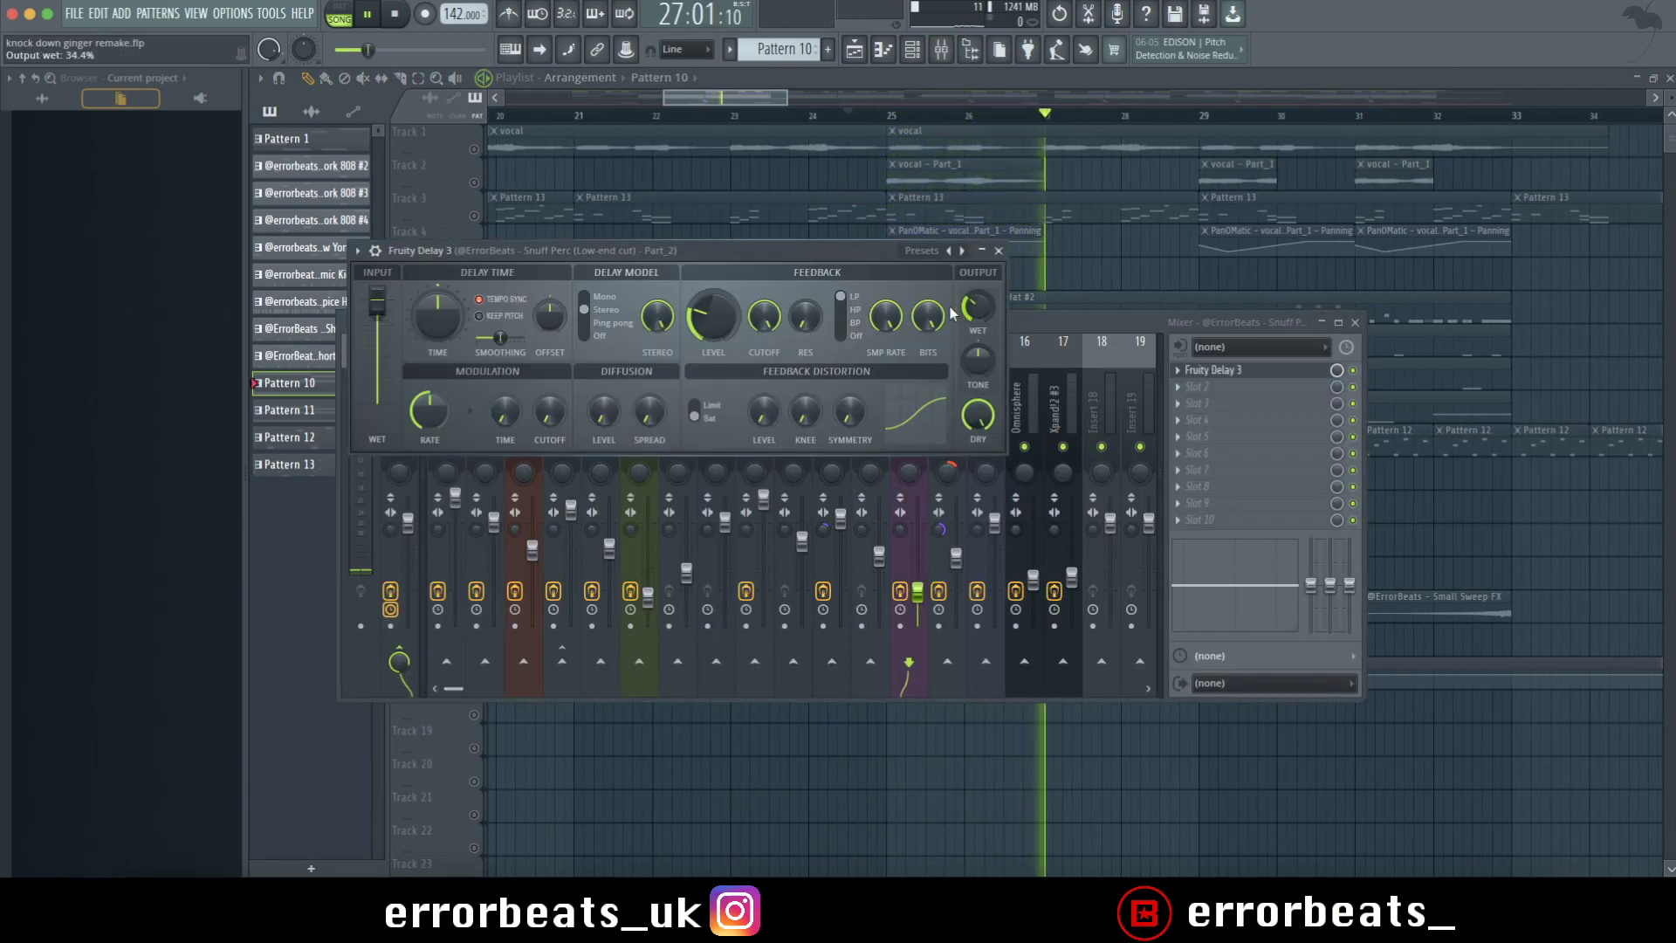
click(1002, 252)
key(space)
Replay the percussion hits, close the mixer and examine the staggered clips on Tracks 12 to 14 around bar 25.
key(space)
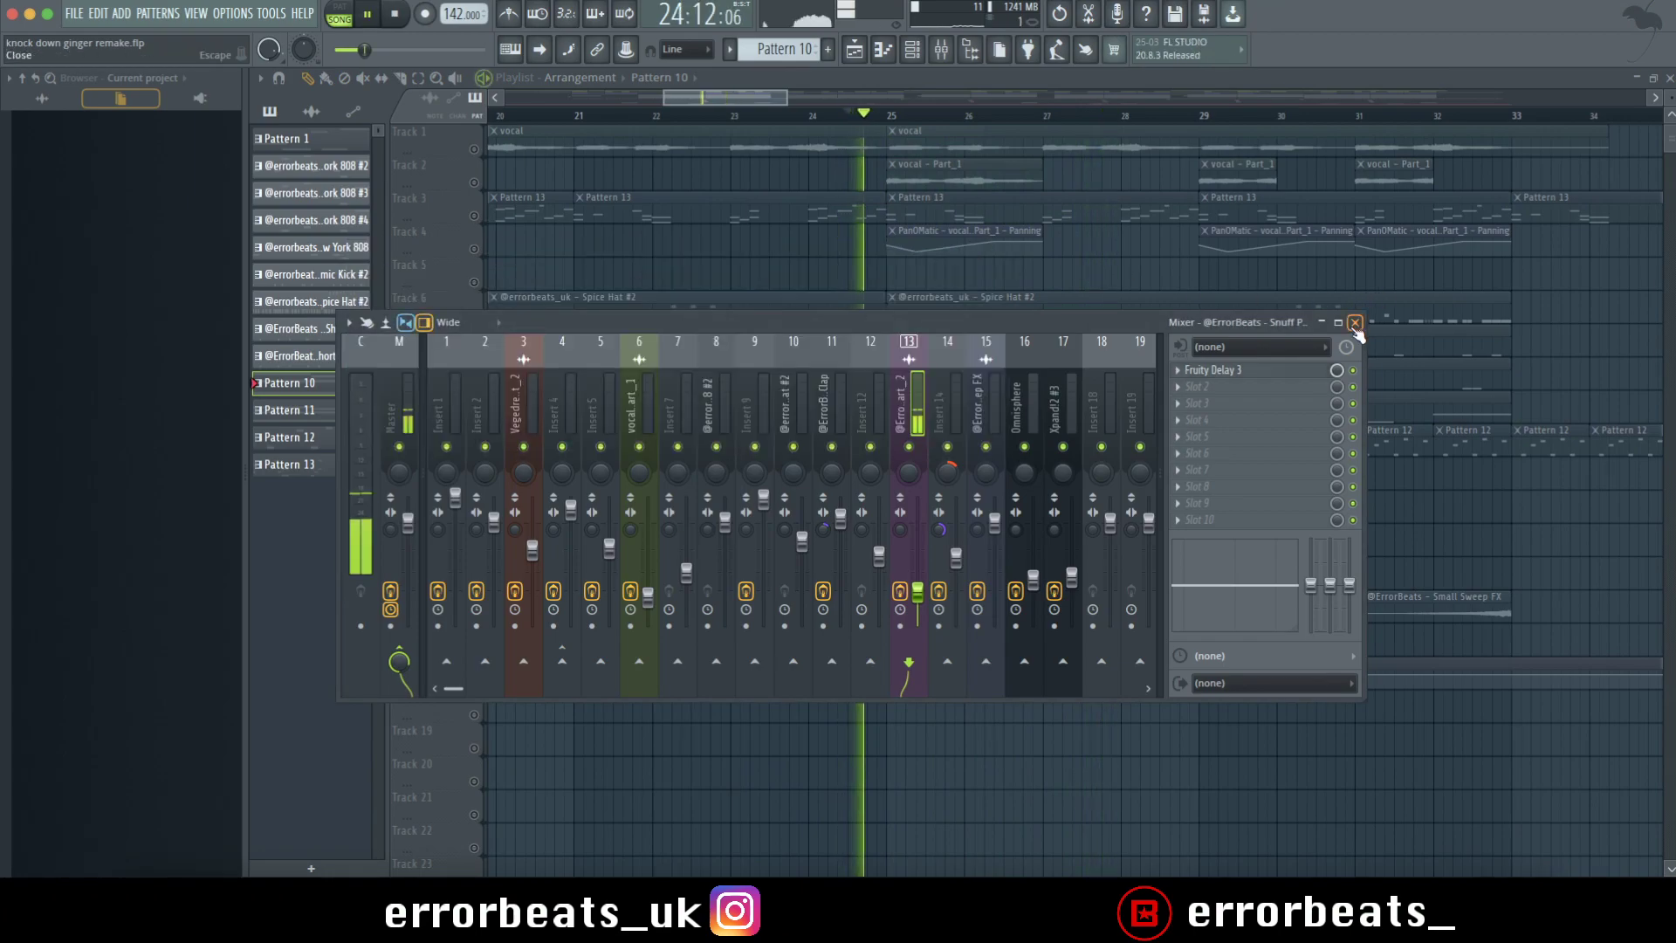
click(1355, 322)
scroll(966, 420, up, 3)
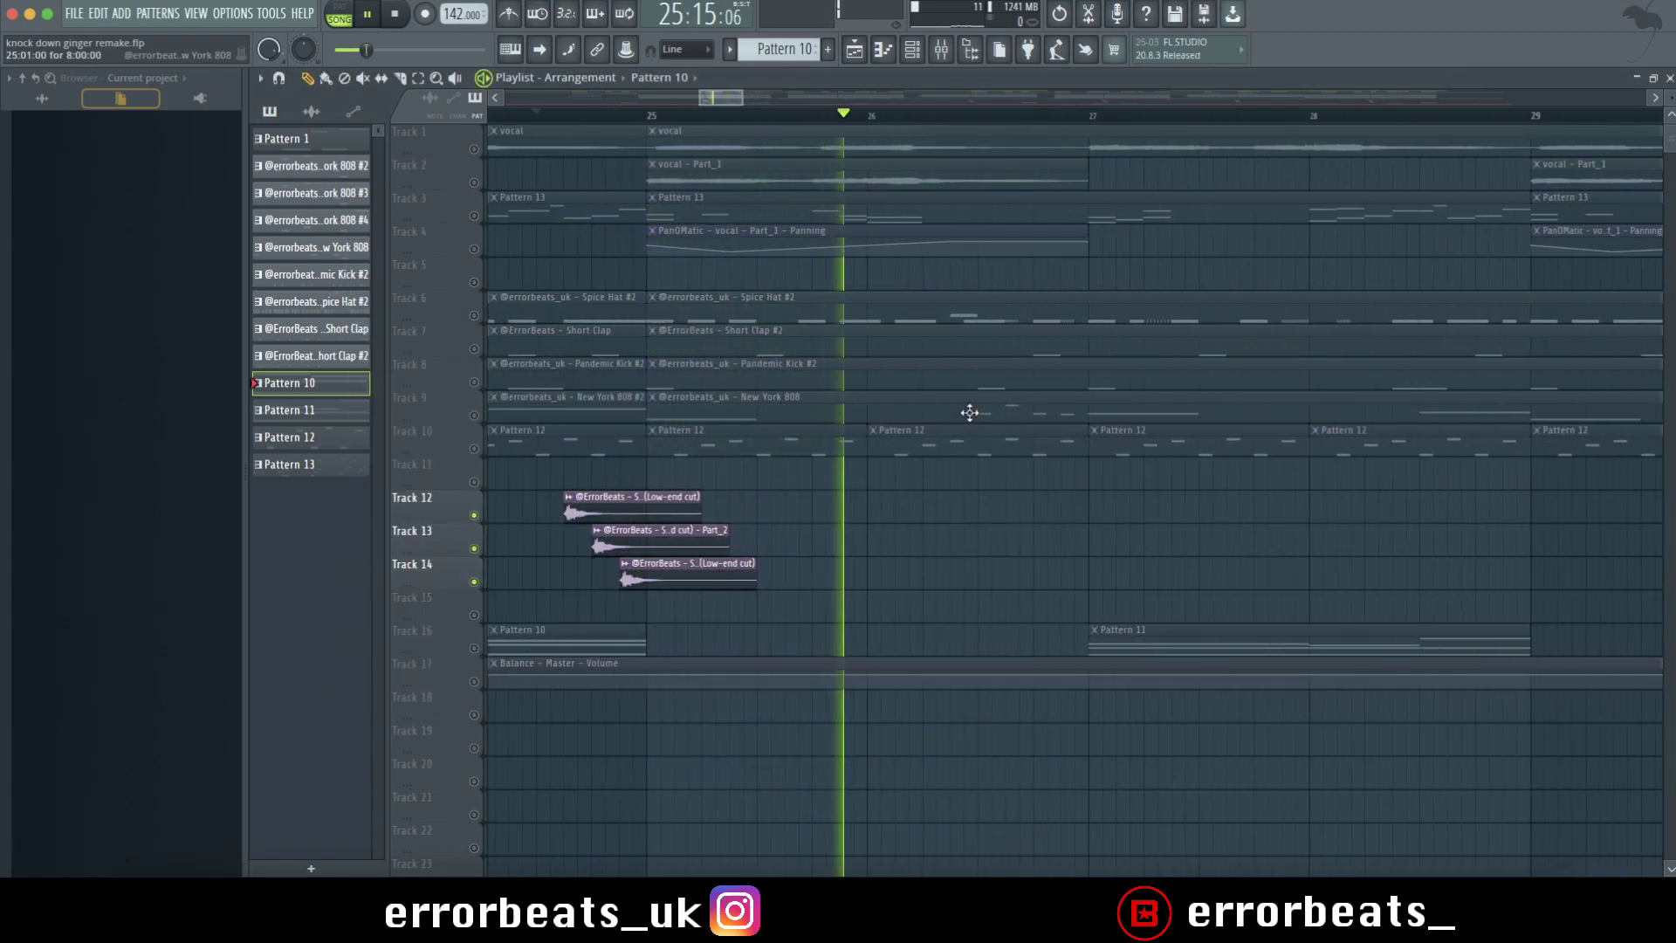
scroll(1100, 430, down, 3)
key(space)
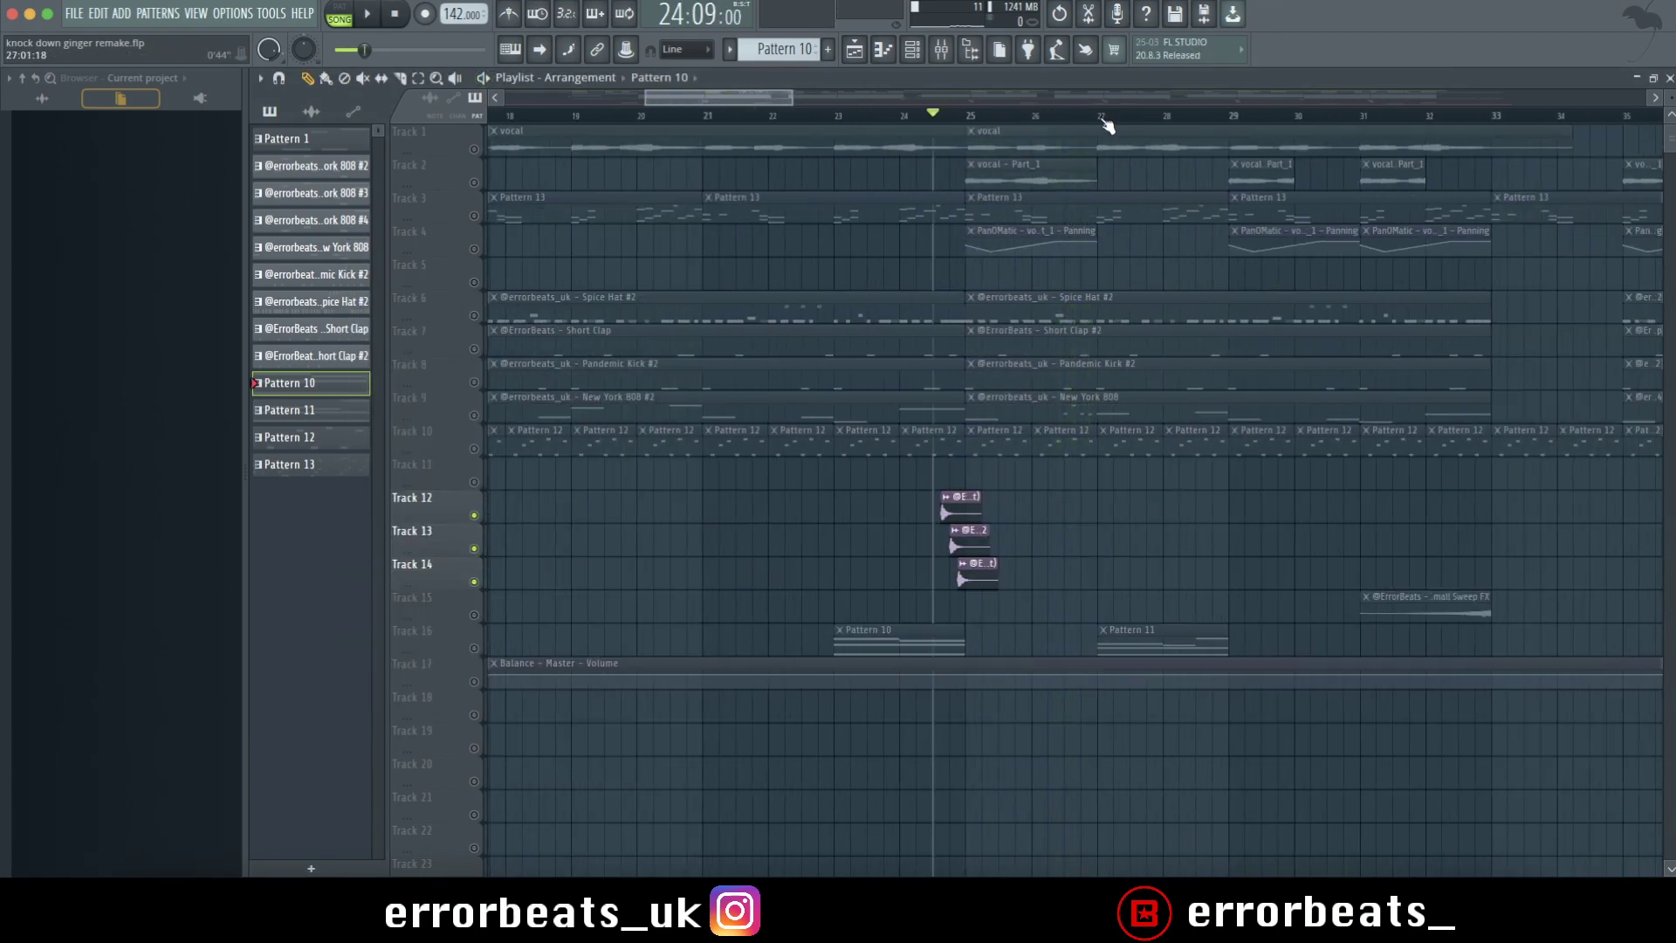
Solo Track 16, play from bar 27 and review the Pattern 11 notes in the piano roll.
right_click(474, 649)
key(space)
double_click(1134, 636)
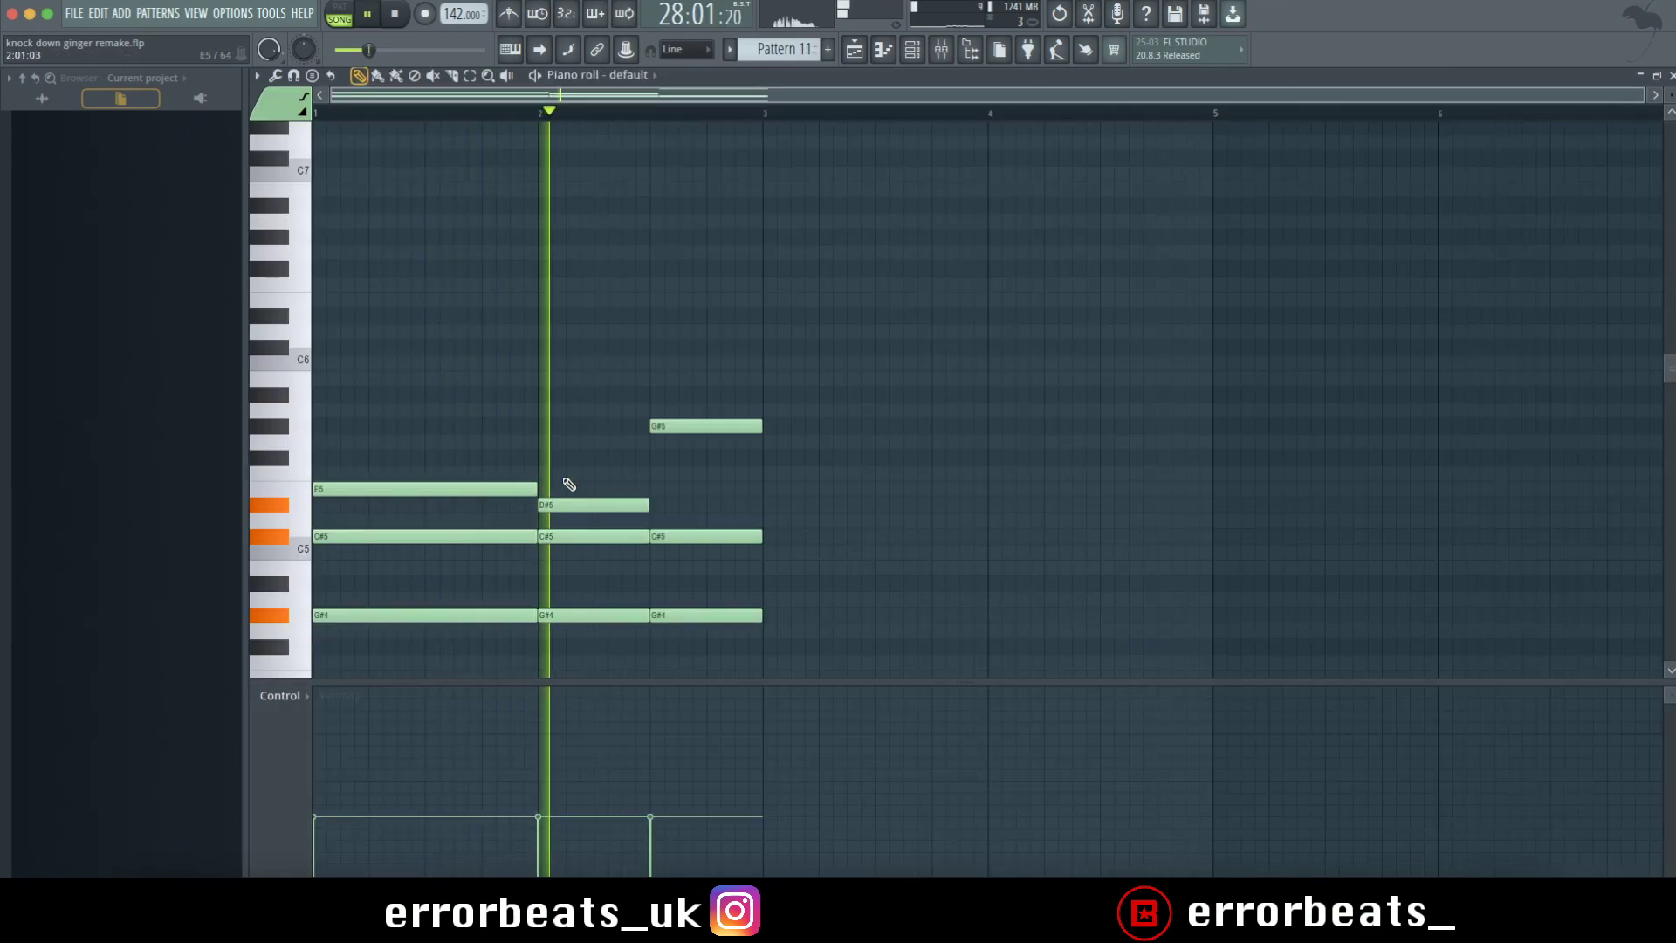
key(space)
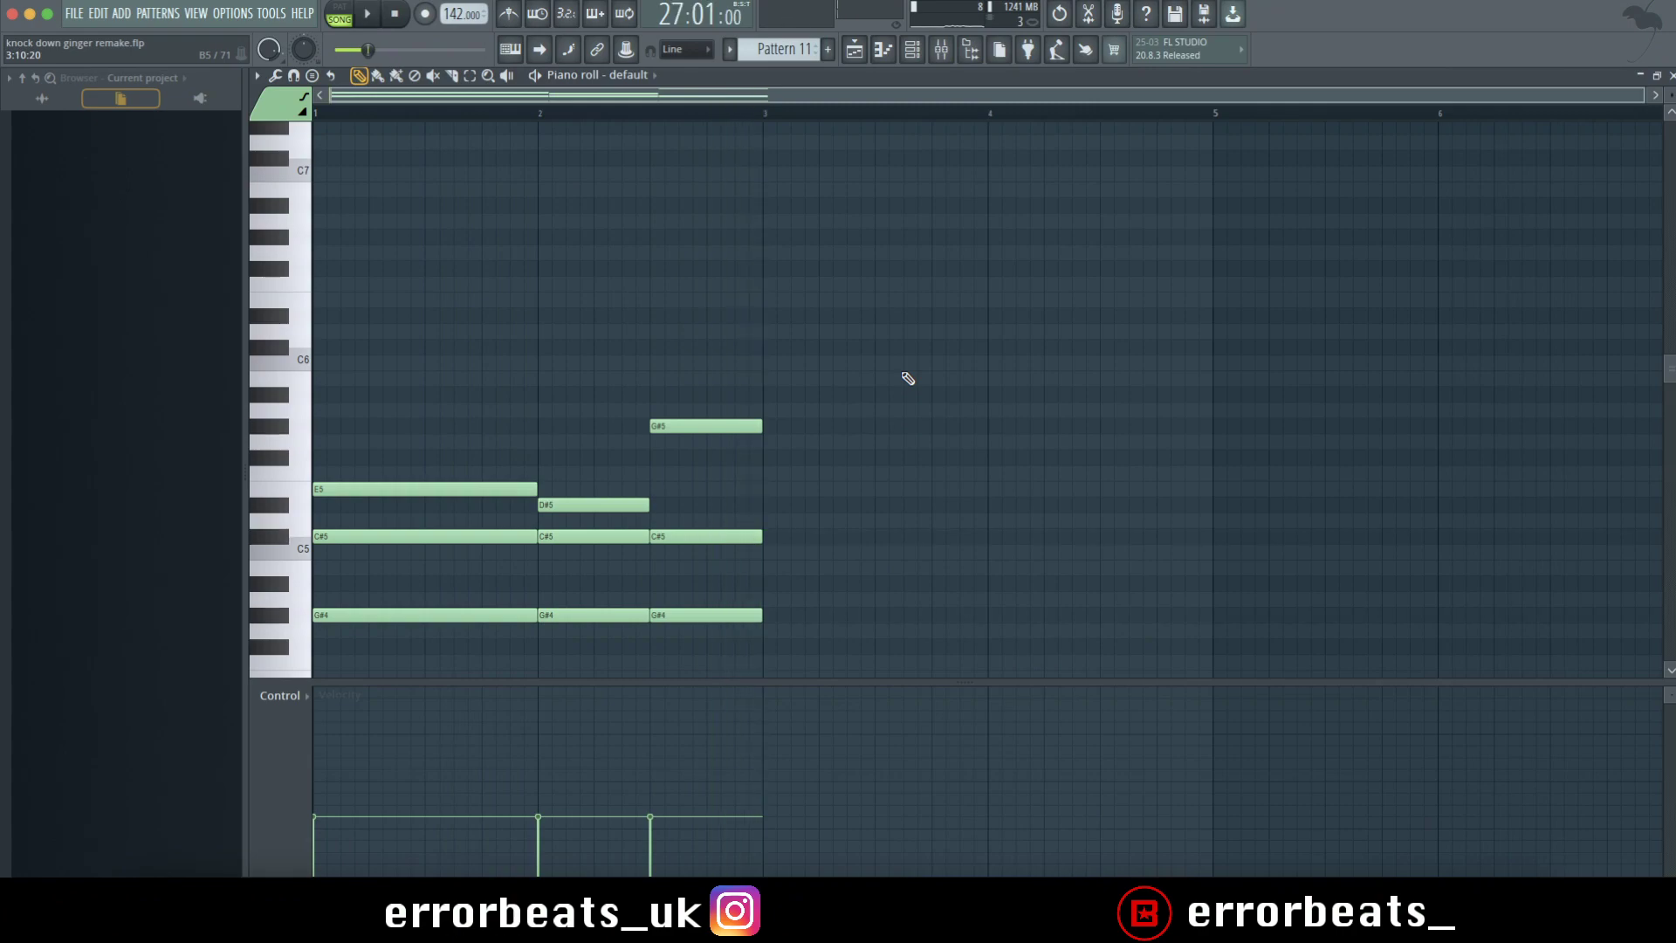
Play Pattern 11 while inspecting the Fruity parametric EQ 2 on the Xpand!2 #3 mixer track, then close the EQ.
key(F9)
key(space)
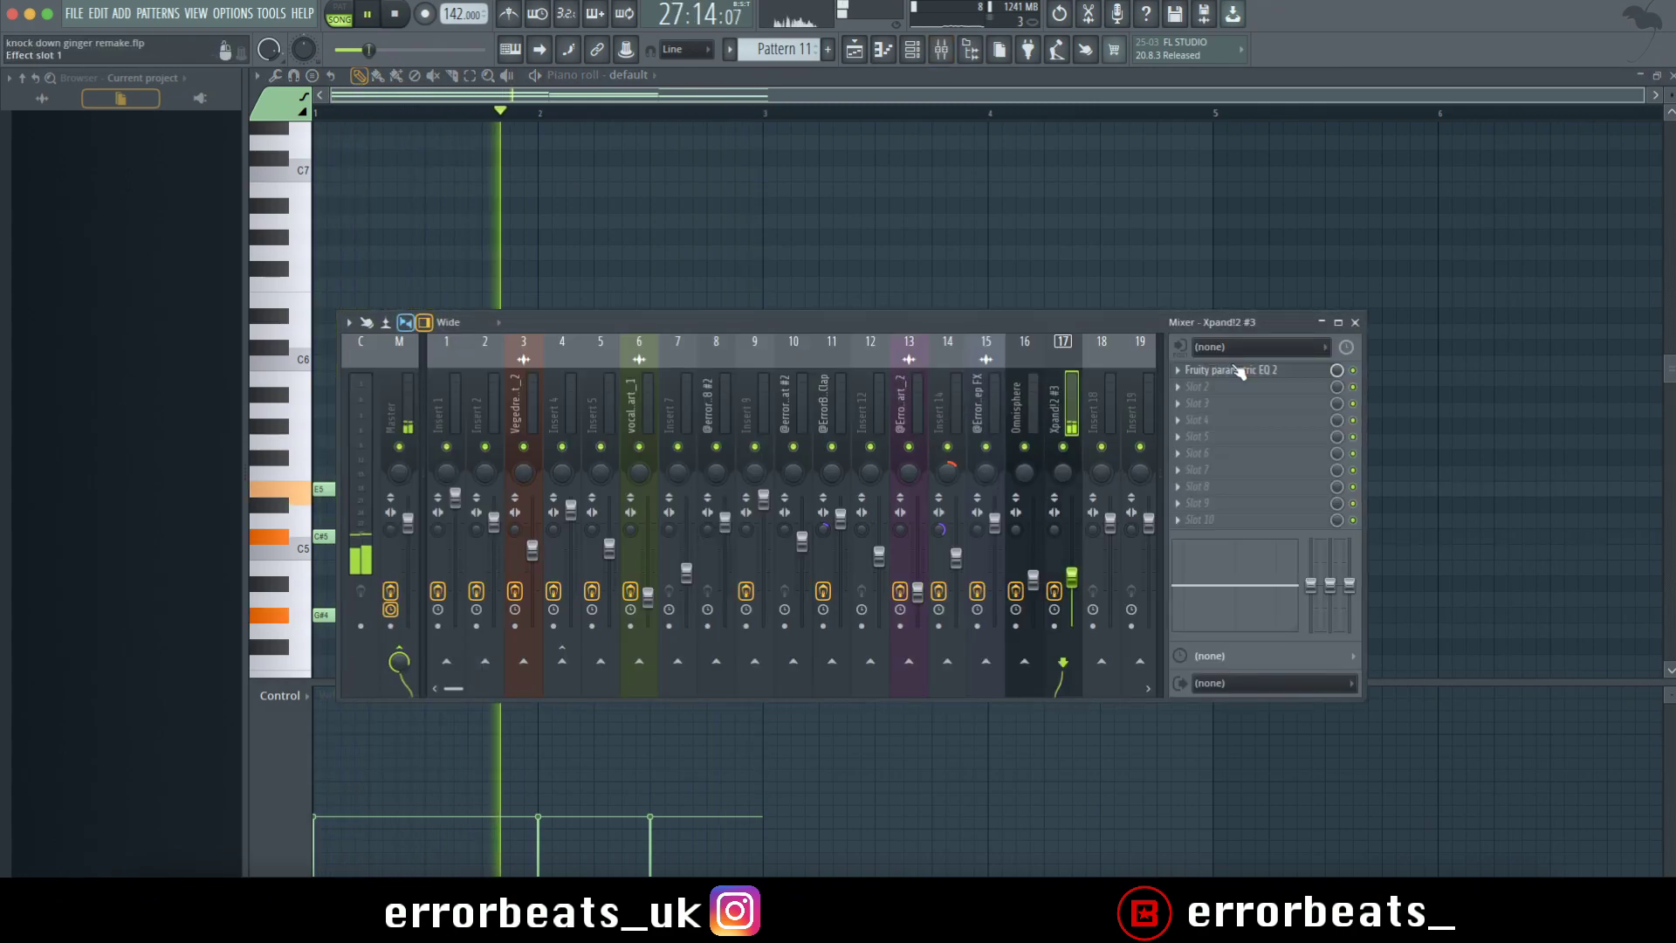
click(1239, 371)
click(954, 254)
Stop playback, open the default Xpand!2 channel and locate its Big Hard Strings+ sound in the 014 Strings category.
key(F6)
key(space)
click(958, 583)
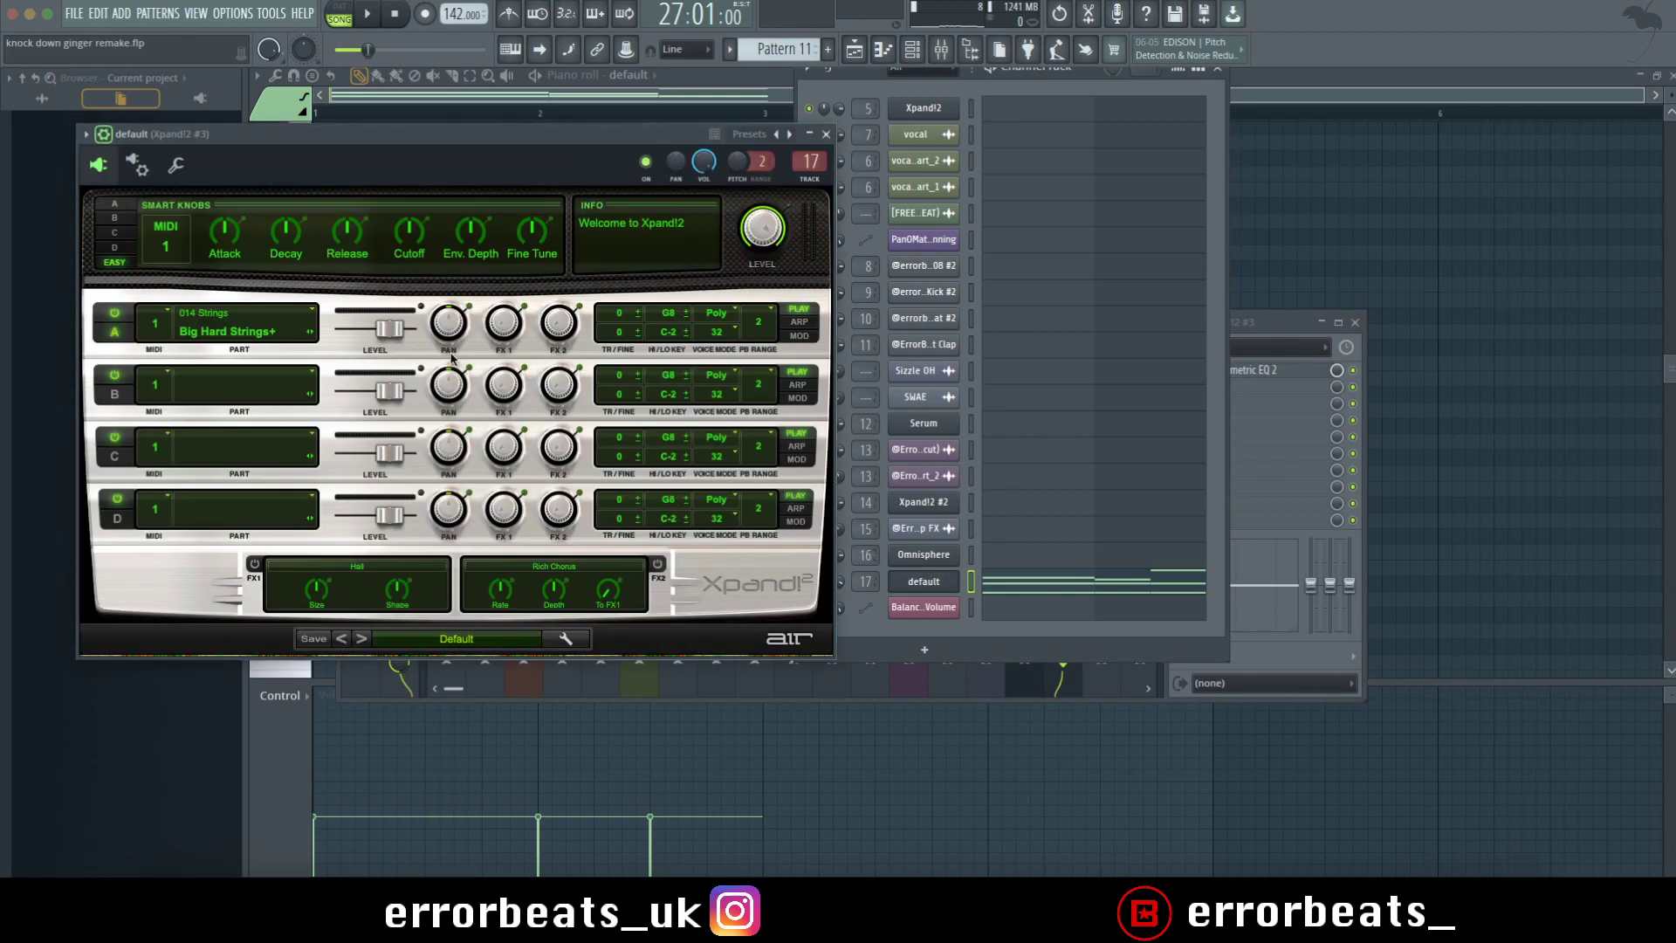
click(248, 329)
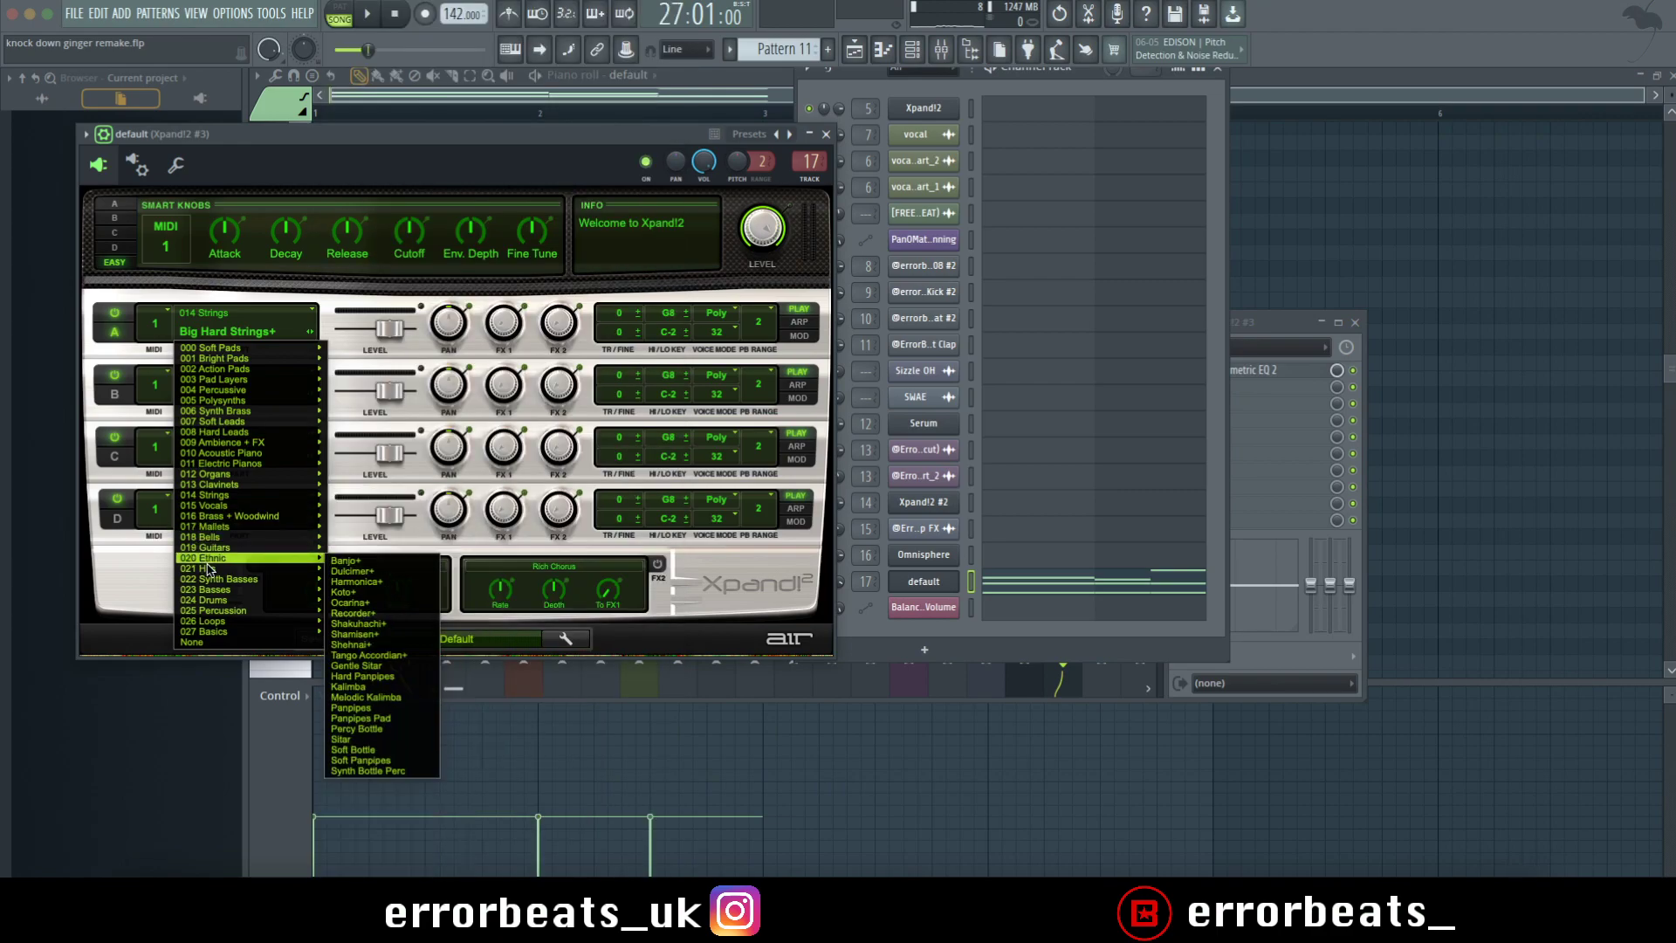
mouse_move(228, 498)
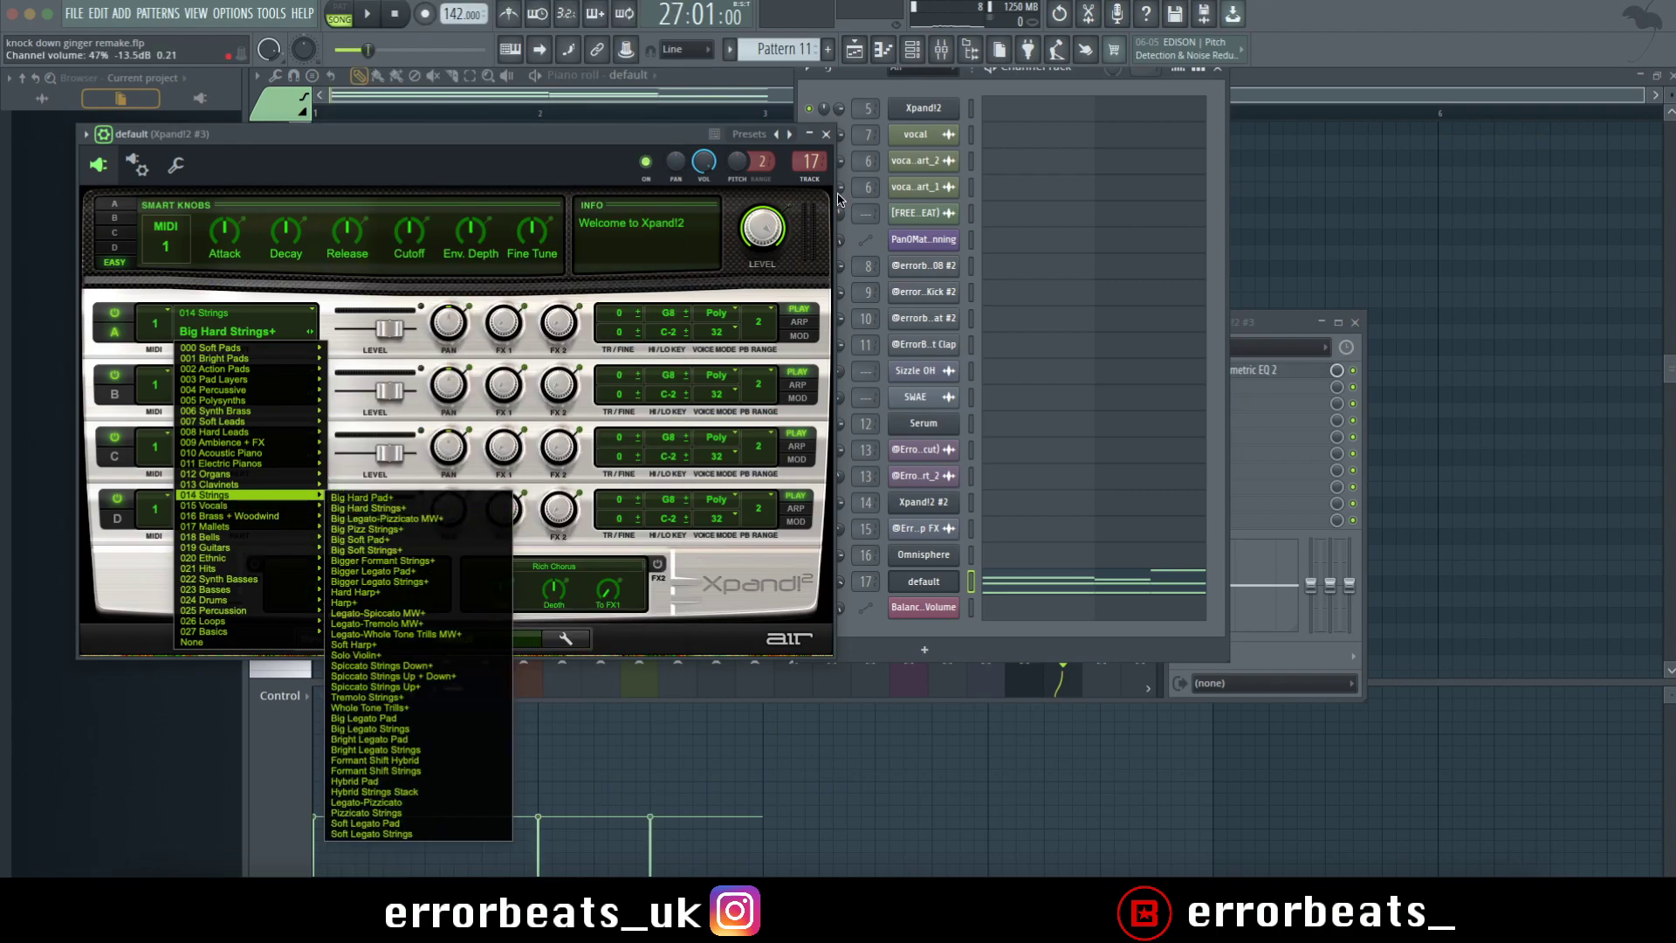
Close the Xpand!2 instrument, channel rack, piano roll and mixer to return to the playlist.
click(826, 134)
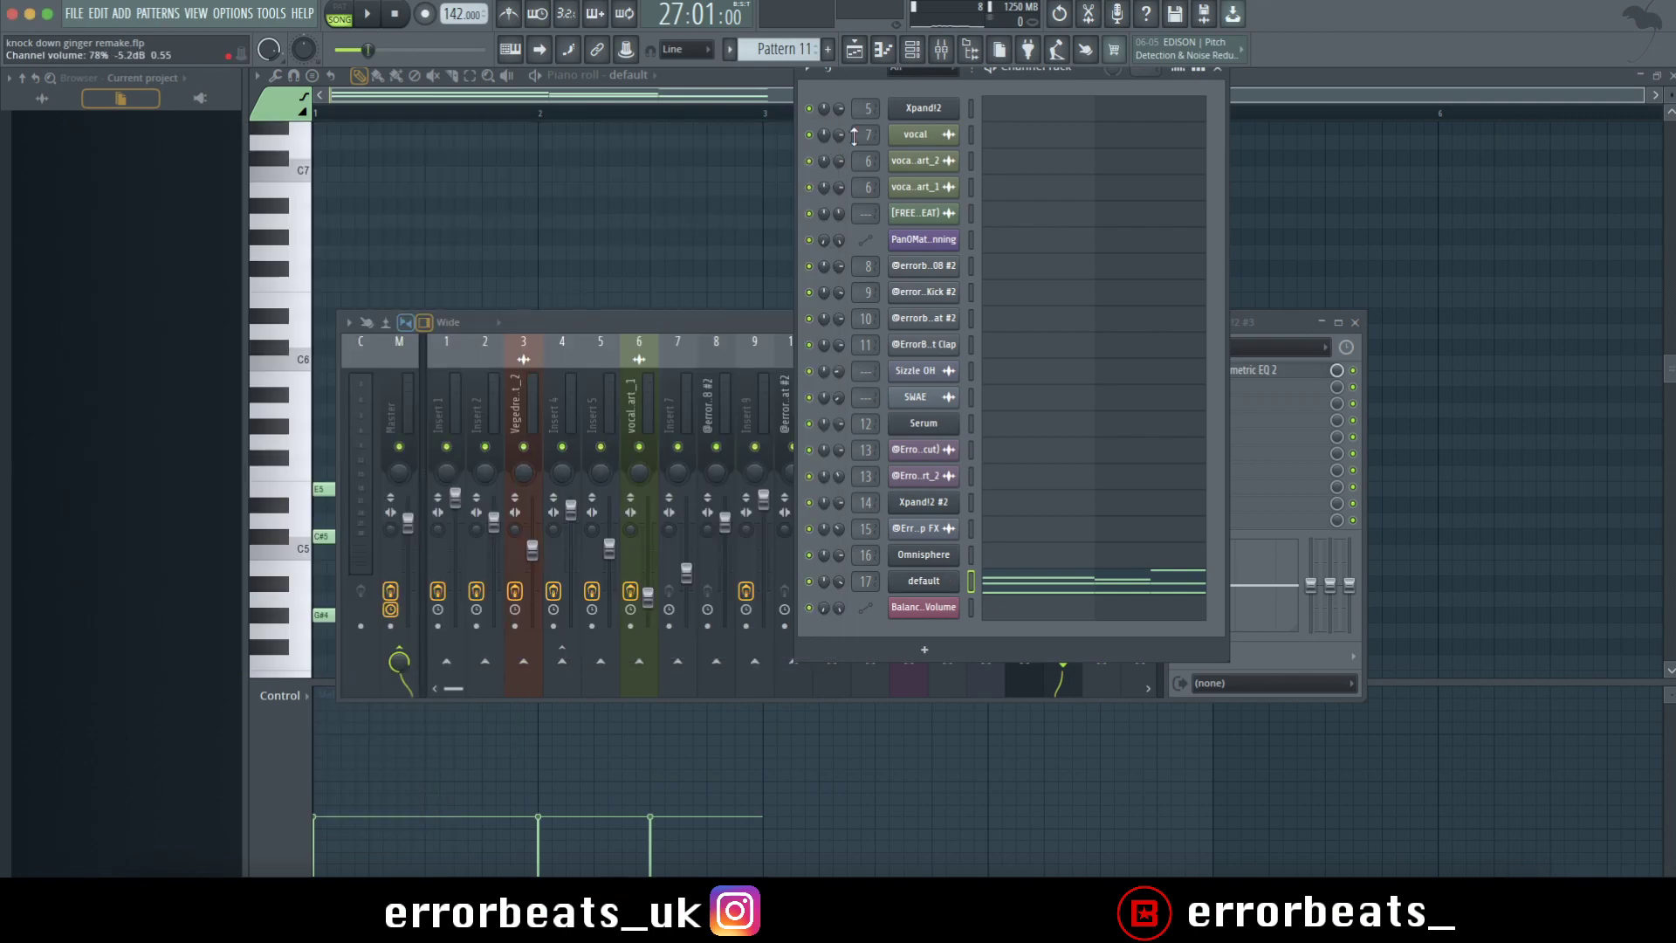
click(1219, 73)
click(1668, 75)
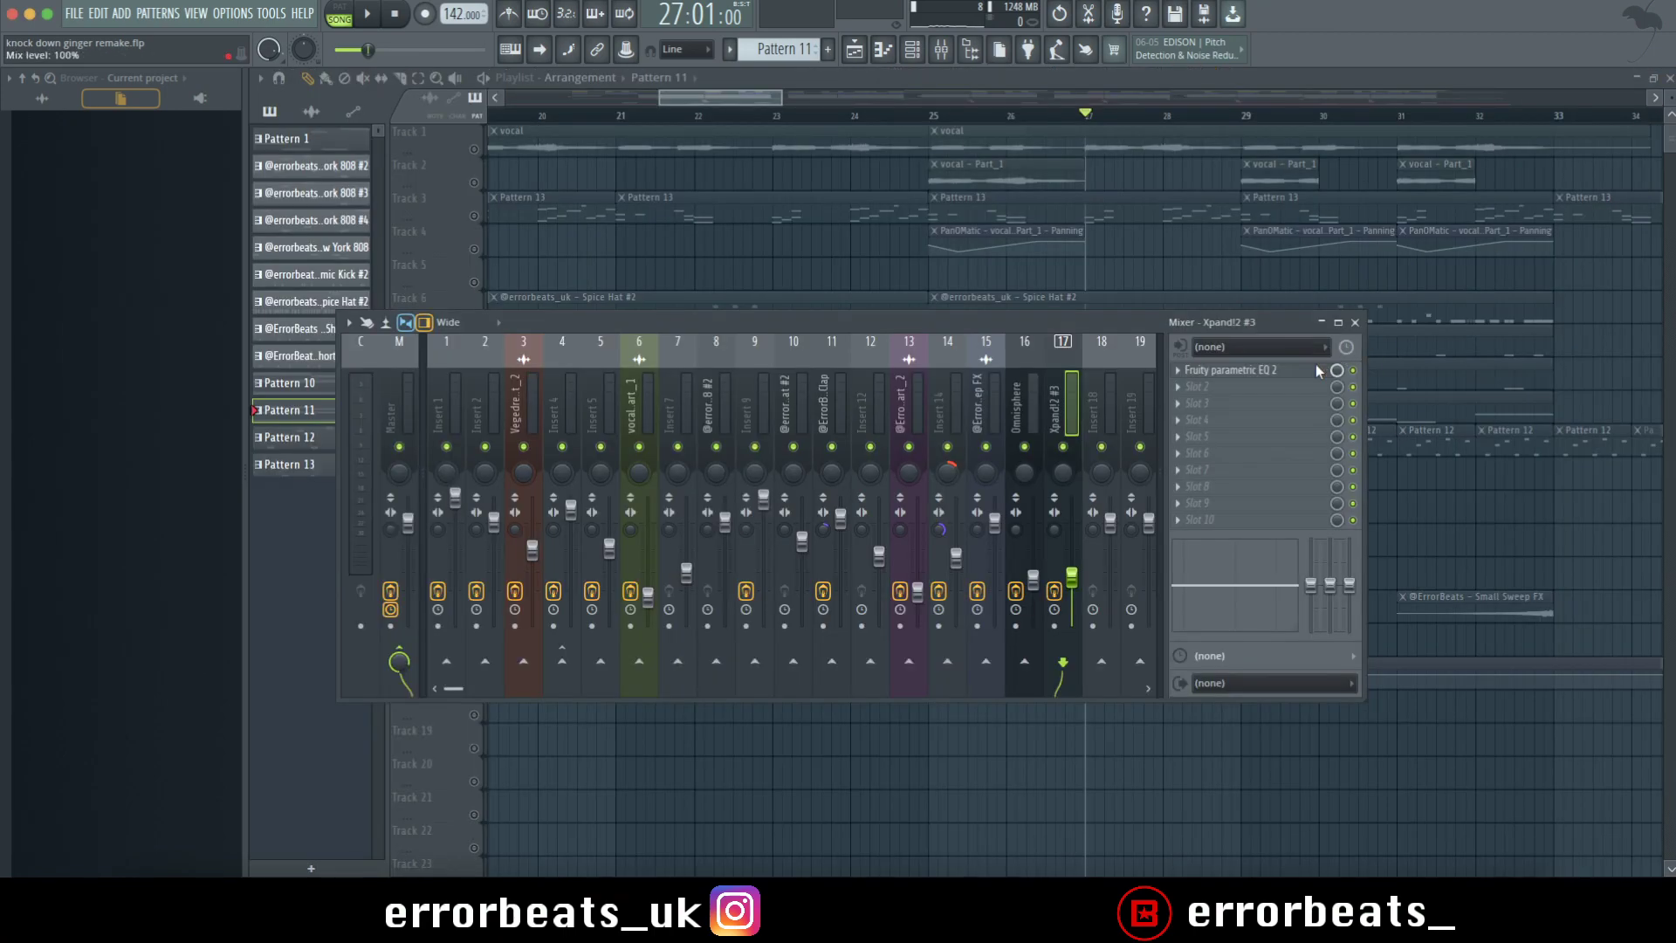
click(1356, 323)
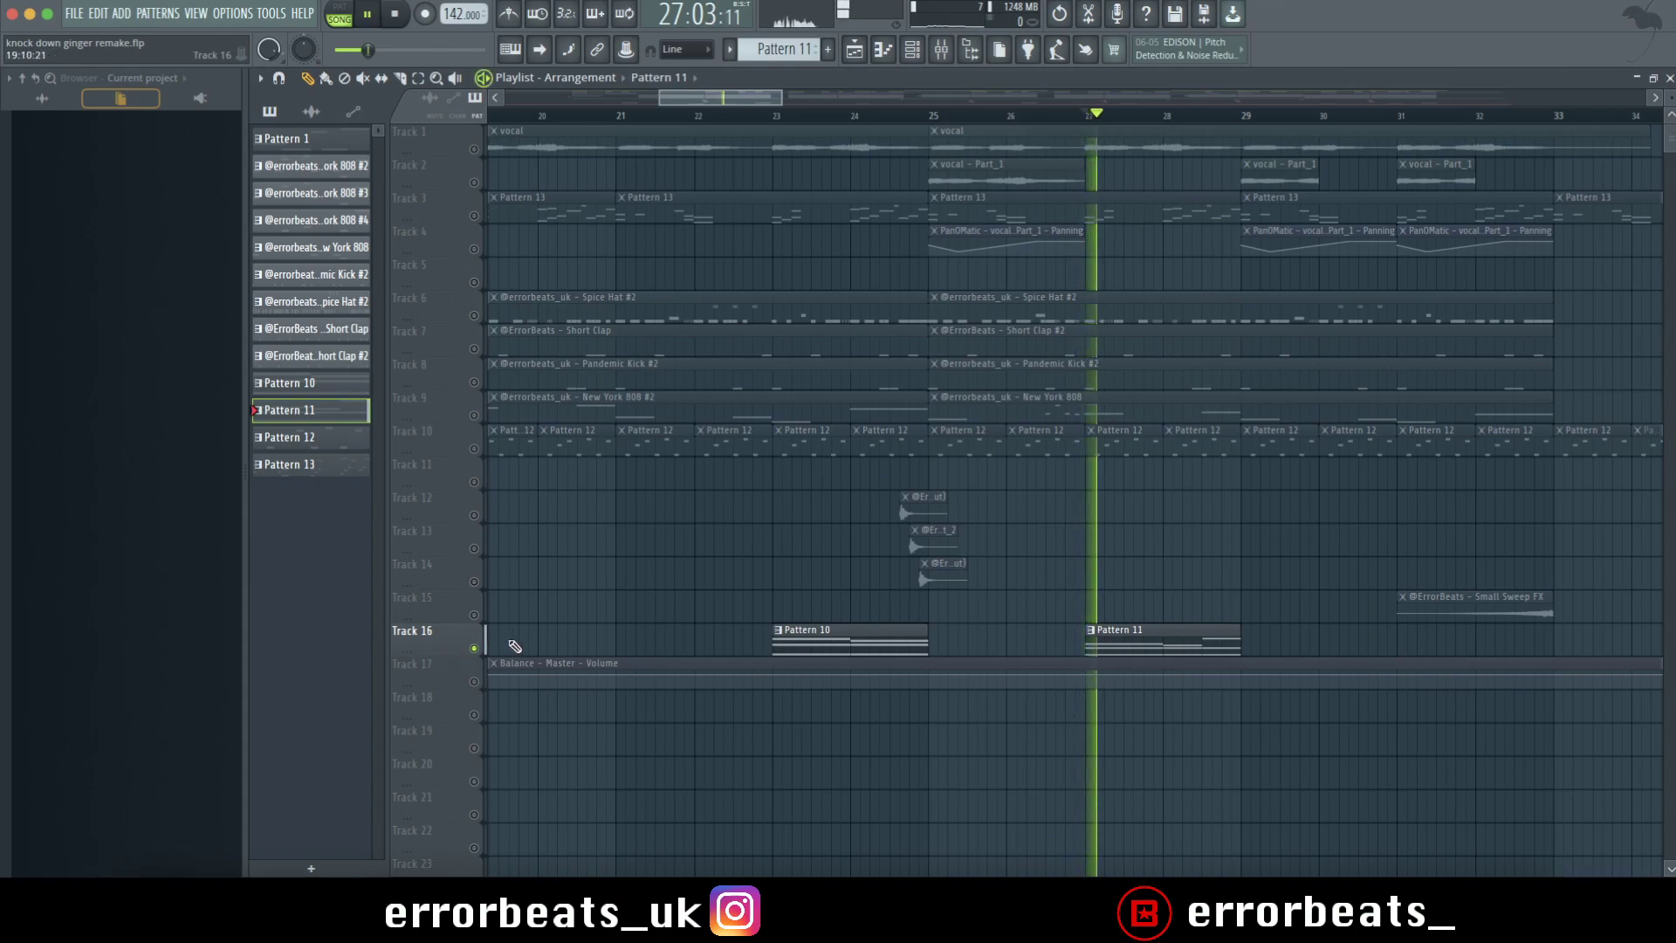
Unsolo Track 16, play all tracks together from bar 27, and stop playback with the whole arrangement in view.
right_click(478, 651)
key(space)
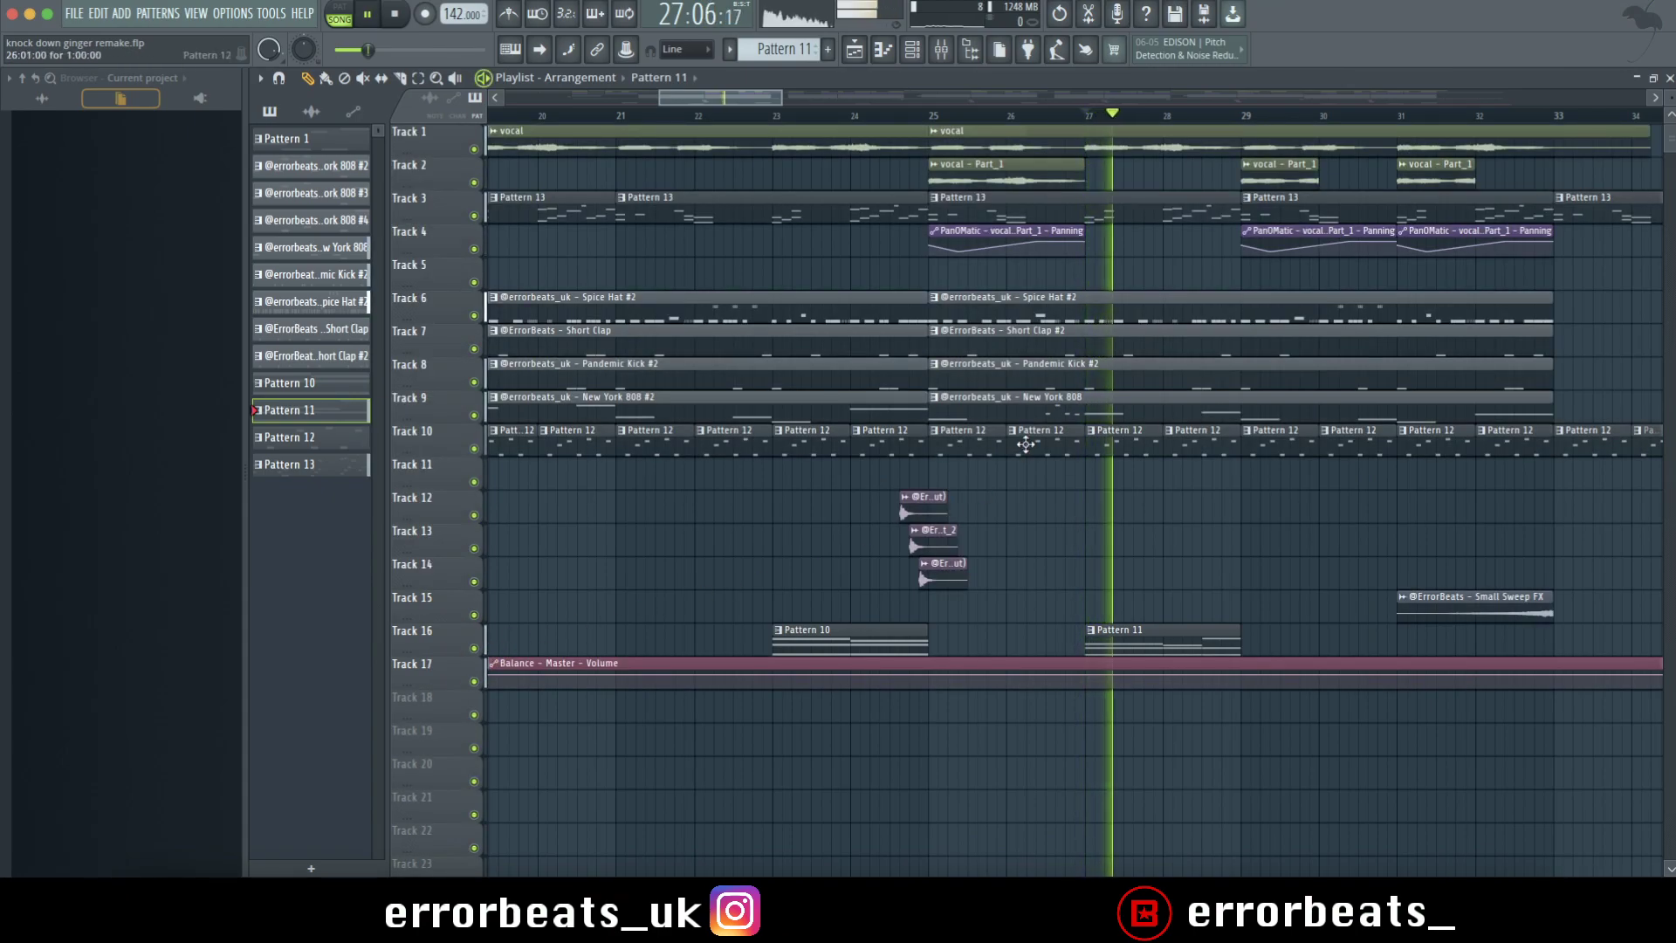
scroll(1296, 408, up, 3)
scroll(1296, 407, down, 6)
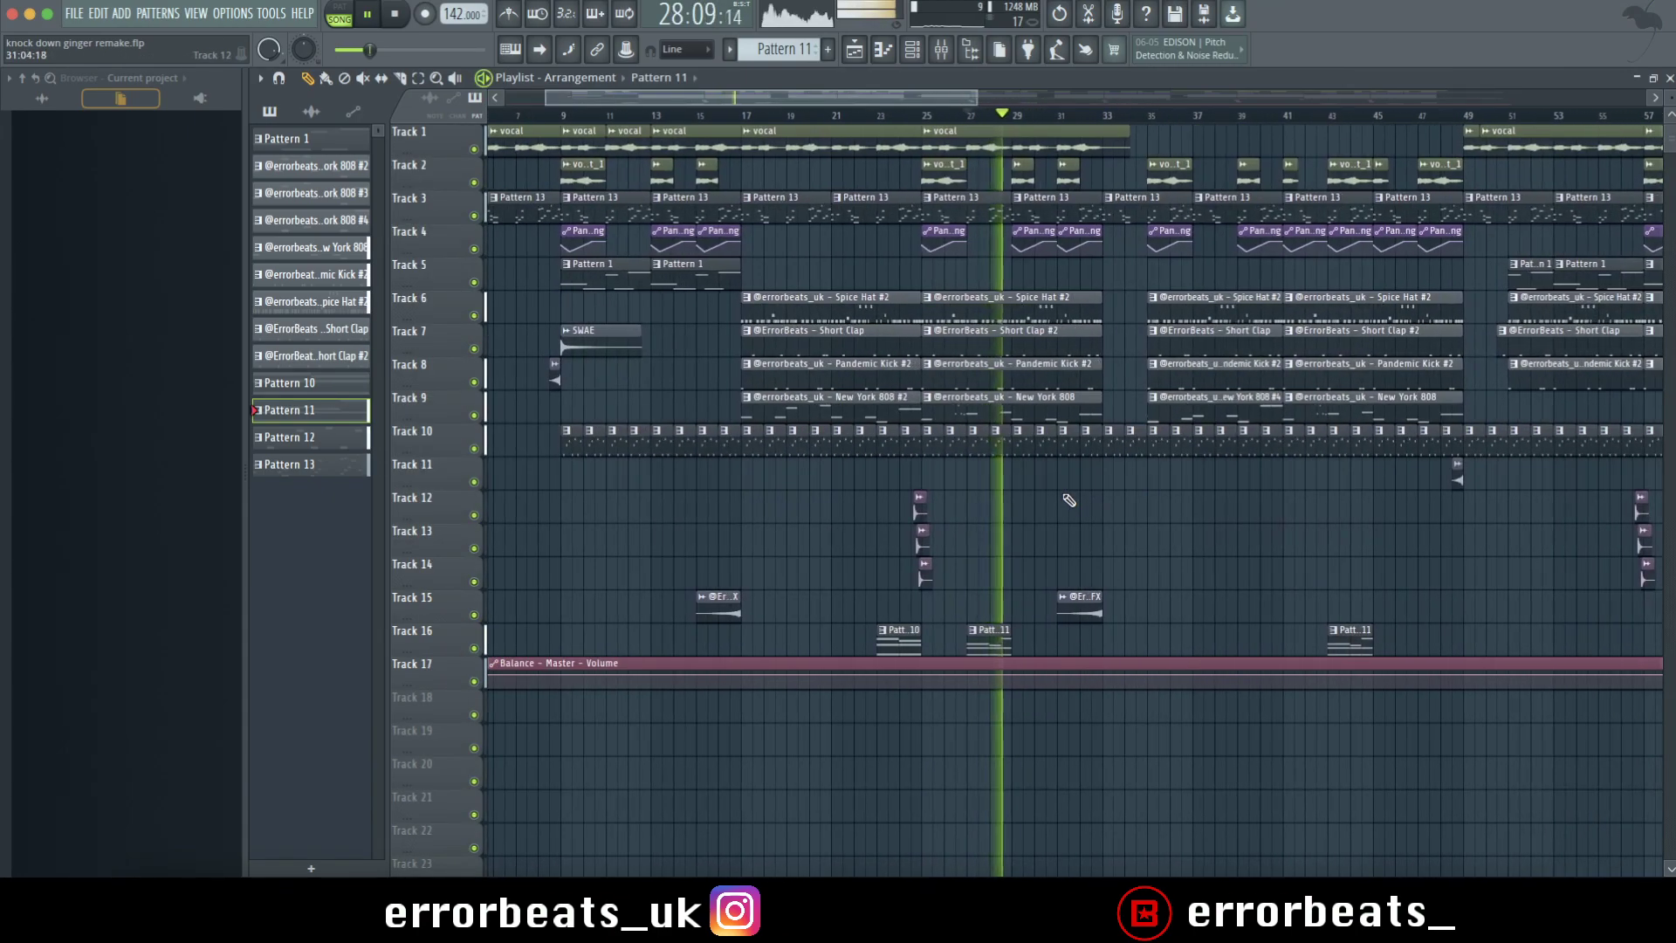
scroll(1115, 487, down, 2)
key(space)
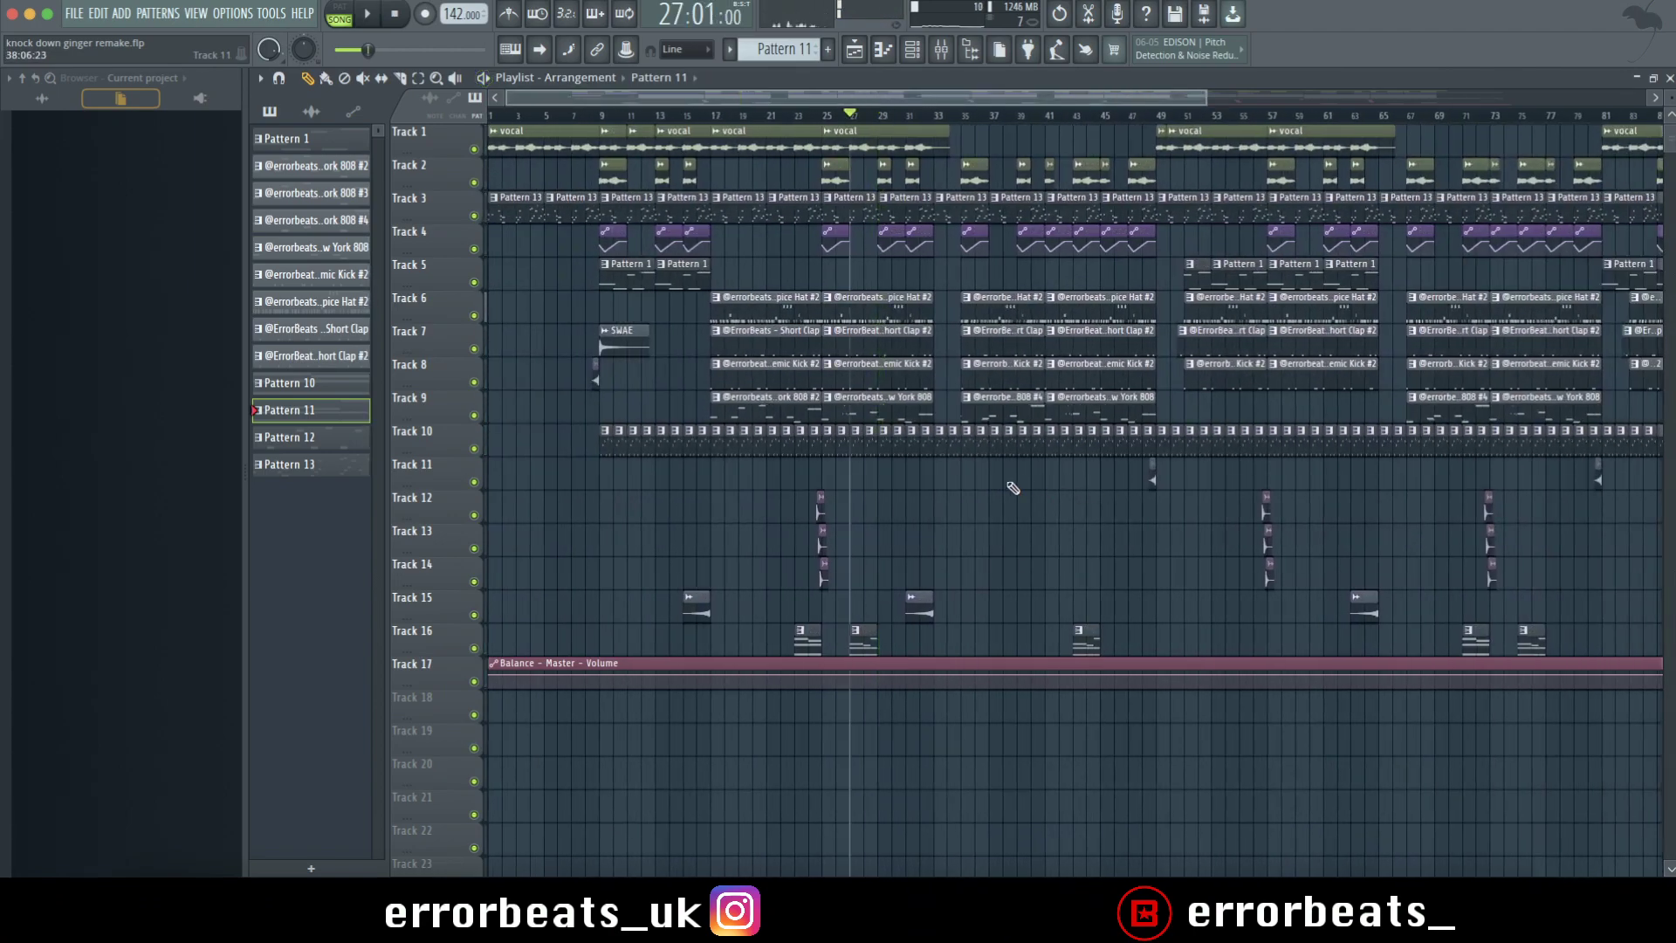
scroll(976, 494, down, 4)
scroll(975, 494, down, 1)
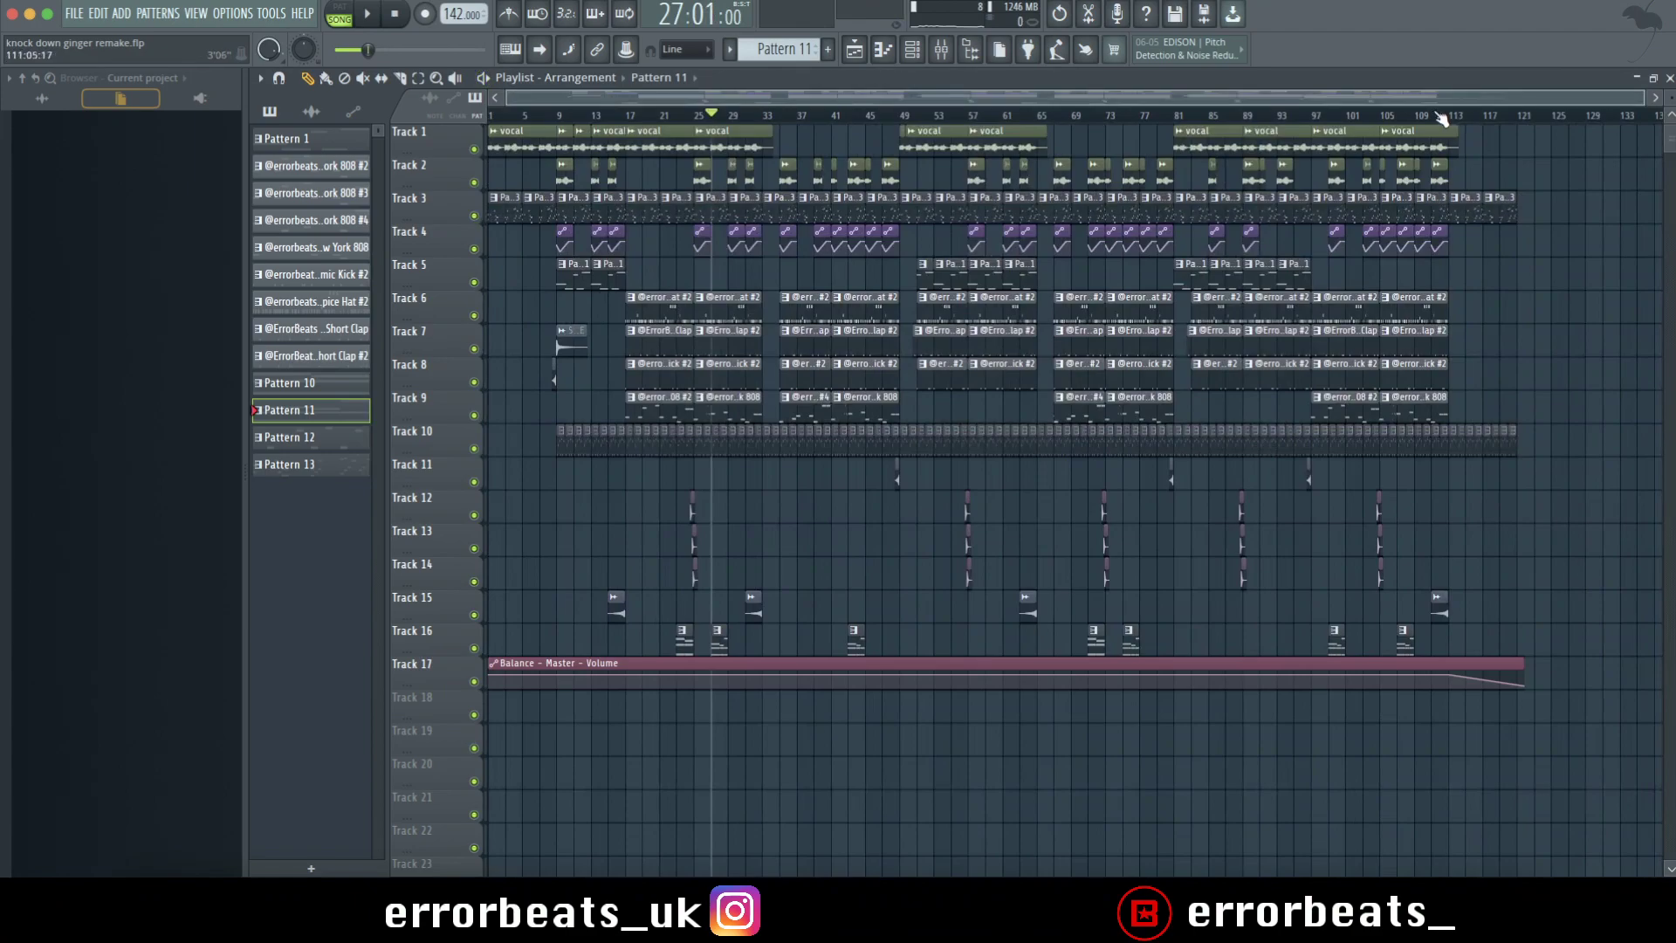
Play the arrangement's ending around bar 115 and examine the Balance - Master - Volume fade-out on Track 17.
key(space)
scroll(1466, 367, up, 5)
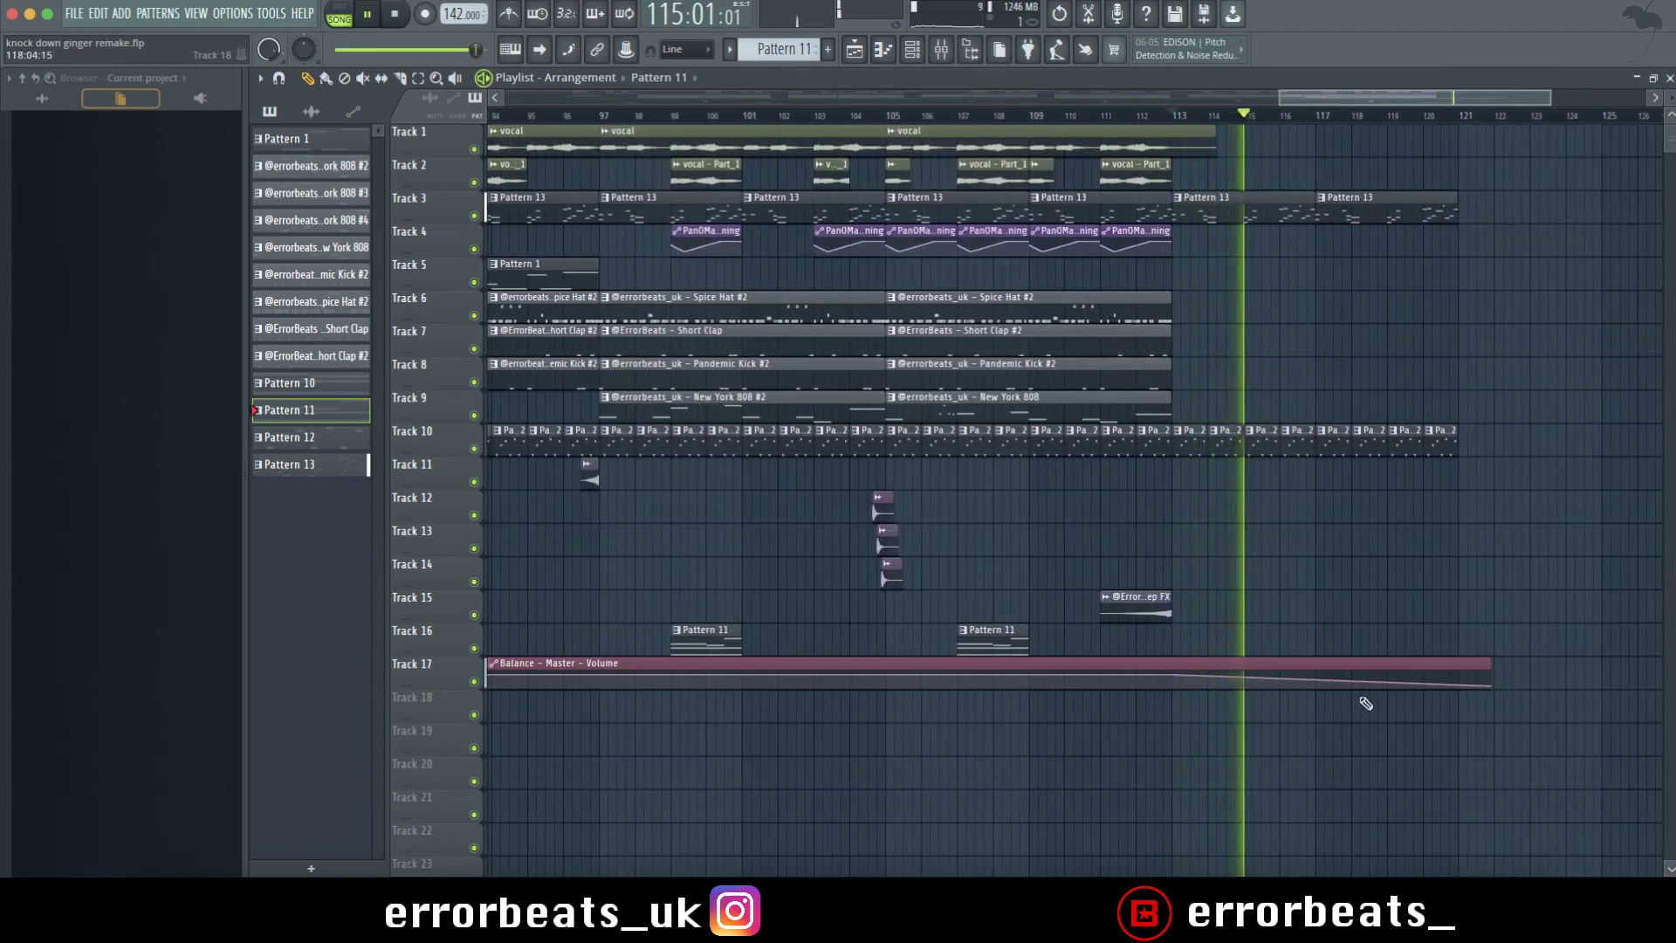
scroll(1364, 701, down, 1)
scroll(1364, 701, down, 4)
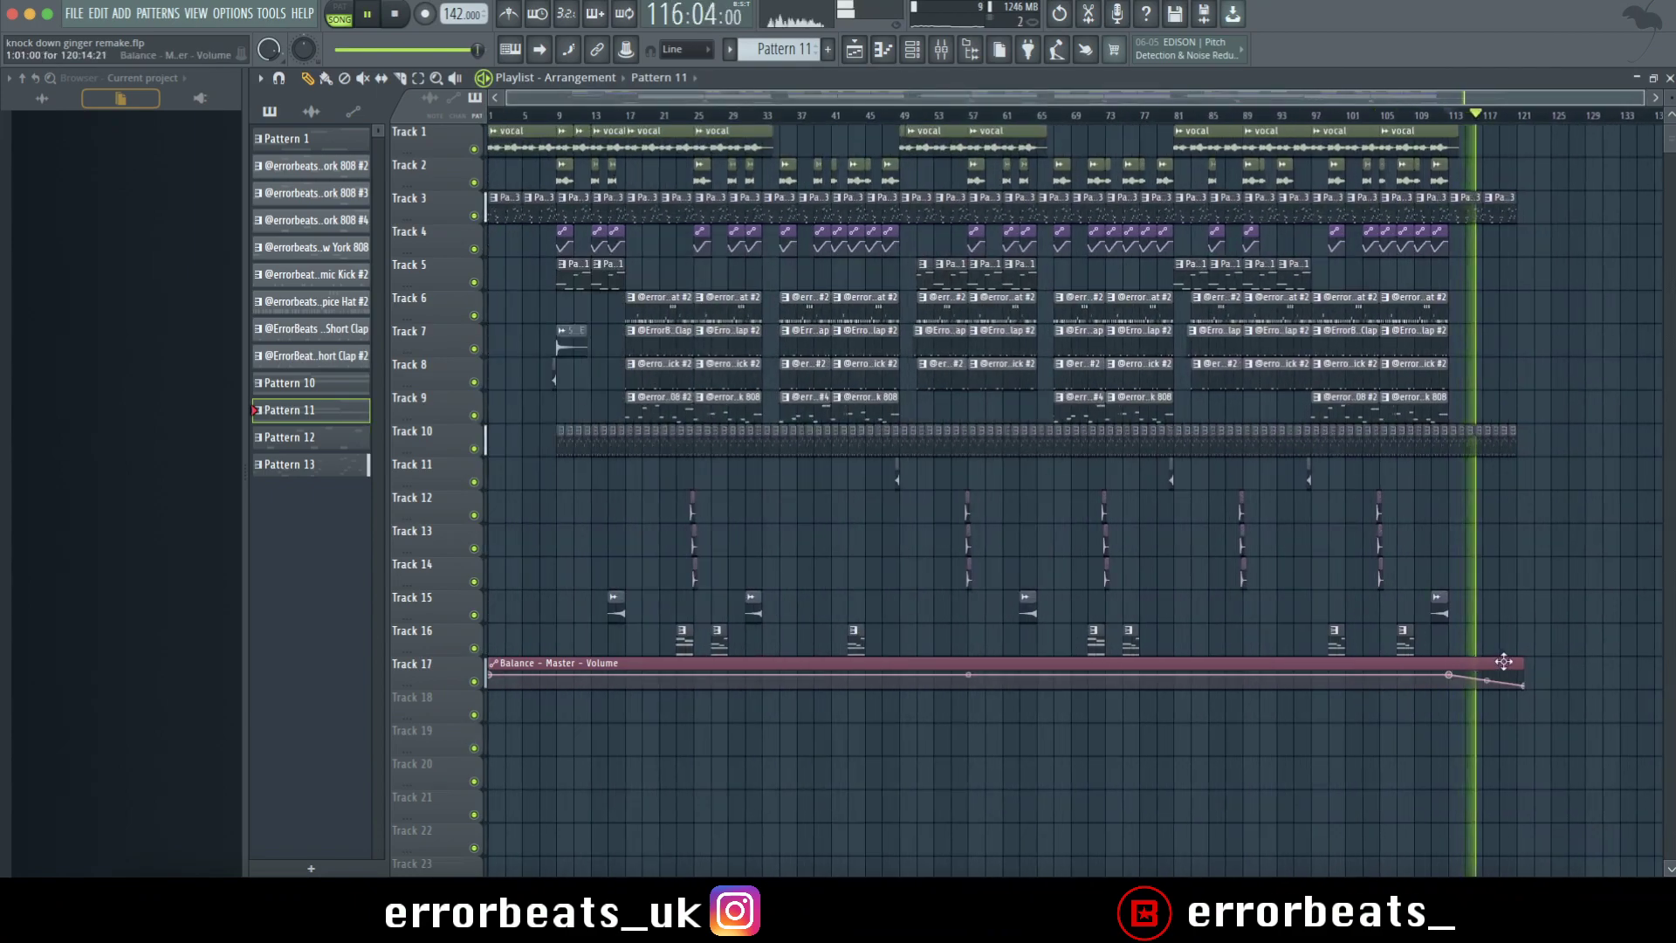
scroll(1512, 659, up, 5)
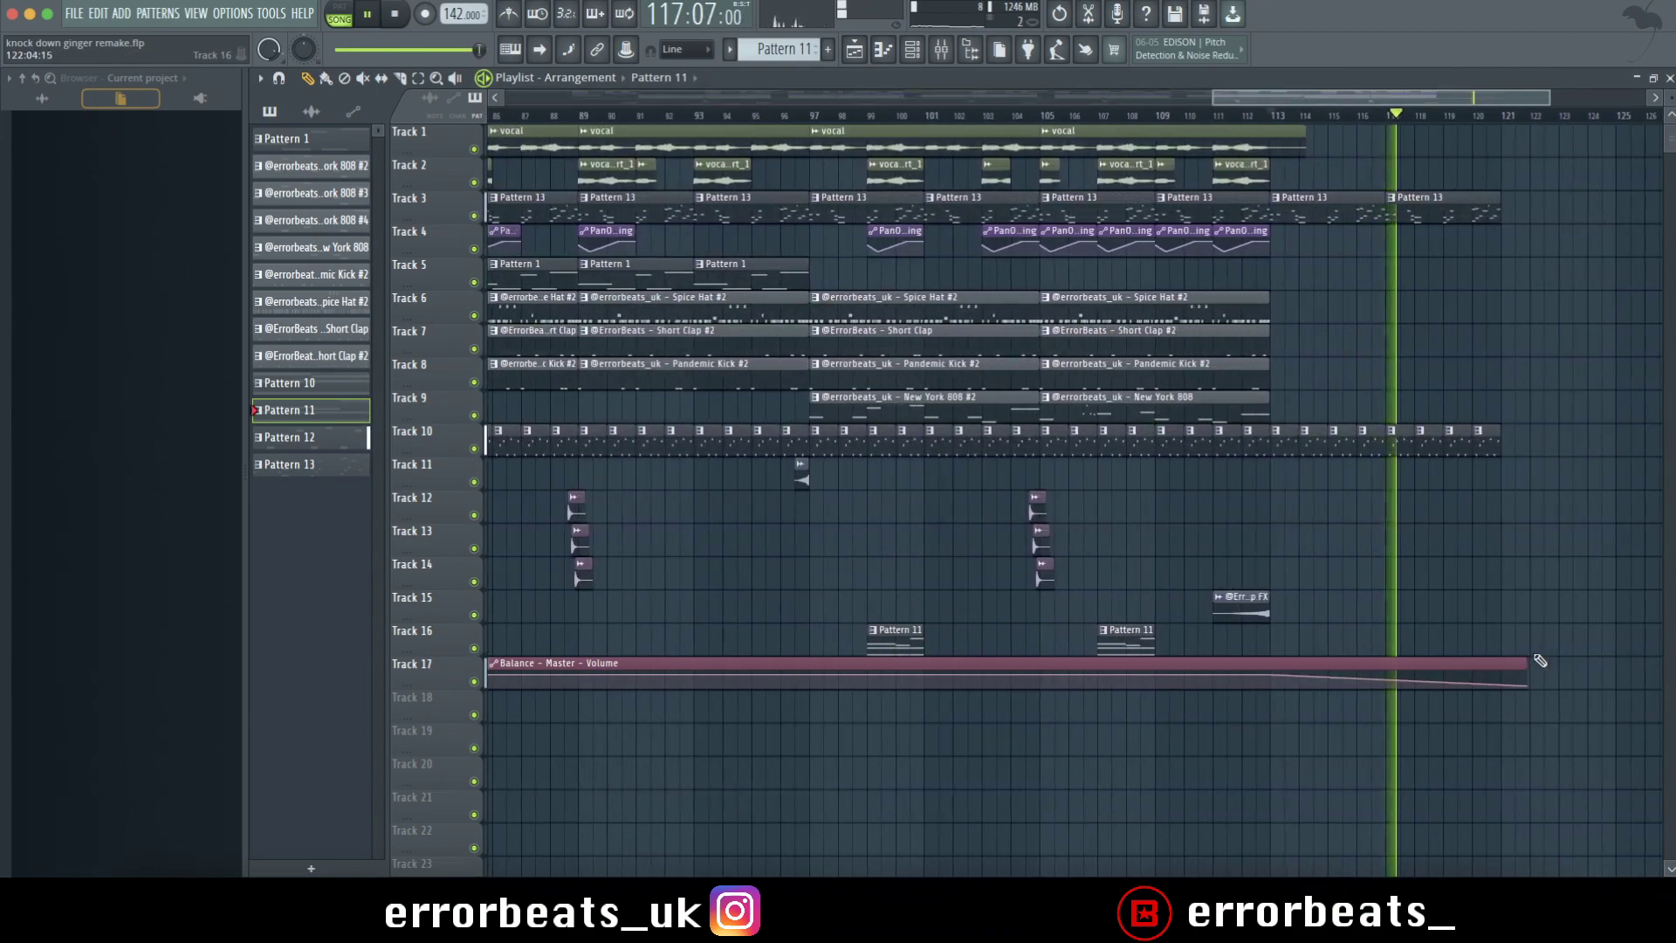
Shorten the Balance - Master - Volume automation clip on Track 17 to end at about bar 121 with the final pattern clips.
drag(1536, 664, 1486, 666)
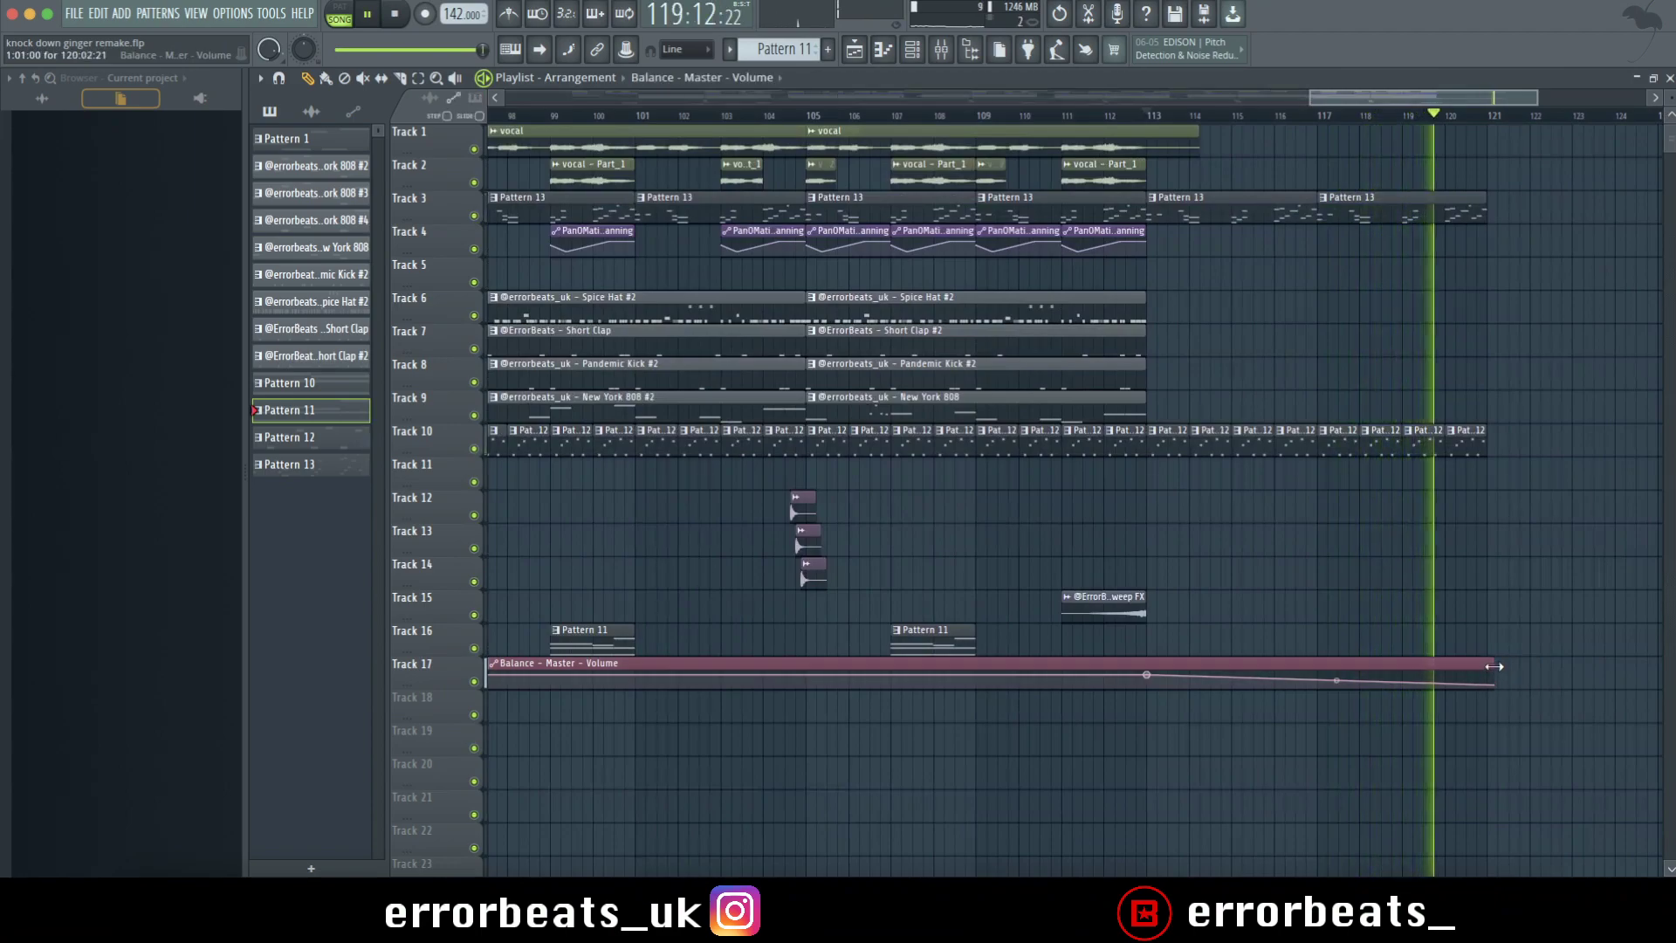
scroll(1494, 666, down, 2)
scroll(1494, 666, down, 3)
Play the full arrangement through to its end, switch the song position display to minutes and seconds, and stop playback.
key(space)
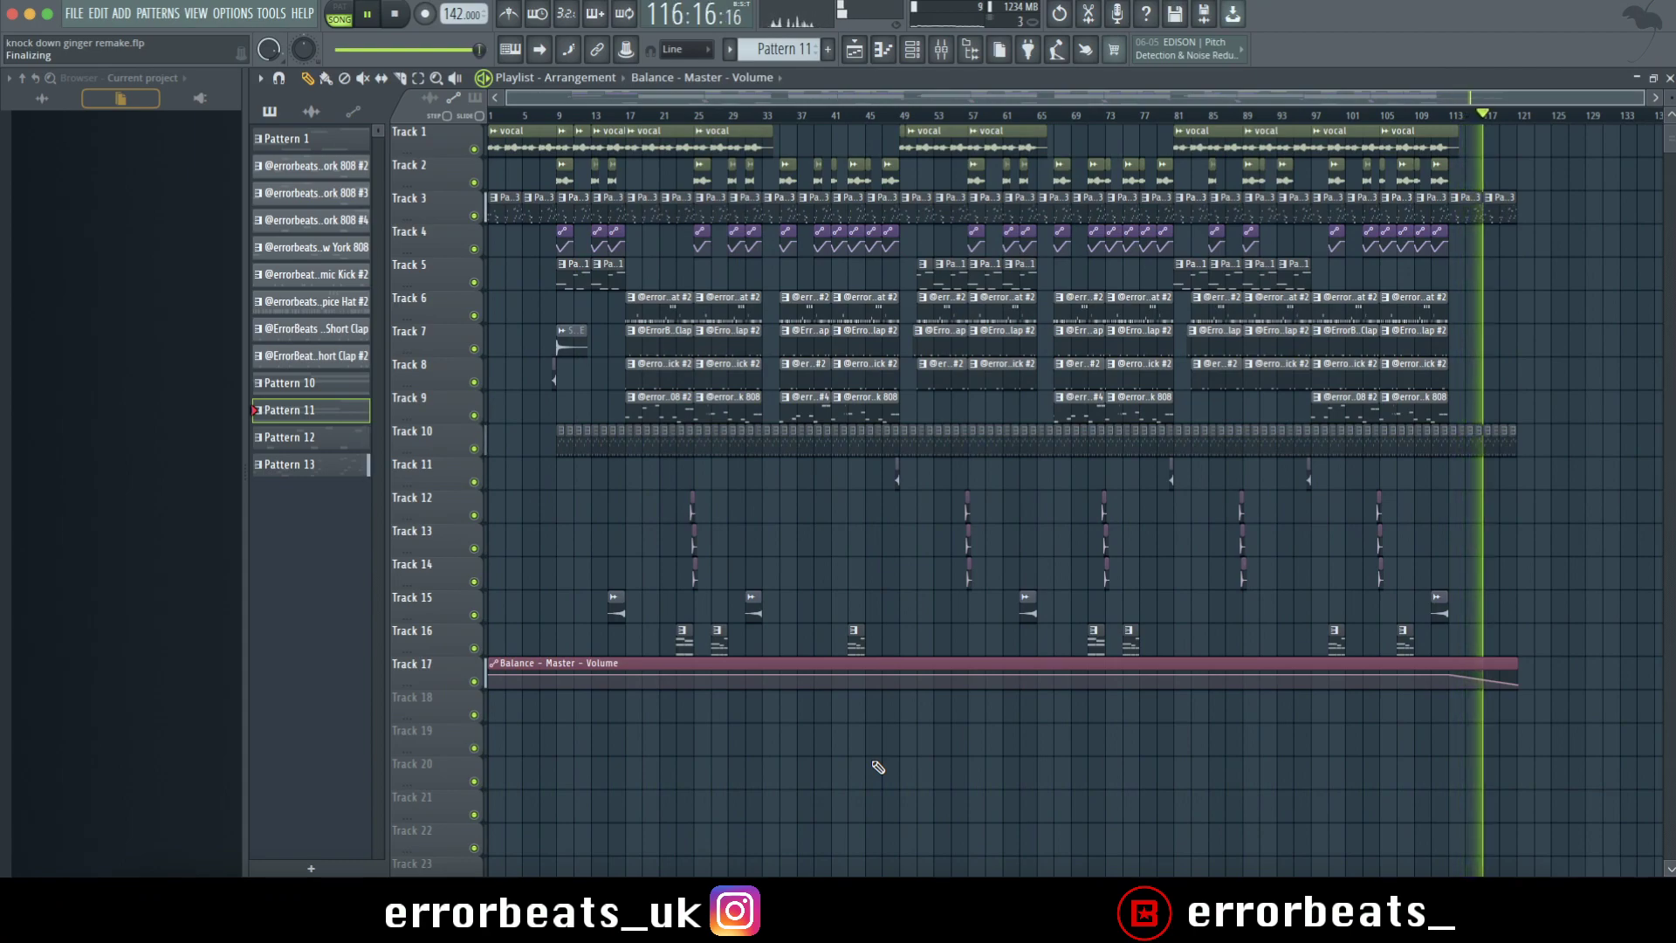
click(704, 16)
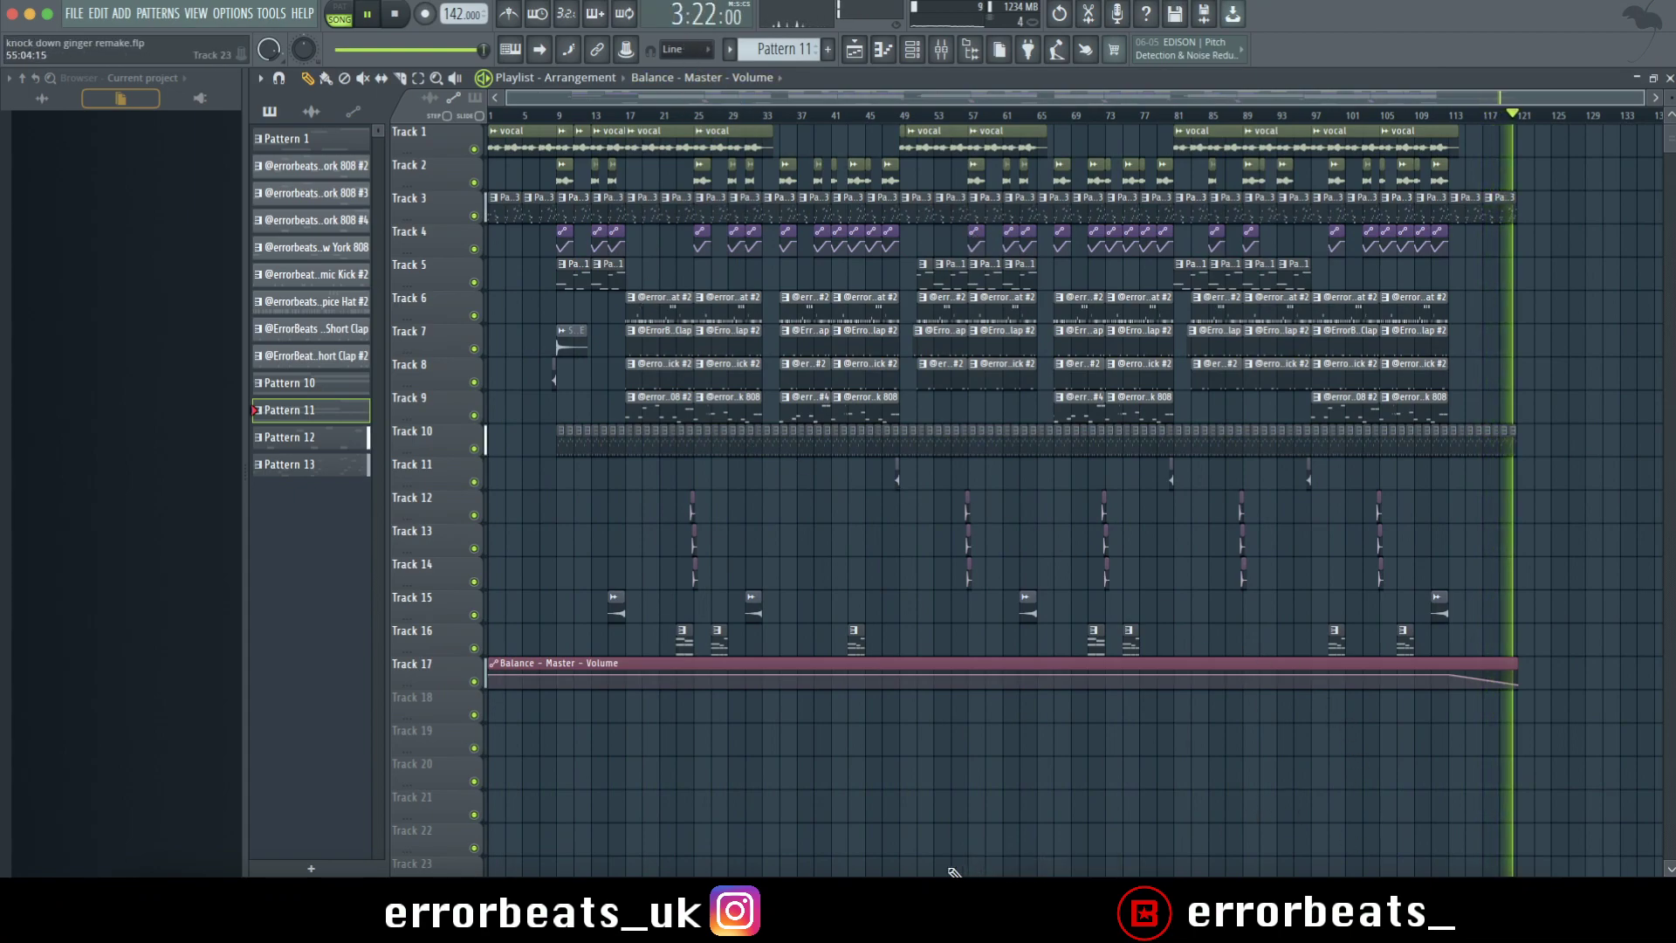
key(space)
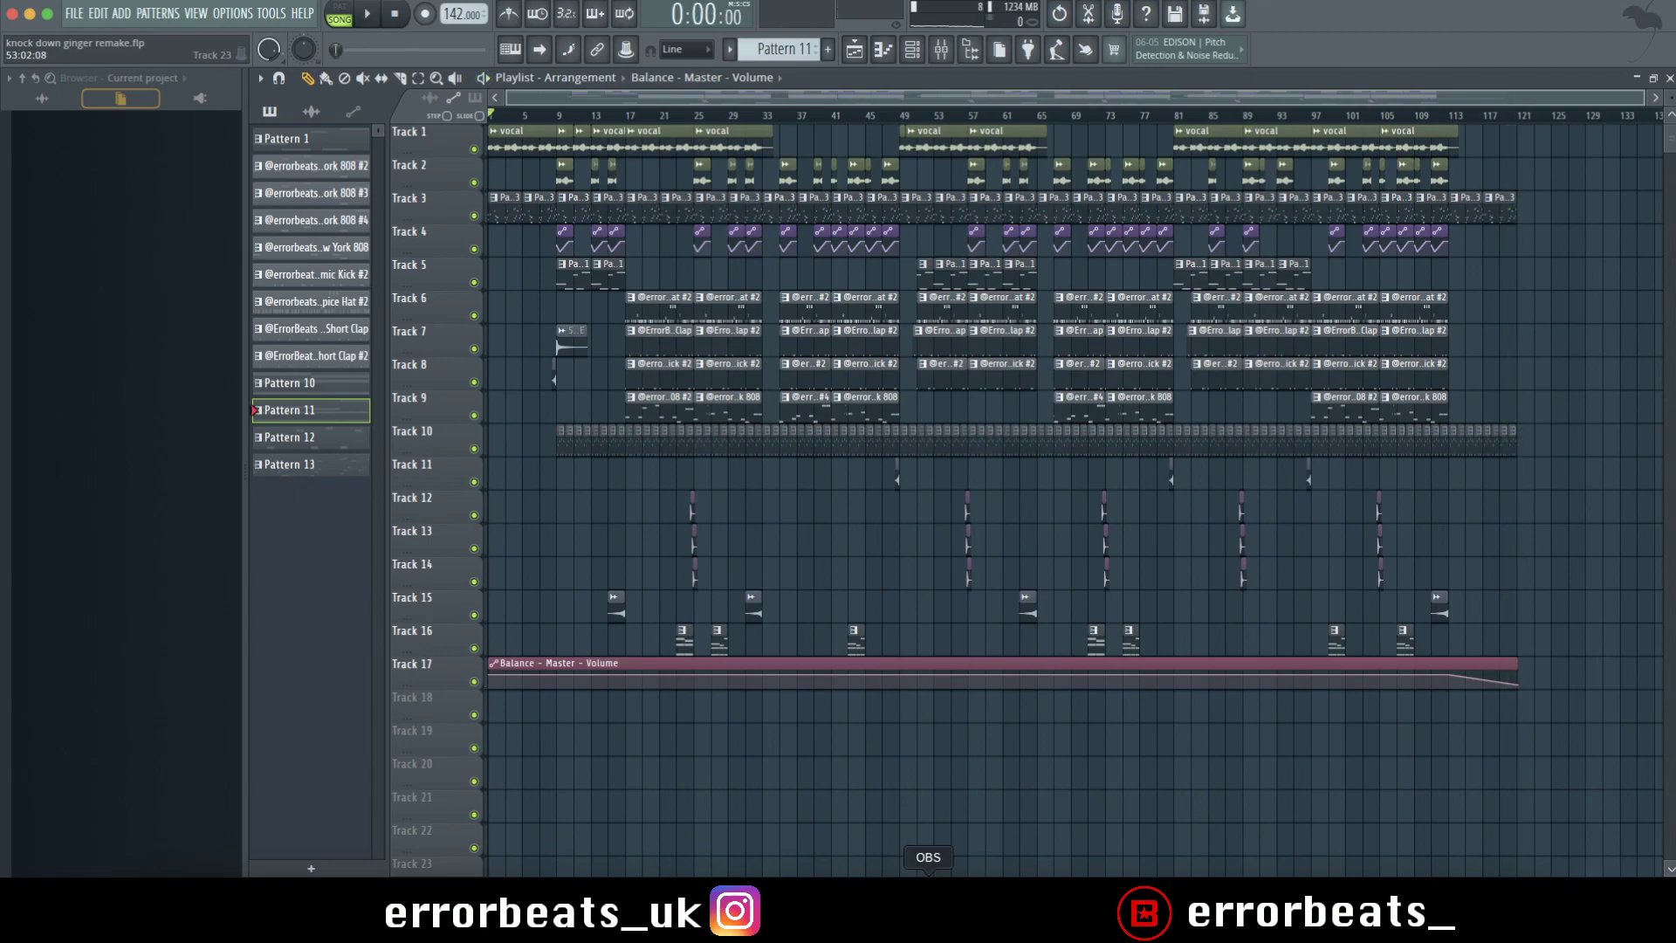